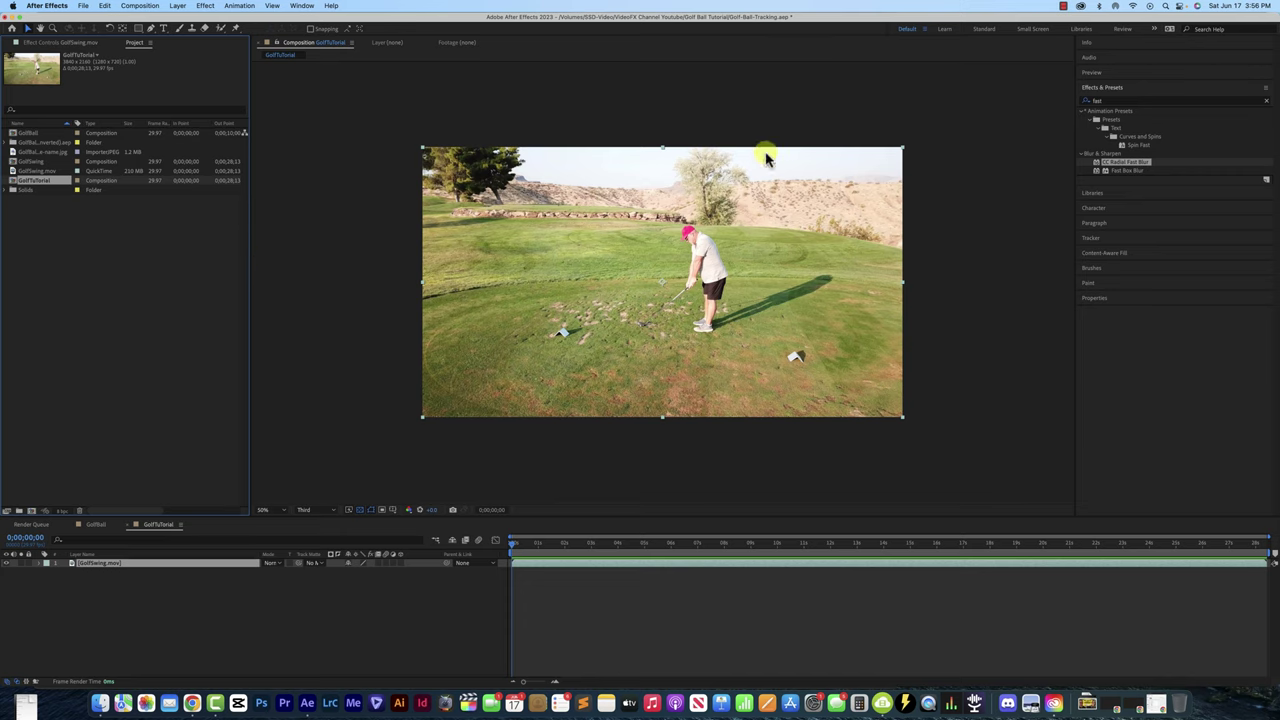
Step: Clear the effects search and split the GolfSwing.mov layer at 0;00;05;04, the moment of the hit
click(1266, 103)
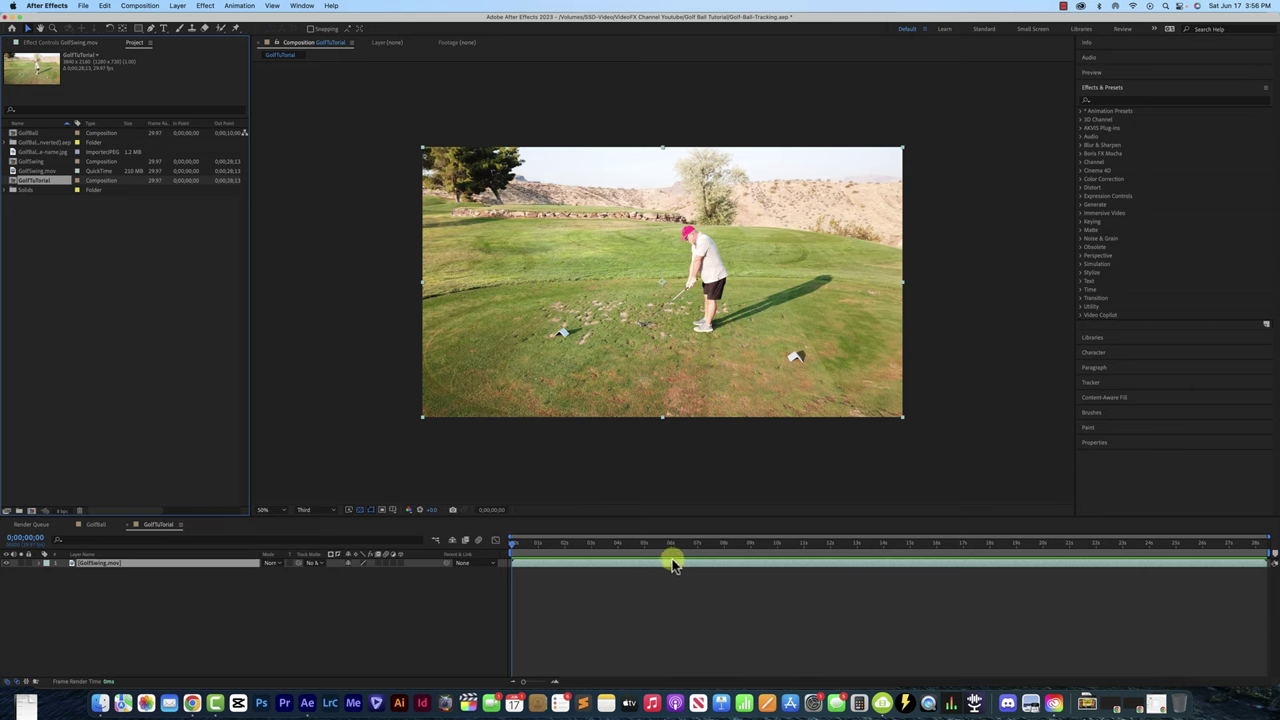
key(slash)
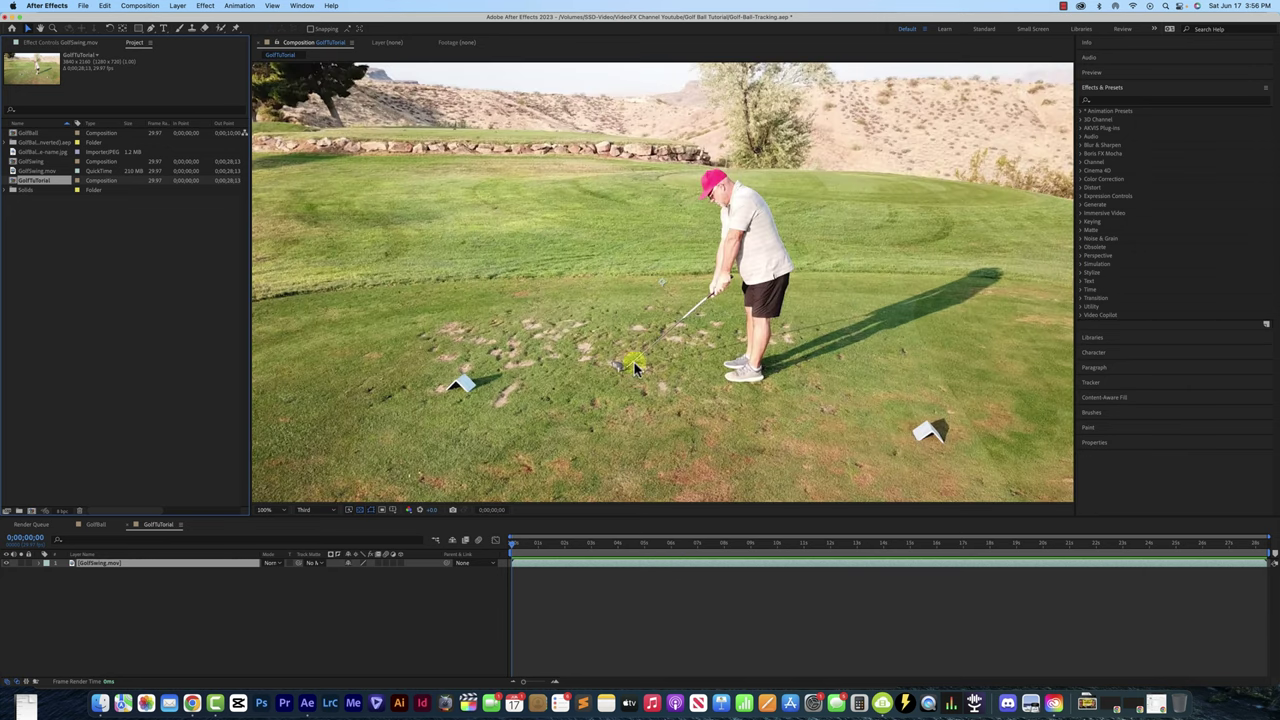
drag(513, 545, 640, 540)
key(space)
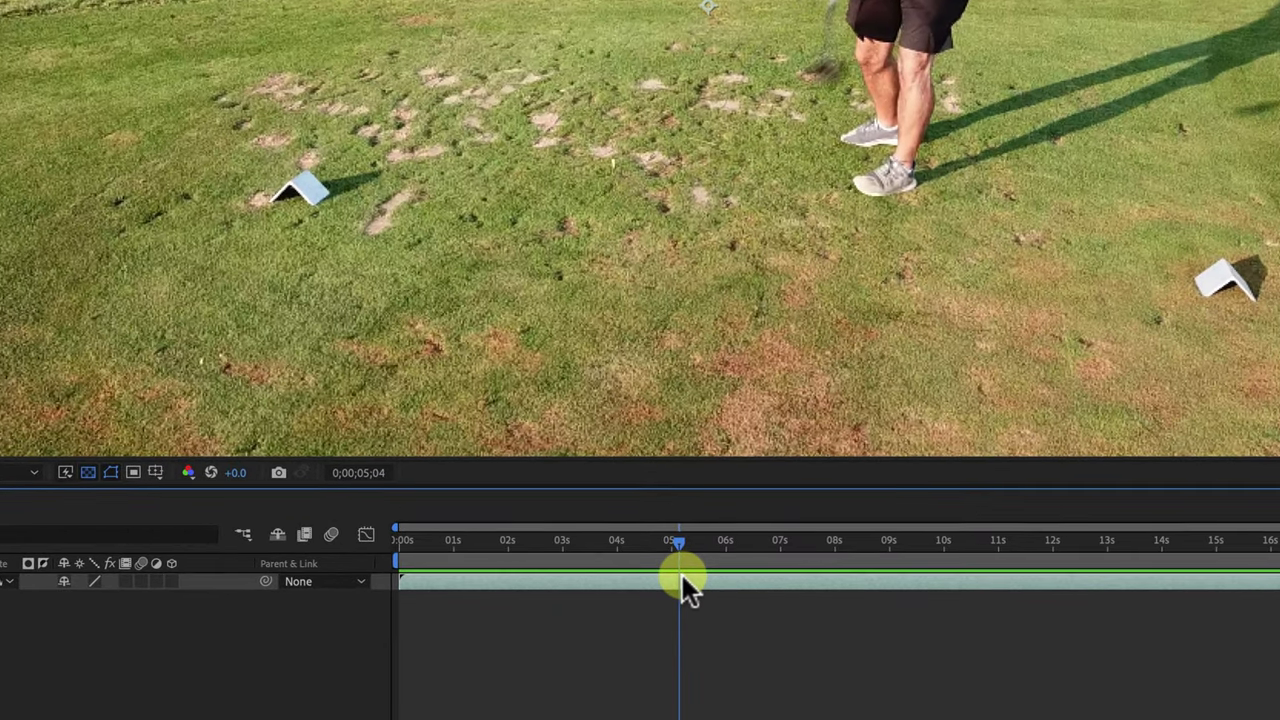
key(ctrl+shift+d)
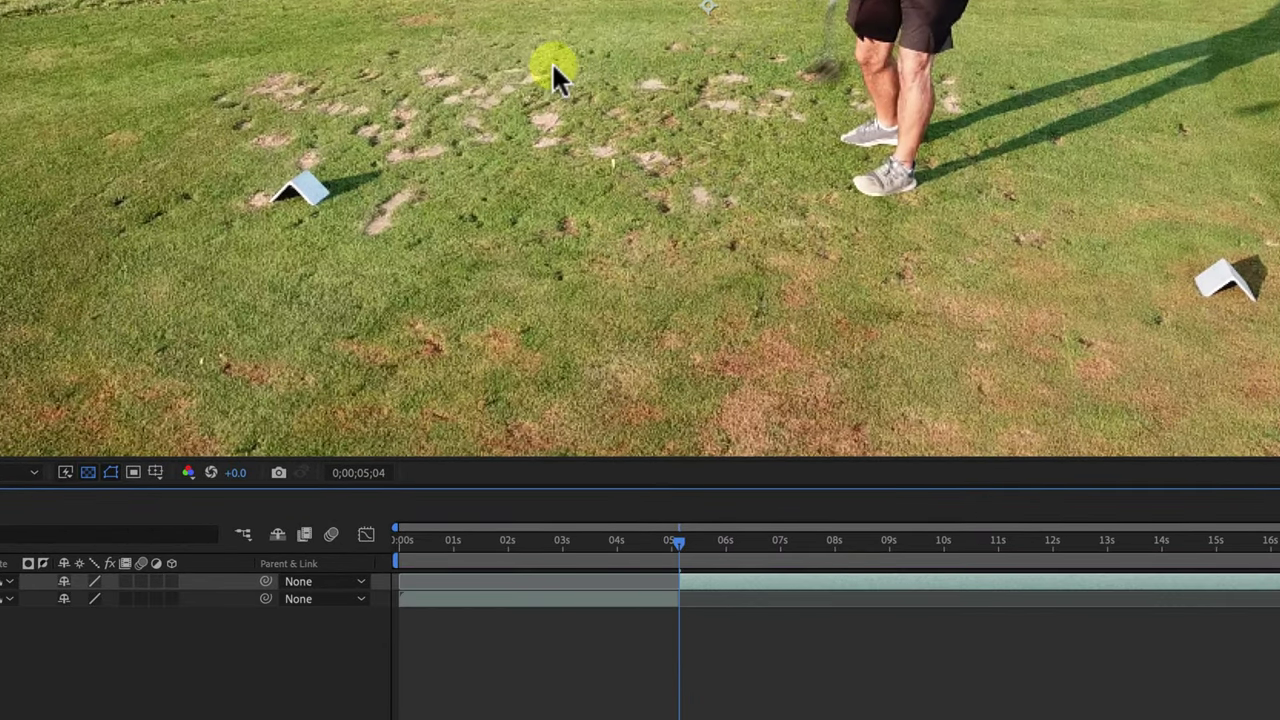
Step: Return to the start of the timeline and stack the GolfSwing.mov segment before the hit above the other segment
drag(676, 542, 391, 553)
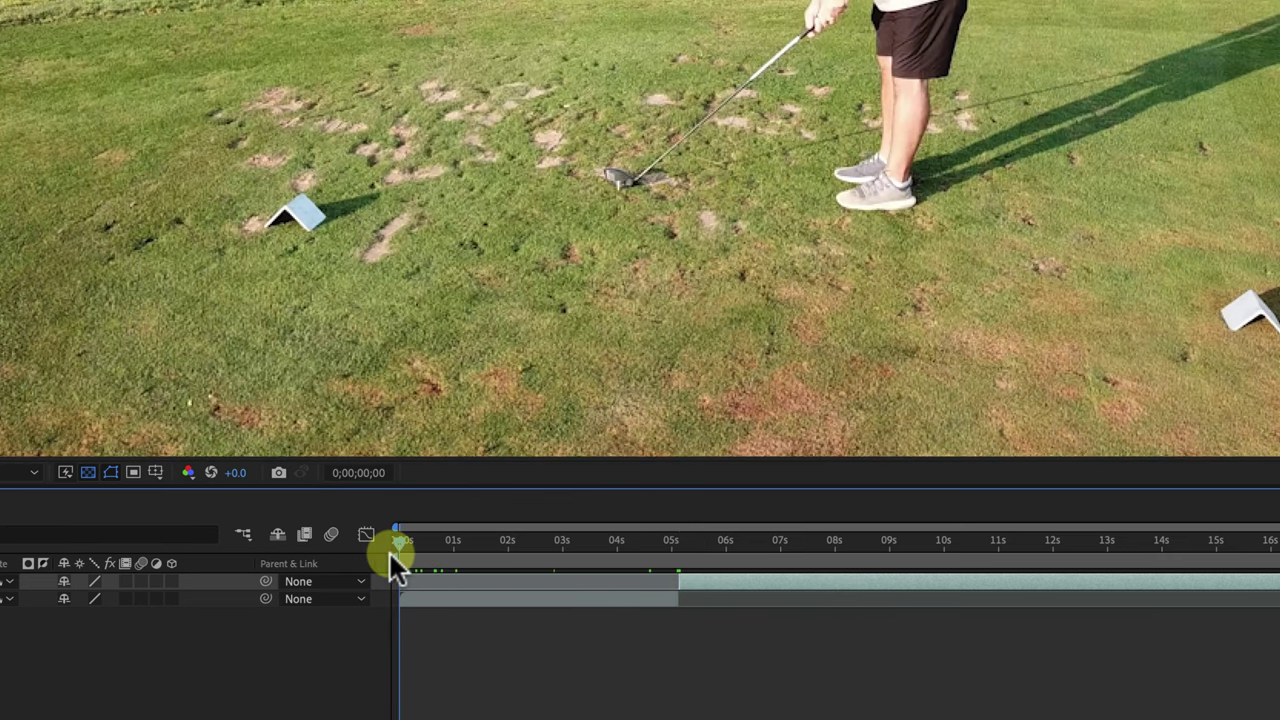
click(477, 600)
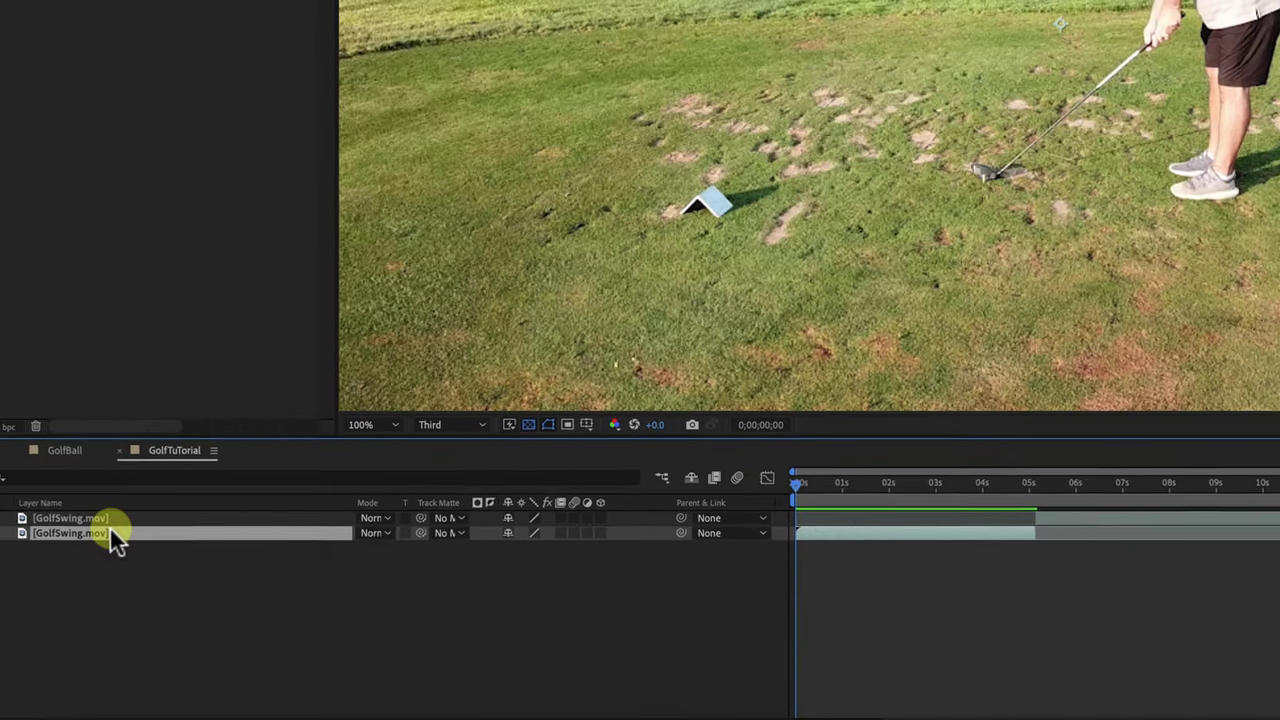
drag(186, 507, 198, 548)
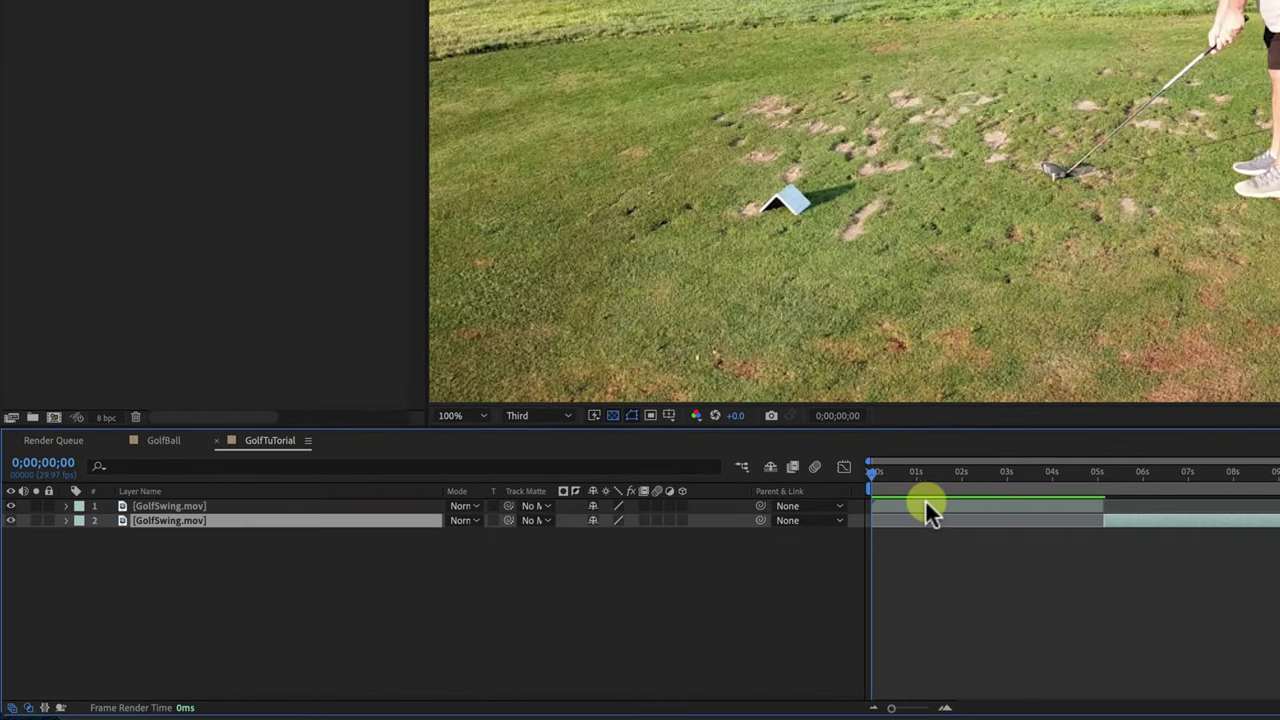
Step: Start Track Motion on the upper GolfSwing.mov segment with Position, Rotation and Scale enabled
click(970, 505)
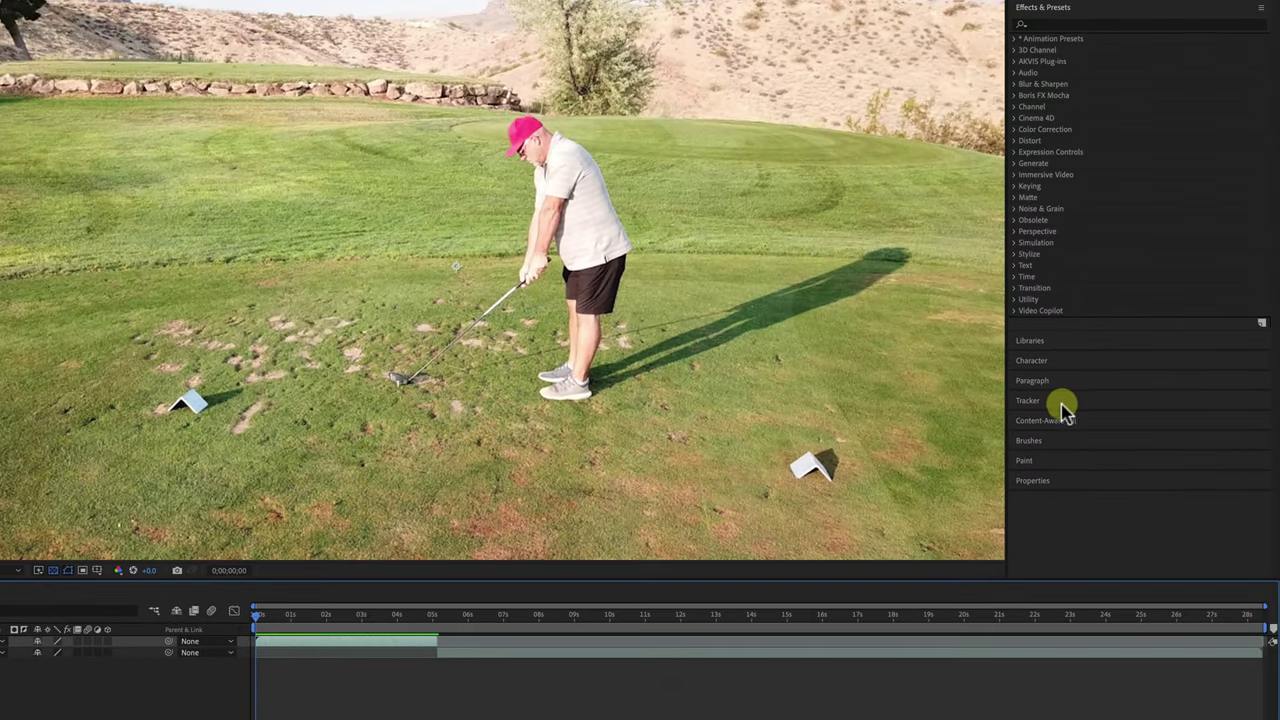
click(1060, 402)
click(1052, 124)
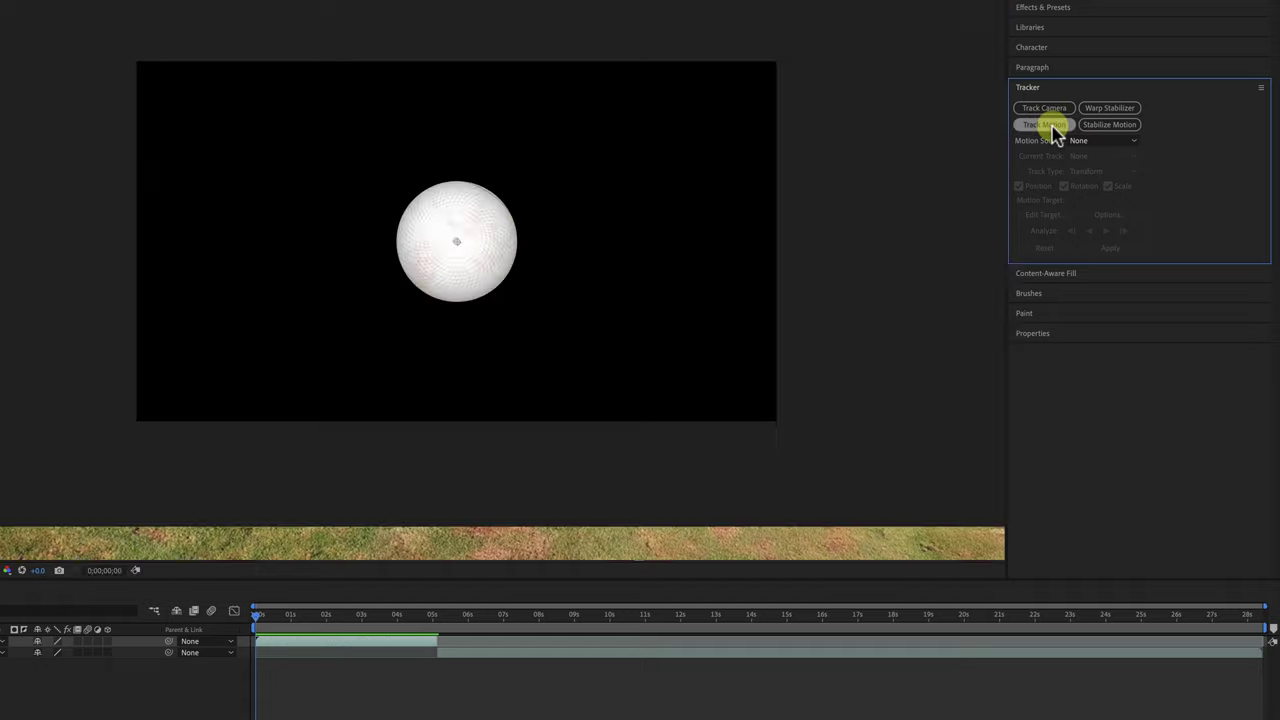
click(1064, 186)
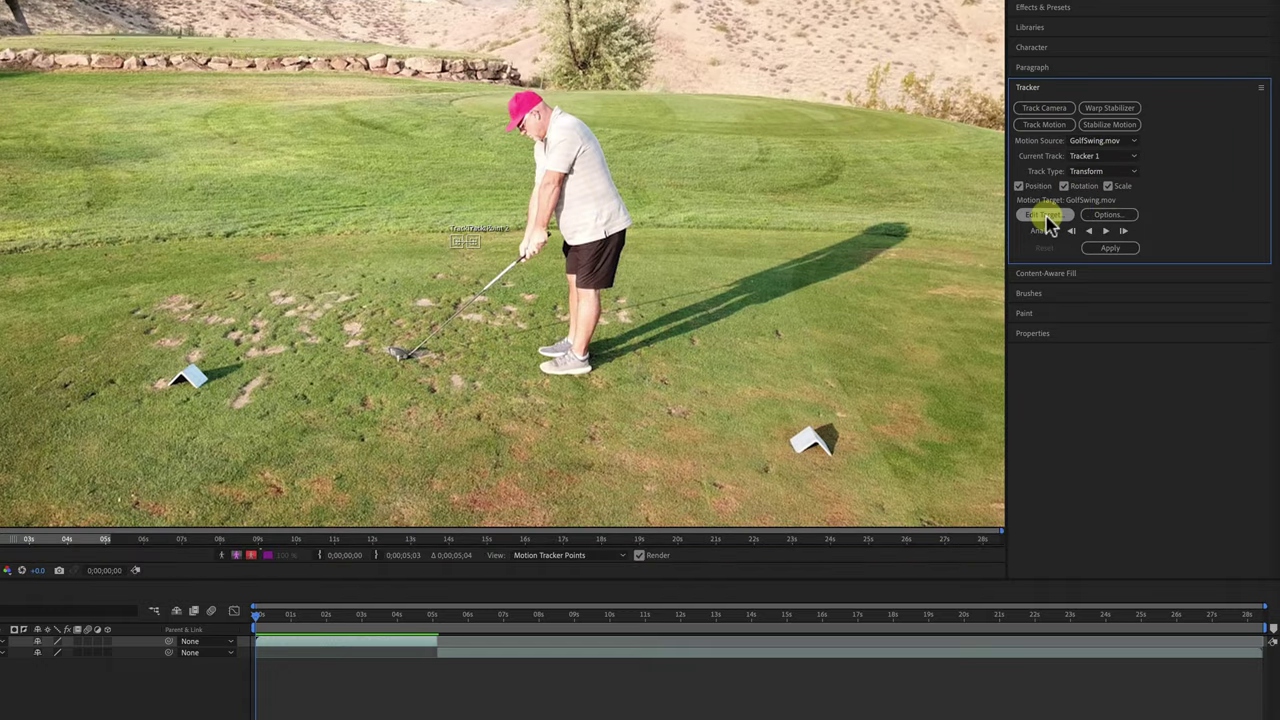
Step: Place Track Point 1 on the blue tee marker in front of the golfer at the first frame
scroll(463, 252, up, 4)
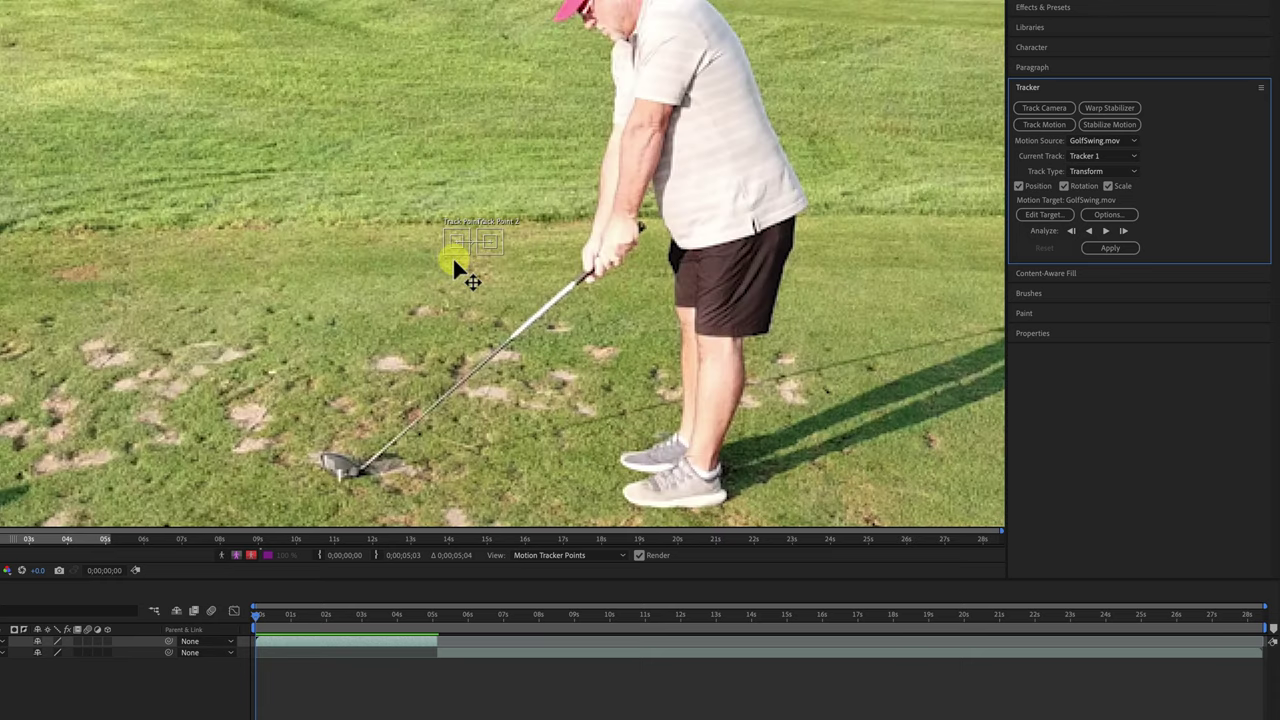
scroll(482, 289, down, 2)
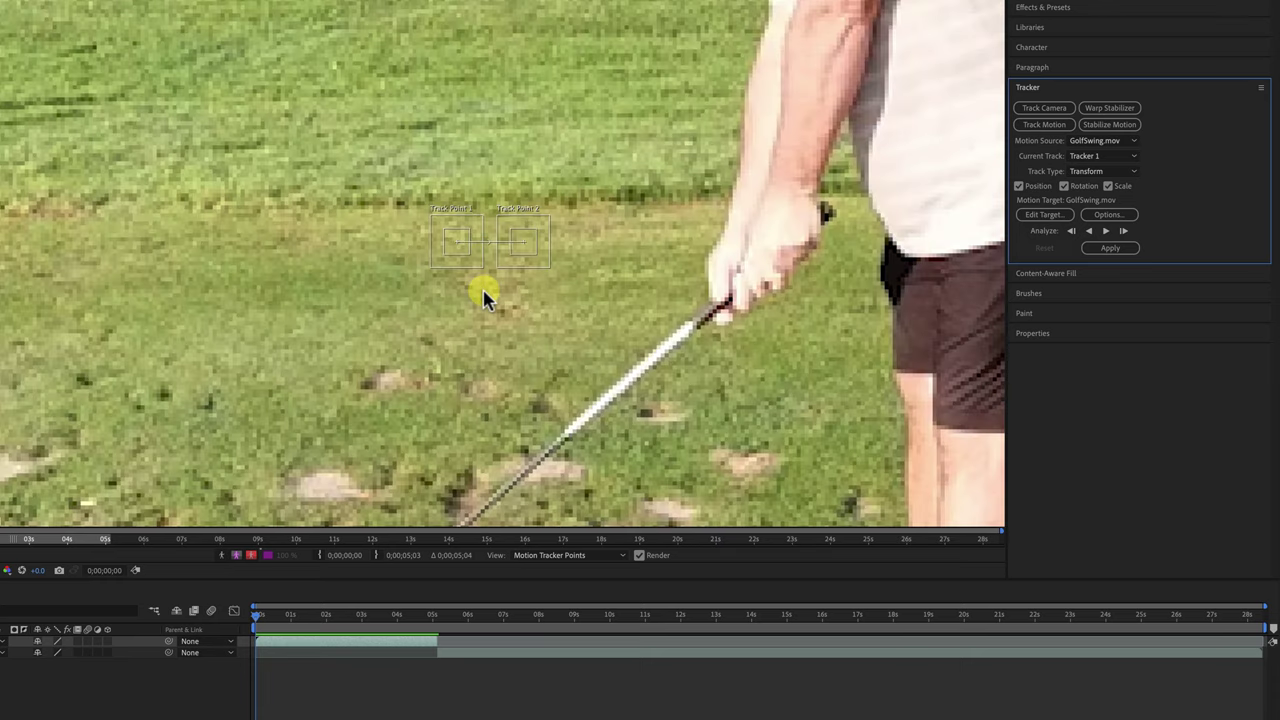
scroll(482, 287, down, 2)
scroll(473, 277, down, 2)
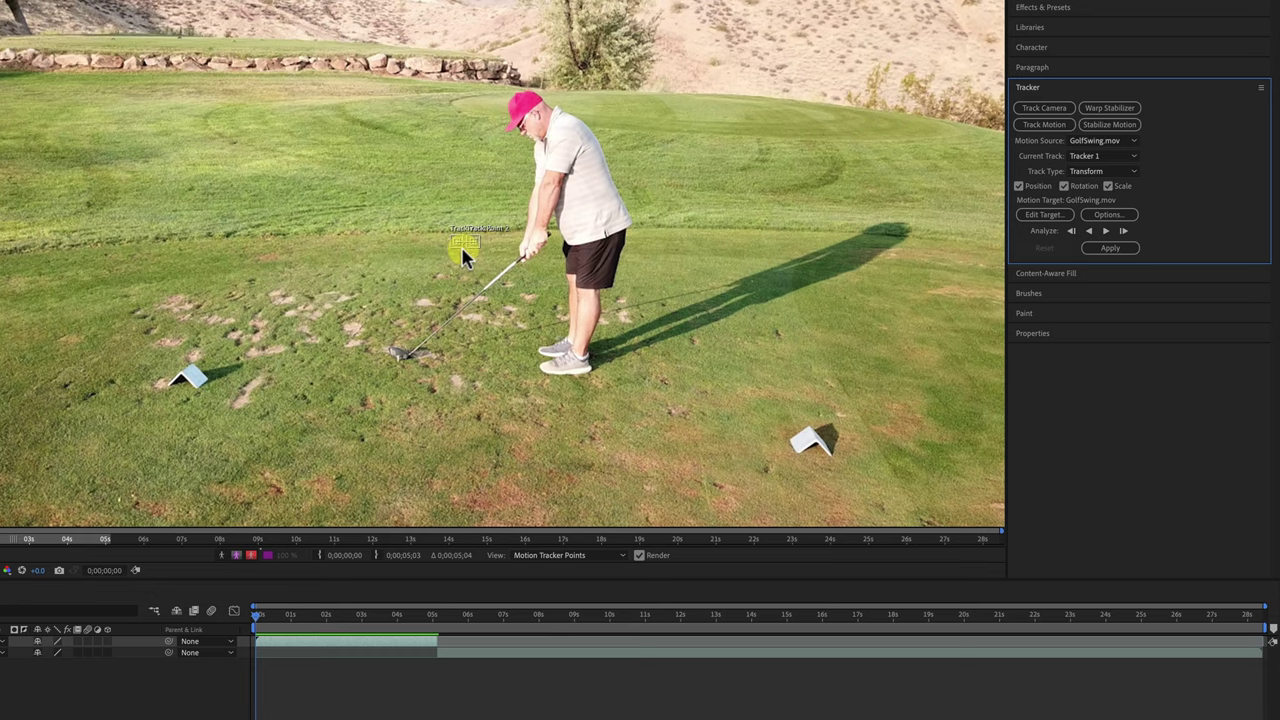
scroll(461, 245, up, 2)
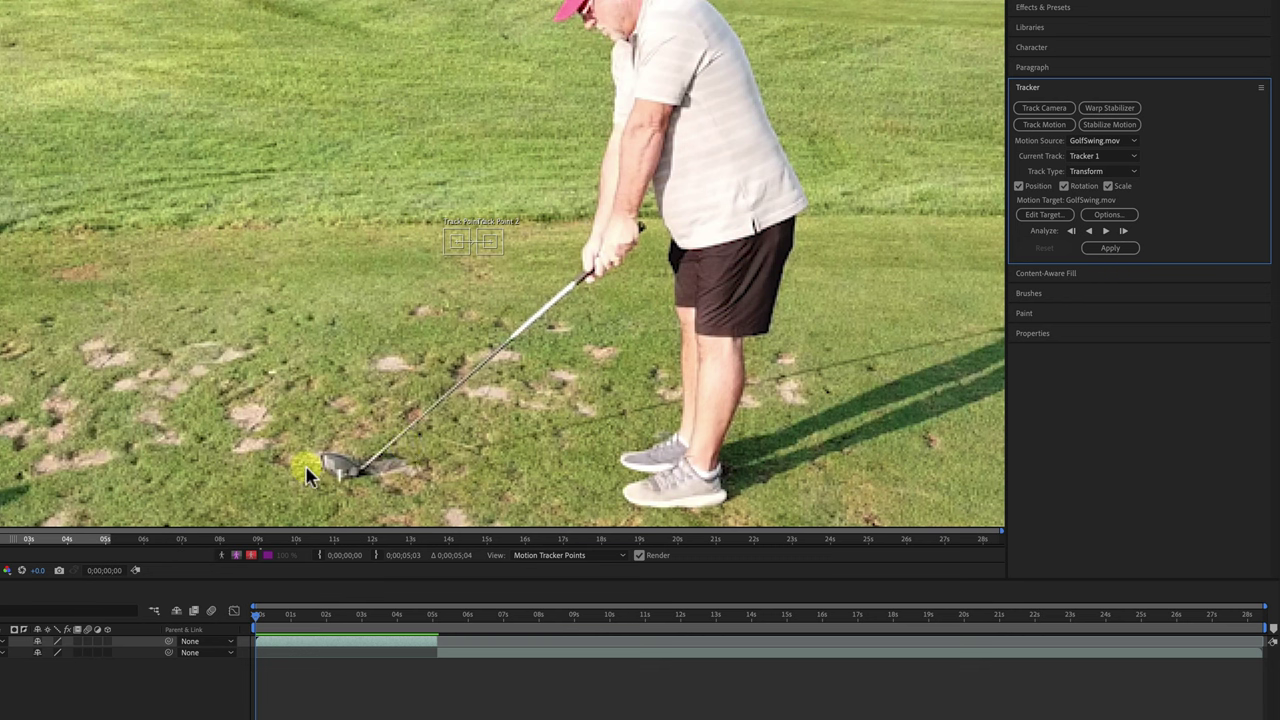
scroll(458, 247, up, 3)
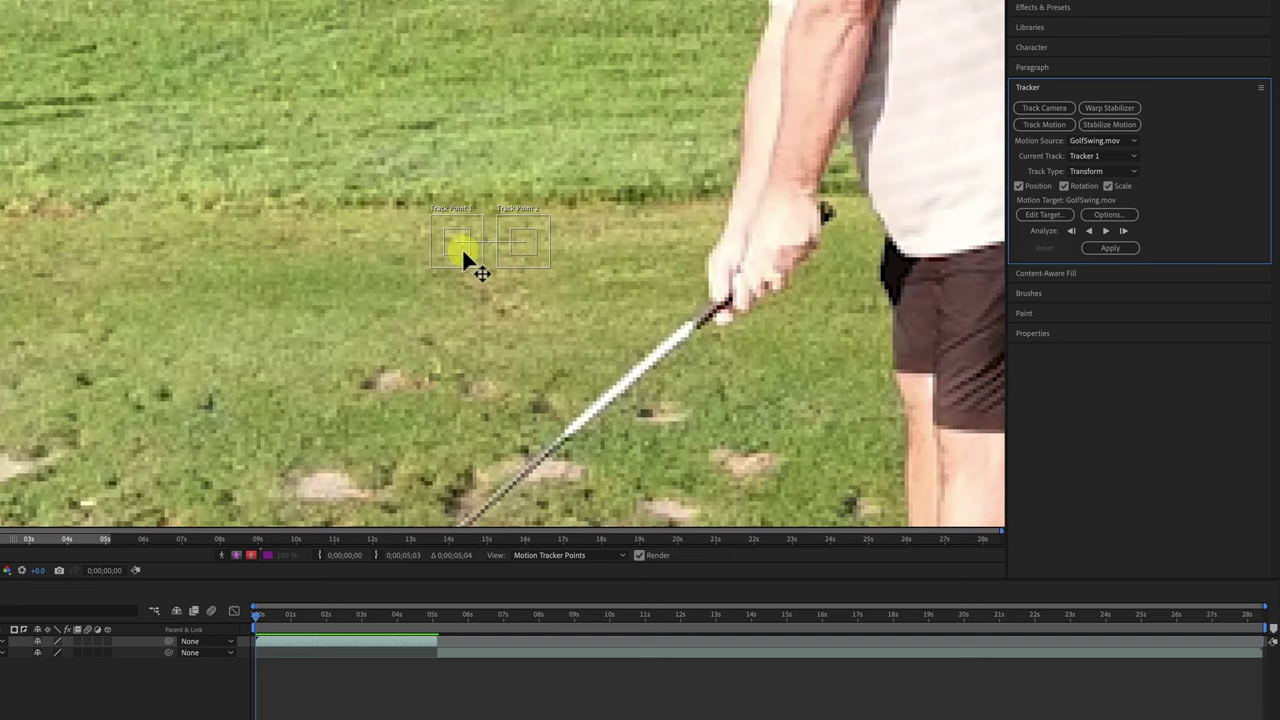
drag(460, 246, 151, 378)
drag(299, 380, 697, 143)
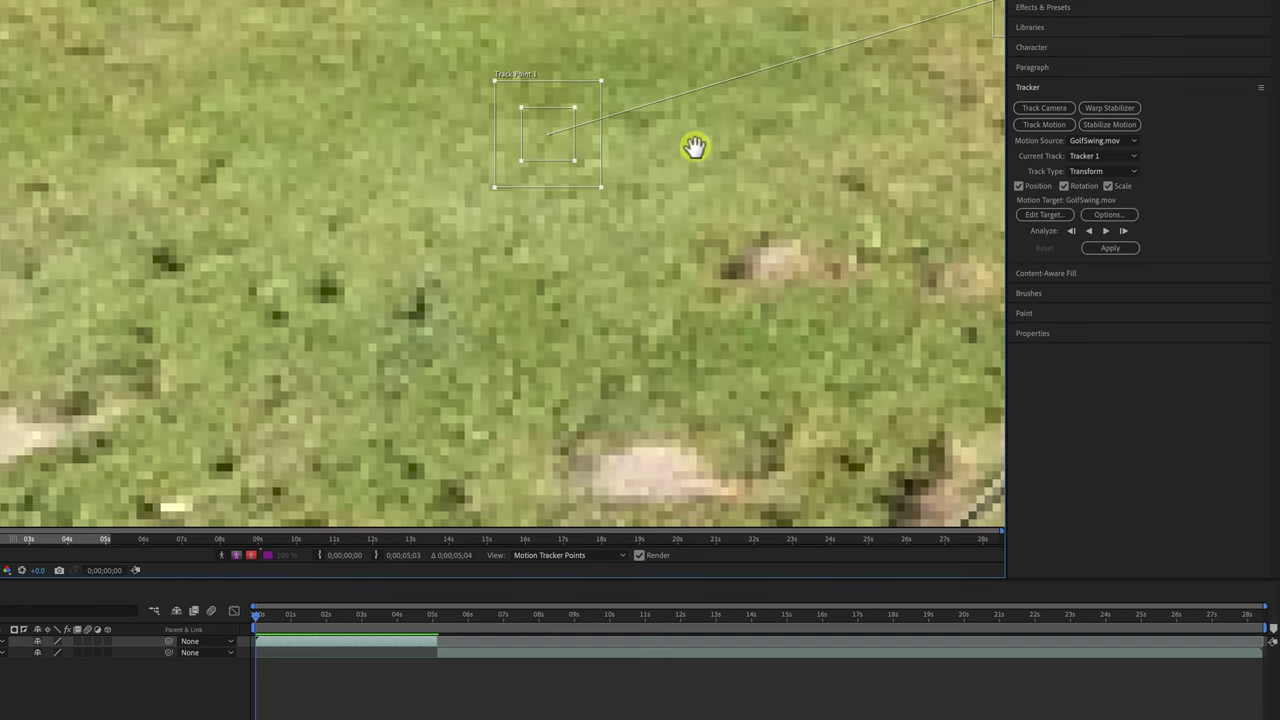
key(shift+slash)
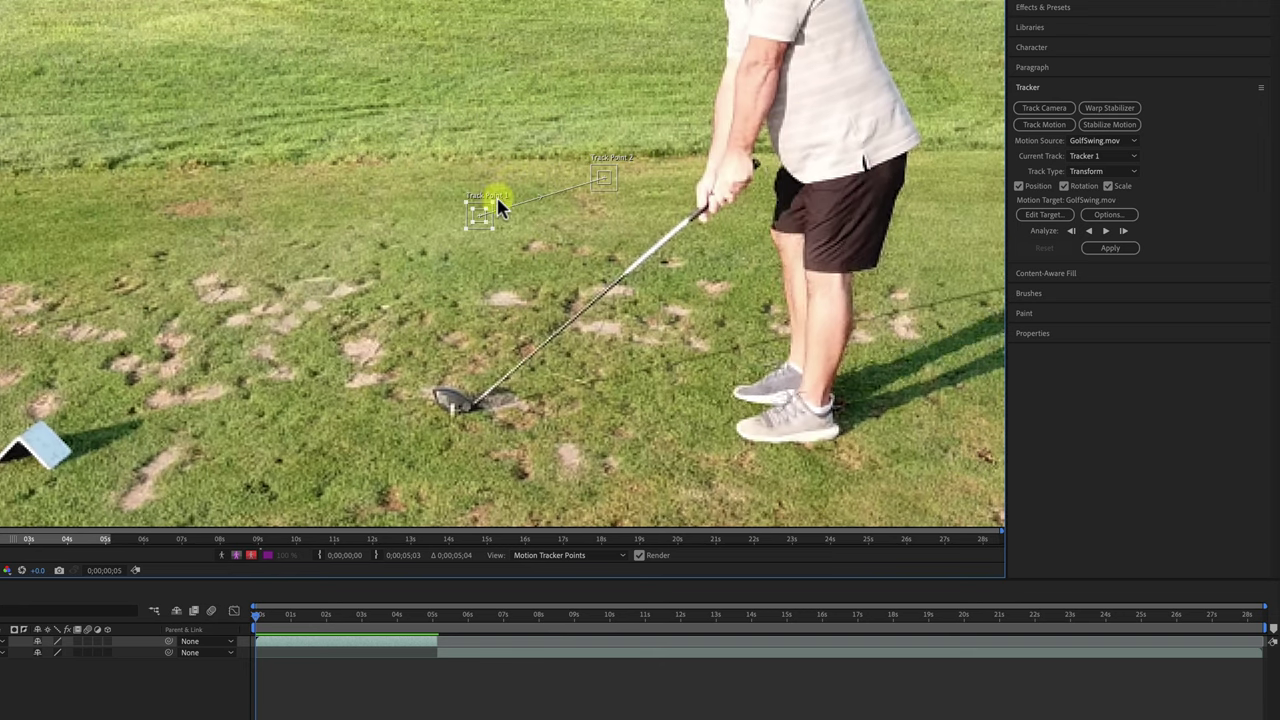
key(Page_Down)
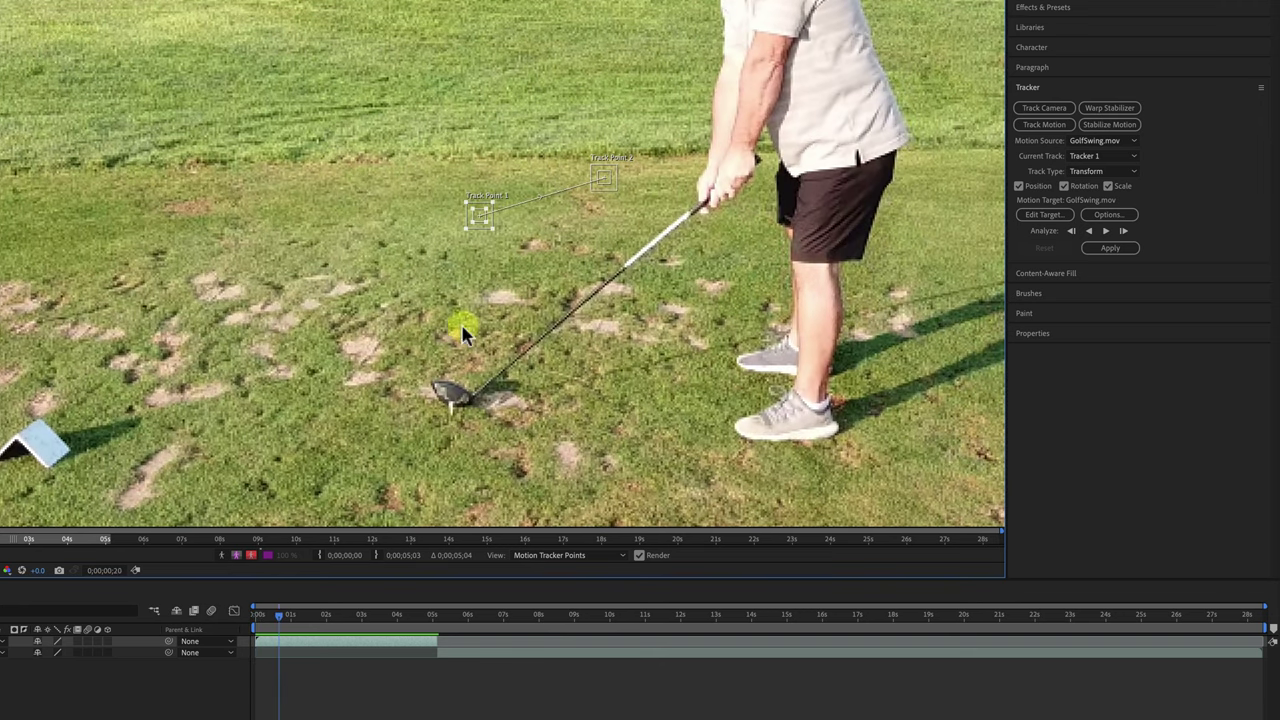
click(252, 616)
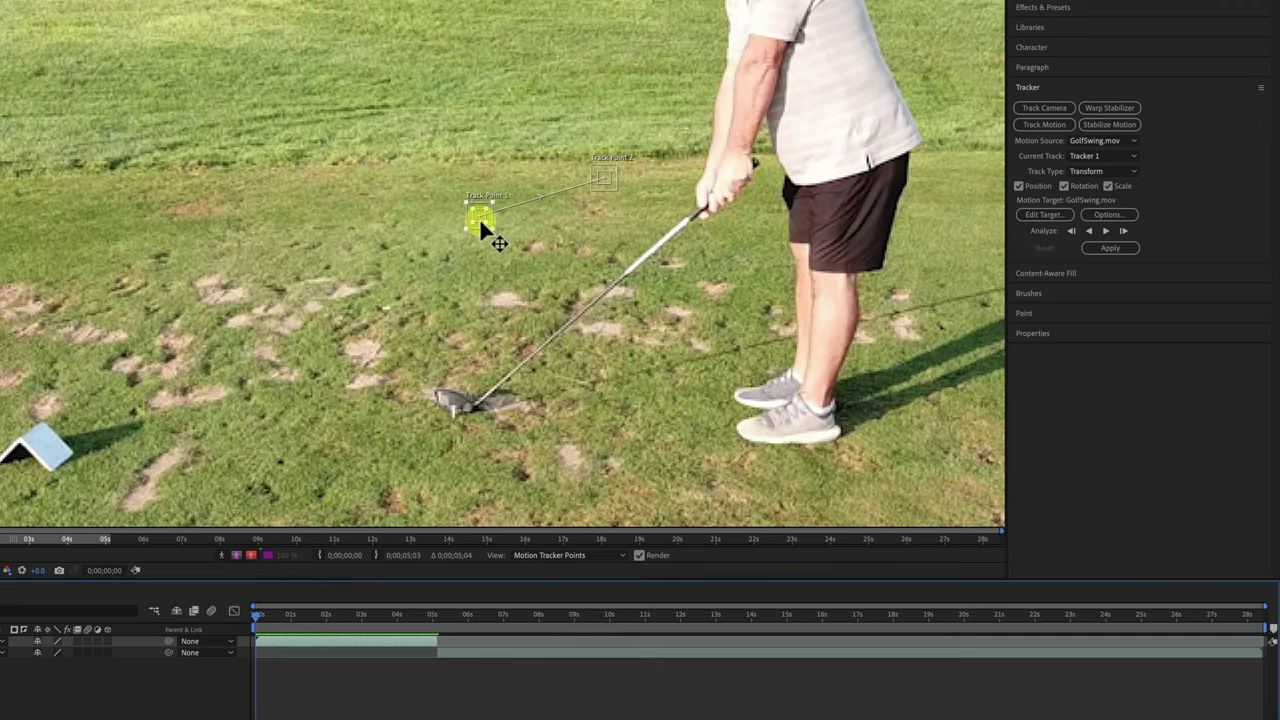
drag(481, 223, 37, 462)
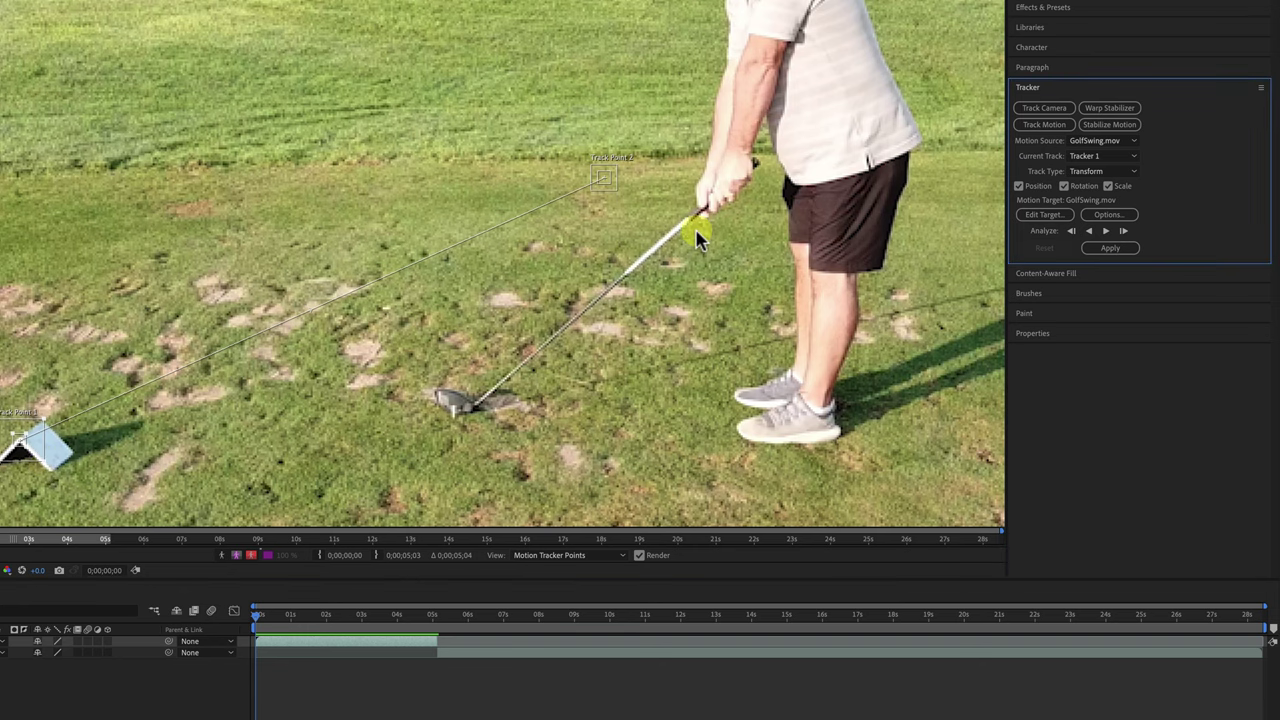
Step: Place Track Point 2 on the white tee marker behind the golfer, widen its search region, and analyze the segment forward
drag(605, 178, 432, 263)
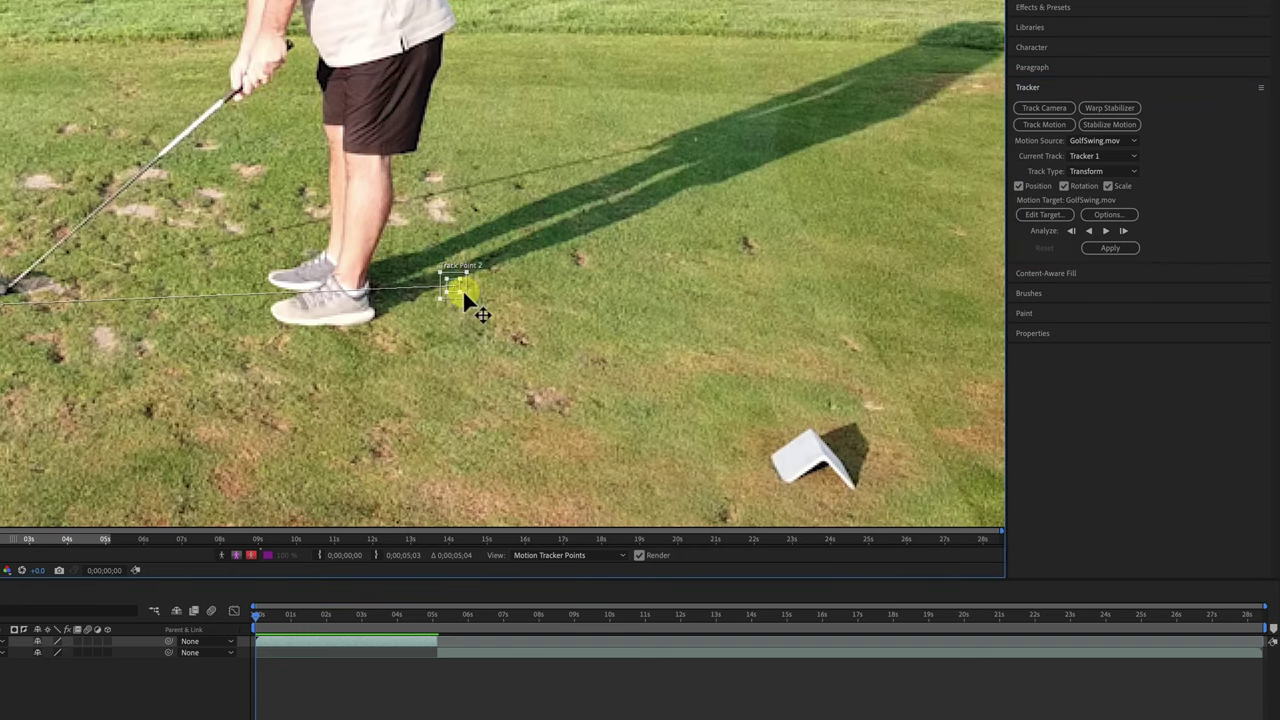
drag(822, 466, 823, 462)
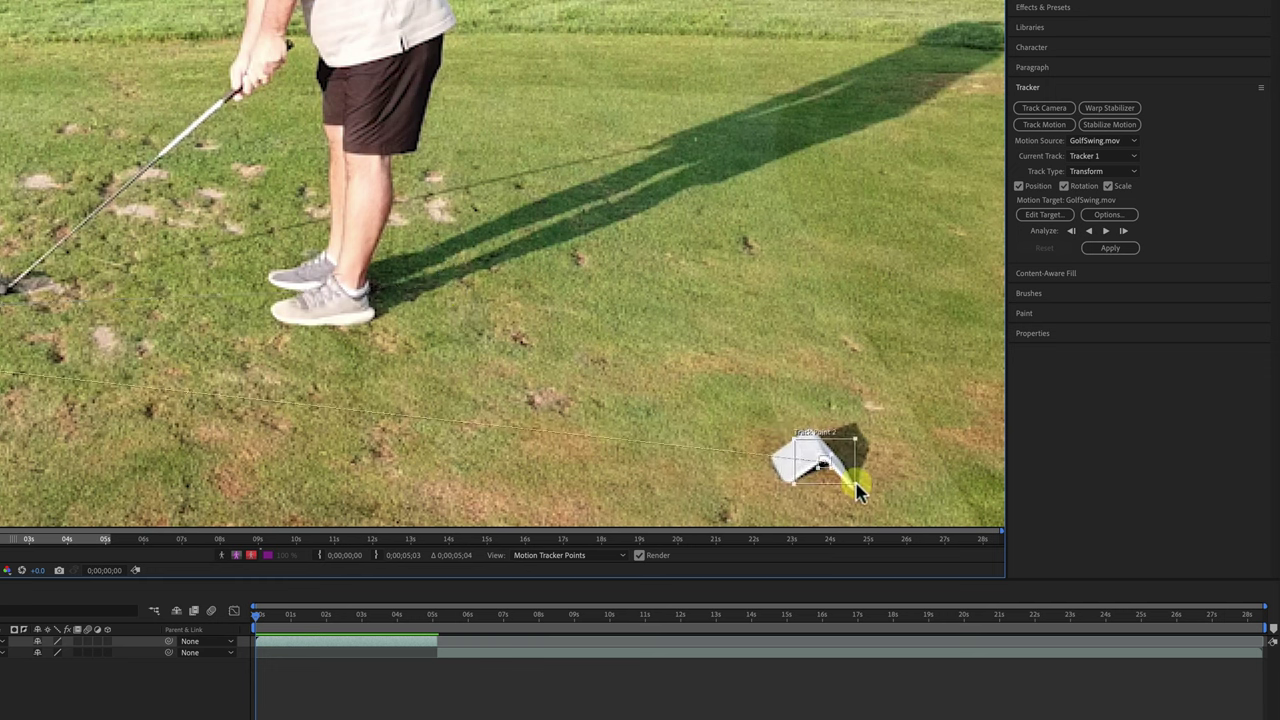
drag(826, 462, 829, 463)
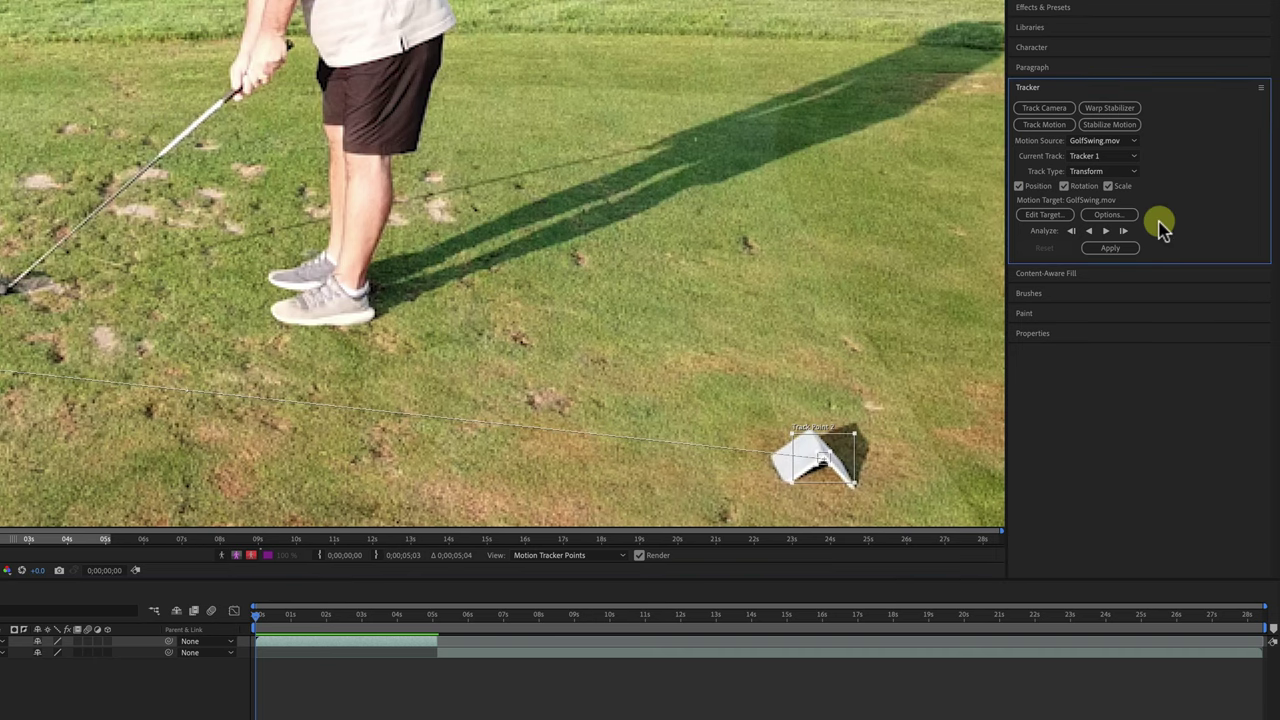
click(1106, 236)
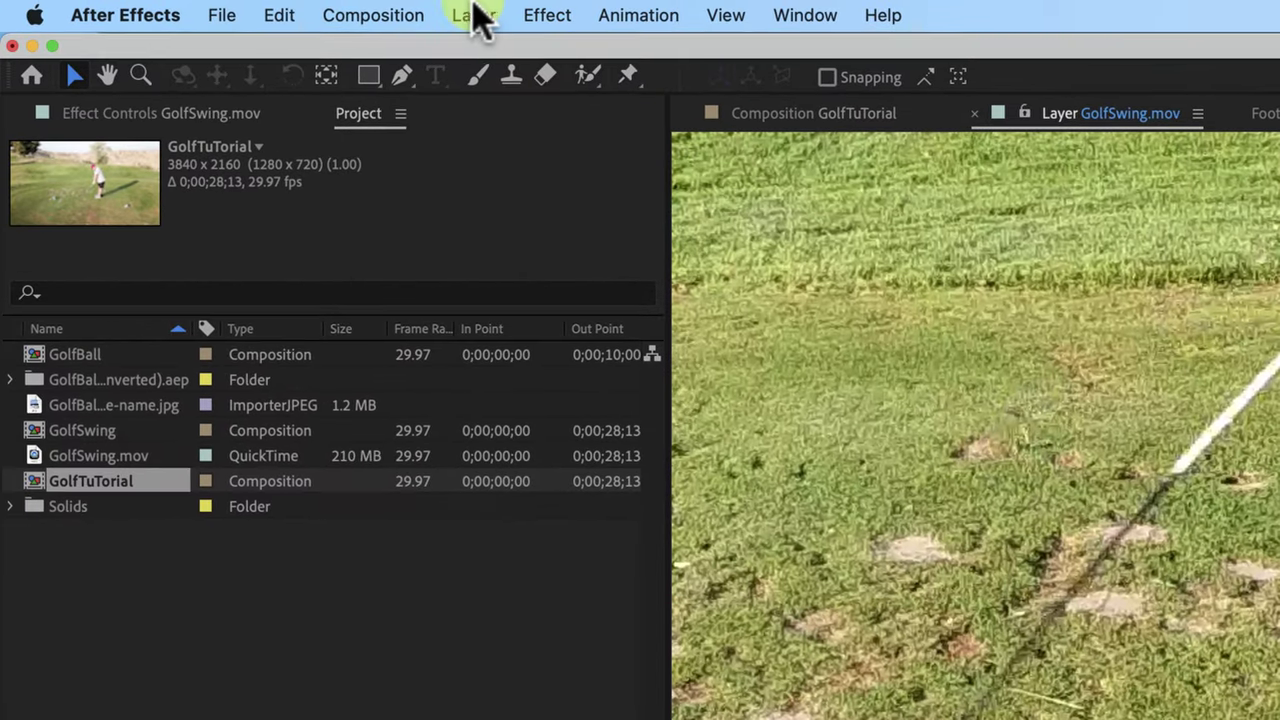
Step: Add a new null object to the GolfTuTorial composition to receive the tracking data
click(471, 14)
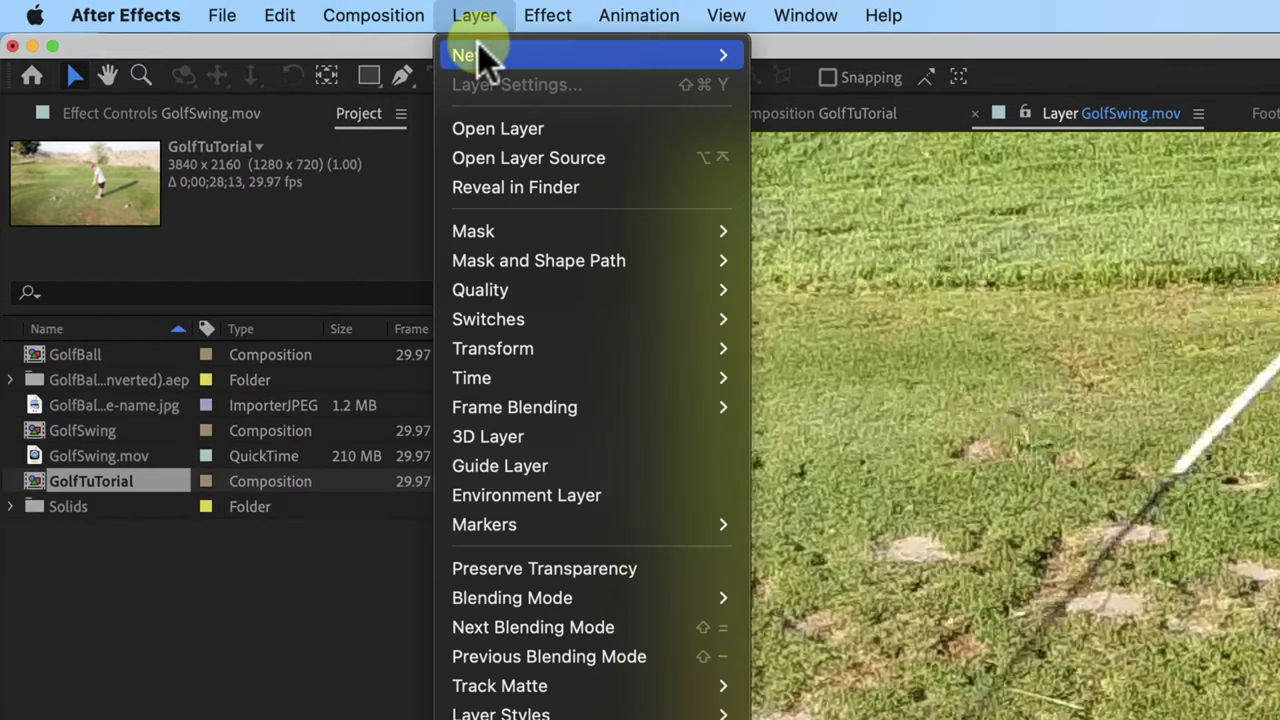
mouse_move(480, 55)
click(871, 173)
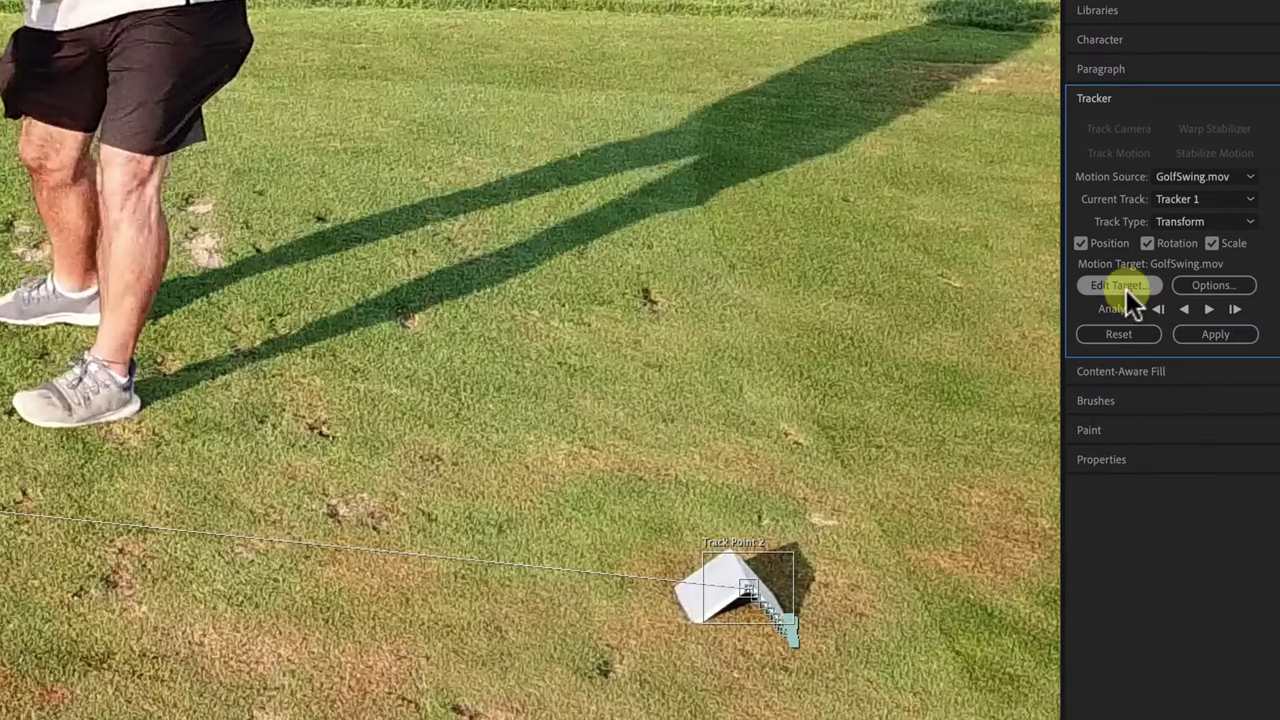
Step: Set the motion target to the null layer Null 12 and apply the tracking data to it
click(1125, 286)
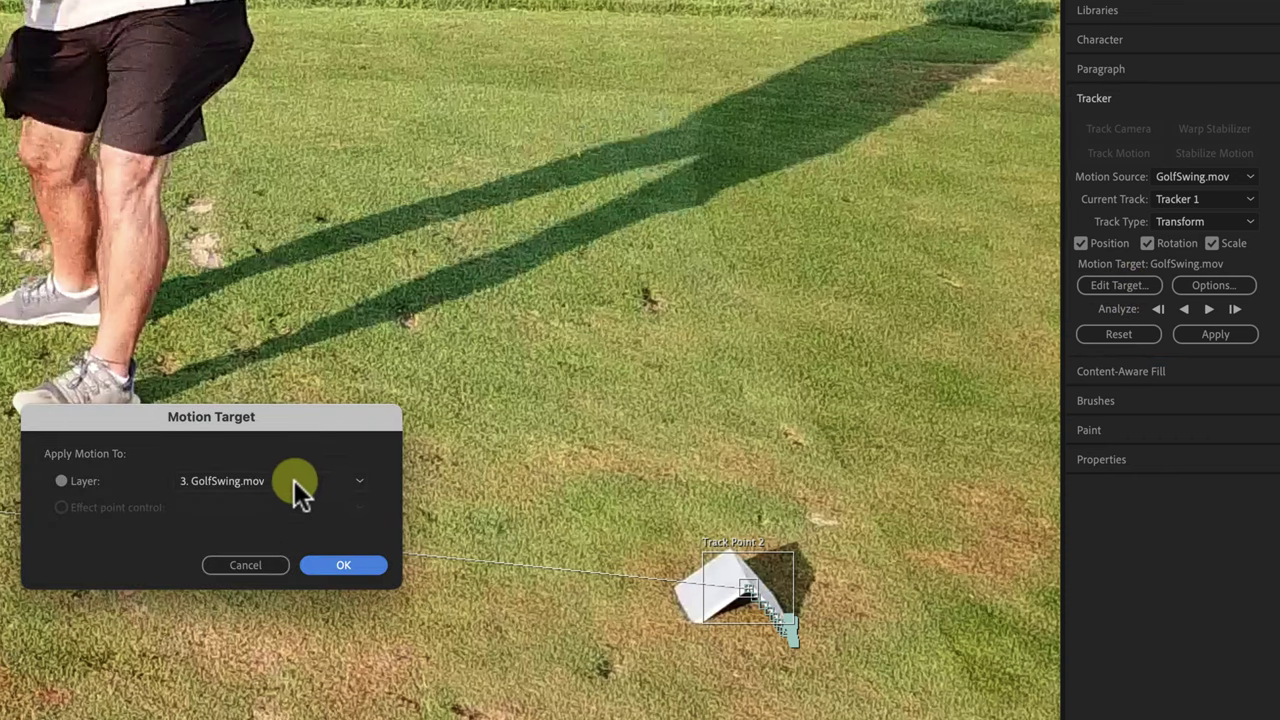
click(295, 480)
click(240, 502)
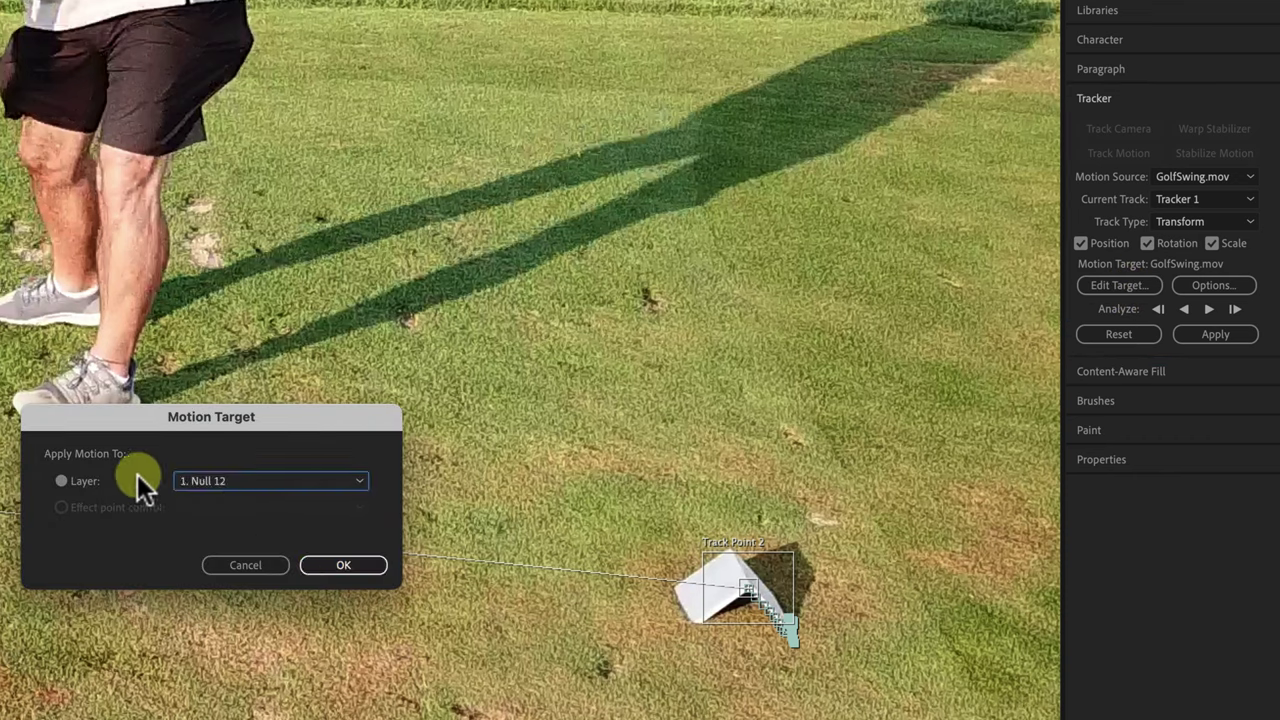
click(333, 567)
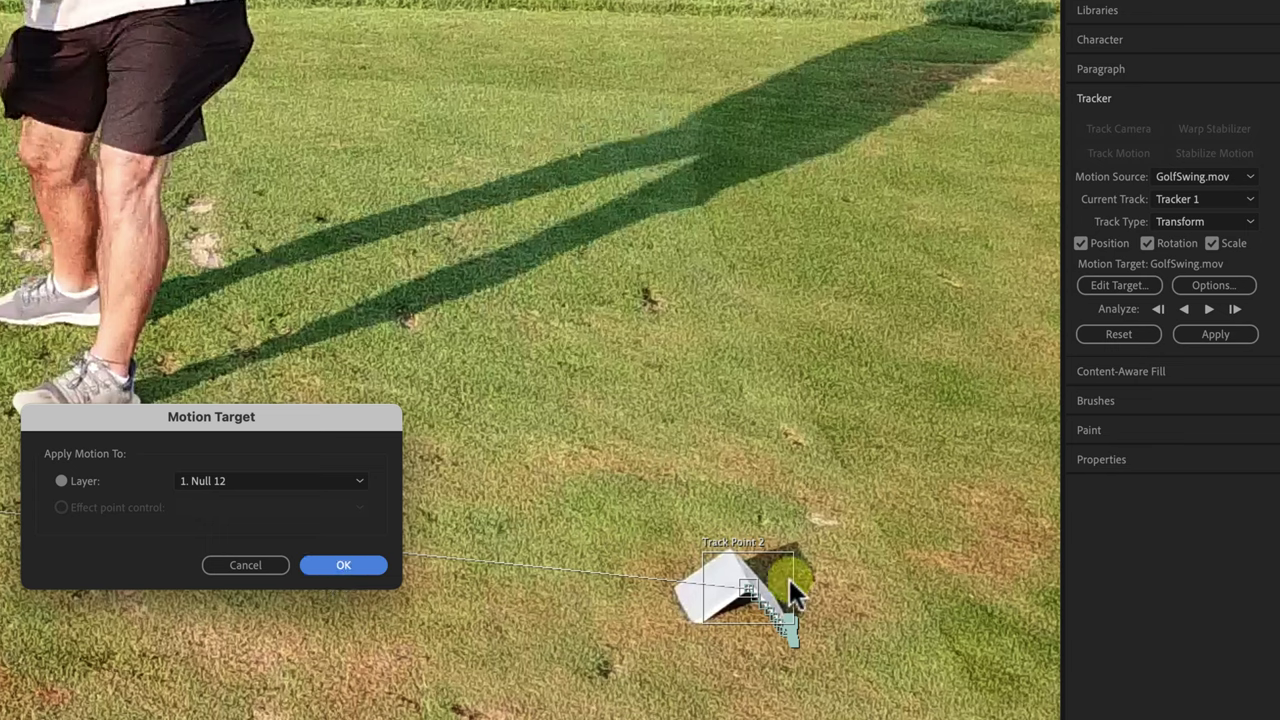
click(1232, 338)
click(286, 525)
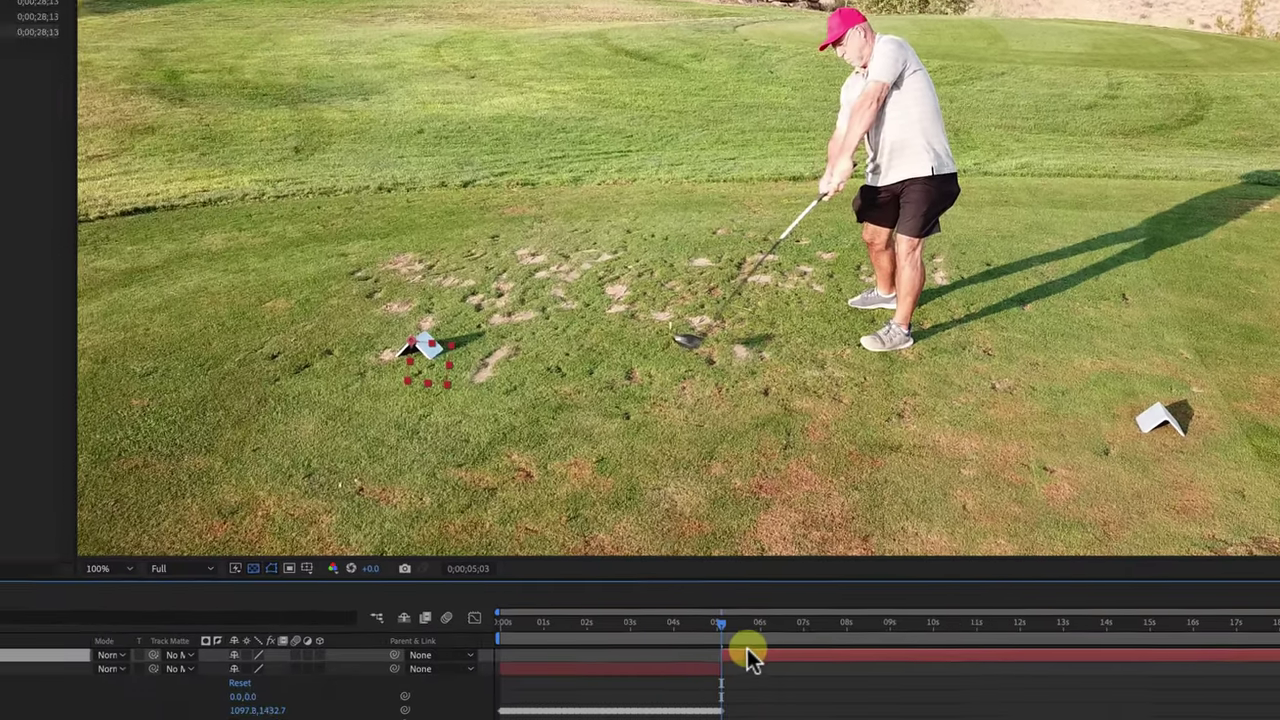
Step: Trim the null to end at 0;00;05;03 and extend the bottom GolfSwing.mov layer back to the start of the timeline
drag(747, 648, 977, 528)
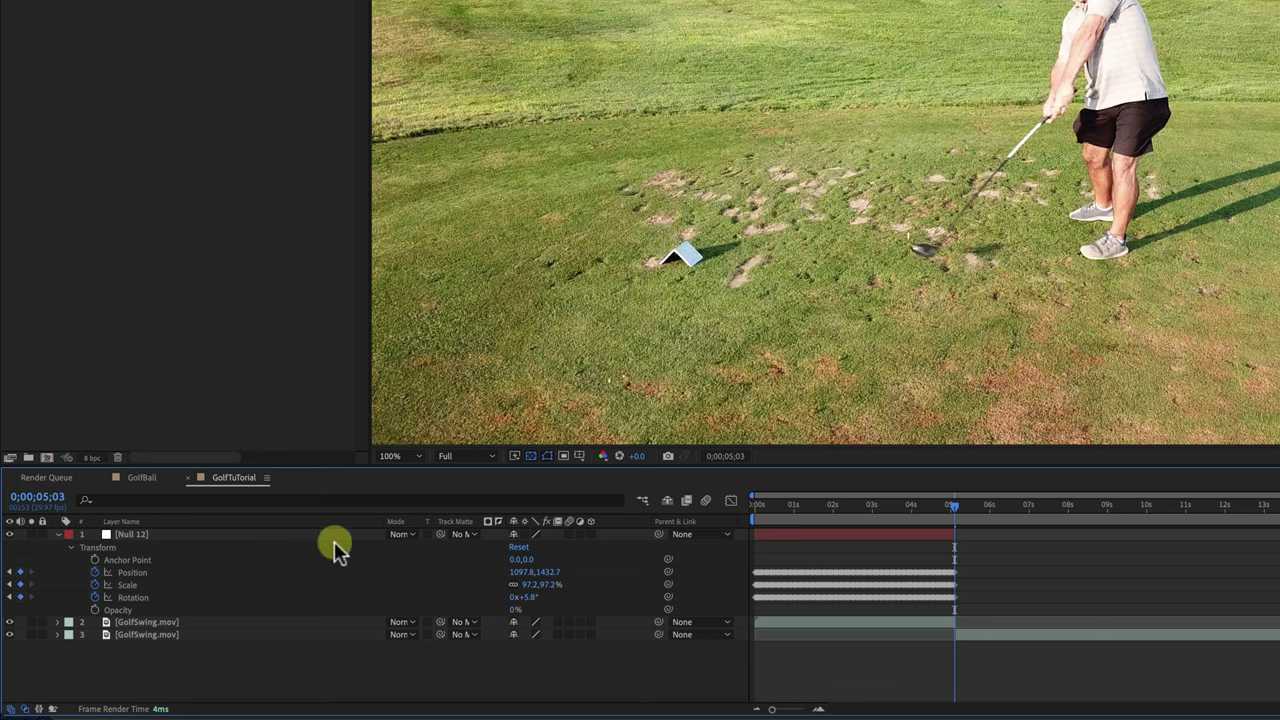
click(58, 534)
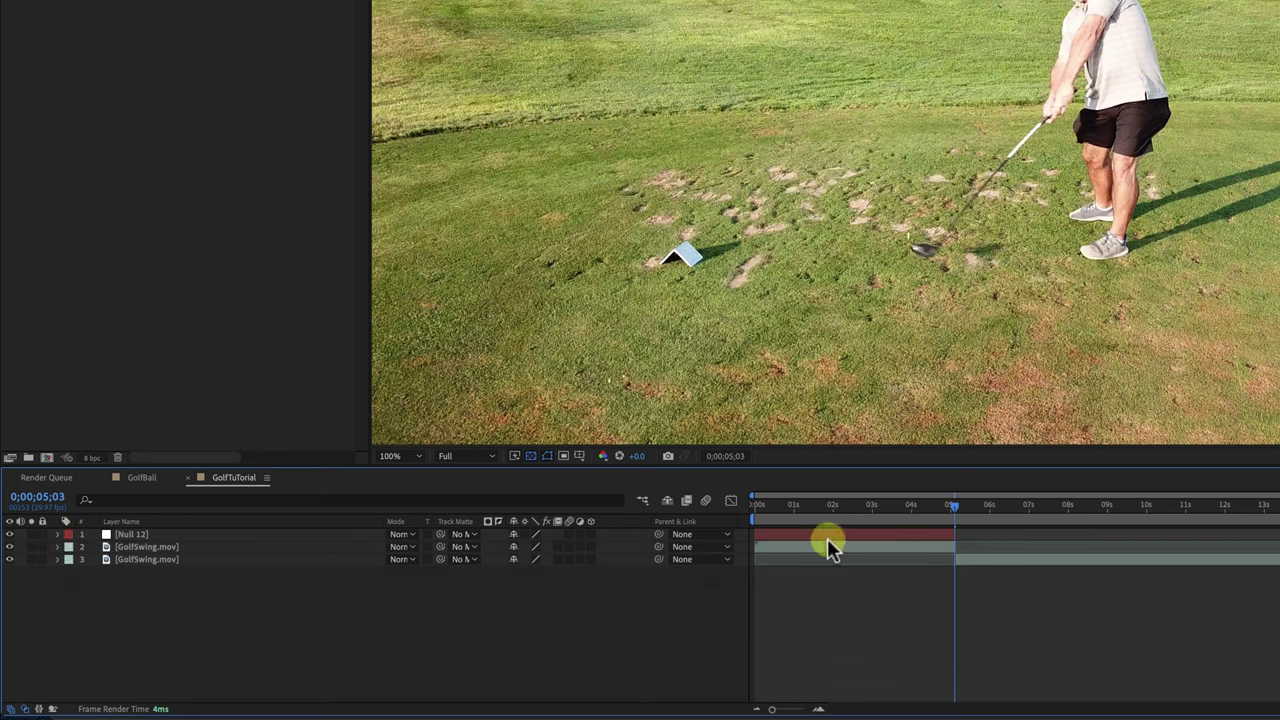
drag(955, 560, 754, 557)
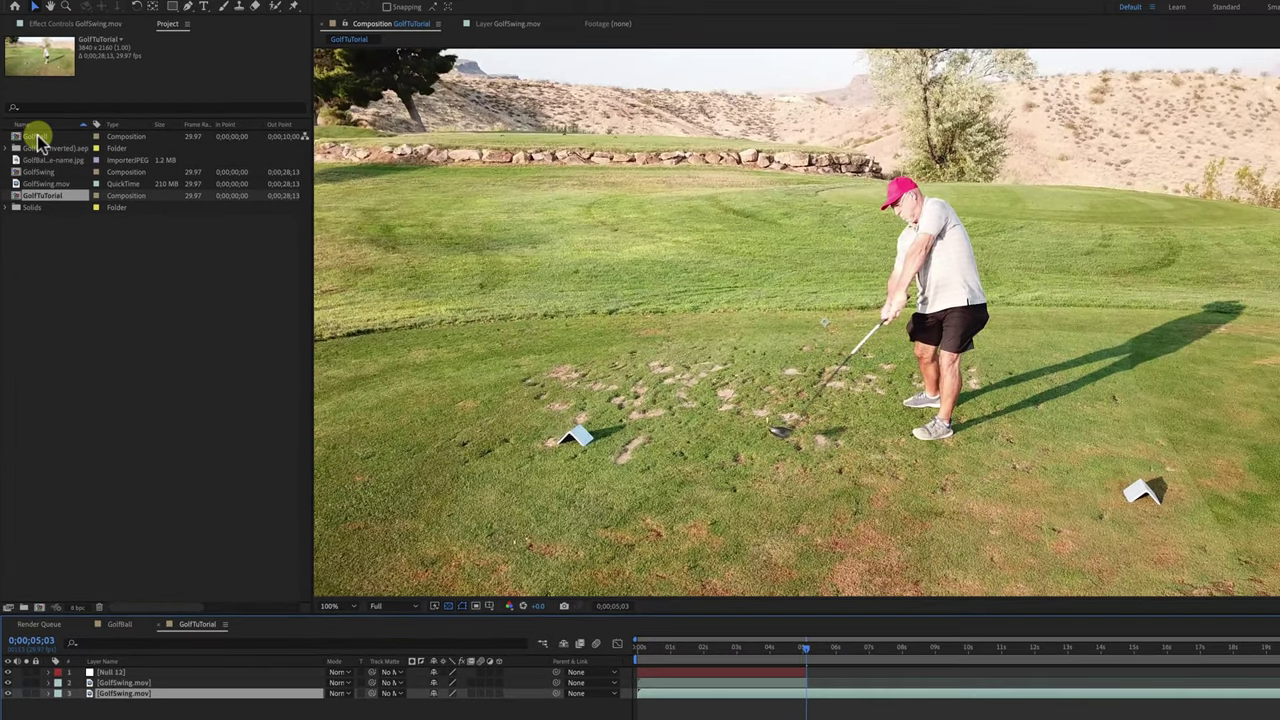
Step: Open the GolfBall composition
click(37, 49)
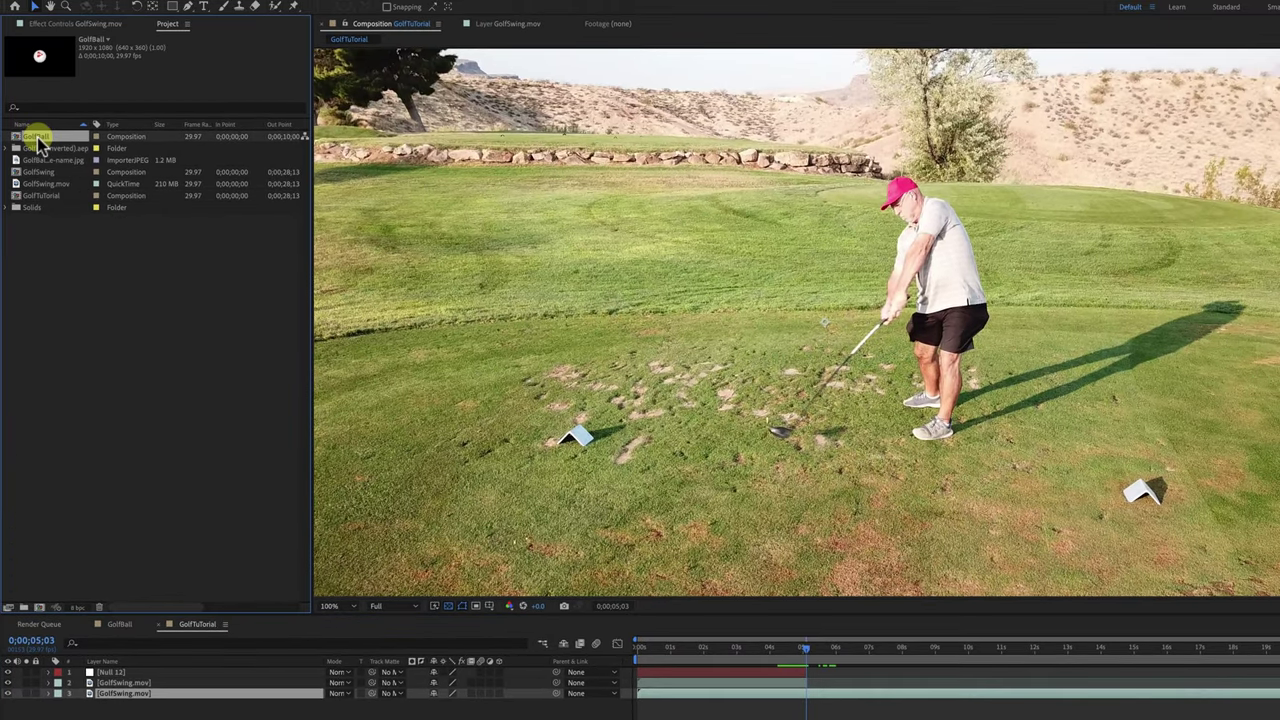
double_click(16, 140)
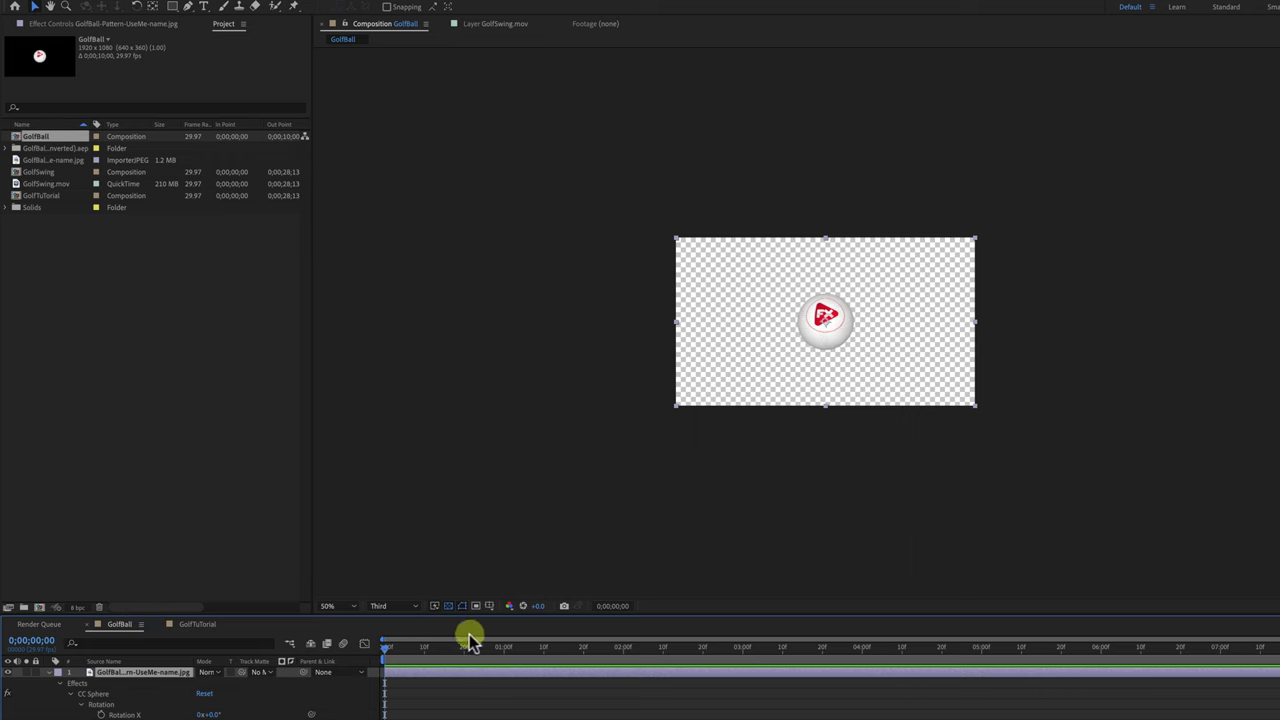
Step: Copy the golf ball layer from the GolfBall composition into GolfTuTorial and move it to the top of the layer stack
drag(389, 646, 1068, 652)
drag(840, 657, 368, 665)
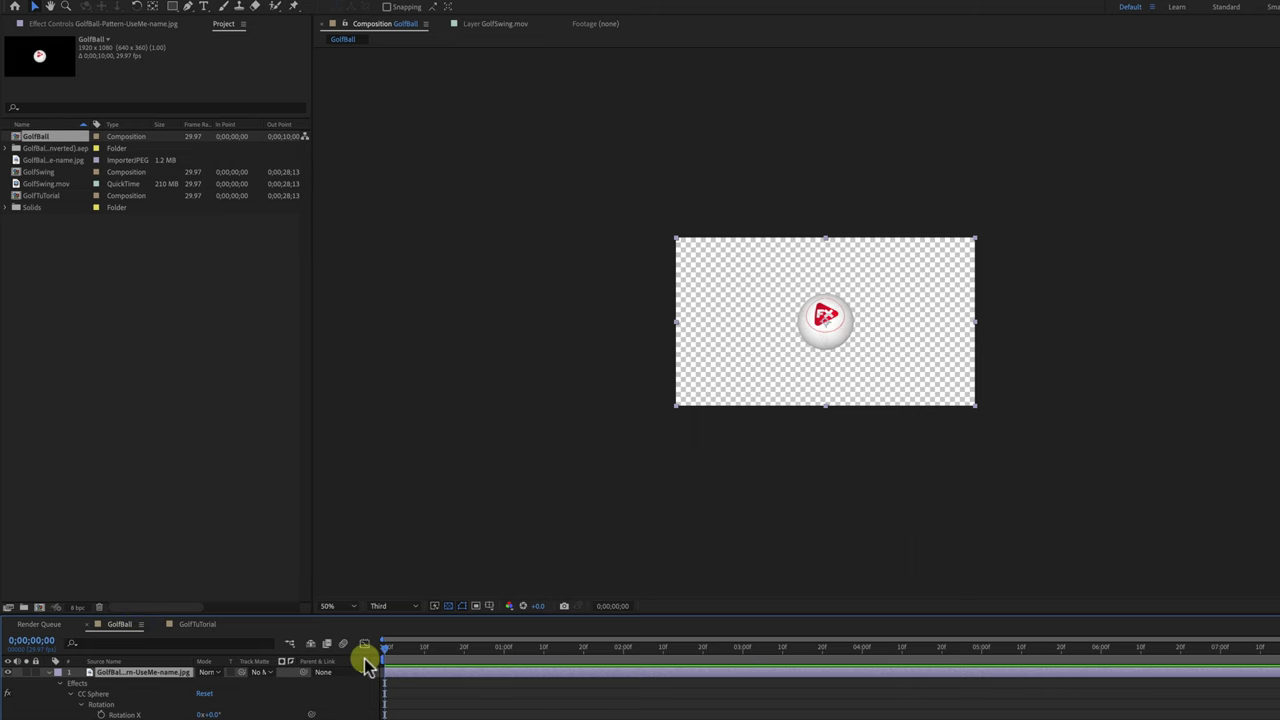
click(191, 625)
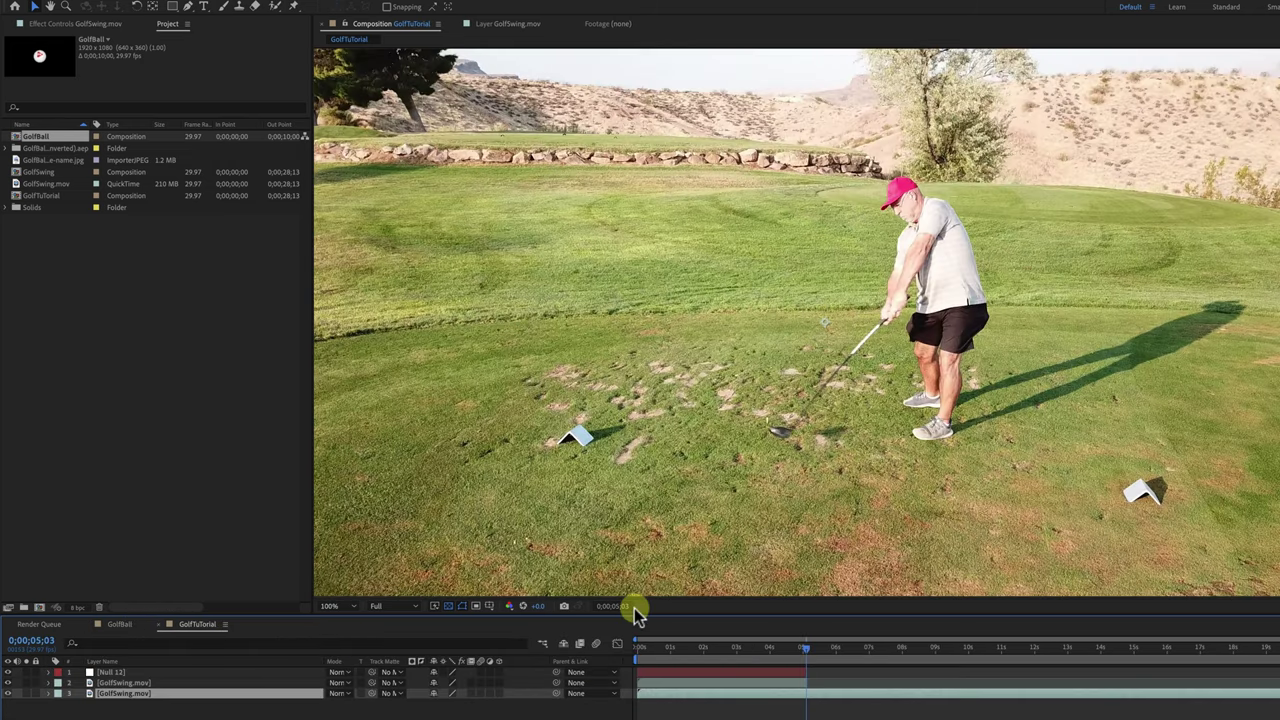
drag(620, 662, 630, 688)
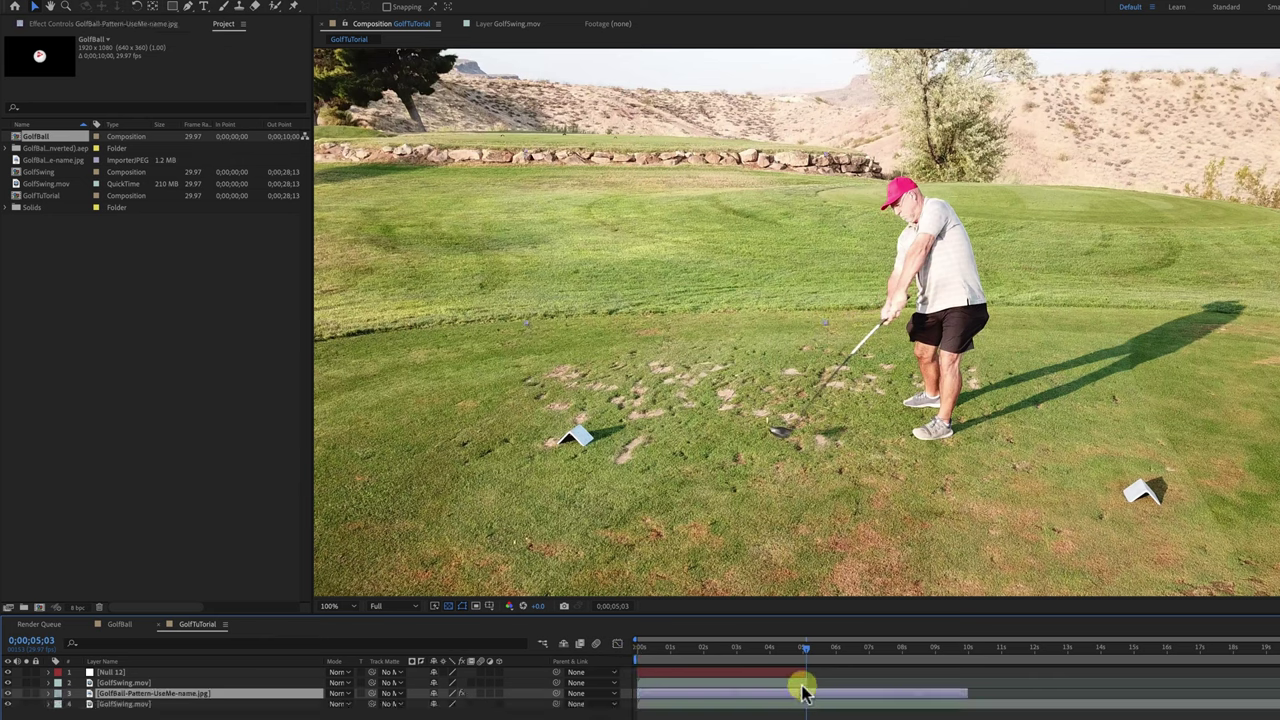
drag(152, 700, 155, 673)
Step: Move the golf ball near the club head and set its scale to 8%
drag(519, 166, 793, 370)
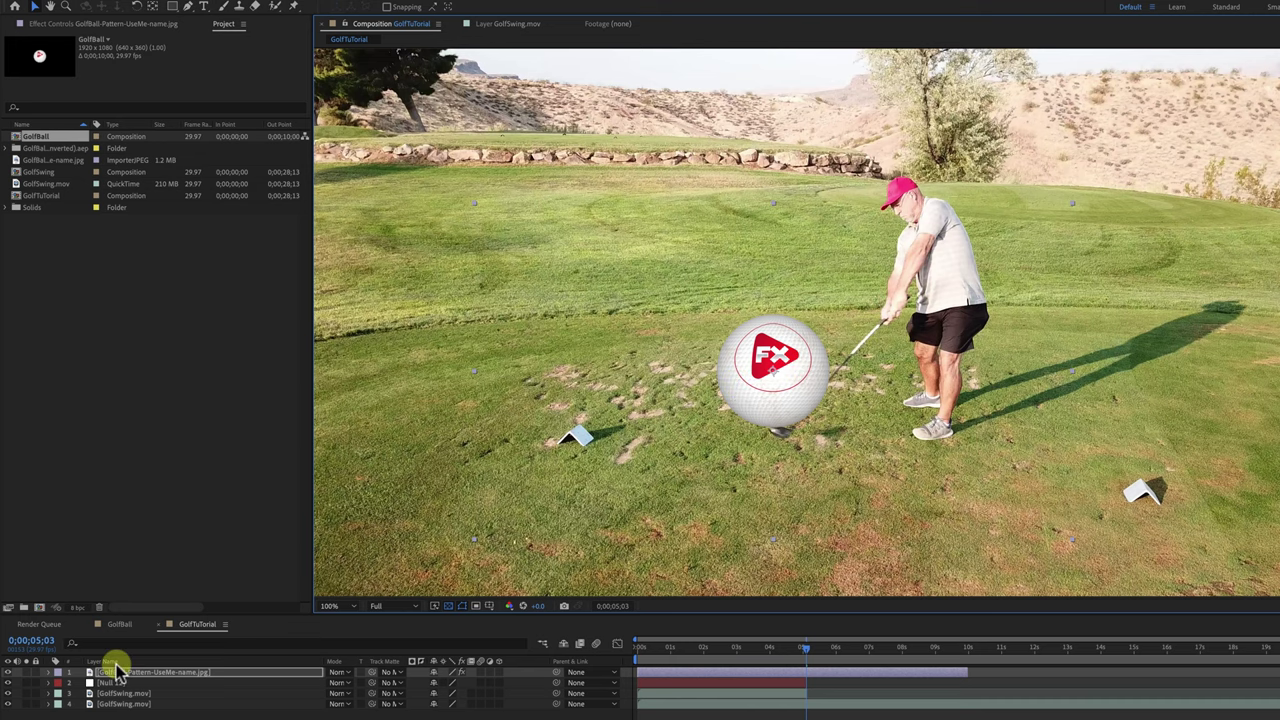
key(s)
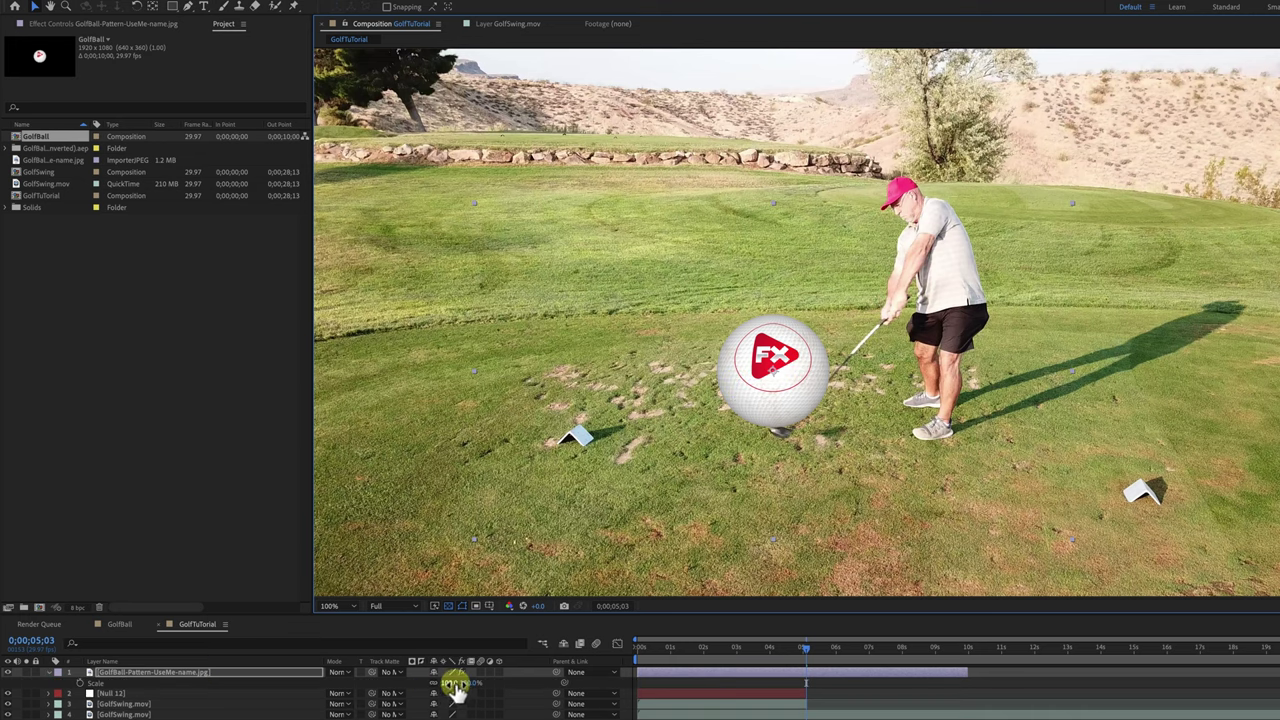
drag(455, 688, 470, 684)
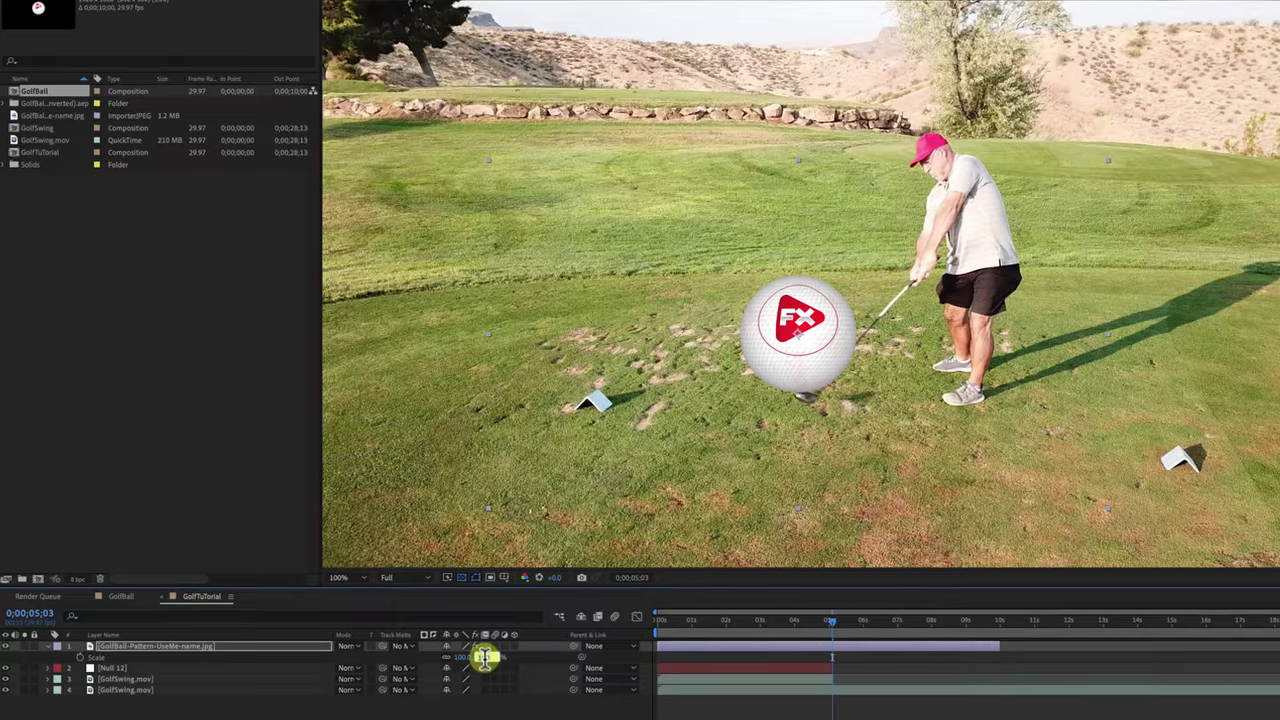
text(8)
key(Return)
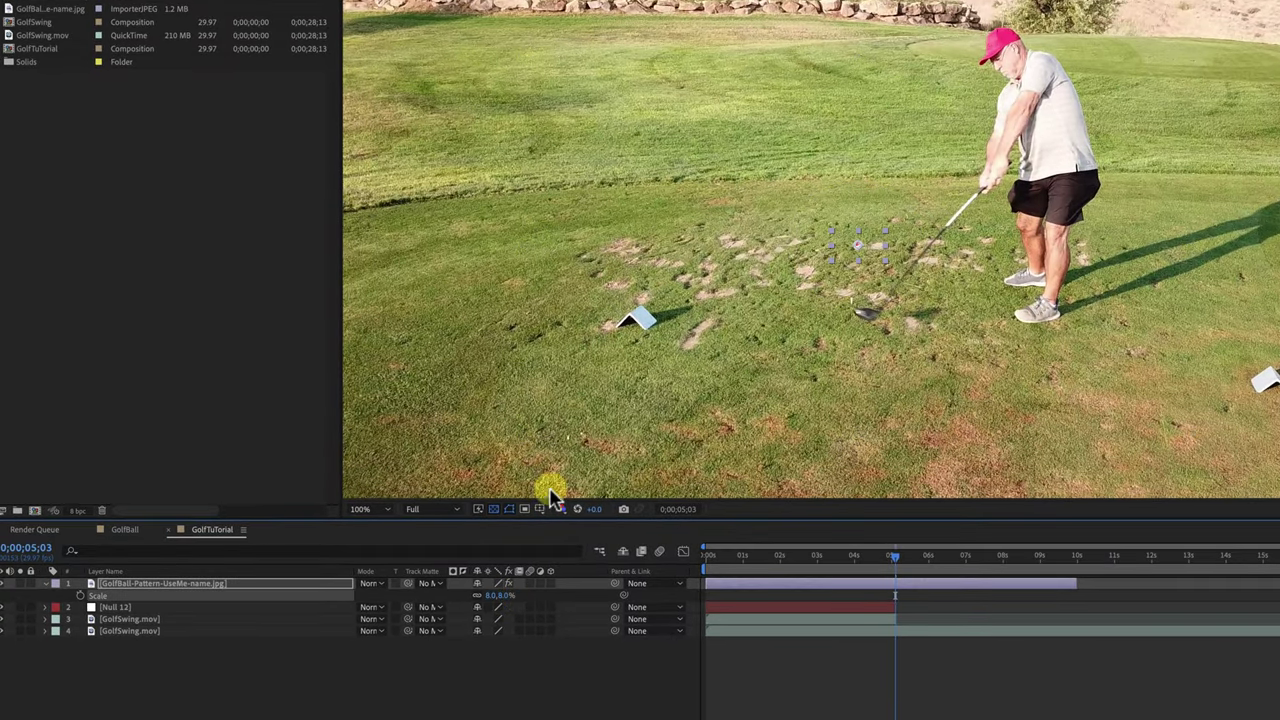
Step: Place the ball on top of the tee at 0;00;05;03 and check its alignment over the neighbouring frames
scroll(845, 334, up, 2)
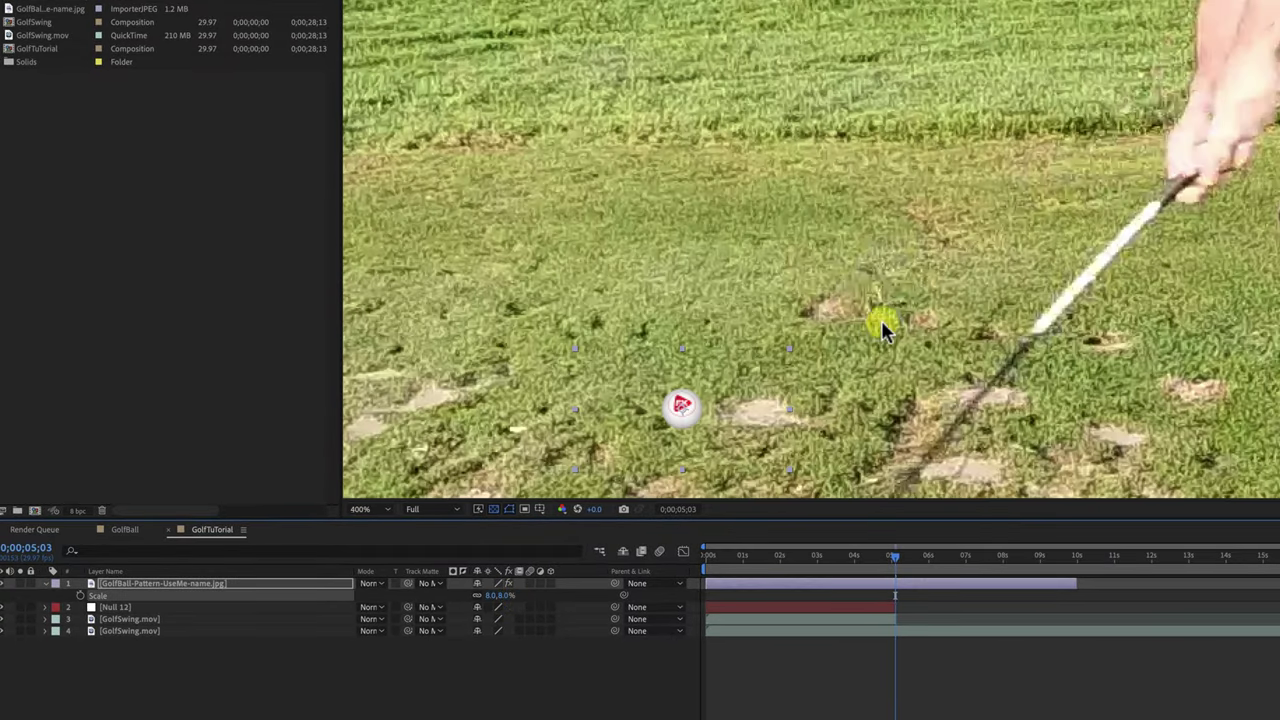
scroll(777, 354, up, 2)
drag(916, 40, 883, 236)
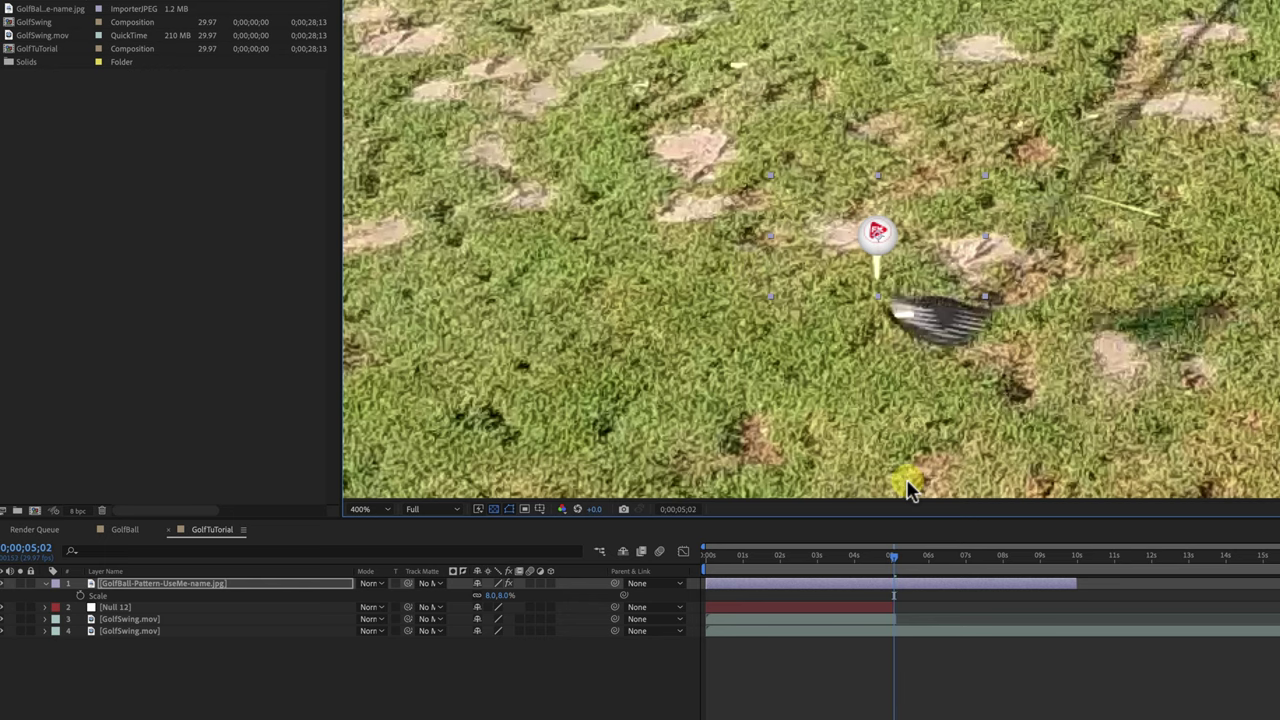
key(Page_Up)
key(Page_Down)
key(Page_Down)
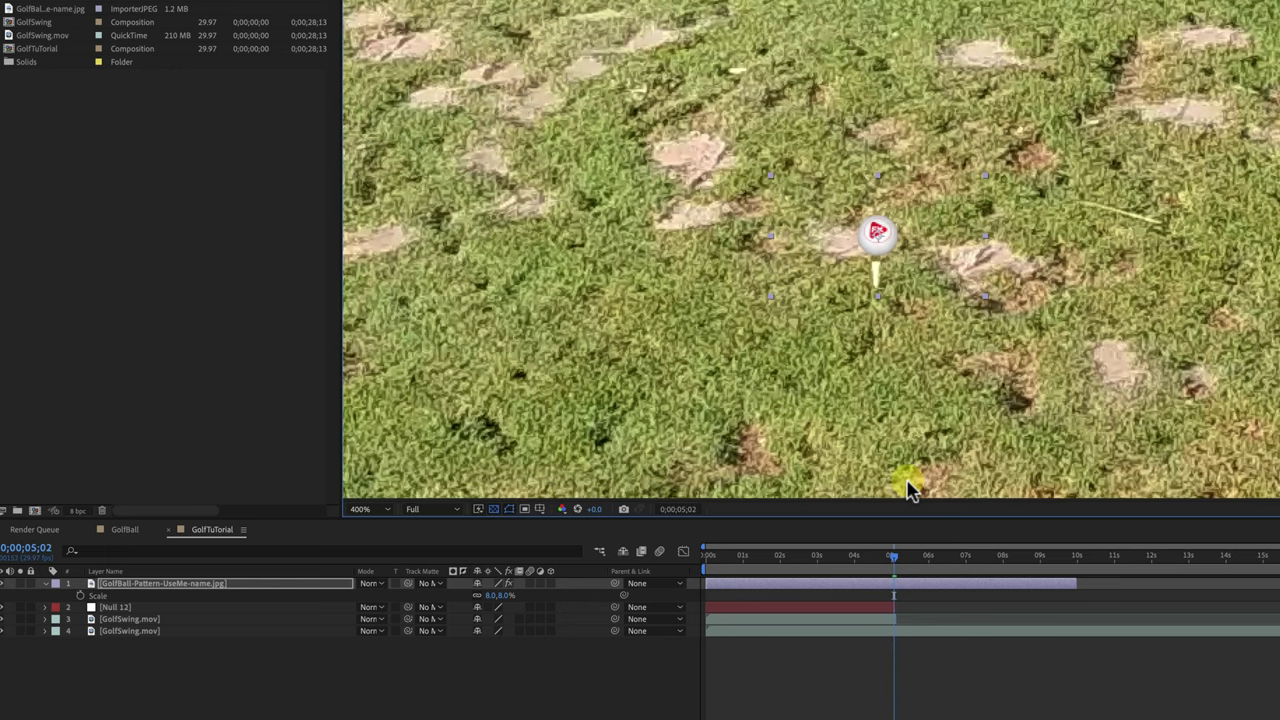
key(Page_Down)
key(Page_Down)
key(Page_Down)
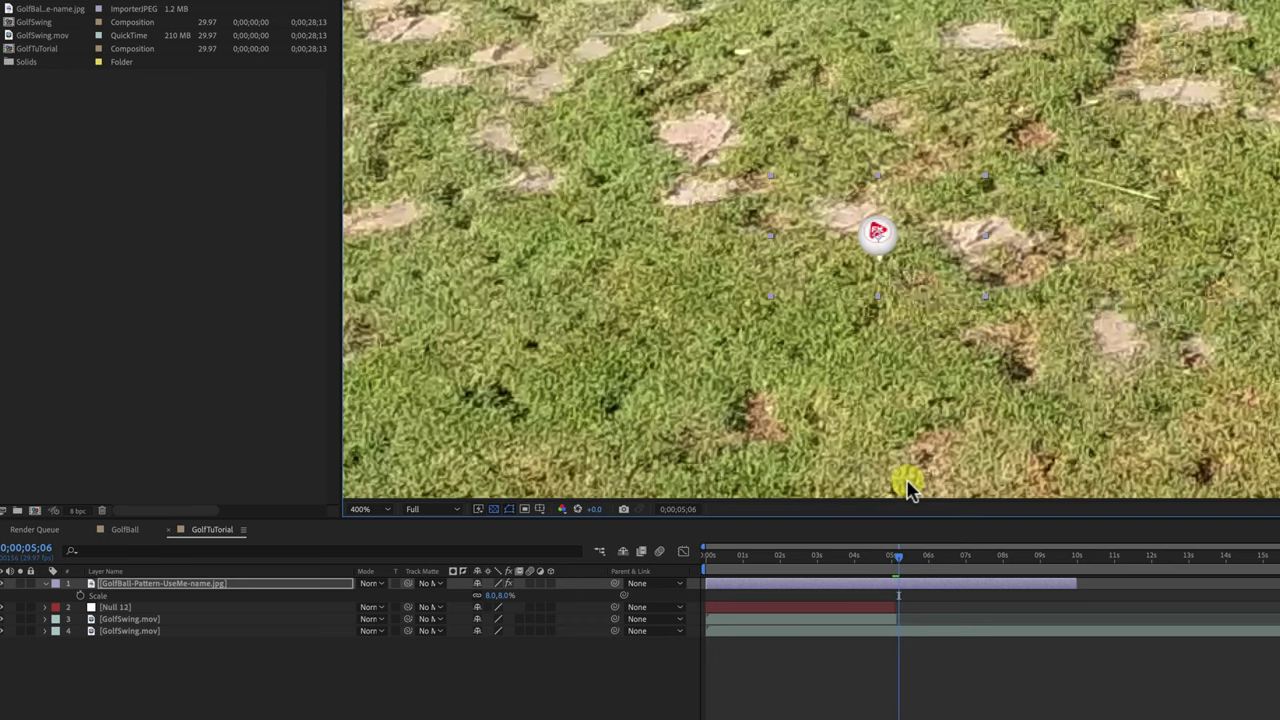
Step: Return to the first frame and seat the golf ball on the tee in front of the club head
drag(897, 565, 571, 586)
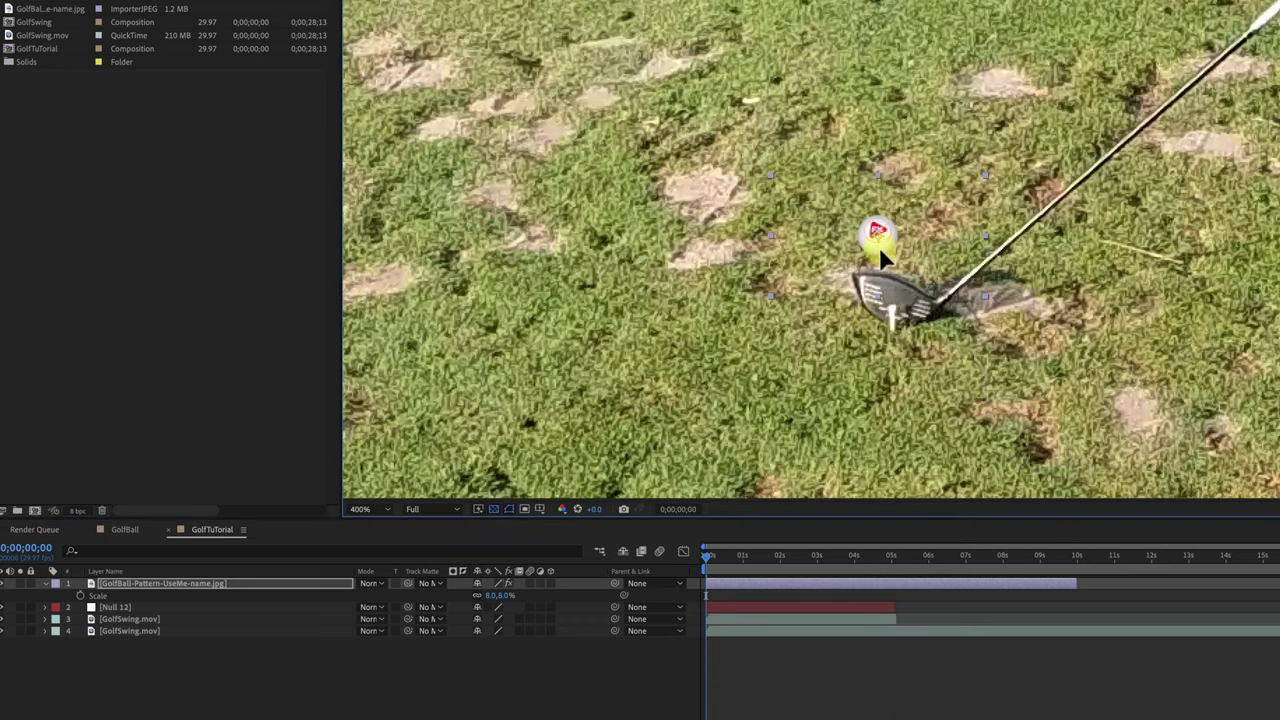
drag(879, 246, 893, 296)
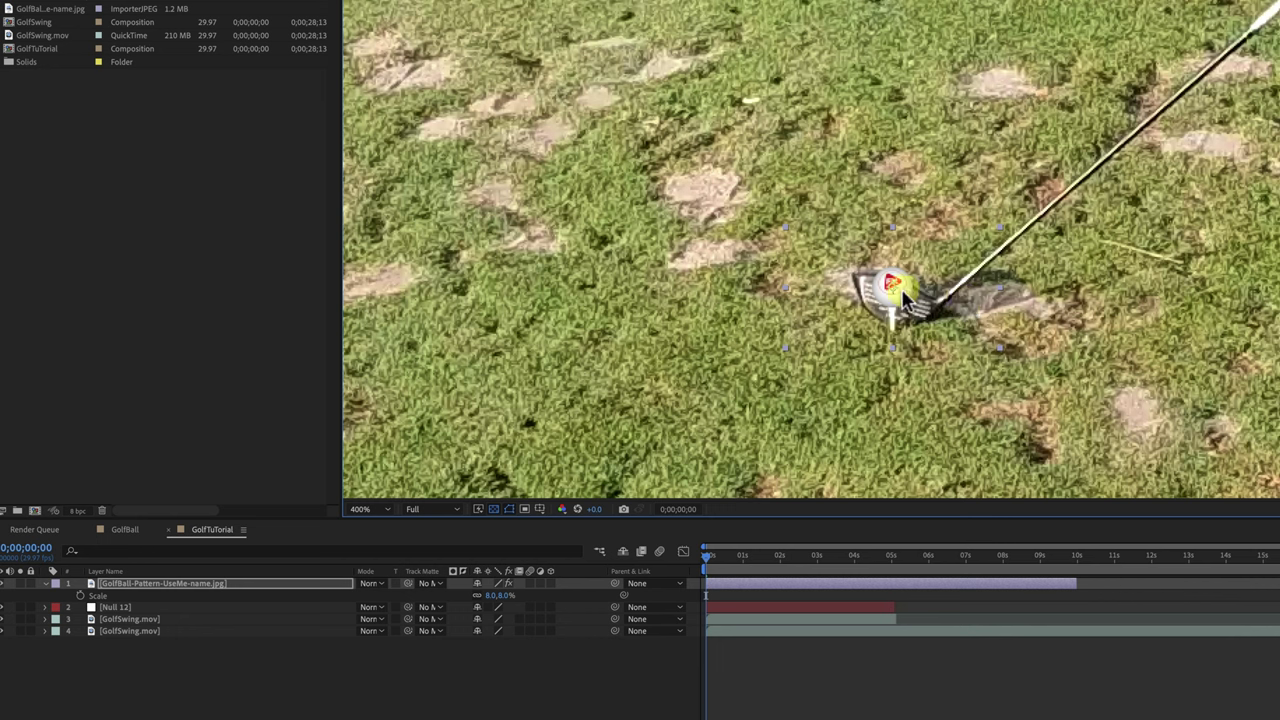
drag(903, 294, 903, 291)
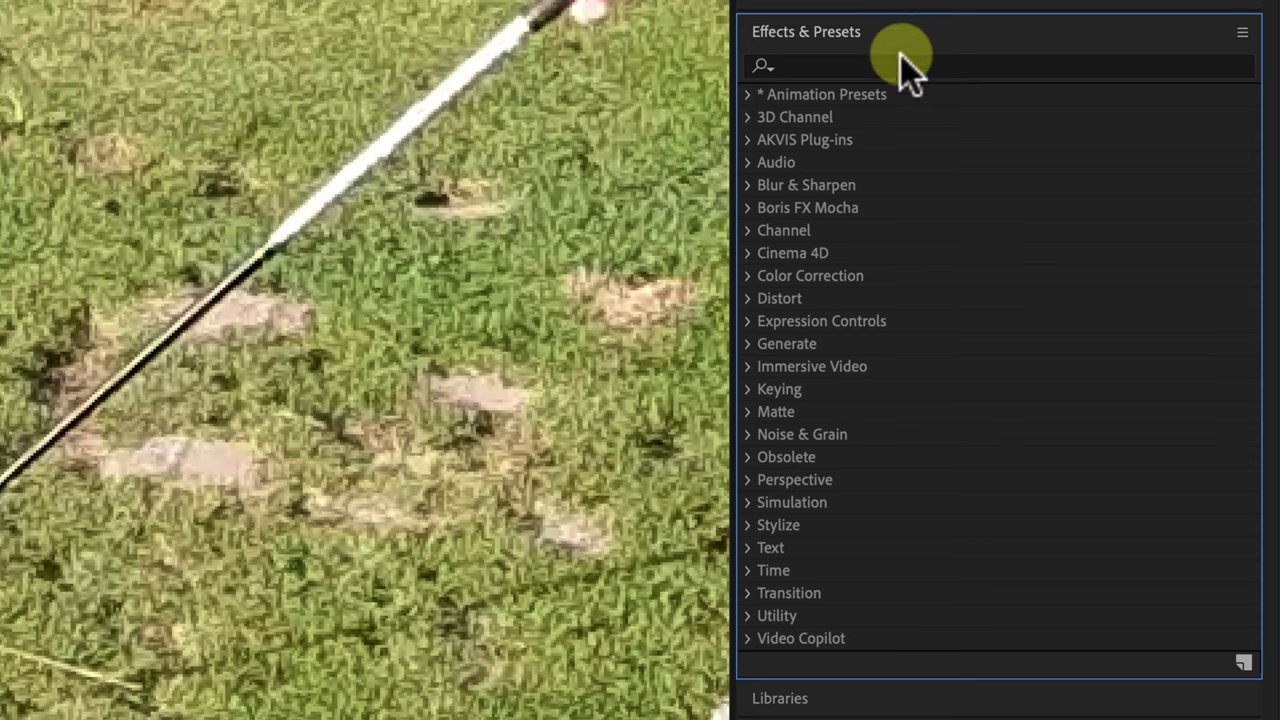
Step: Search the effects for "drop sh" and apply Drop Shadow to the golf ball layer
click(874, 69)
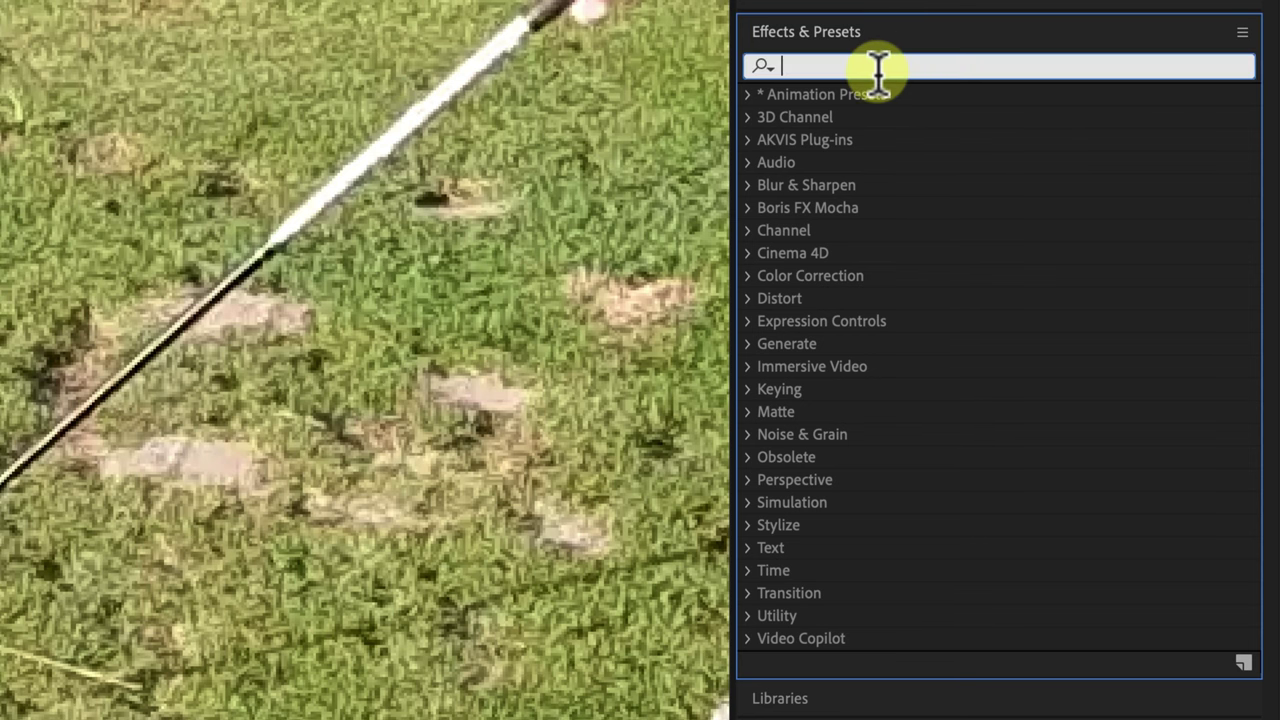
text(drop sh)
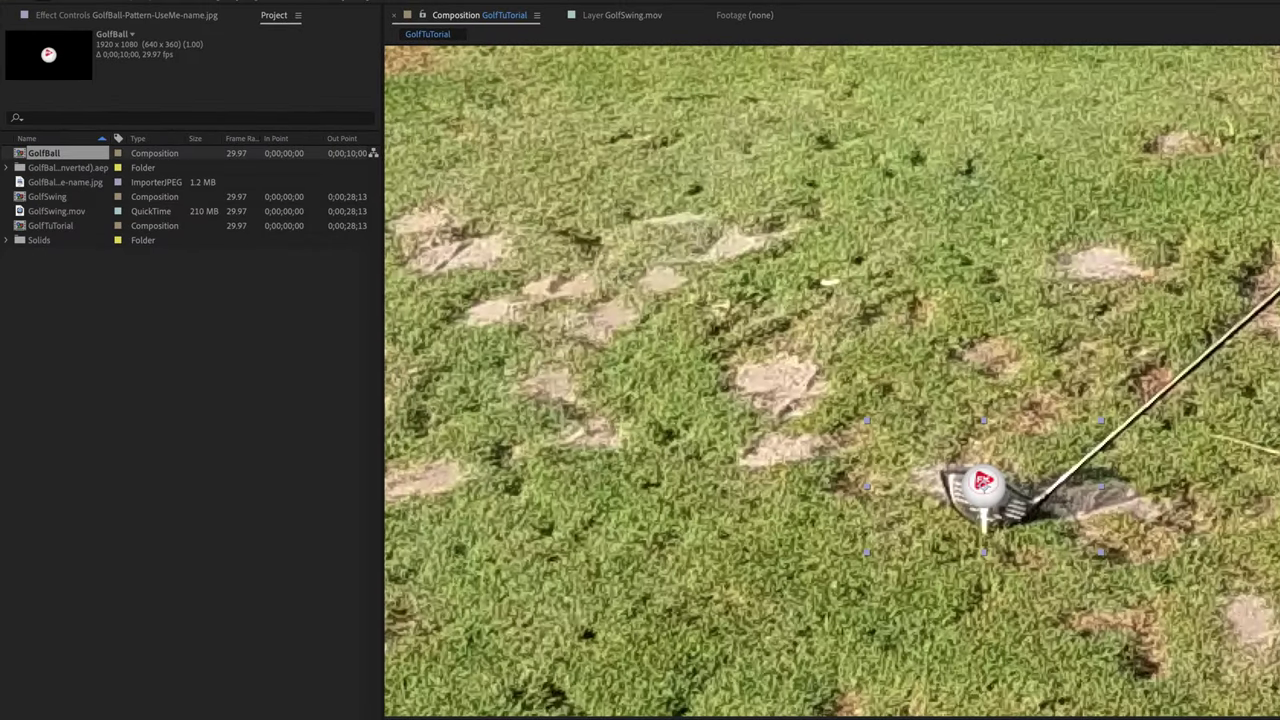
drag(834, 470, 479, 578)
drag(998, 483, 996, 480)
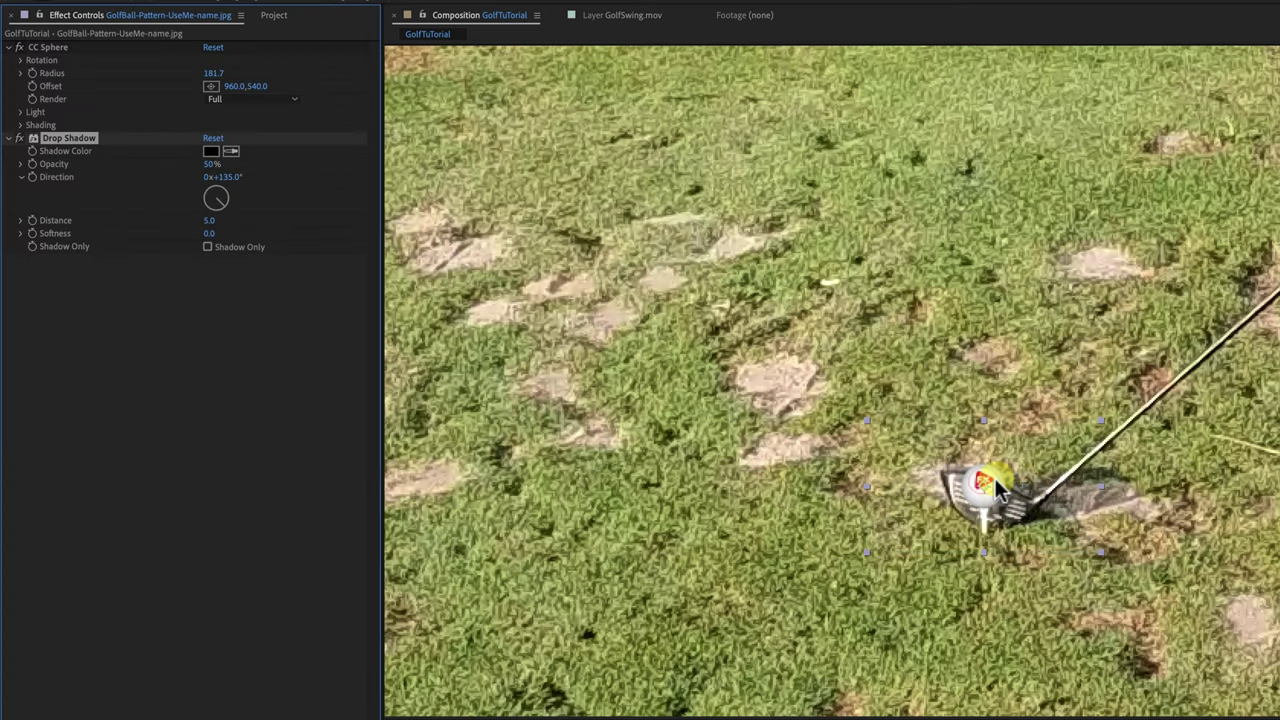
Step: Set the ball's drop shadow to distance 169, direction 85° and softness 61
drag(213, 225, 337, 220)
drag(229, 196, 233, 194)
drag(216, 236, 258, 232)
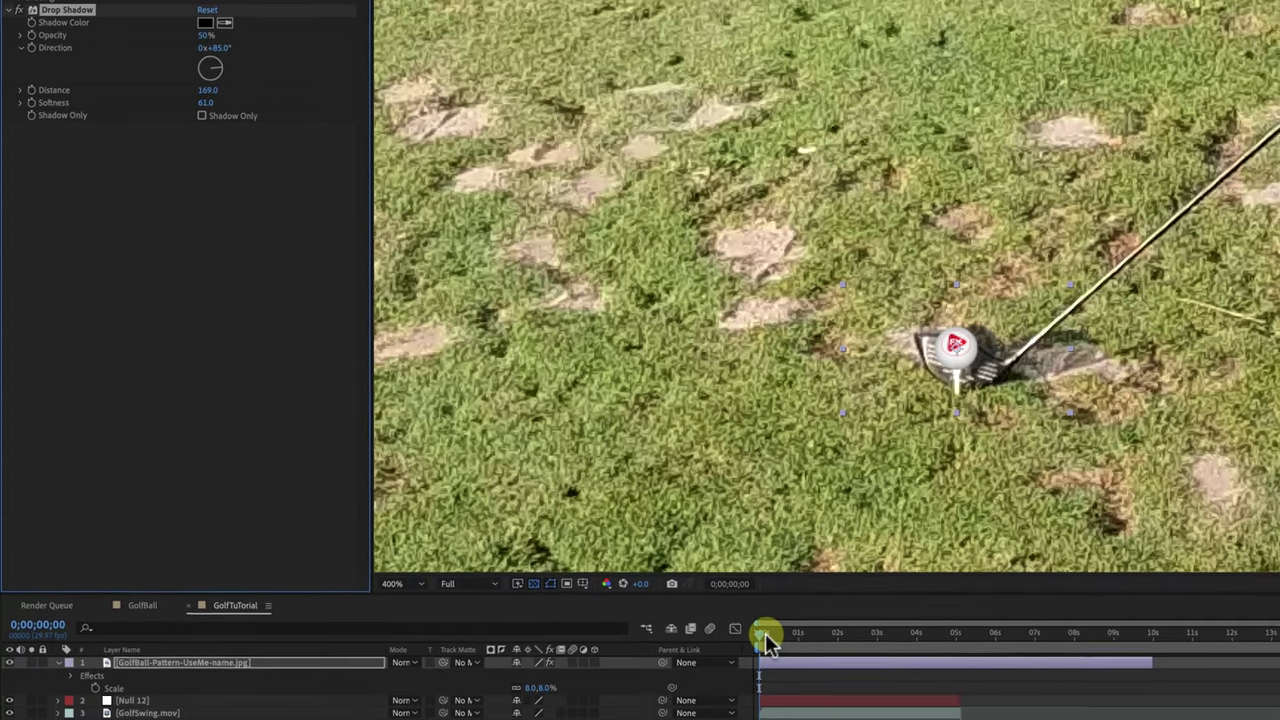
Step: Play back the opening of the composition to compare the ball's position with the moving tee
scroll(808, 280, down, 1)
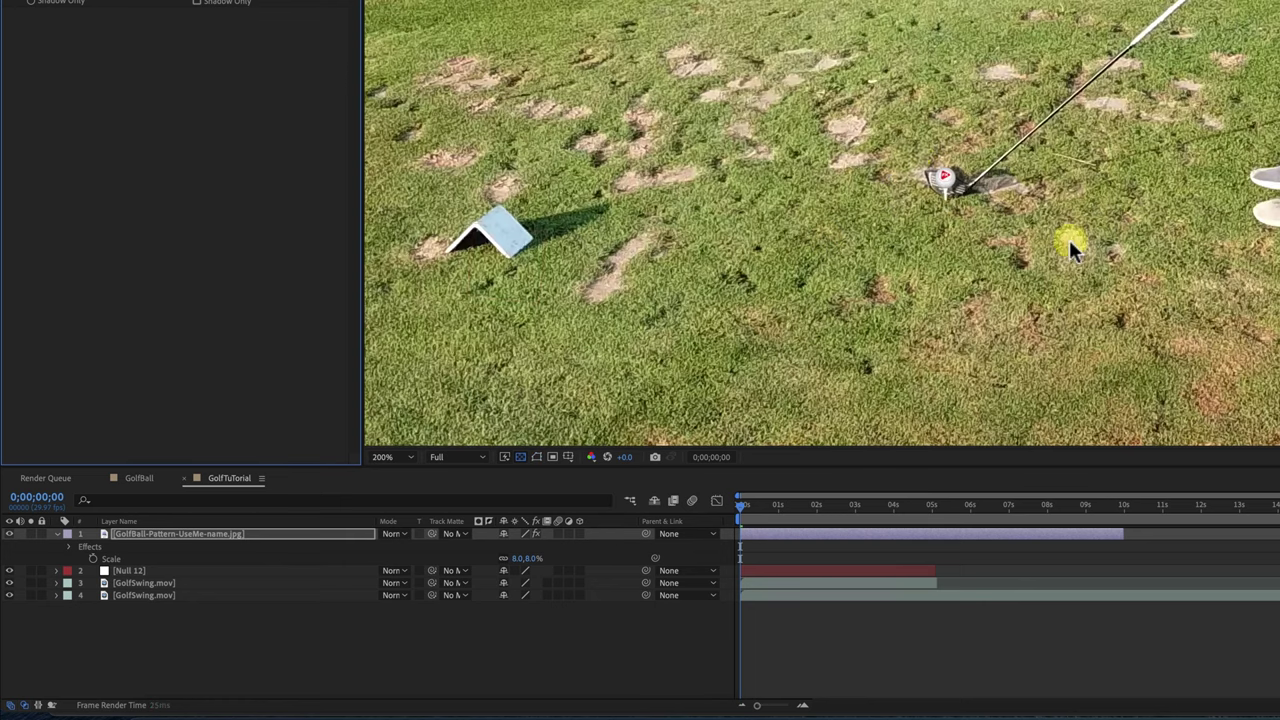
key(space)
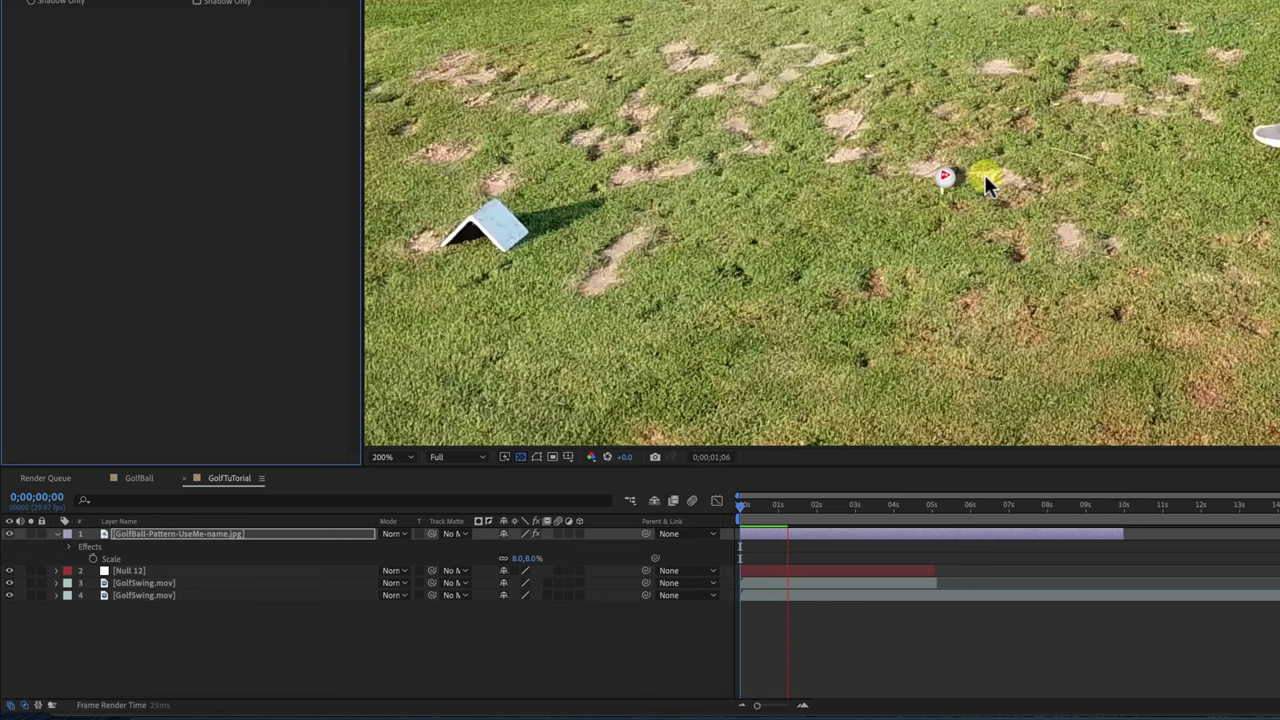
key(space)
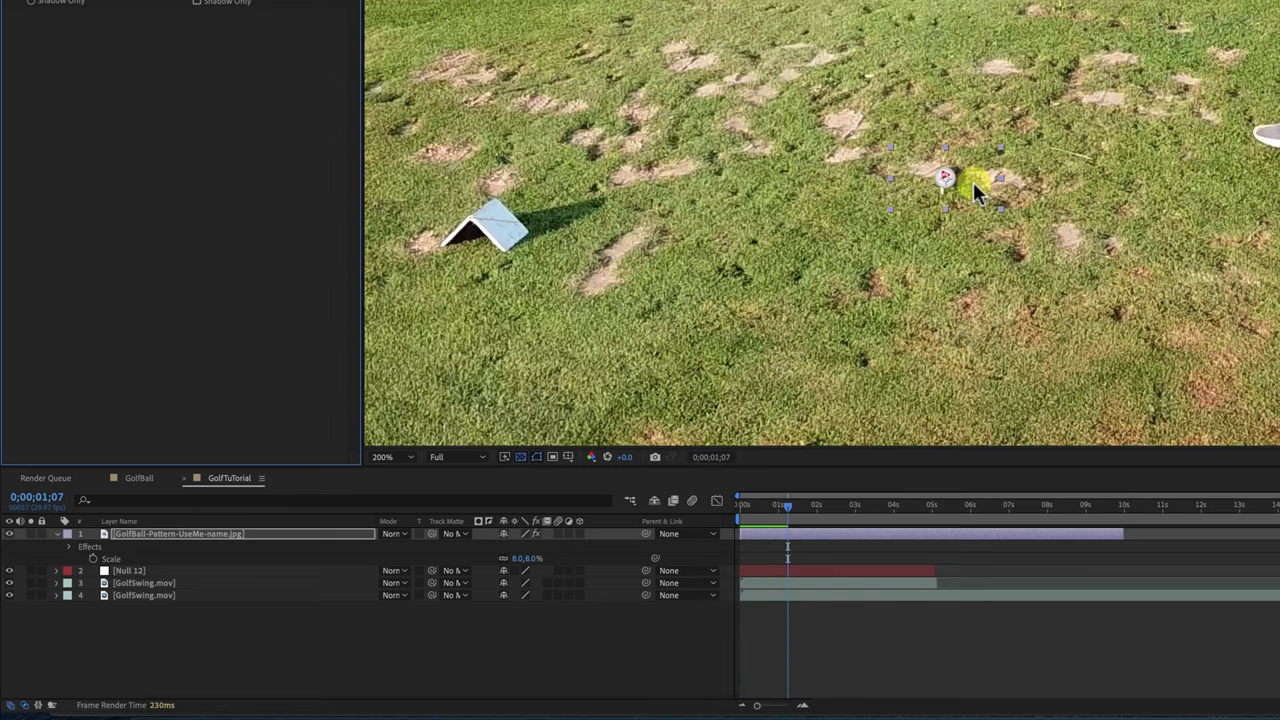
Step: Parent the golf ball layer to Null 12 at the first frame
drag(788, 509, 703, 508)
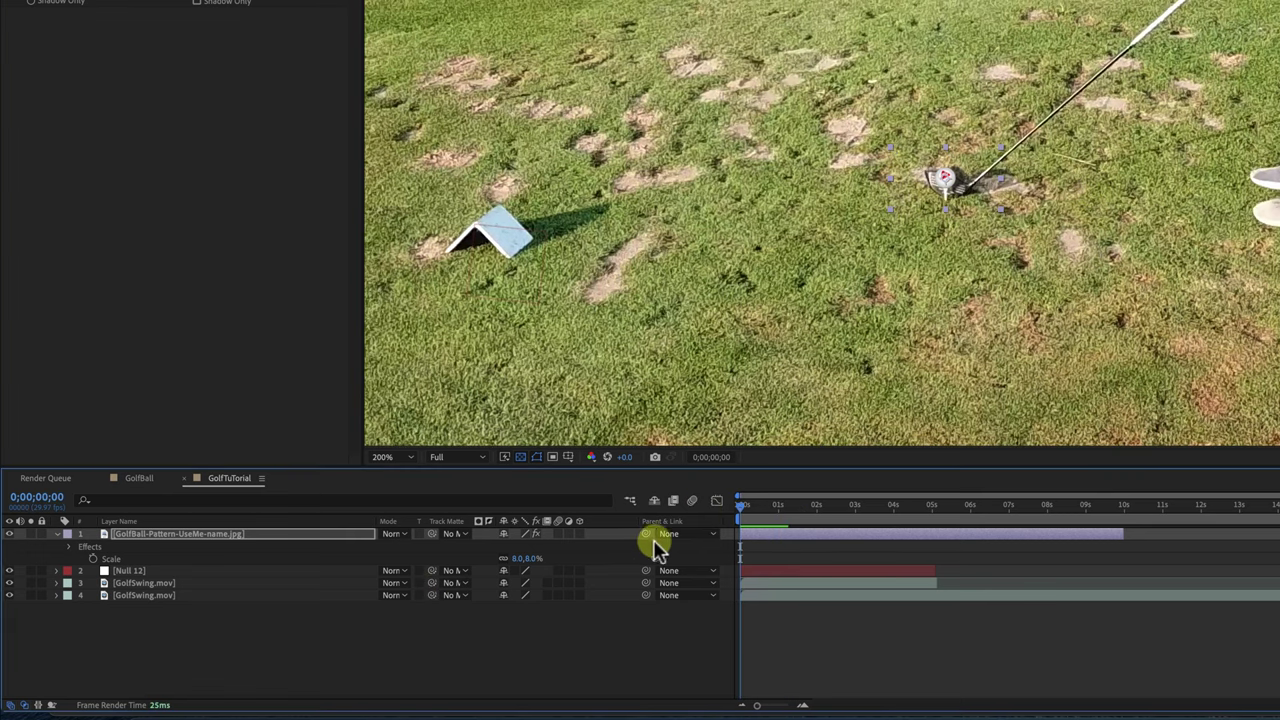
drag(435, 536, 646, 534)
drag(310, 522, 124, 570)
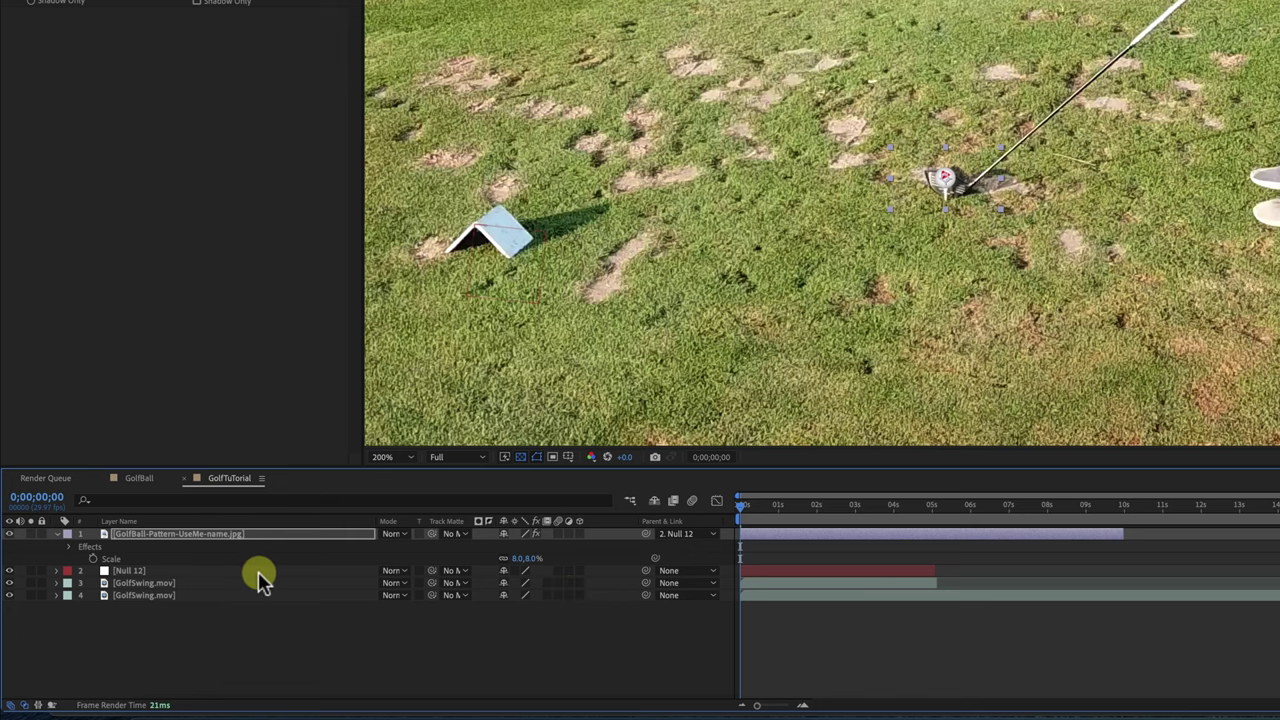
Step: Play back the composition through the swing to check how the parented ball follows the tee
key(space)
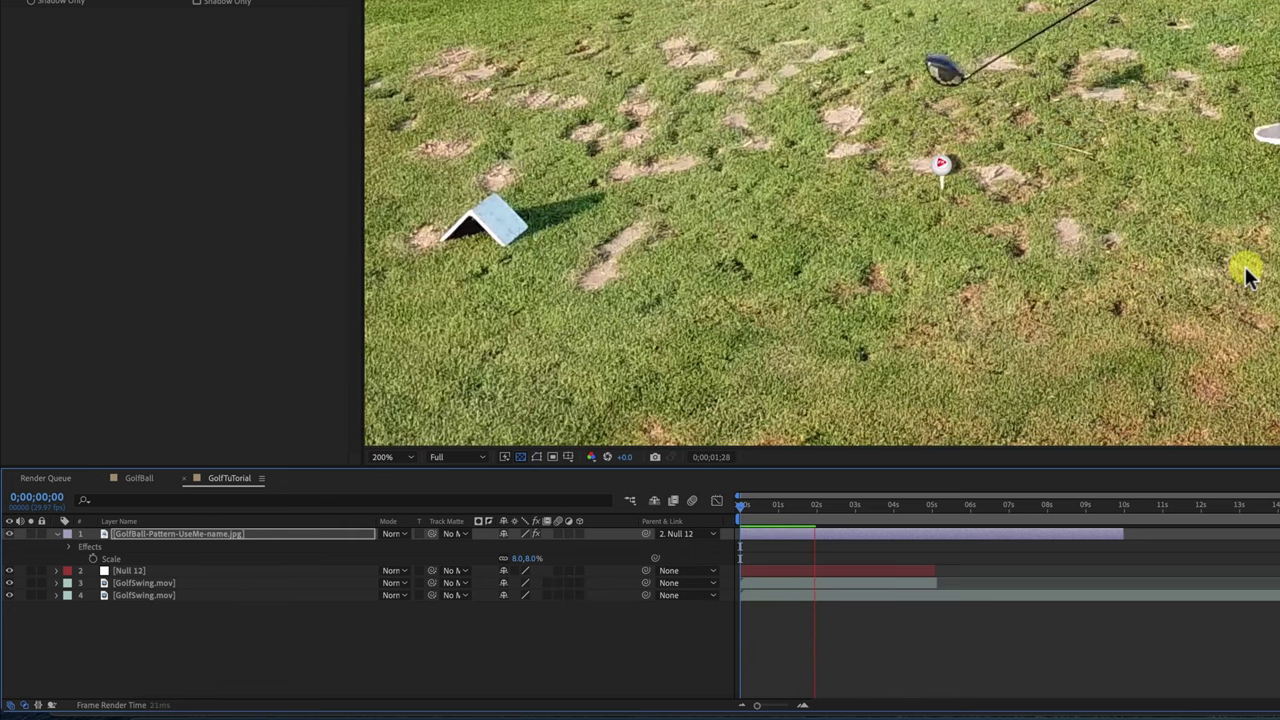
click(942, 164)
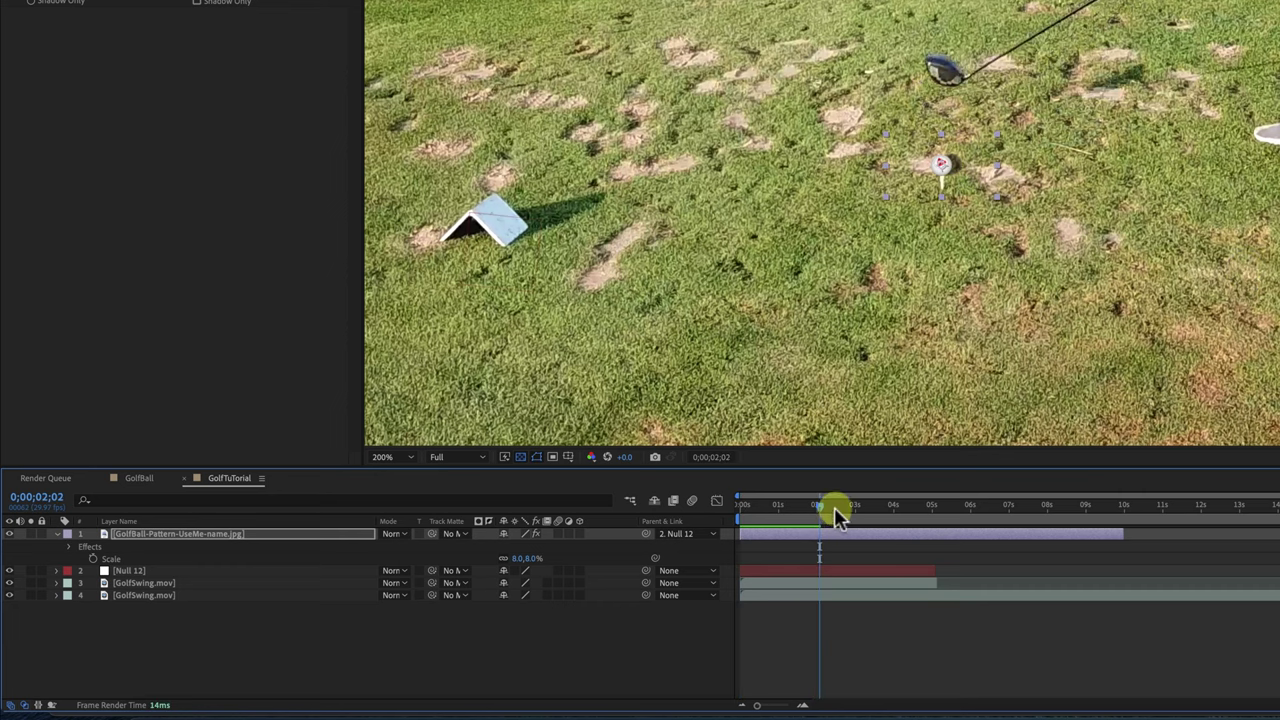
key(space)
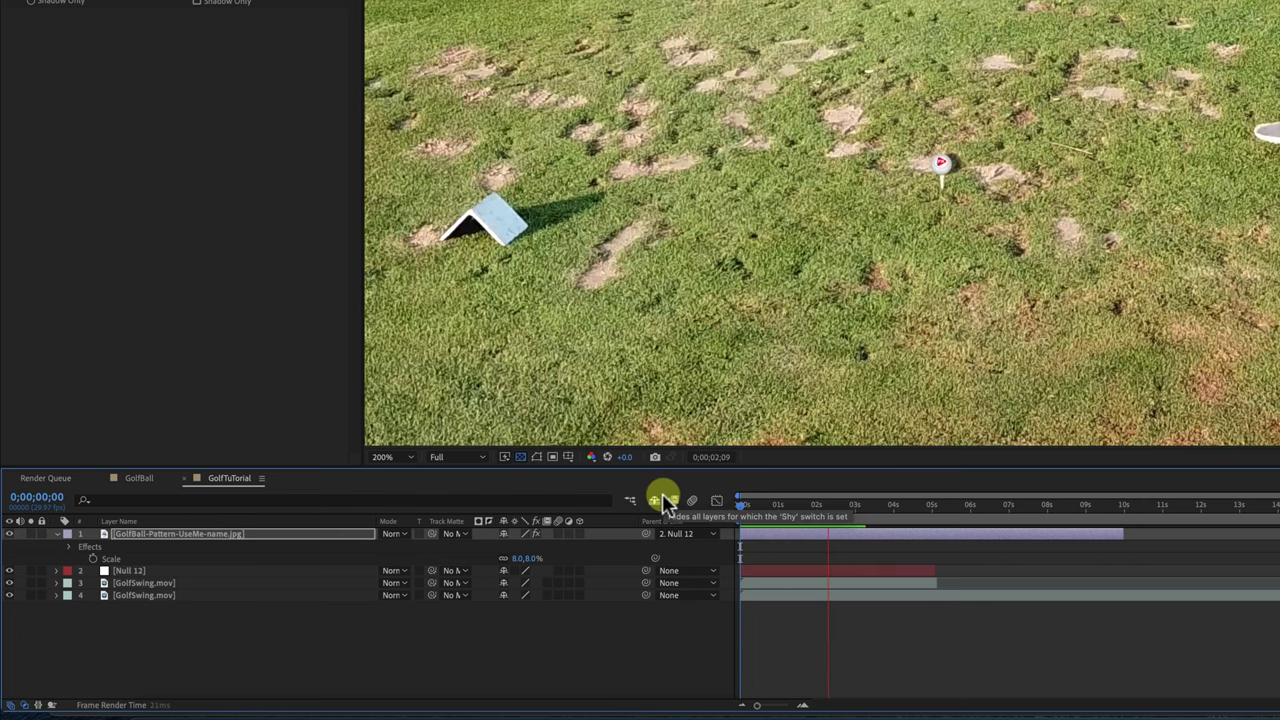
click(897, 190)
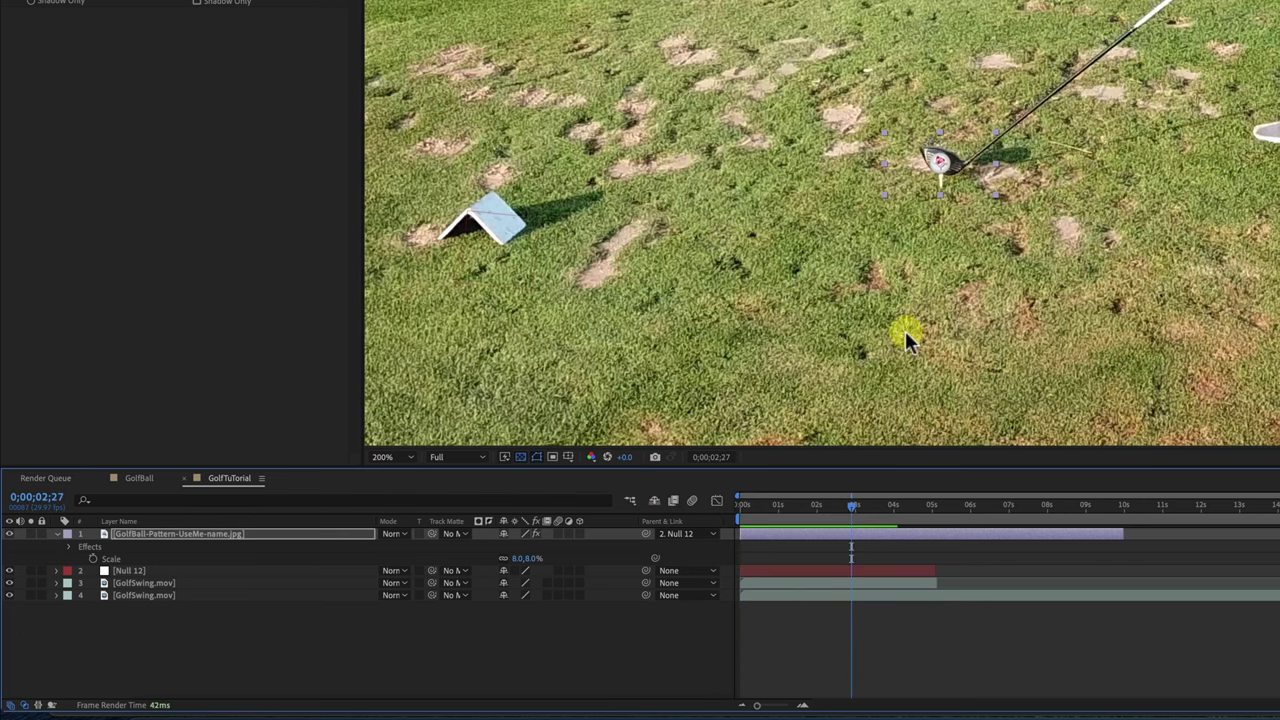
key(comma)
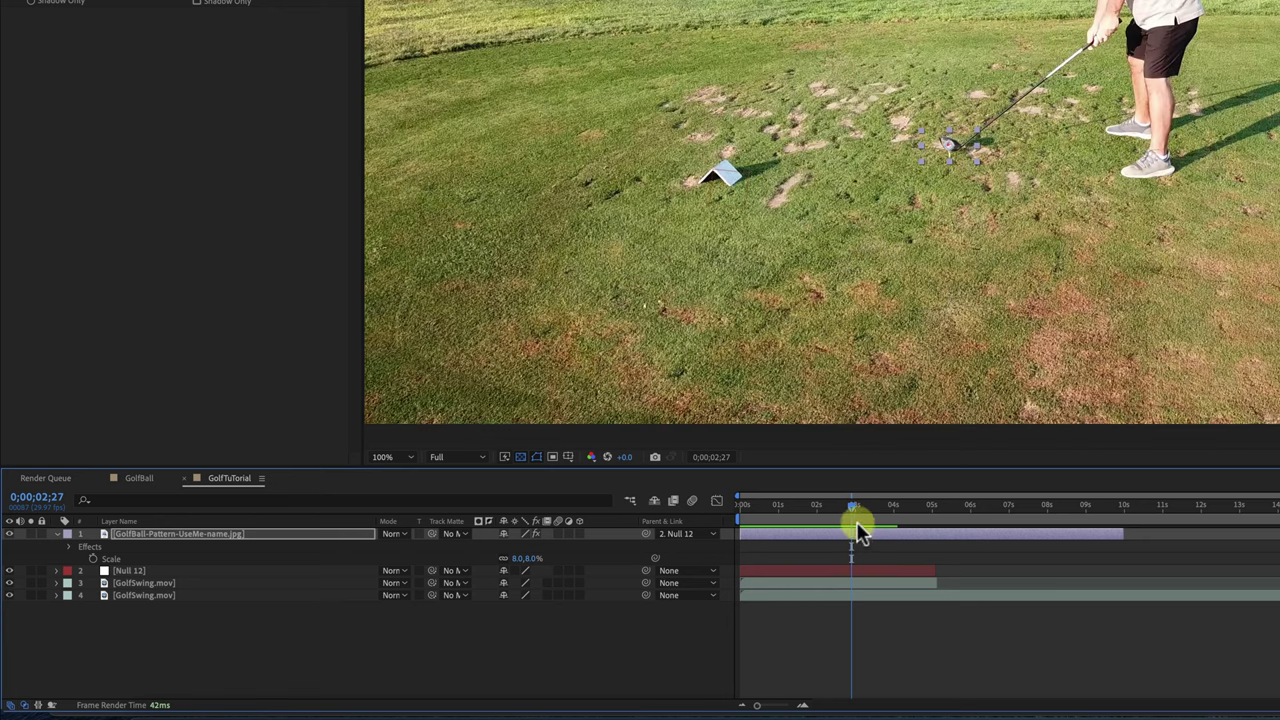
key(Home)
key(space)
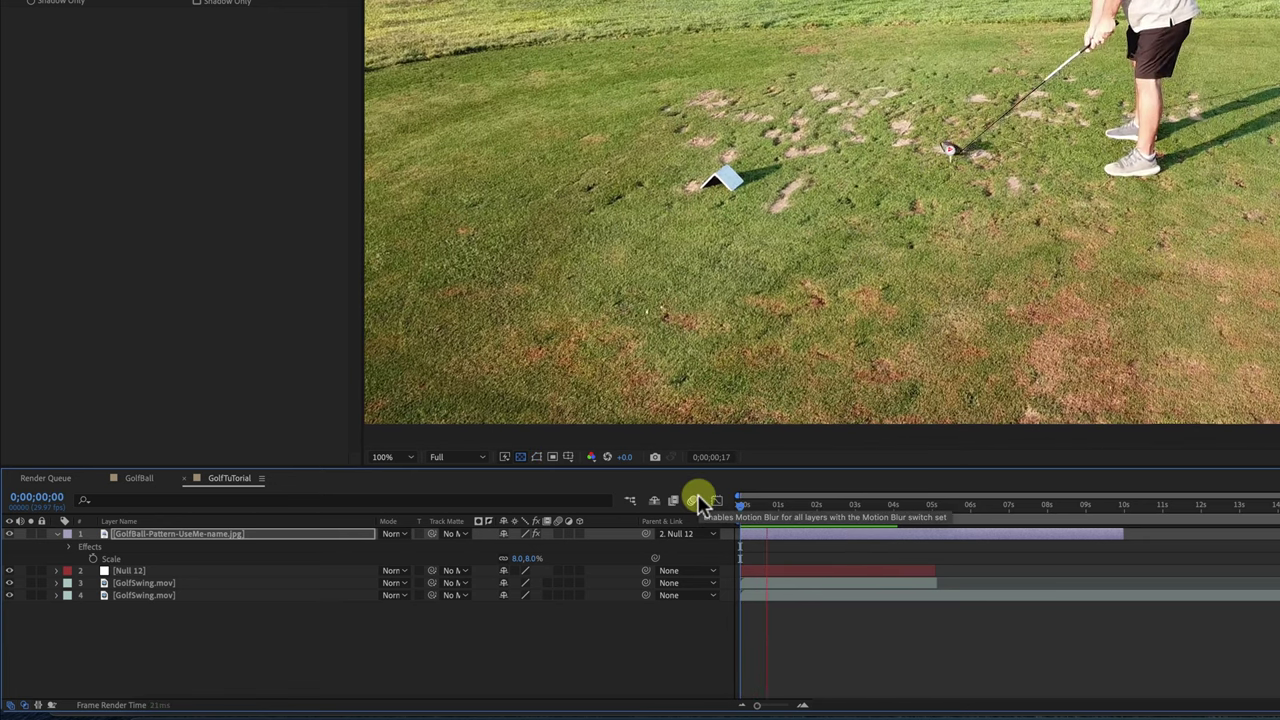
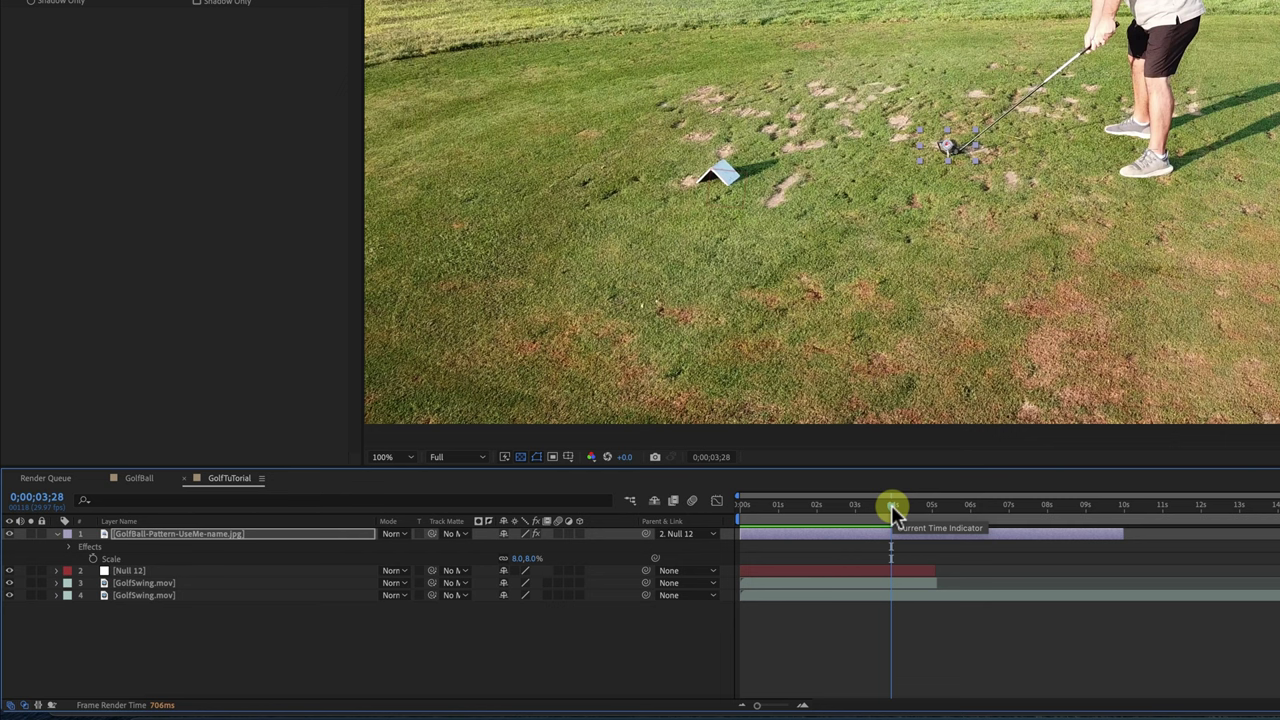
key(space)
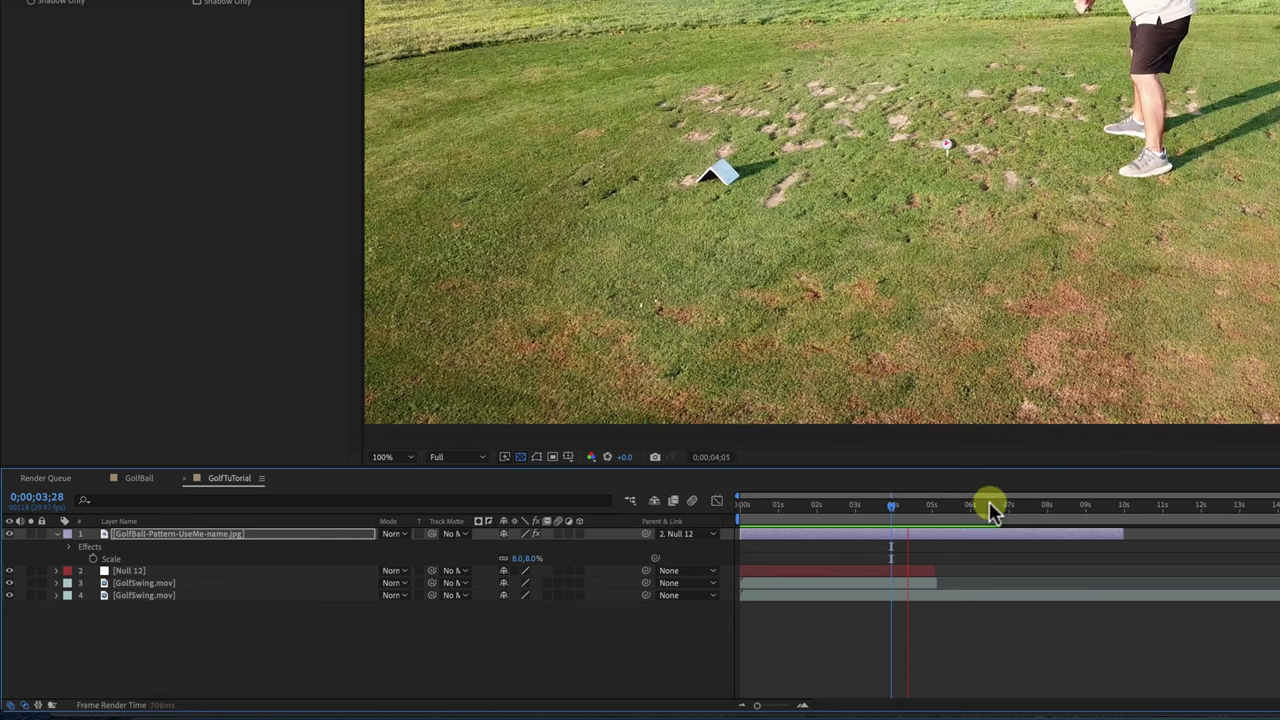
key(space)
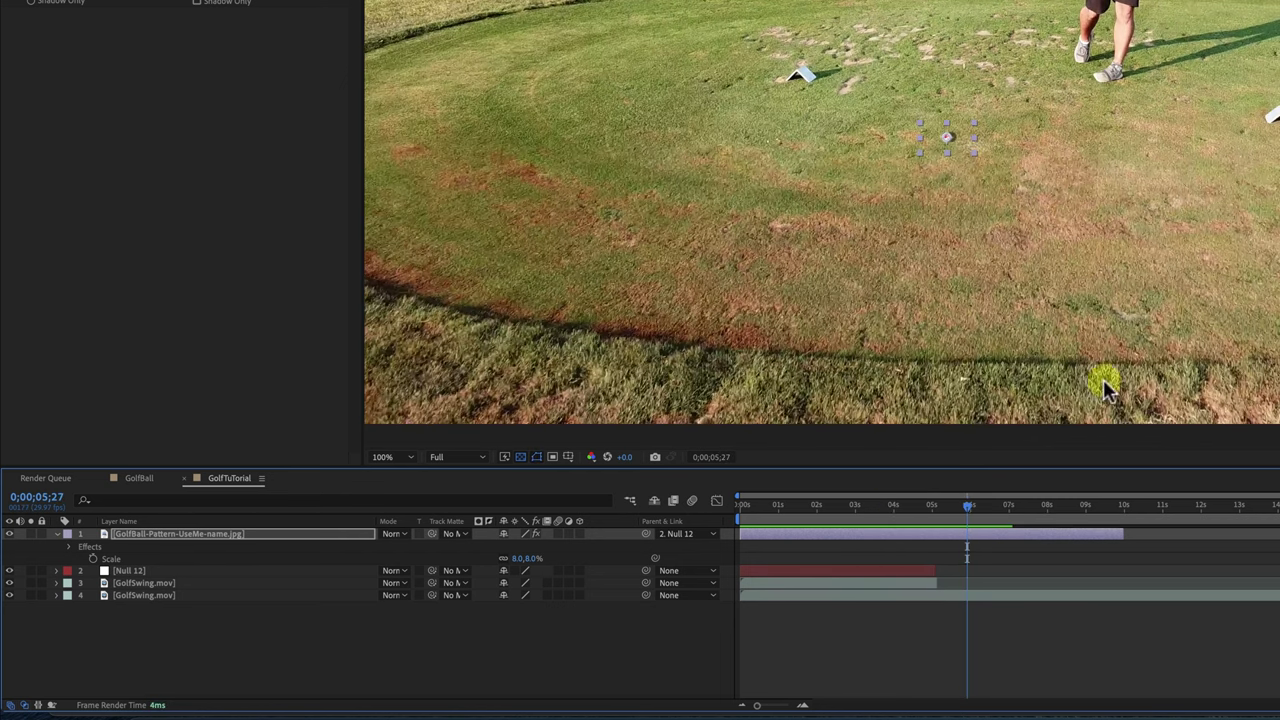
Step: Step to the club's impact around 0;00;05;04 and enable time remapping on the full-length GolfSwing.mov layer
mouse_move(962, 520)
mouse_down()
mouse_move(926, 514)
mouse_move(938, 517)
mouse_up()
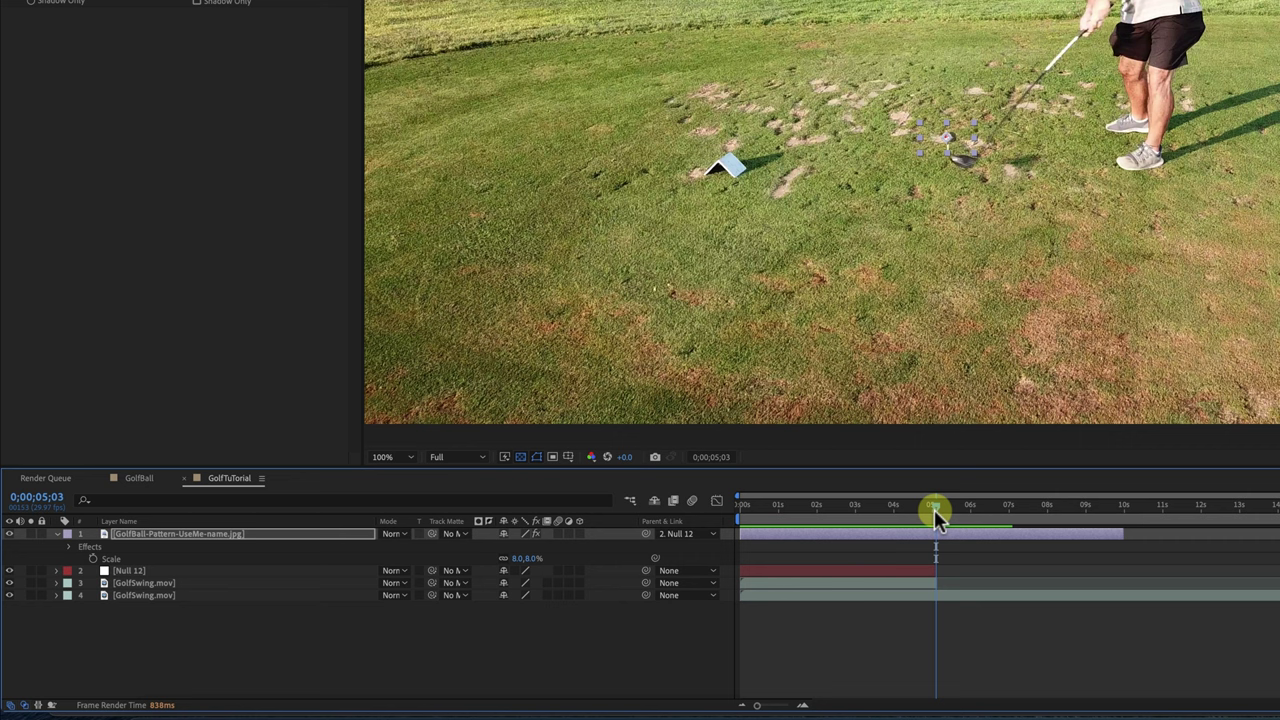
drag(757, 705, 774, 705)
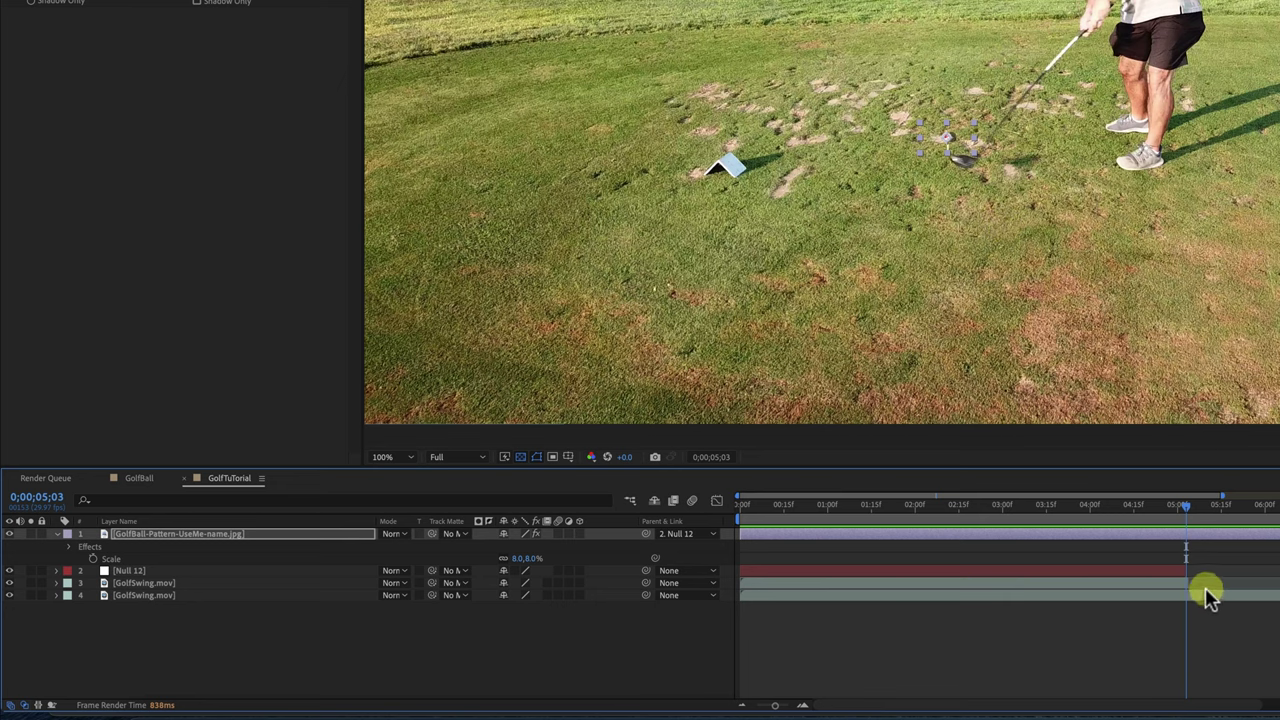
click(1188, 506)
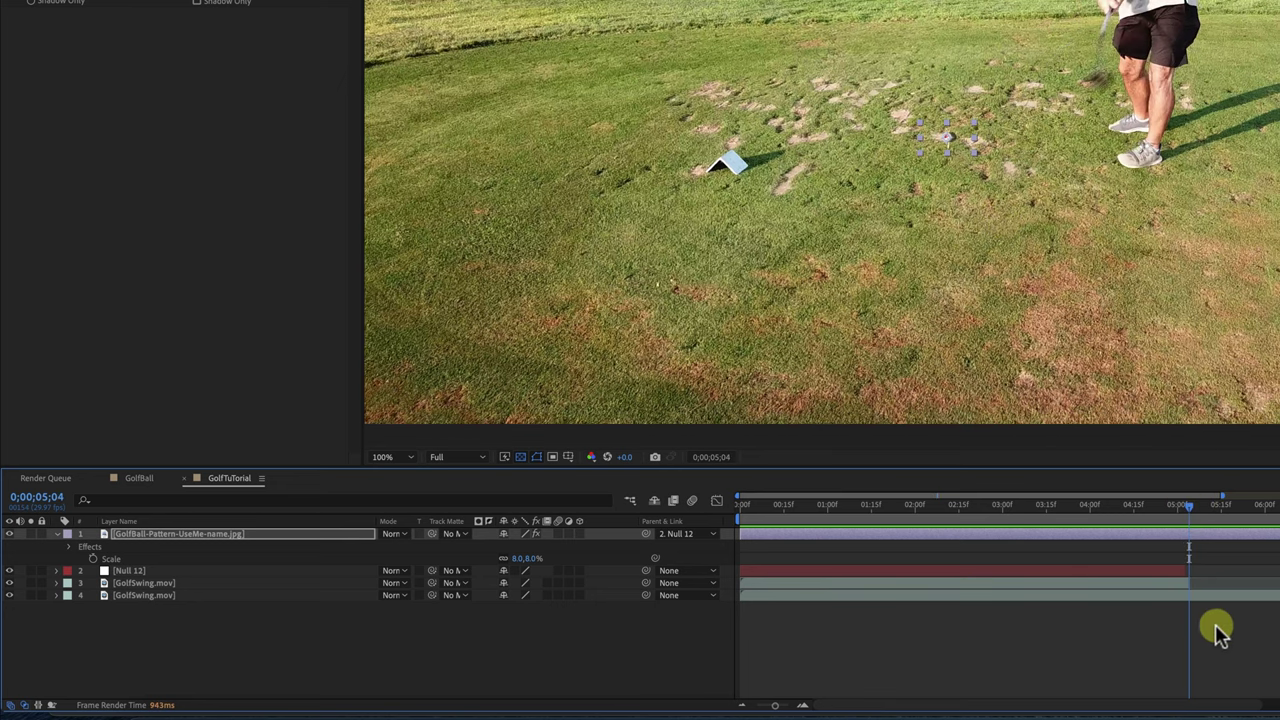
click(1197, 595)
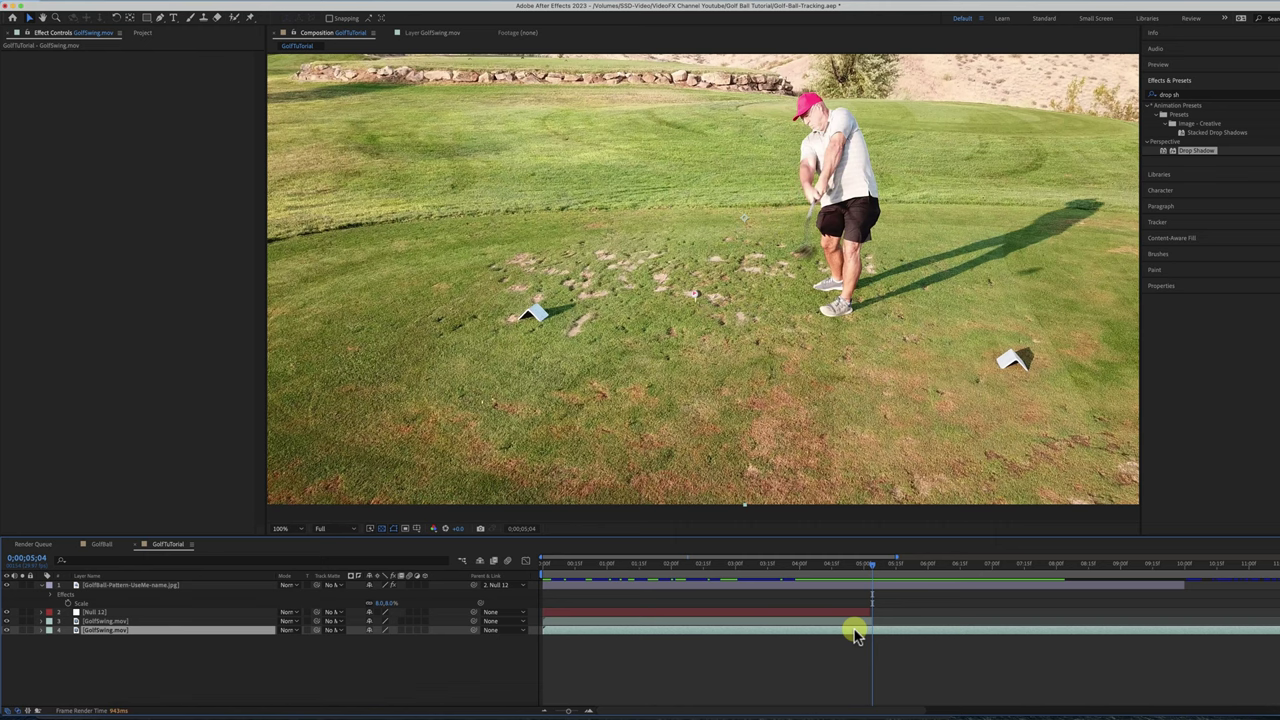
right_click(855, 634)
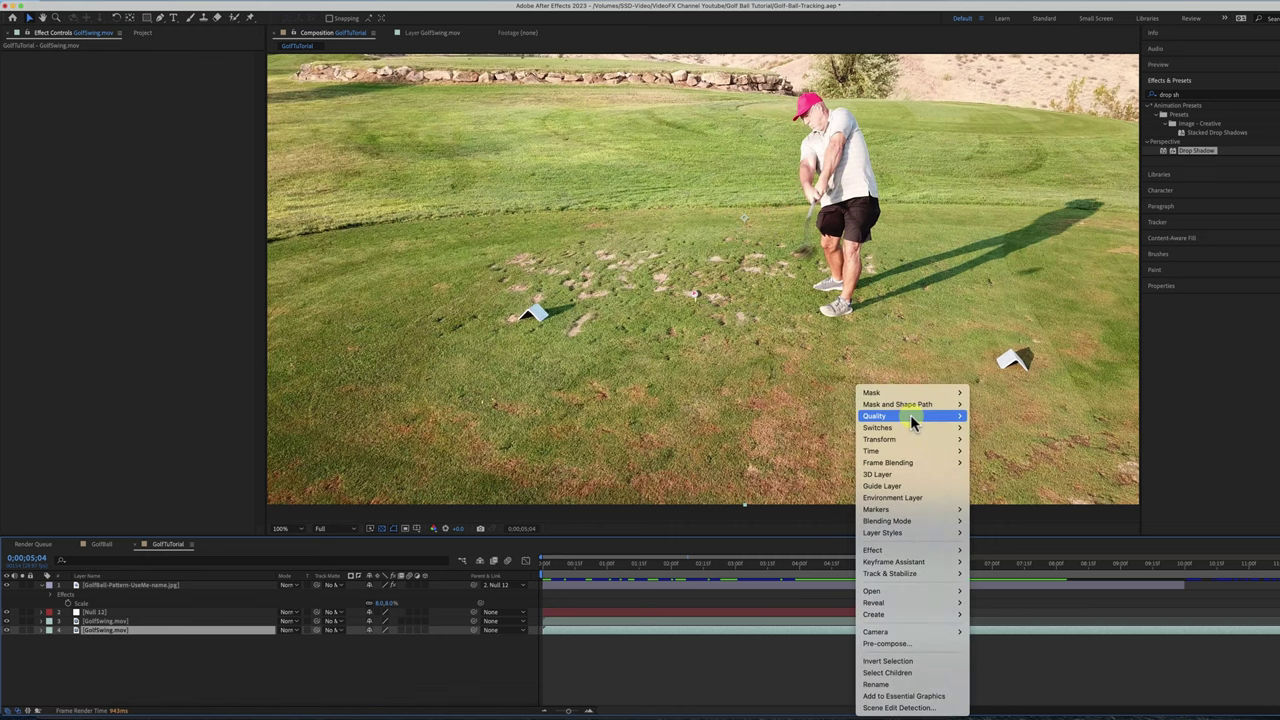
mouse_move(923, 450)
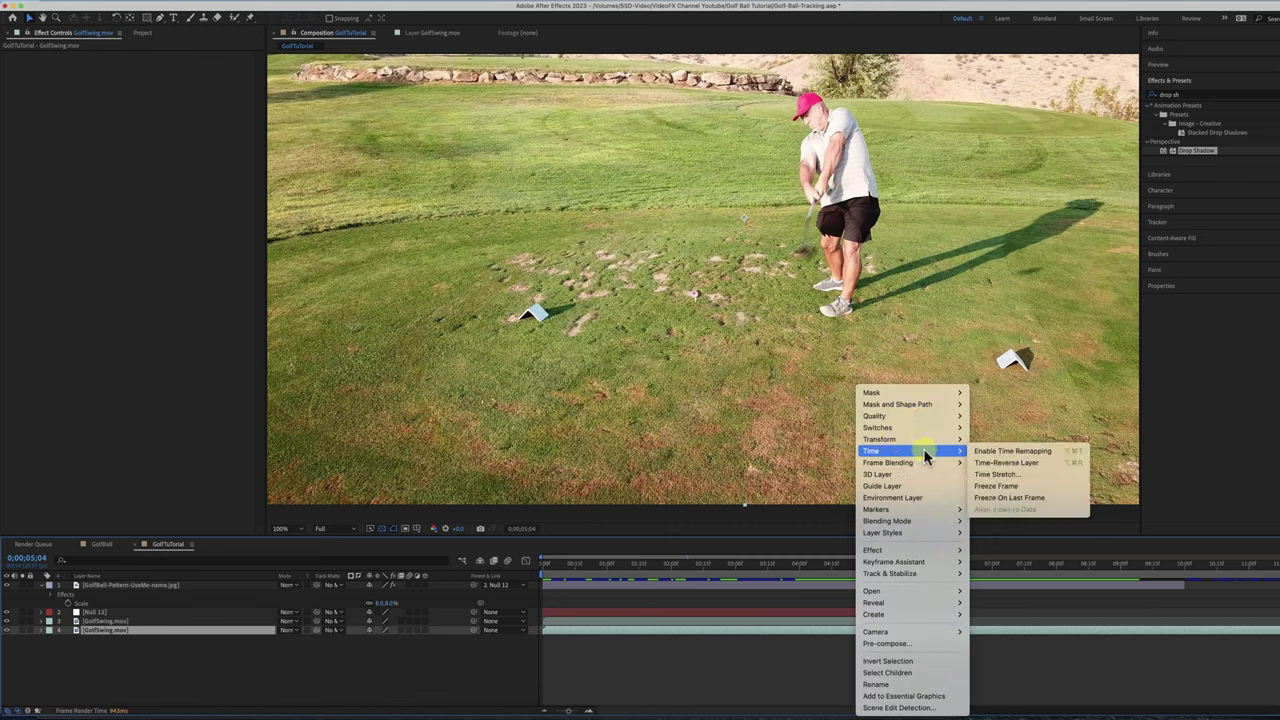
click(1004, 453)
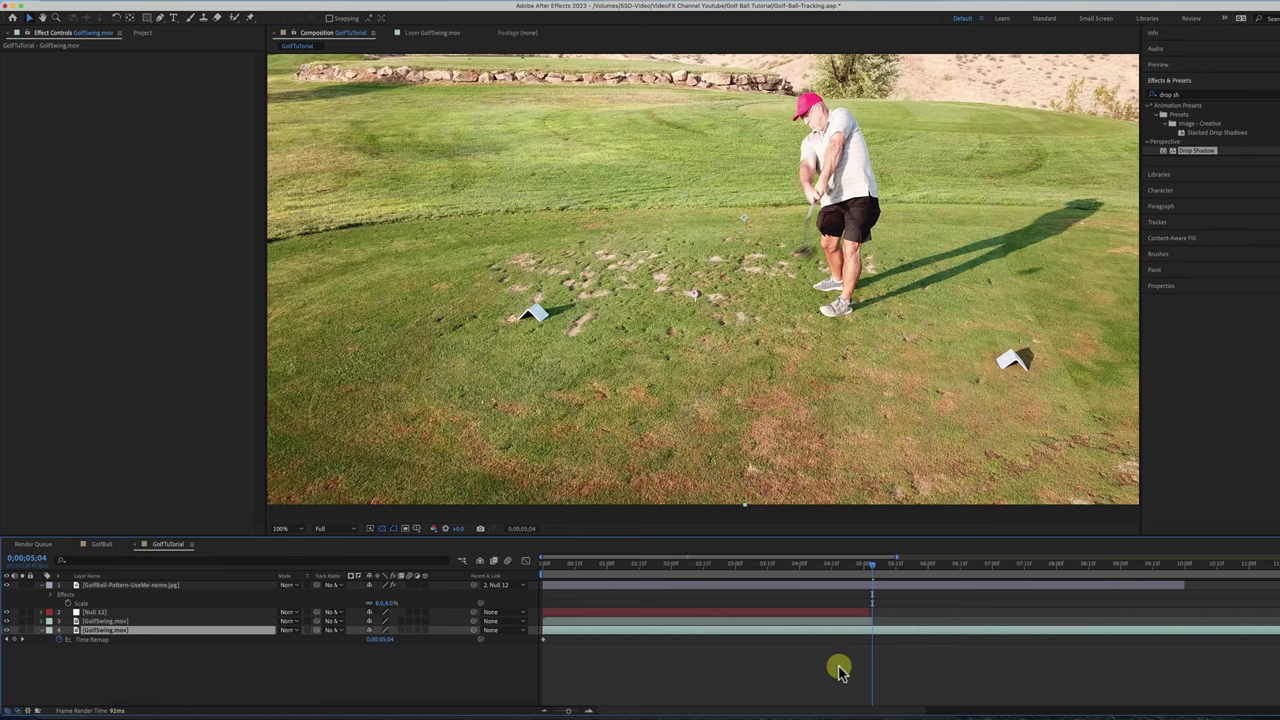
double_click(829, 622)
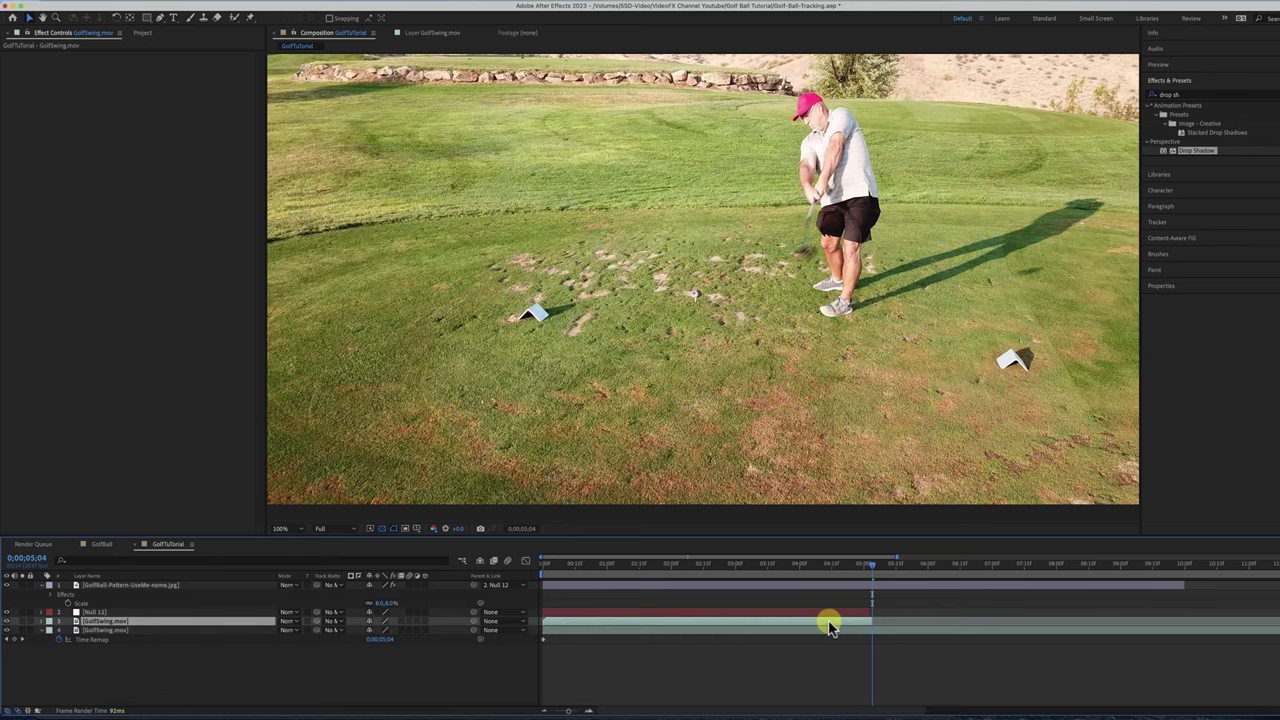
right_click(826, 624)
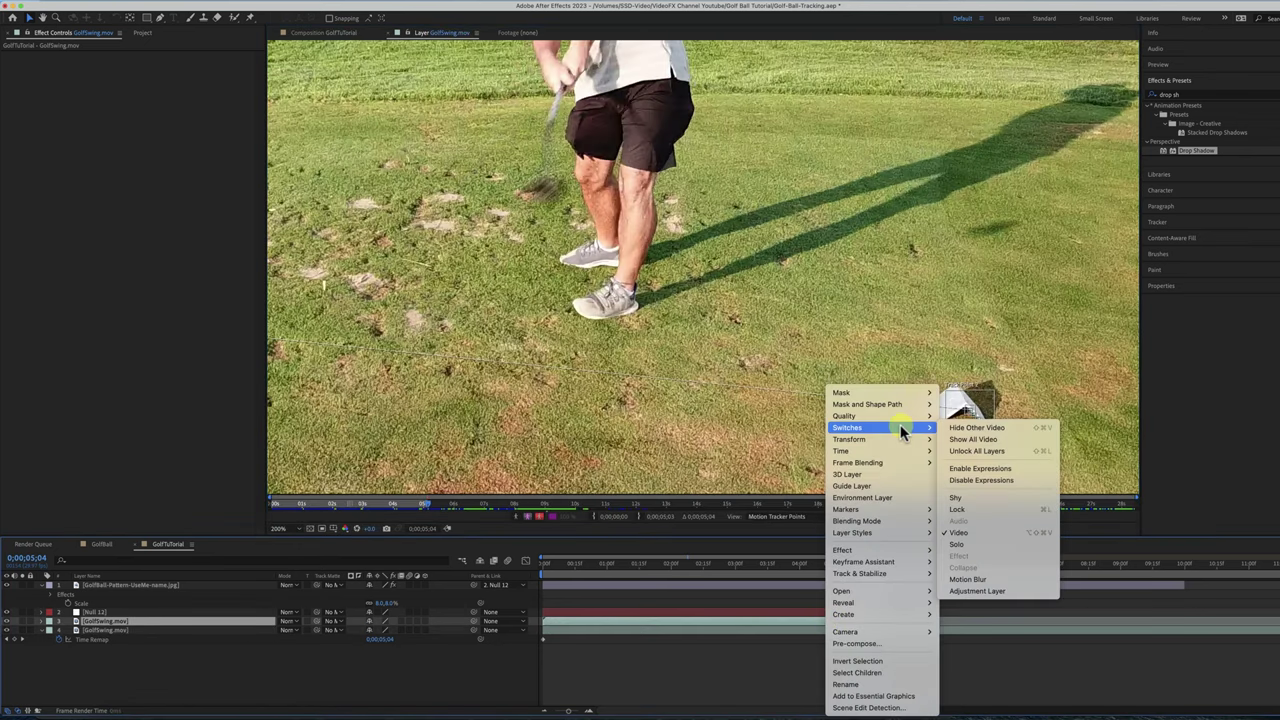
click(729, 666)
Step: Scrub the tracked GolfSwing.mov in its layer view and compare its frames with the full-length footage layer
click(872, 556)
drag(872, 570, 557, 568)
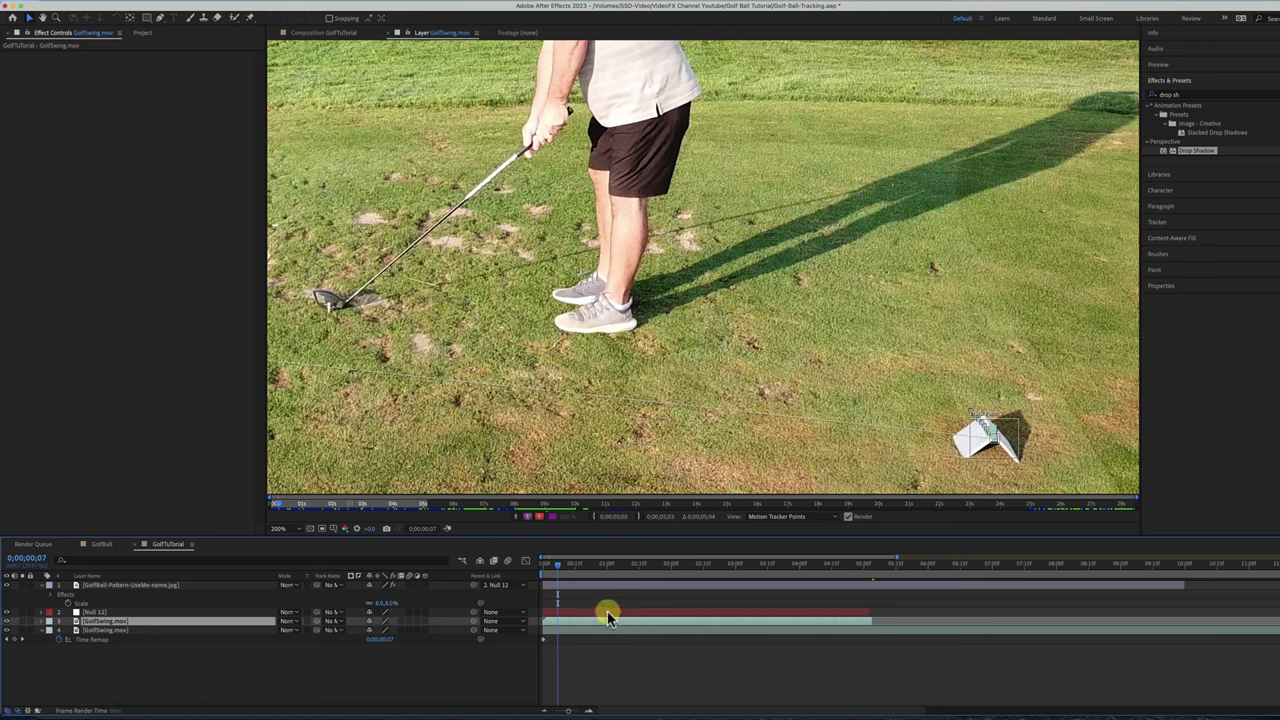
click(608, 612)
click(637, 624)
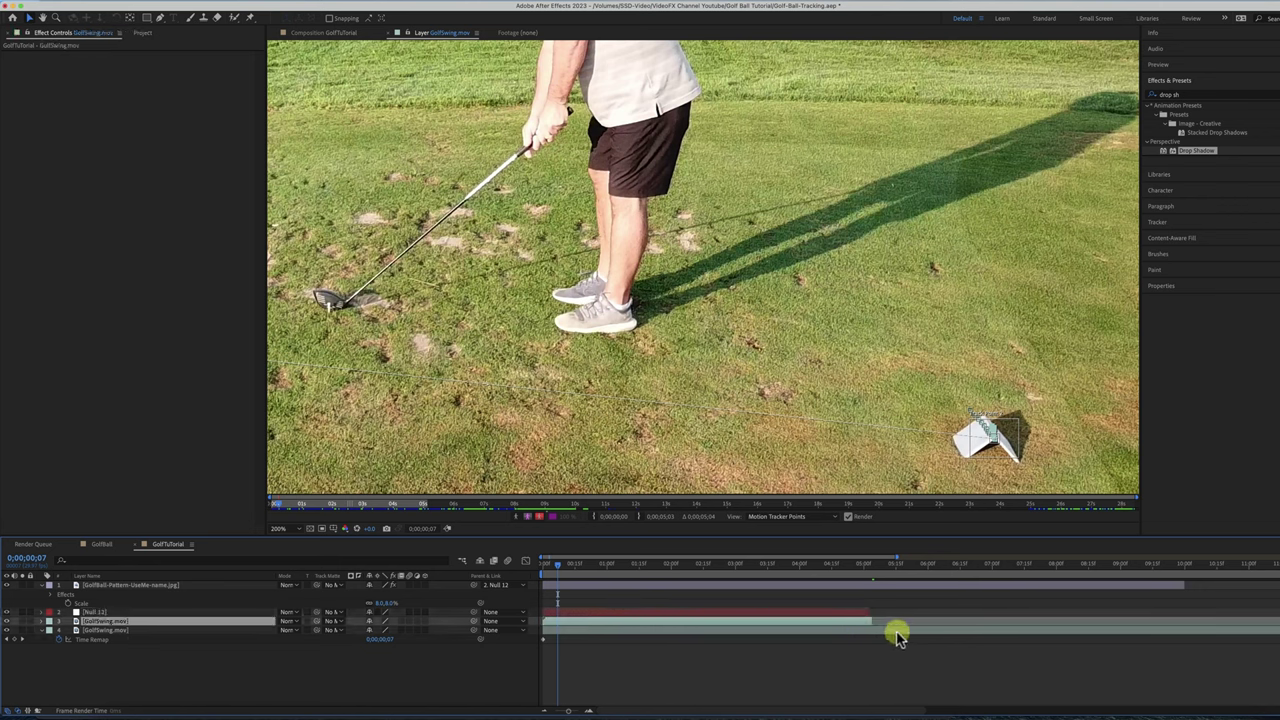
click(621, 630)
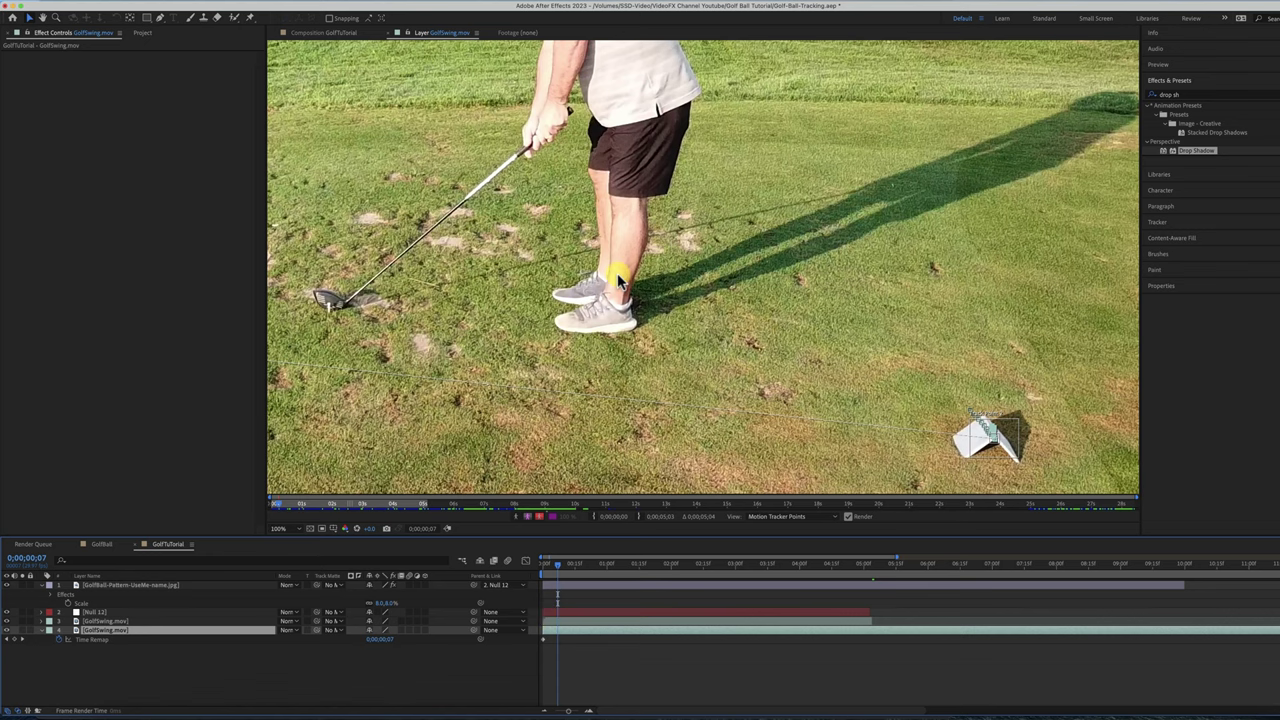
scroll(610, 278, down, 3)
scroll(617, 273, up, 1)
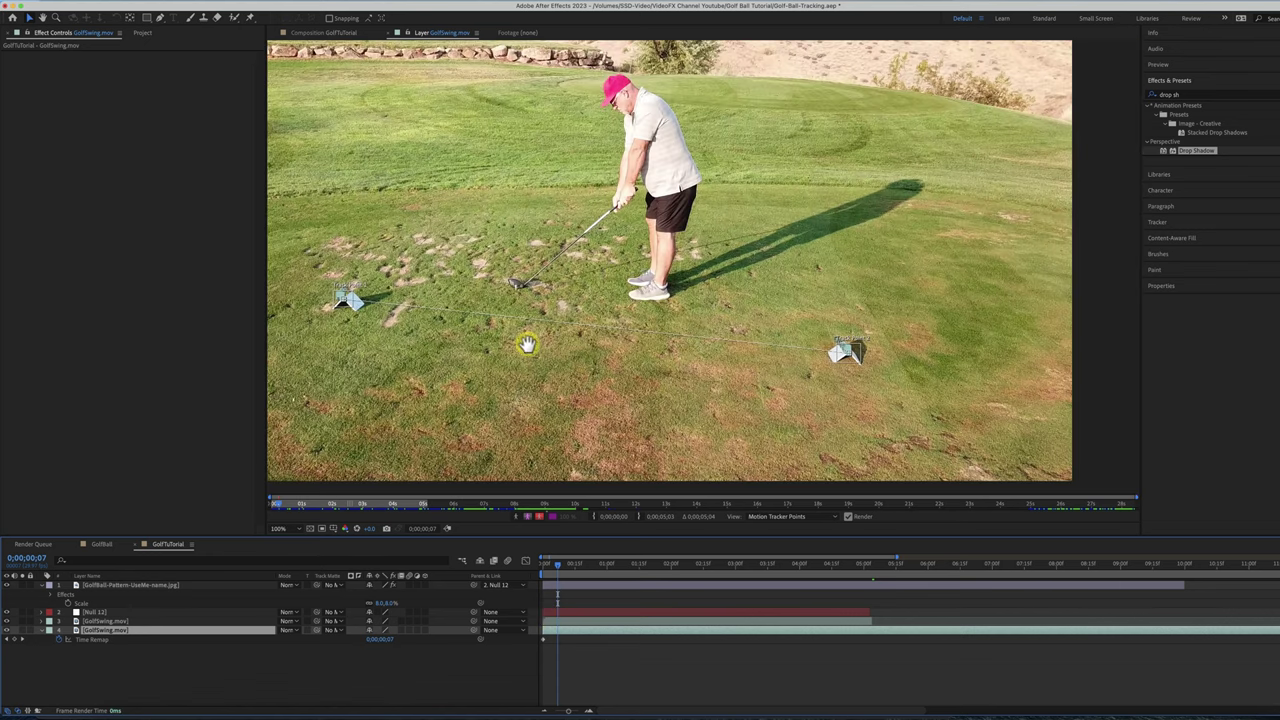
key(ctrl+Up)
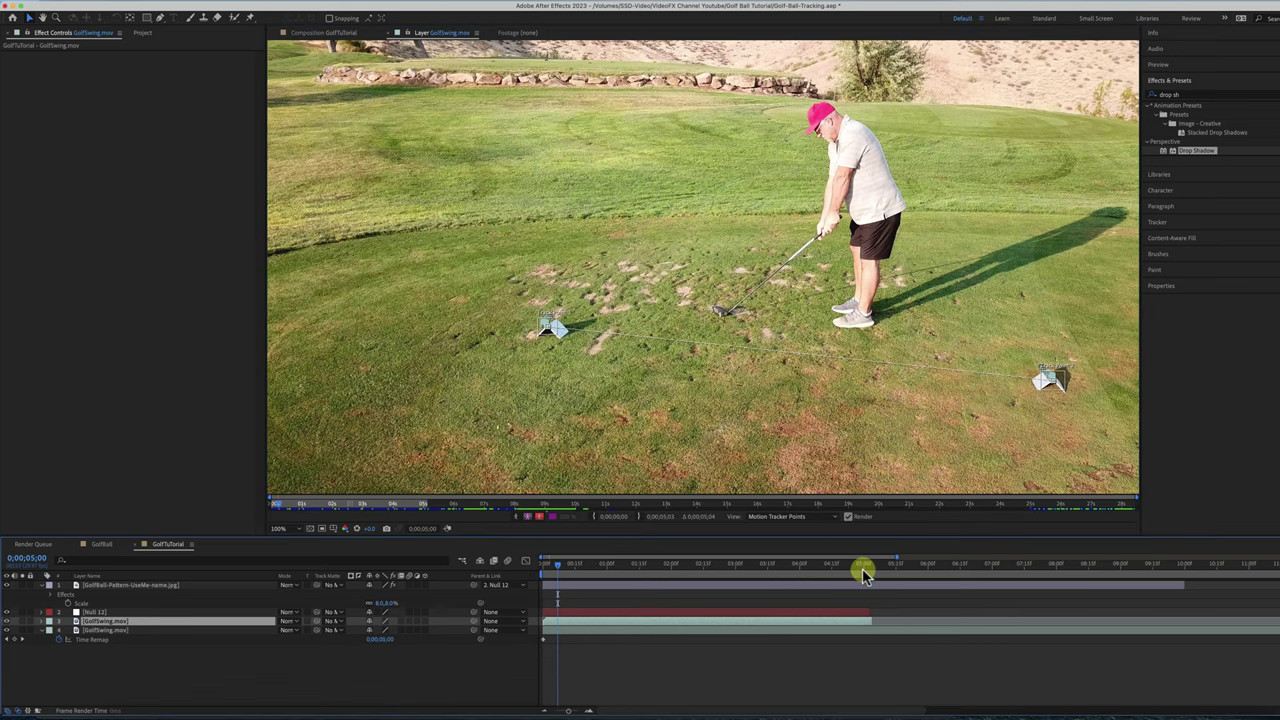
click(862, 568)
click(858, 629)
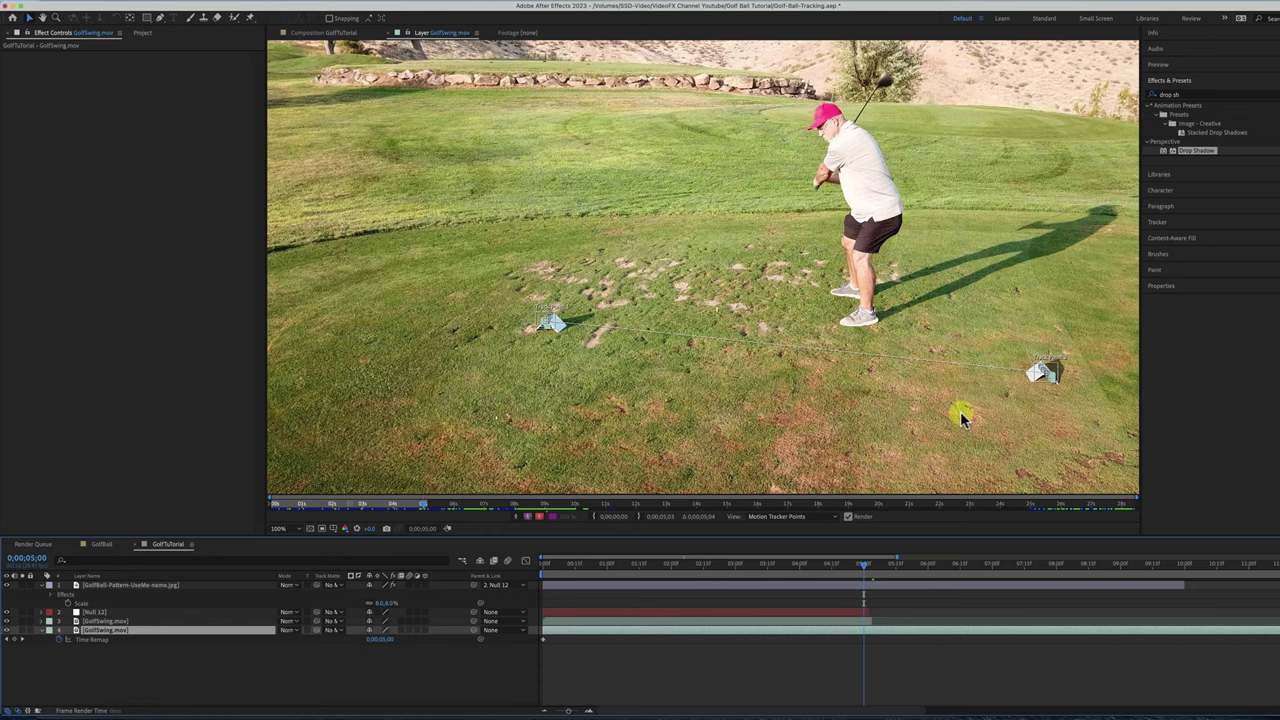
Step: Return to the first frame and compare the layer view with the GolfTuTorial composition view
drag(866, 569, 528, 571)
click(332, 33)
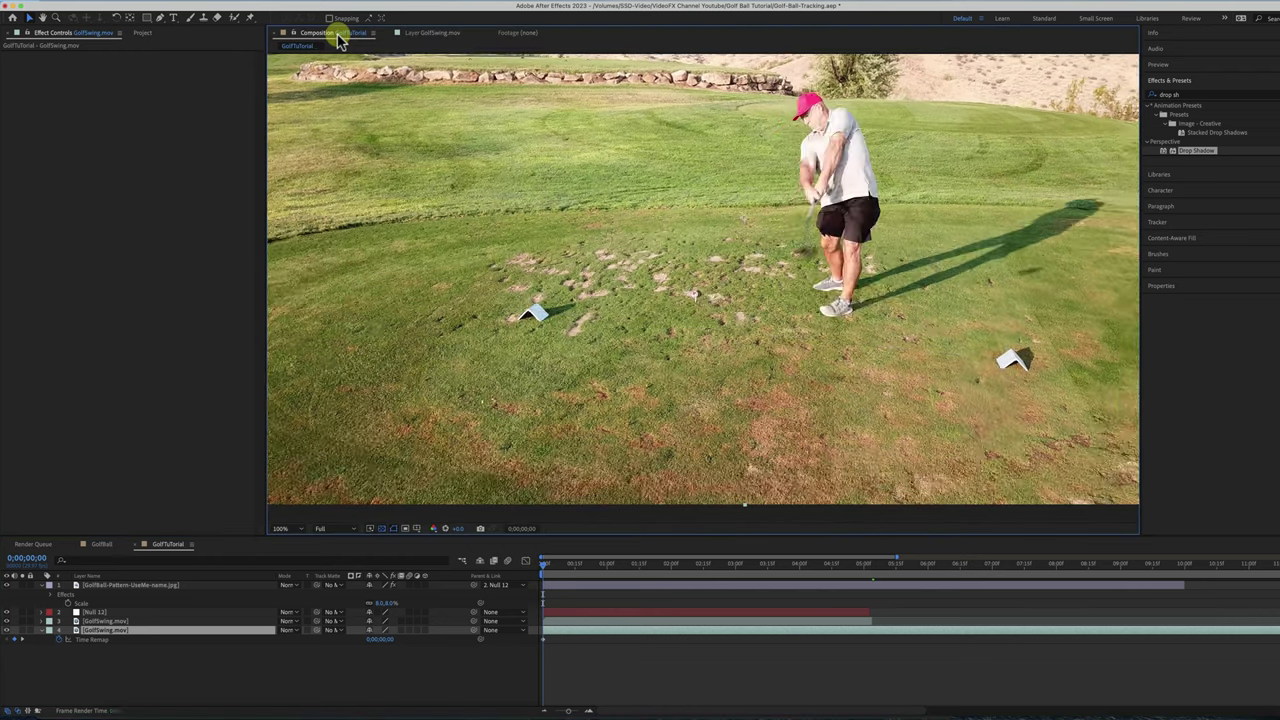
click(441, 34)
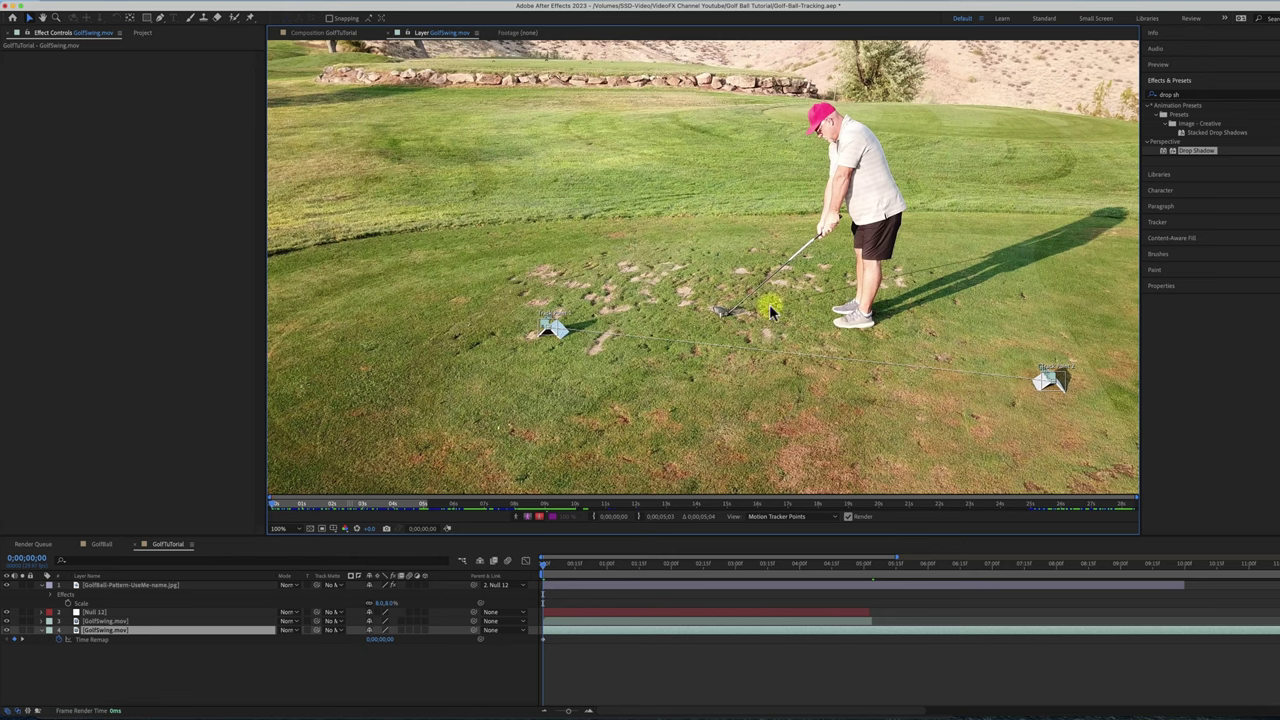
click(322, 34)
click(728, 320)
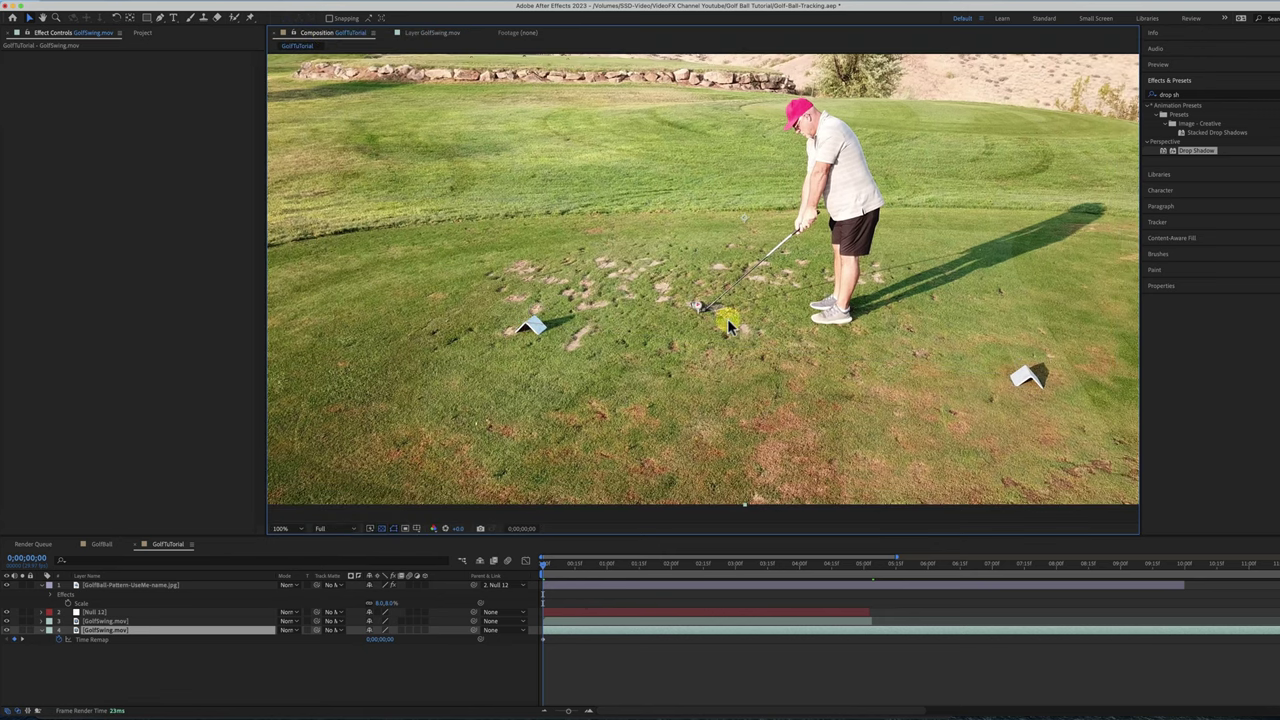
Step: Split the golf ball layer at 0;00;05;03 and rename the new upper layer GolfBall
drag(556, 547, 572, 515)
click(545, 566)
drag(545, 566, 870, 573)
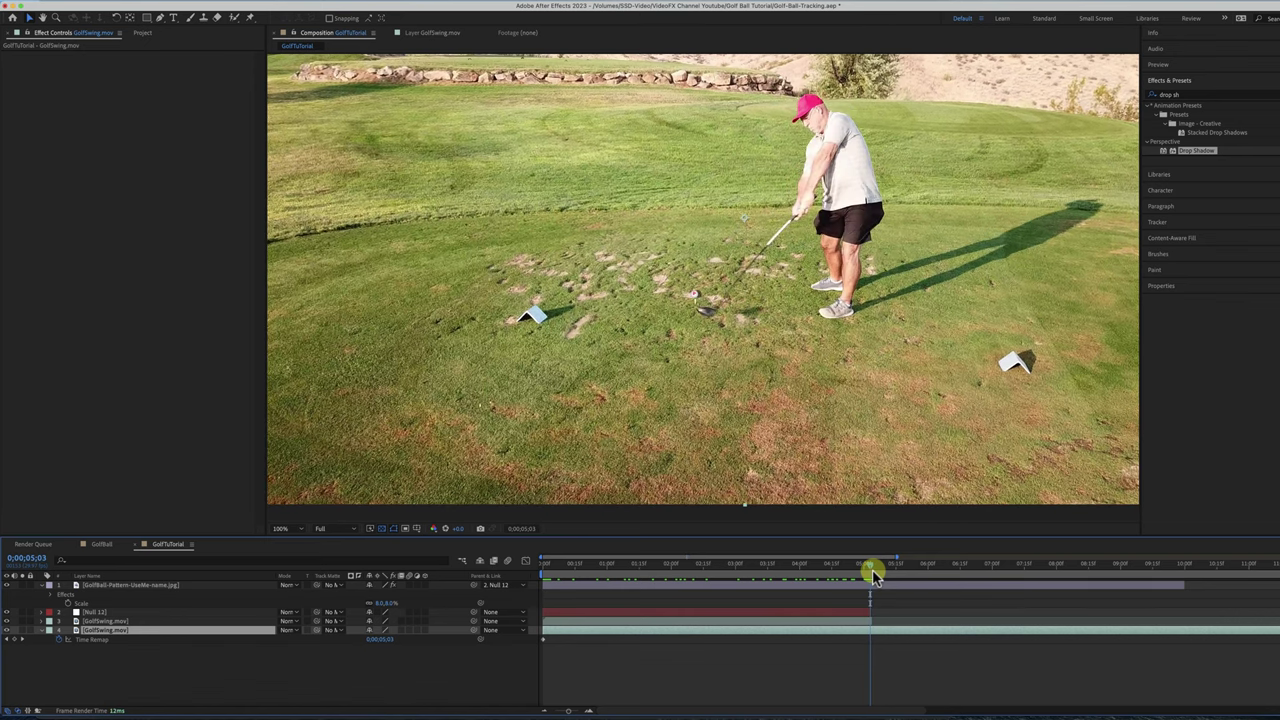
drag(568, 710, 581, 711)
click(951, 572)
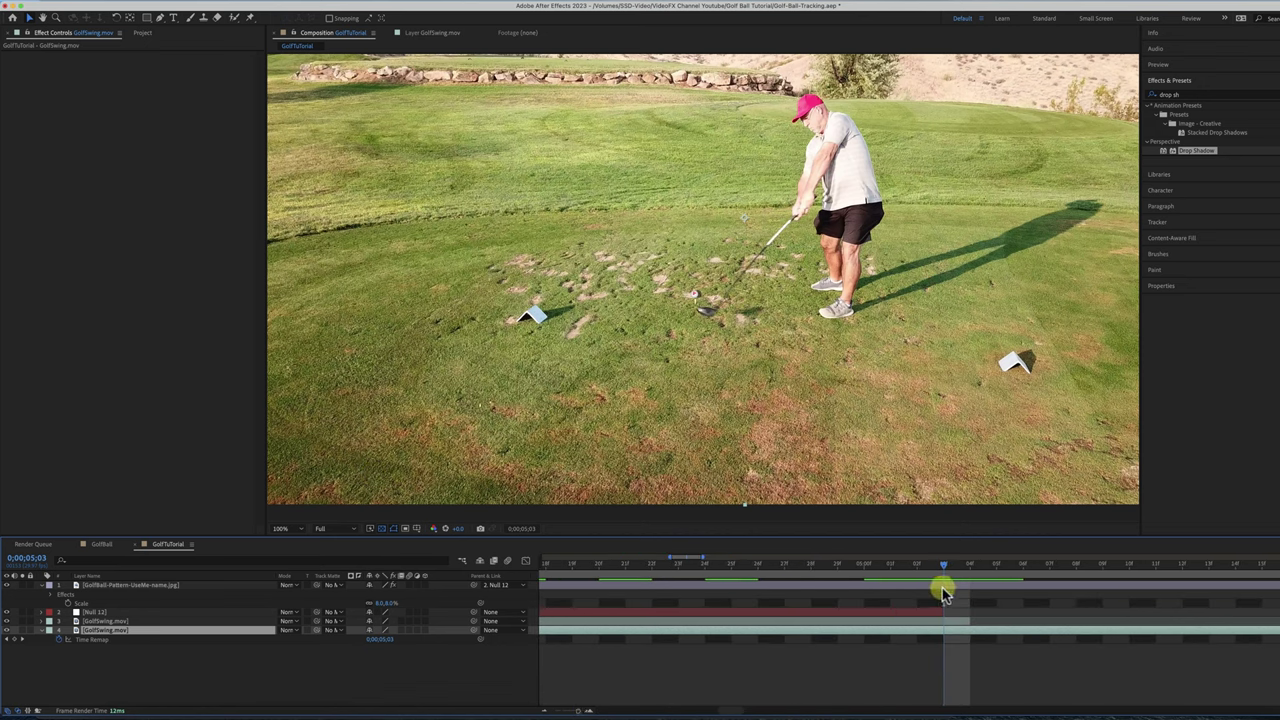
click(944, 588)
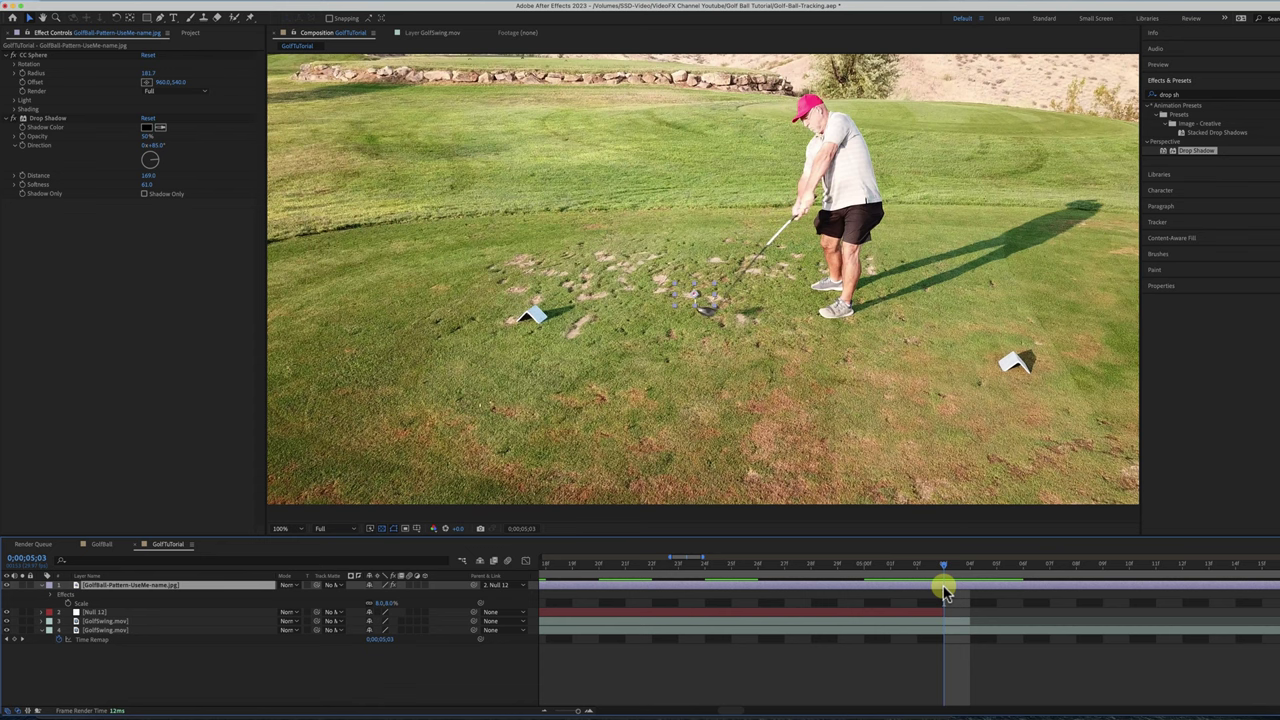
key(super+shift+d)
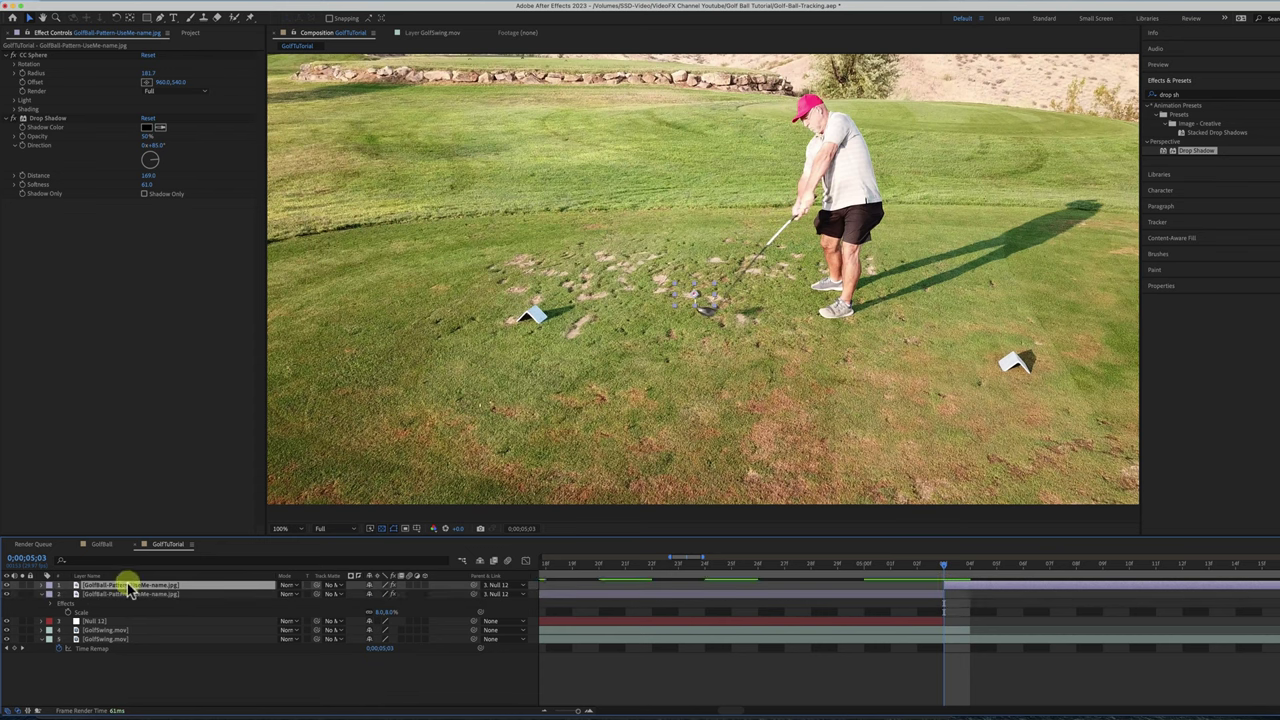
key(Return)
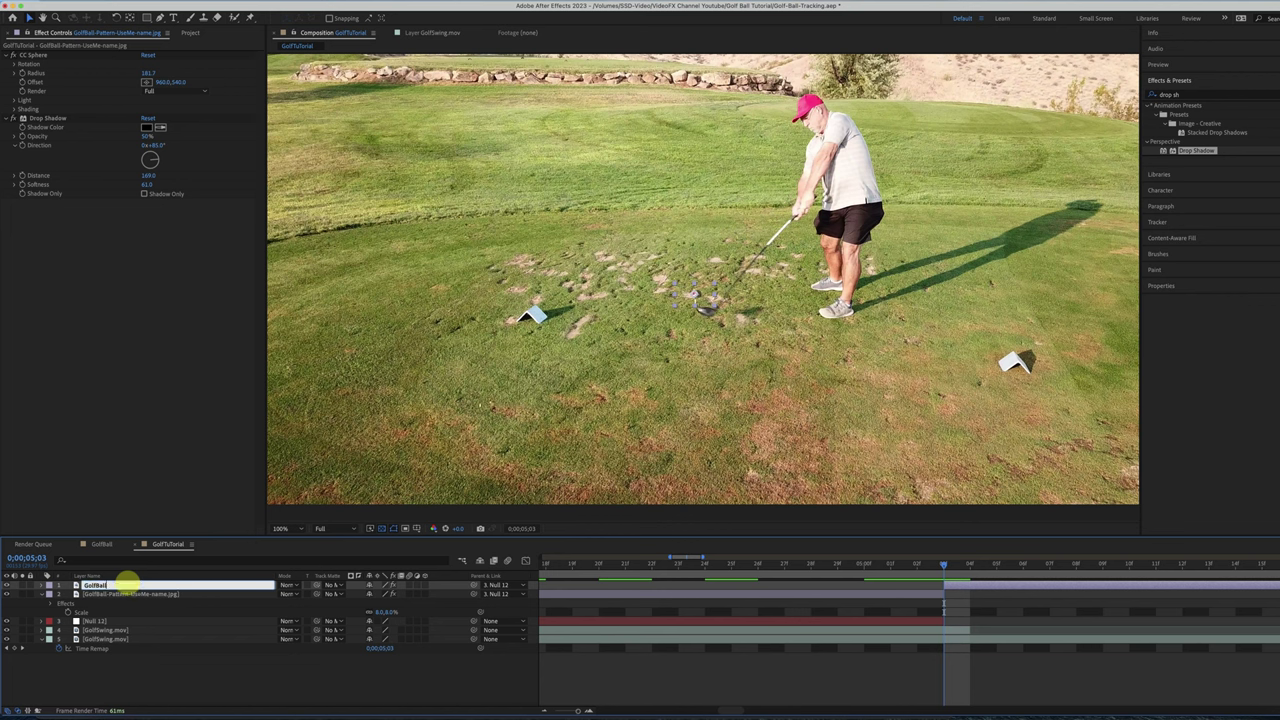
key(Return)
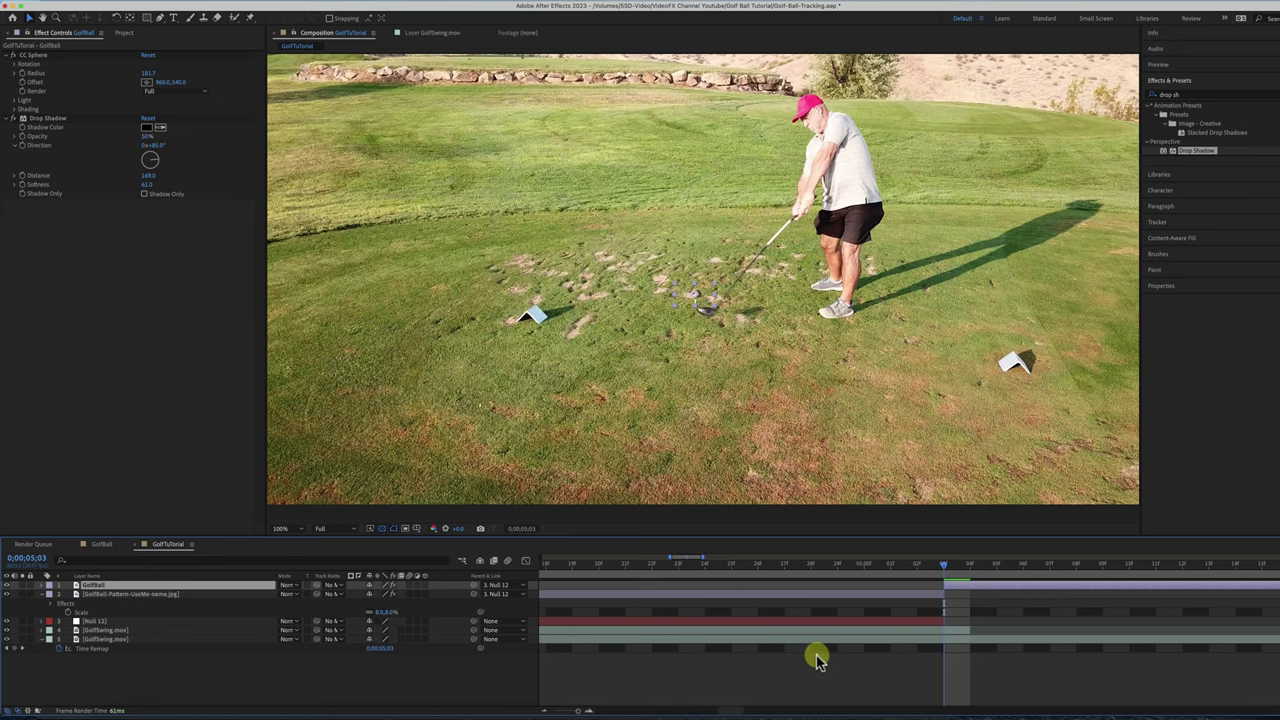
Step: Make the GolfBall layer 3D and move the ball from the tee onto the clubhead at 0;00;05;03
mouse_move(945, 568)
mouse_down()
mouse_move(871, 571)
mouse_move(947, 572)
mouse_up()
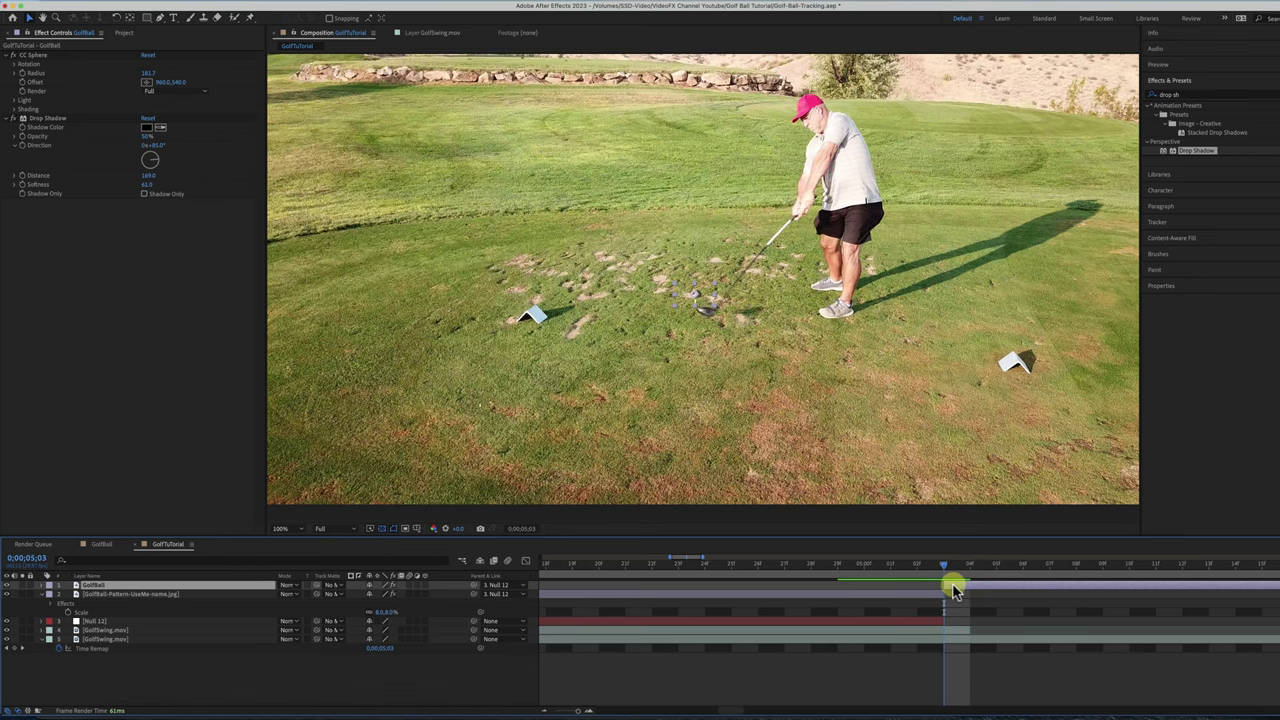
scroll(694, 276, up, 4)
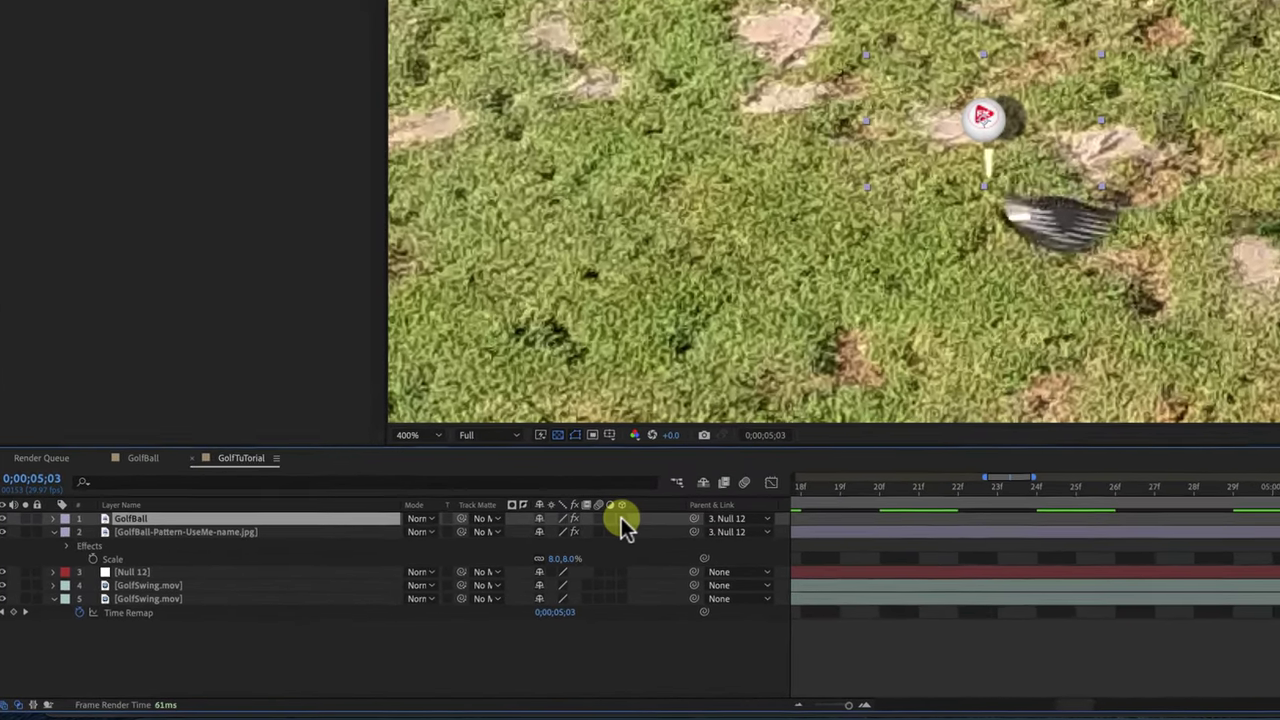
click(427, 585)
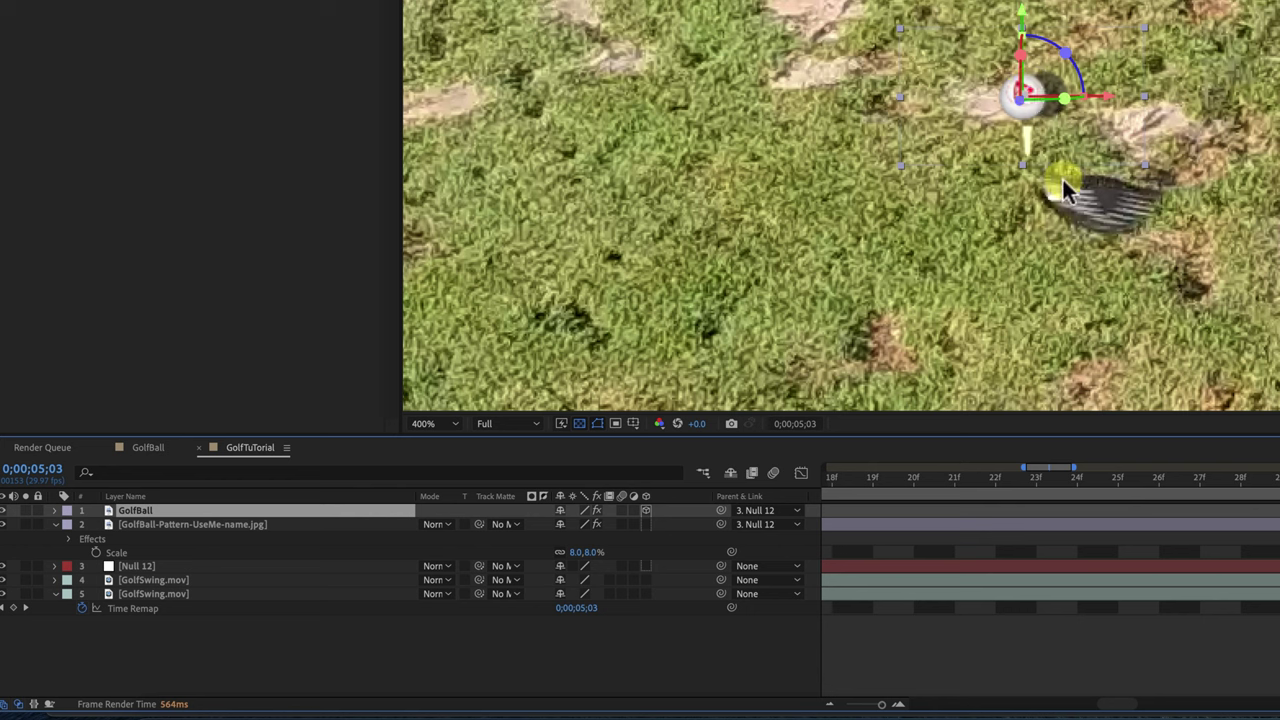
drag(1037, 97, 1116, 198)
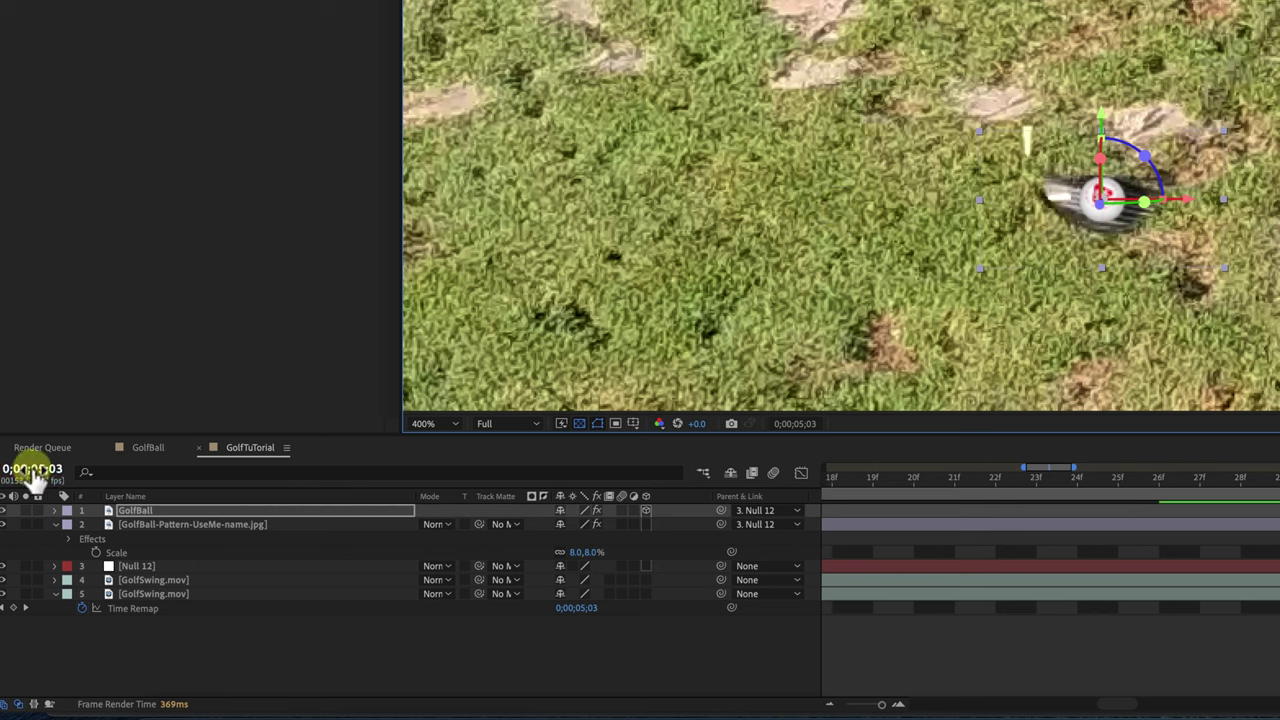
Step: Delete the Drop Shadow effect from the GolfBall layer
click(55, 511)
click(69, 525)
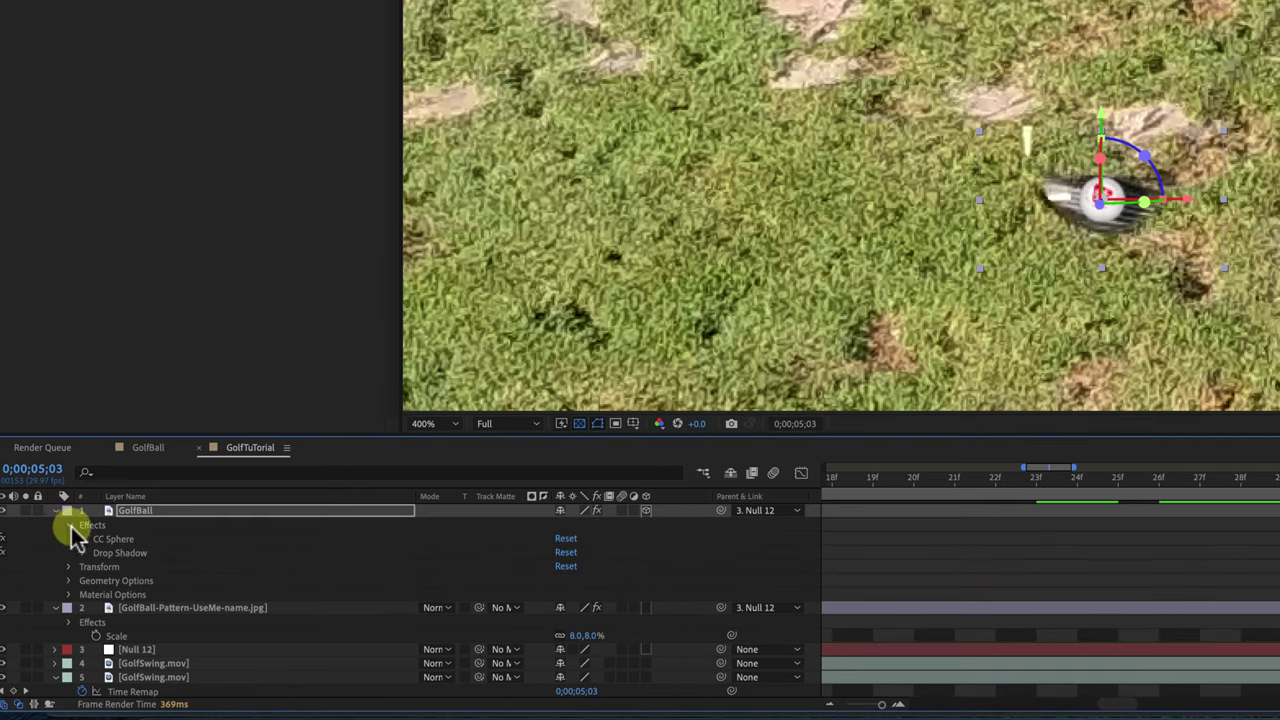
click(139, 553)
key(Delete)
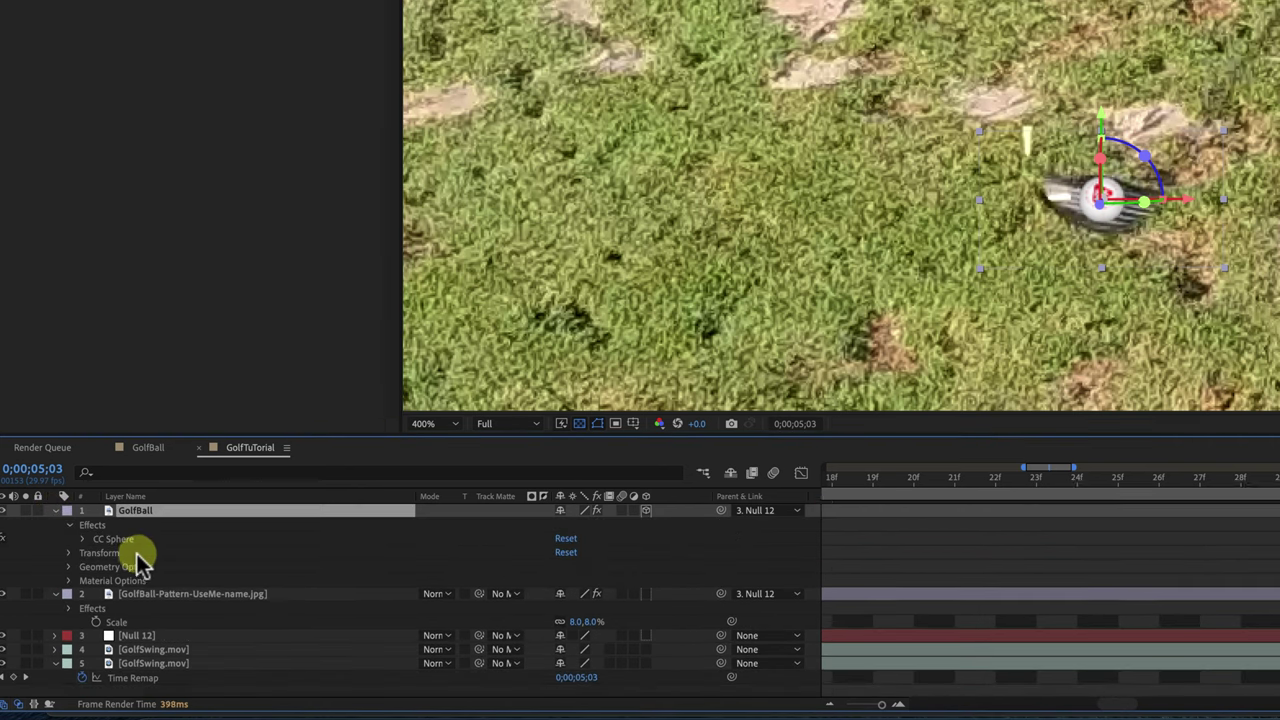
click(68, 526)
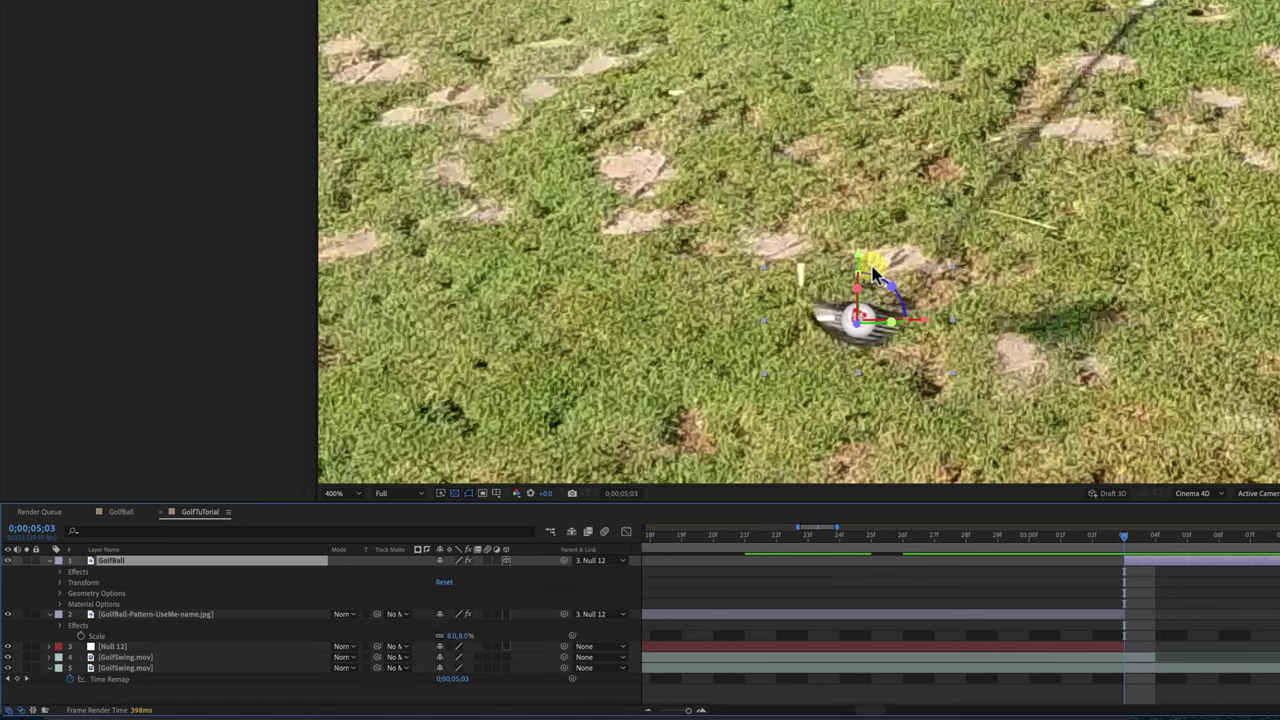
Step: Add a Time Remap keyframe to the full-length GolfSwing.mov layer at 0;00;05;03 with the whole frame in view
mouse_move(1127, 541)
mouse_down()
mouse_move(999, 541)
mouse_move(1154, 540)
mouse_move(1129, 537)
mouse_up()
scroll(883, 272, down, 4)
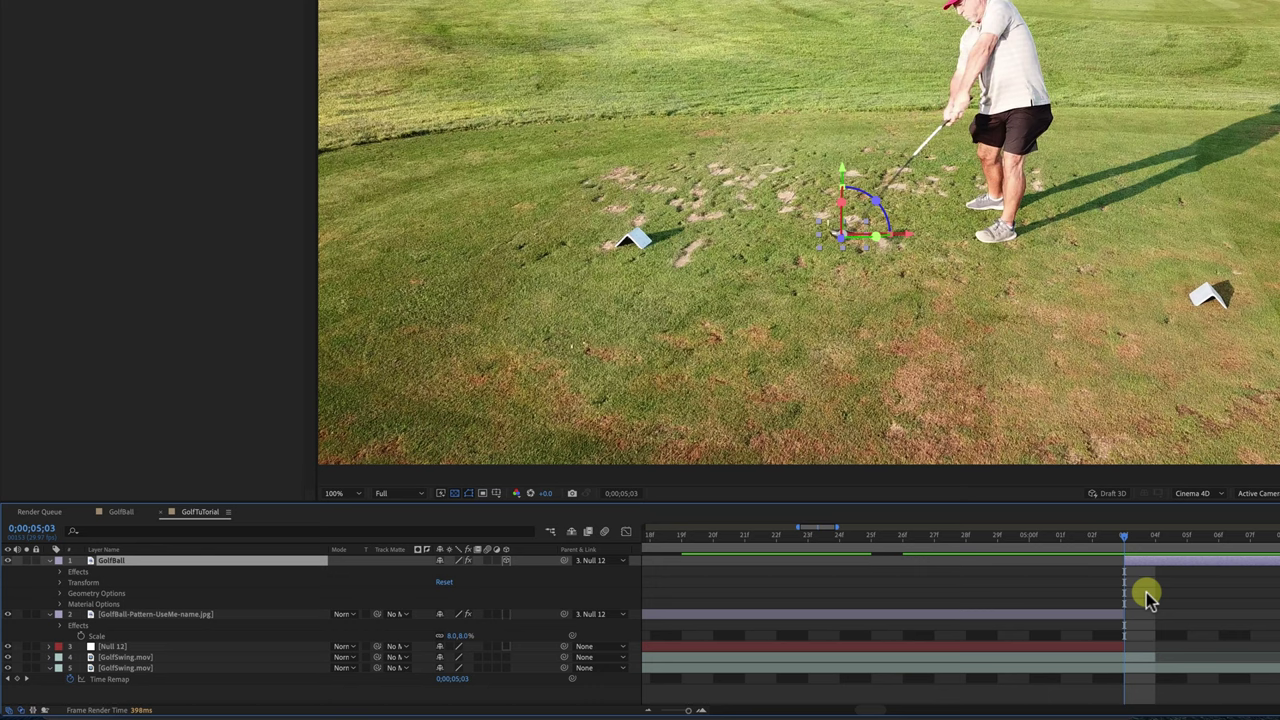
click(1115, 667)
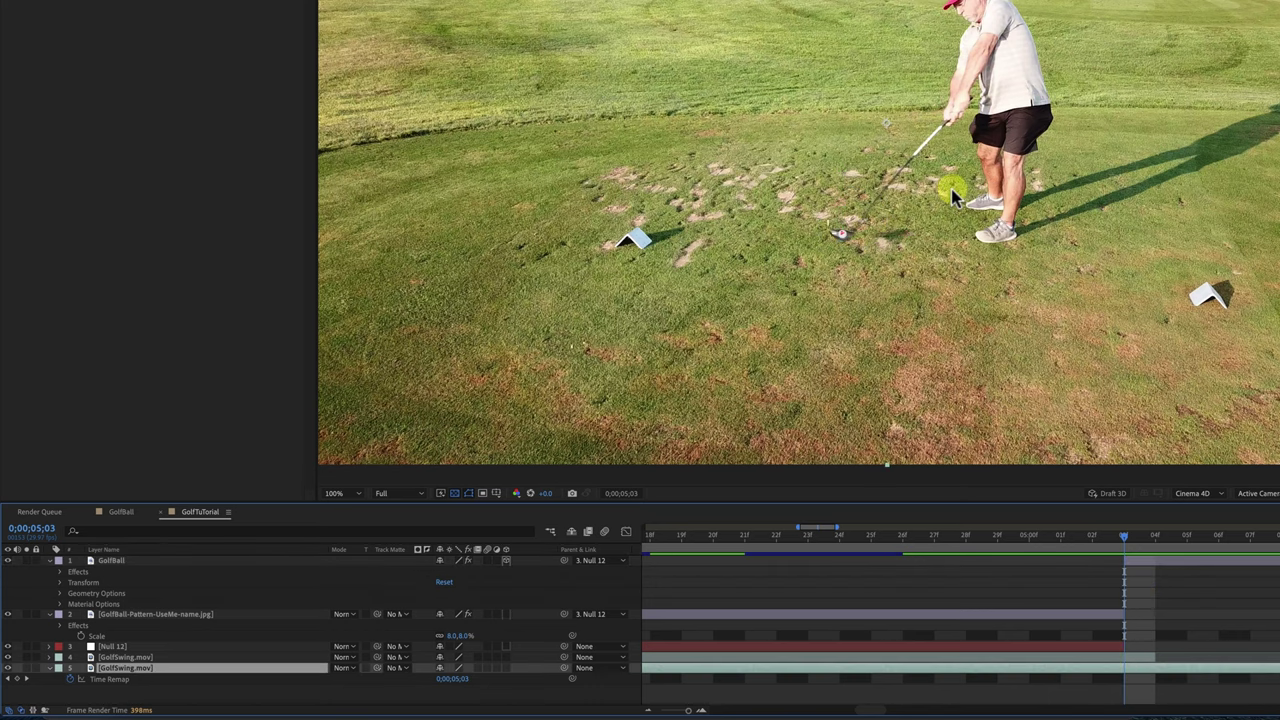
key(comma)
key(comma)
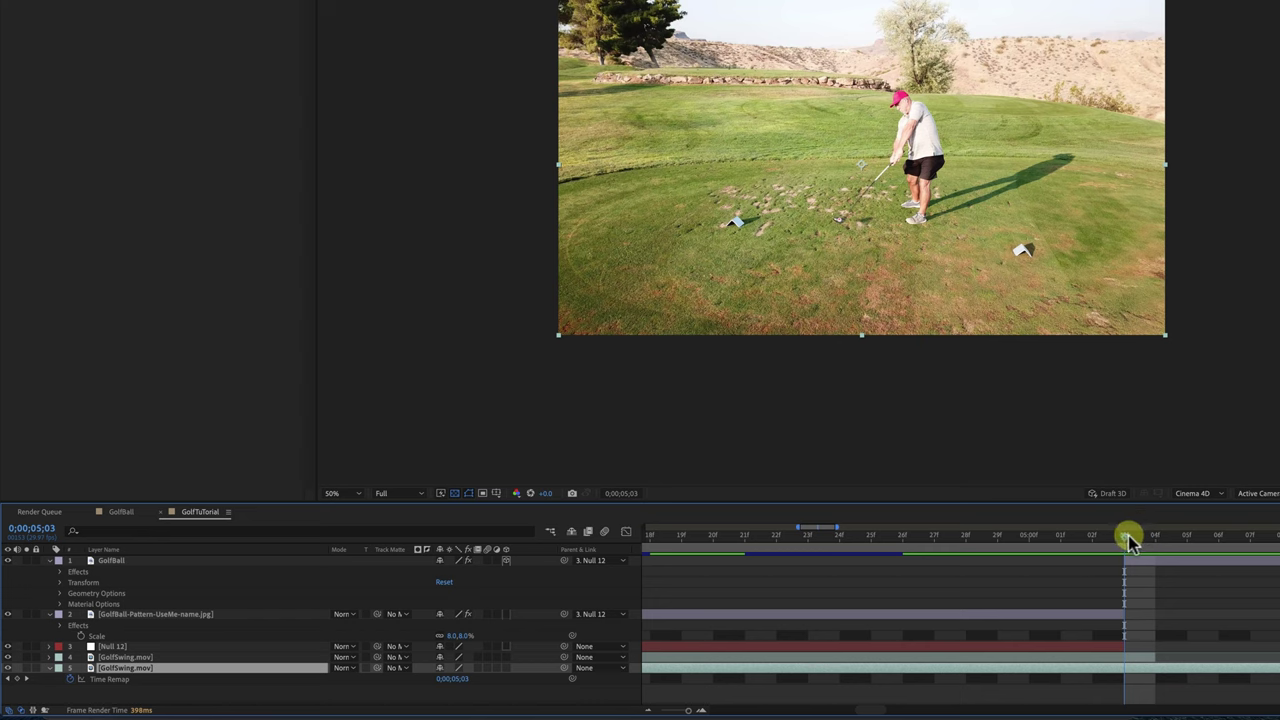
click(16, 679)
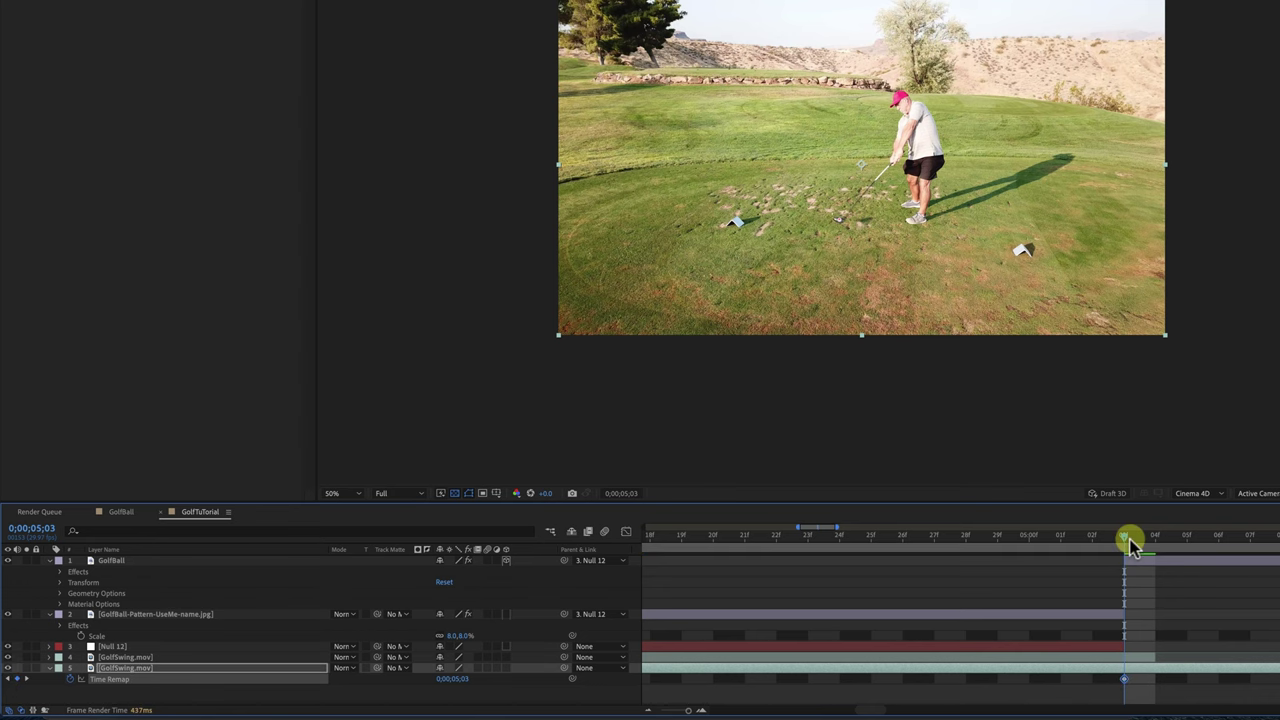
Step: Collapse the properties of both golf ball layers in the timeline
drag(1123, 536, 1279, 602)
drag(692, 715, 682, 711)
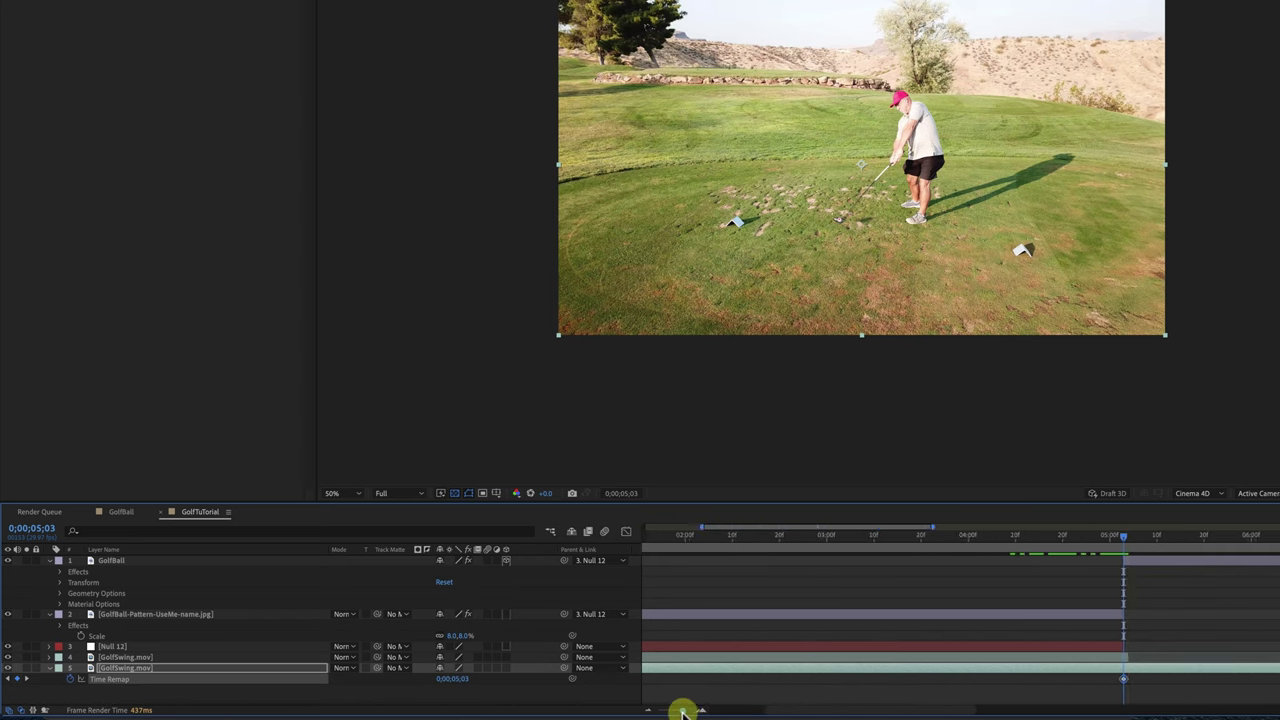
click(51, 561)
click(51, 572)
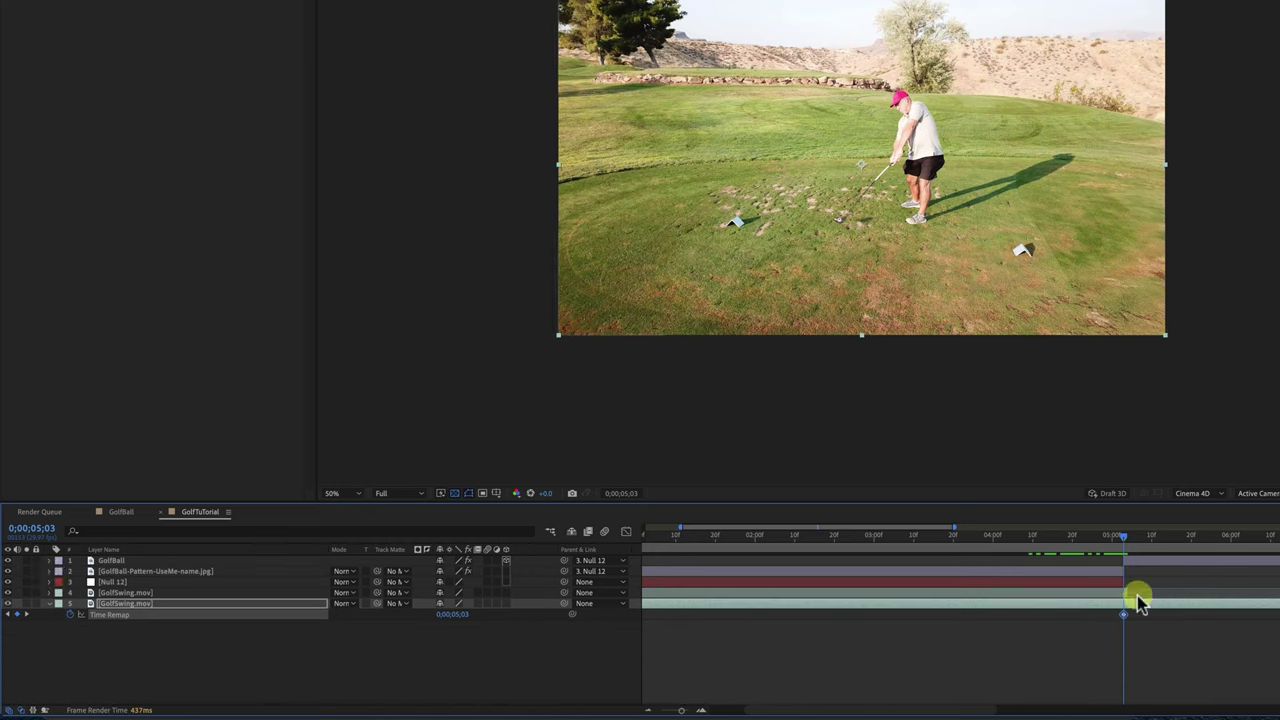
Step: Add a Time Remap keyframe at 0;00;05;29 on the full-length GolfSwing.mov layer and set its value to 0;00;23;04
drag(1125, 545, 1203, 536)
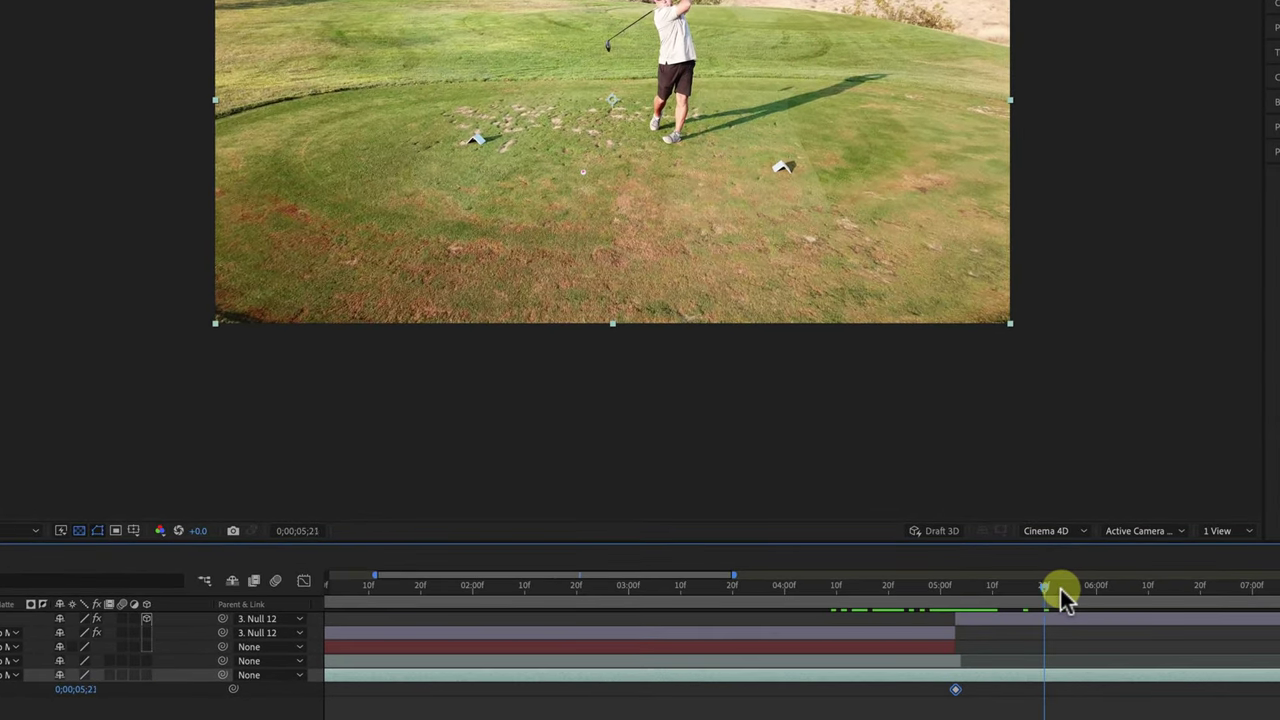
drag(1061, 589, 1093, 588)
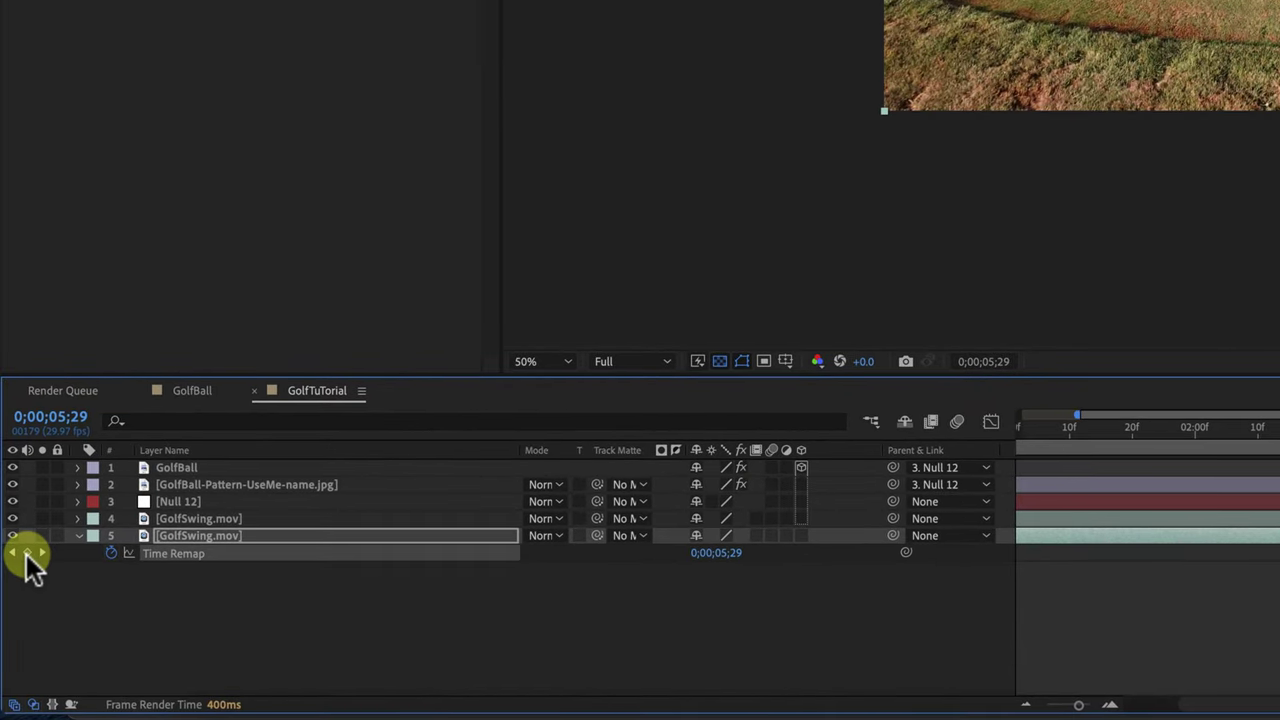
click(28, 555)
drag(728, 557, 1010, 557)
click(733, 557)
key(Return)
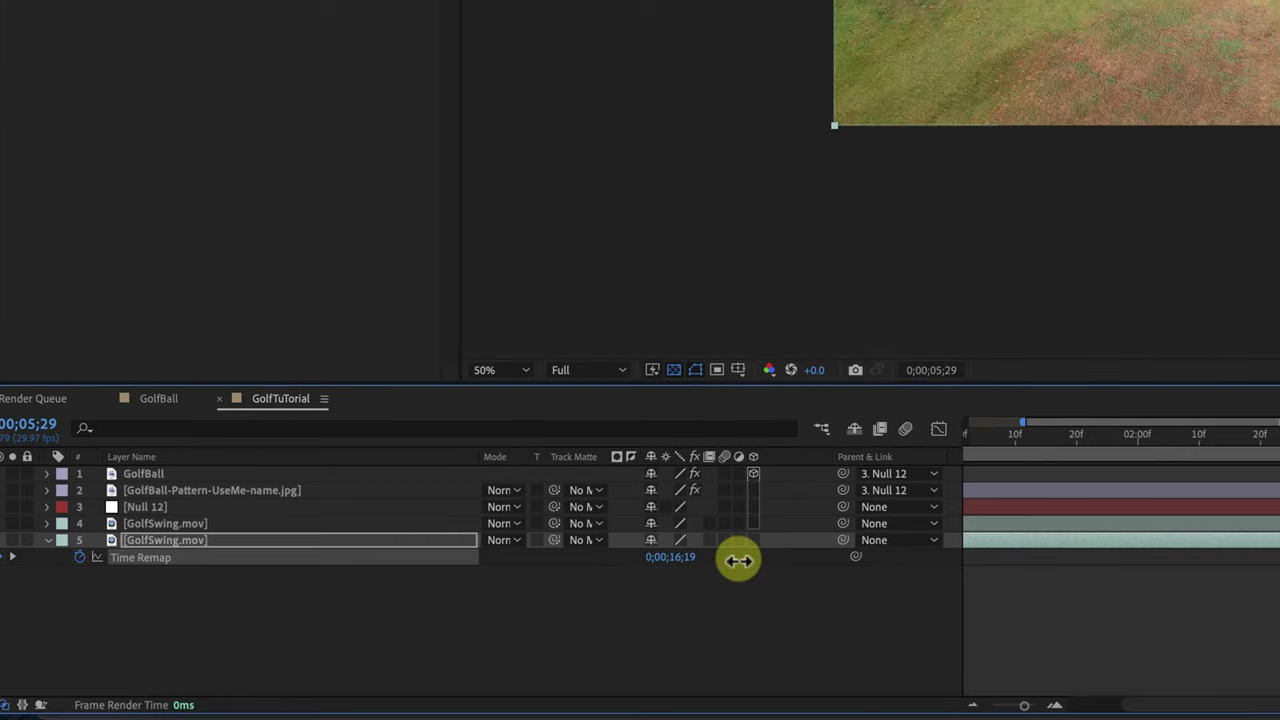
drag(738, 561, 763, 560)
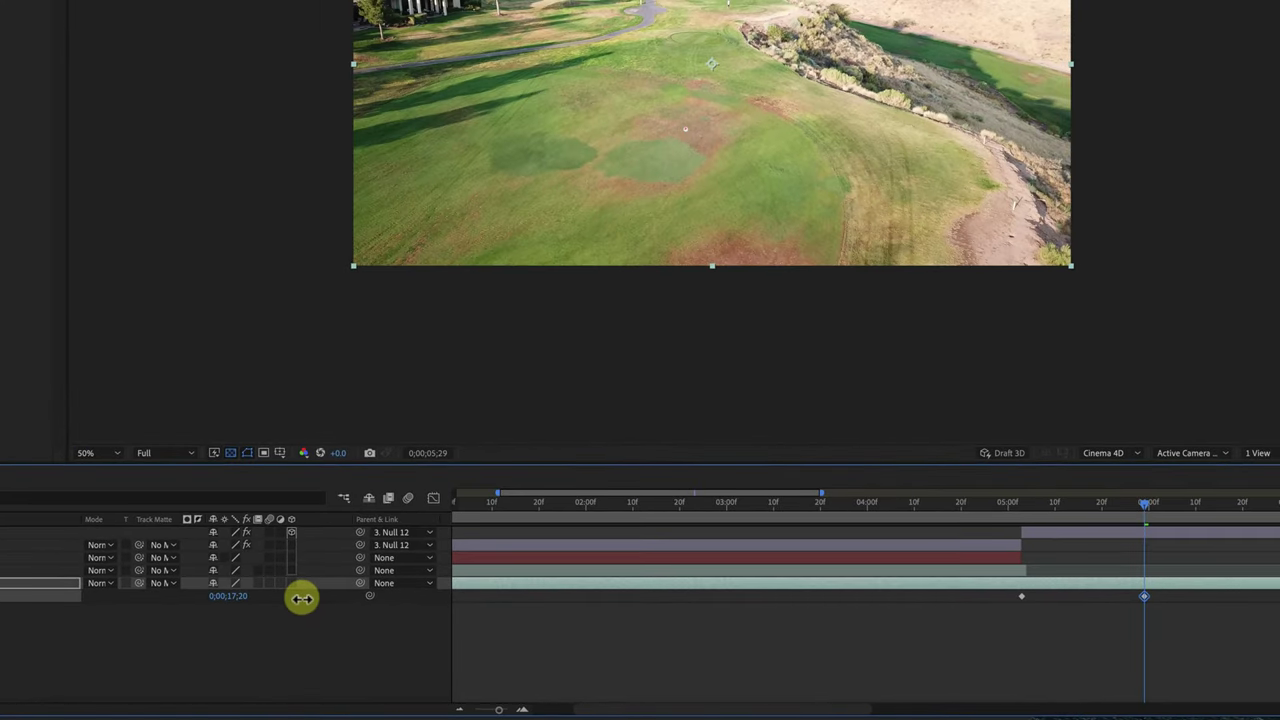
drag(302, 598, 359, 599)
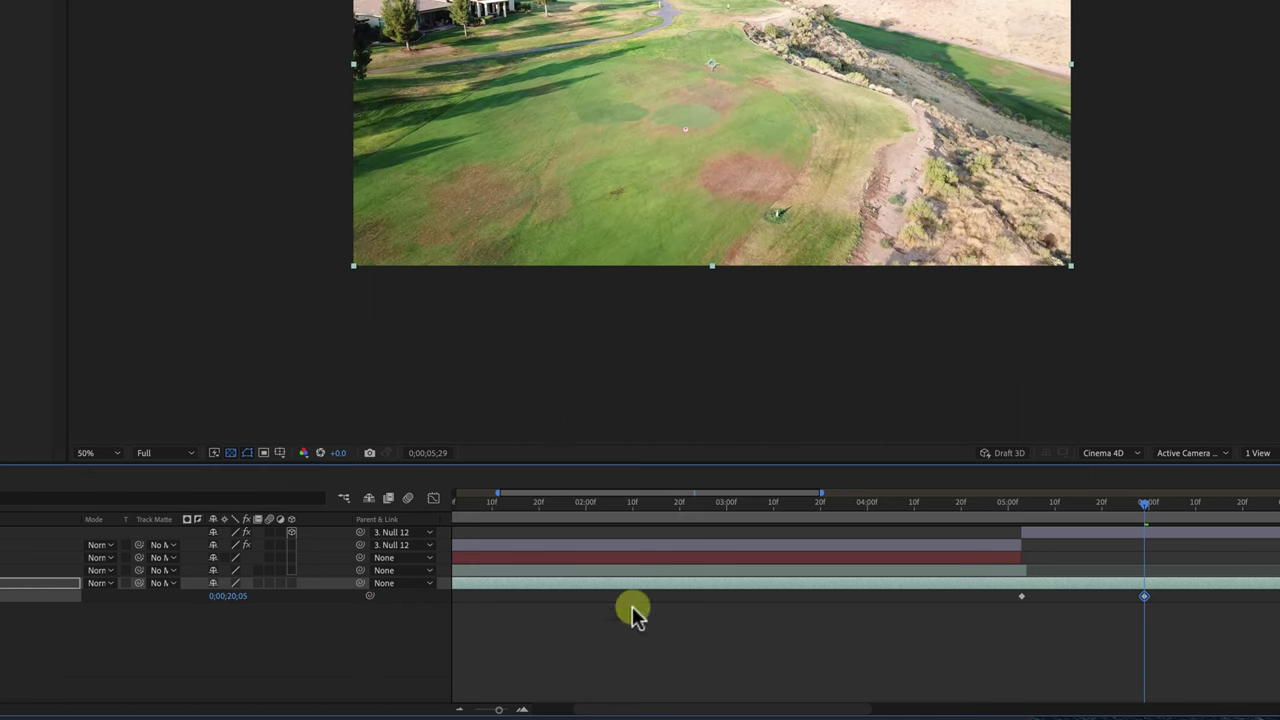
drag(214, 599, 309, 600)
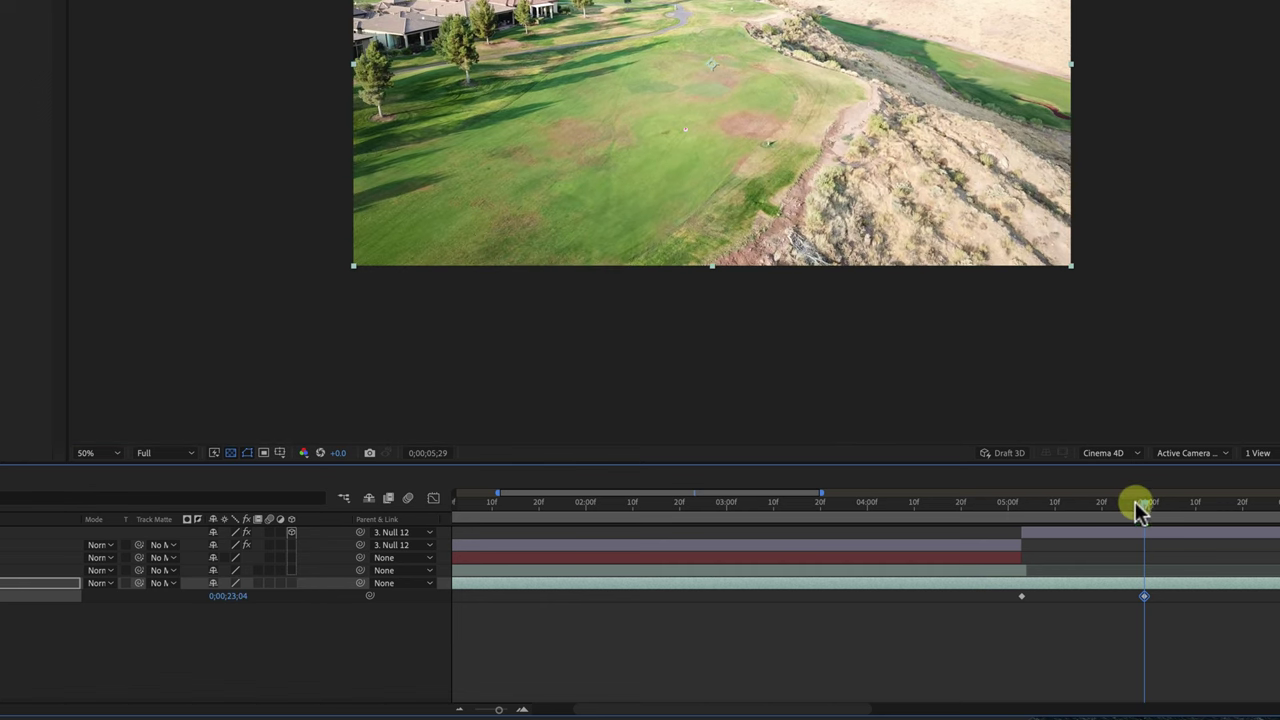
Step: Play back the time-remapped swing, first from near the start and again from just before impact
drag(1147, 510, 469, 520)
key(space)
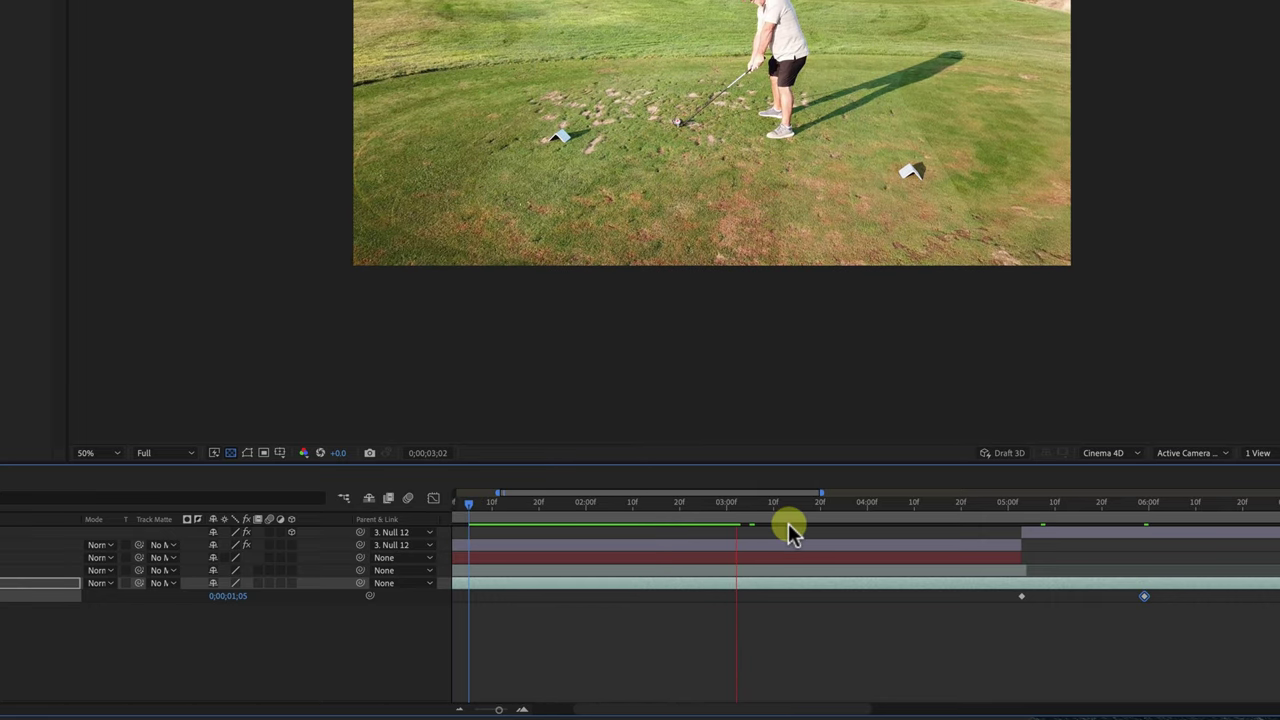
click(1003, 518)
key(space)
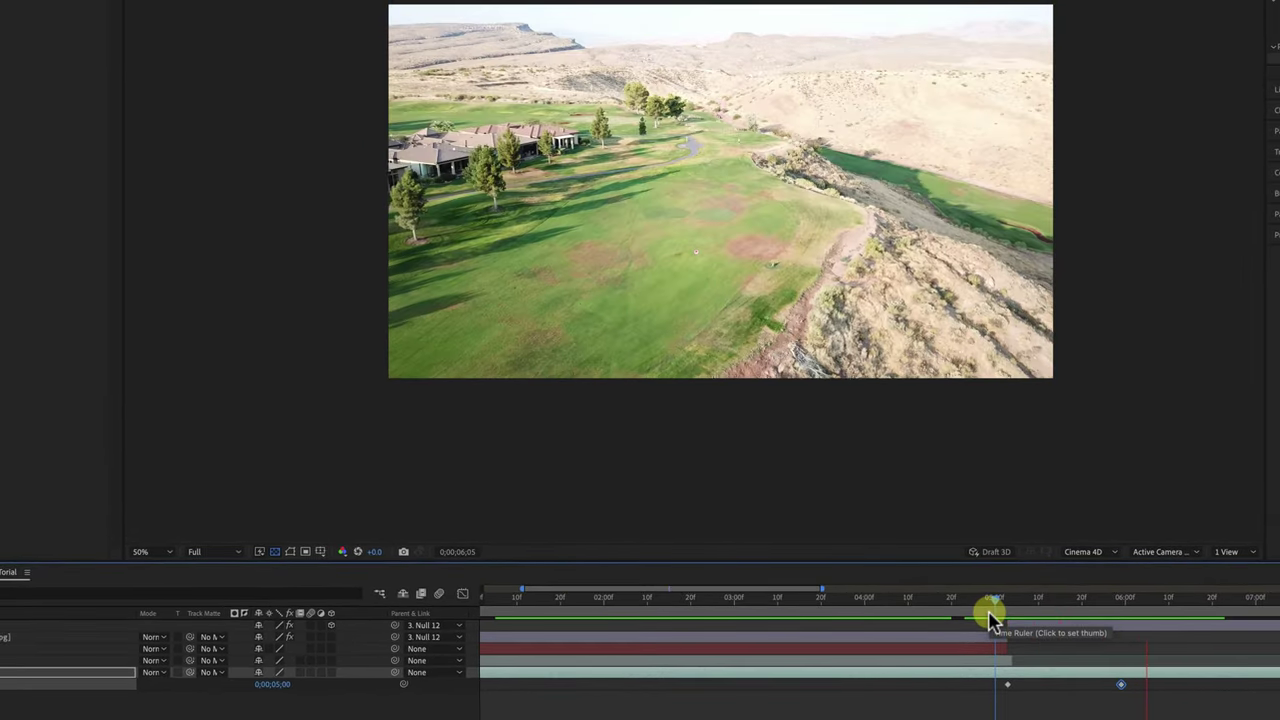
Step: Set the Time Remap keyframe at 0;00;05;29 to 0;00;25;22 and apply Easy Ease to both Time Remap keyframes
click(1124, 613)
click(1010, 689)
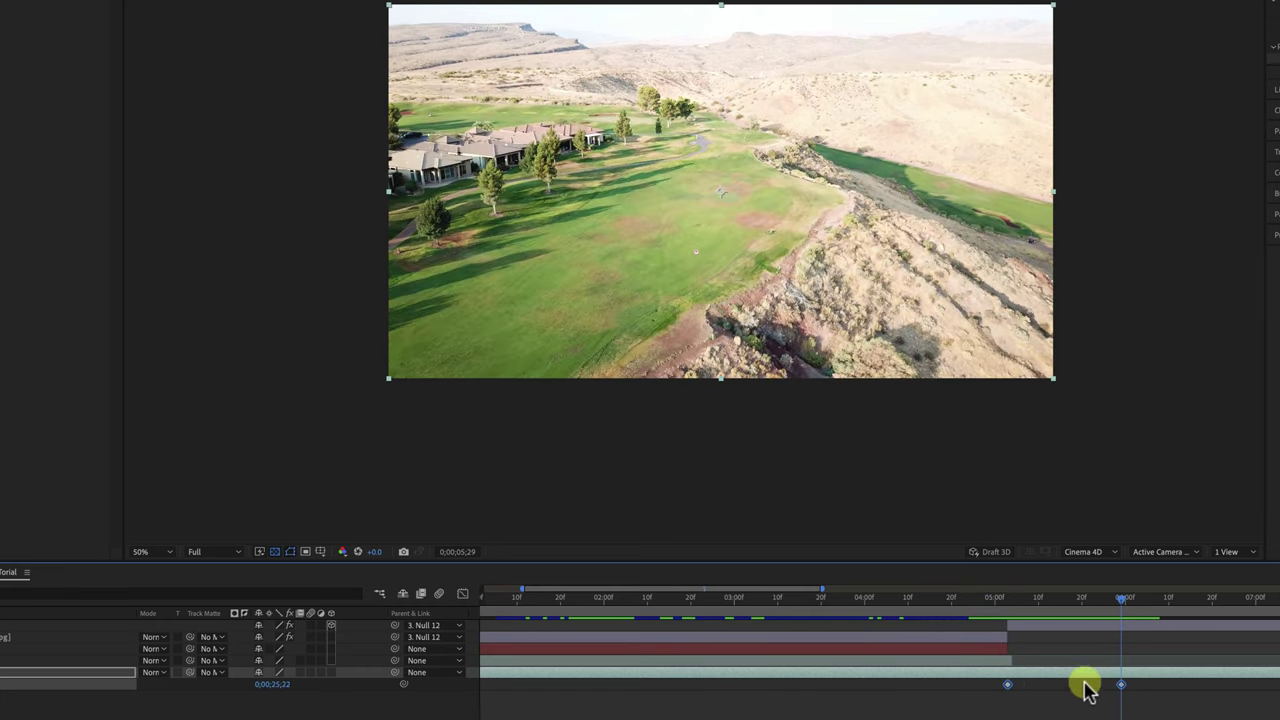
right_click(1122, 687)
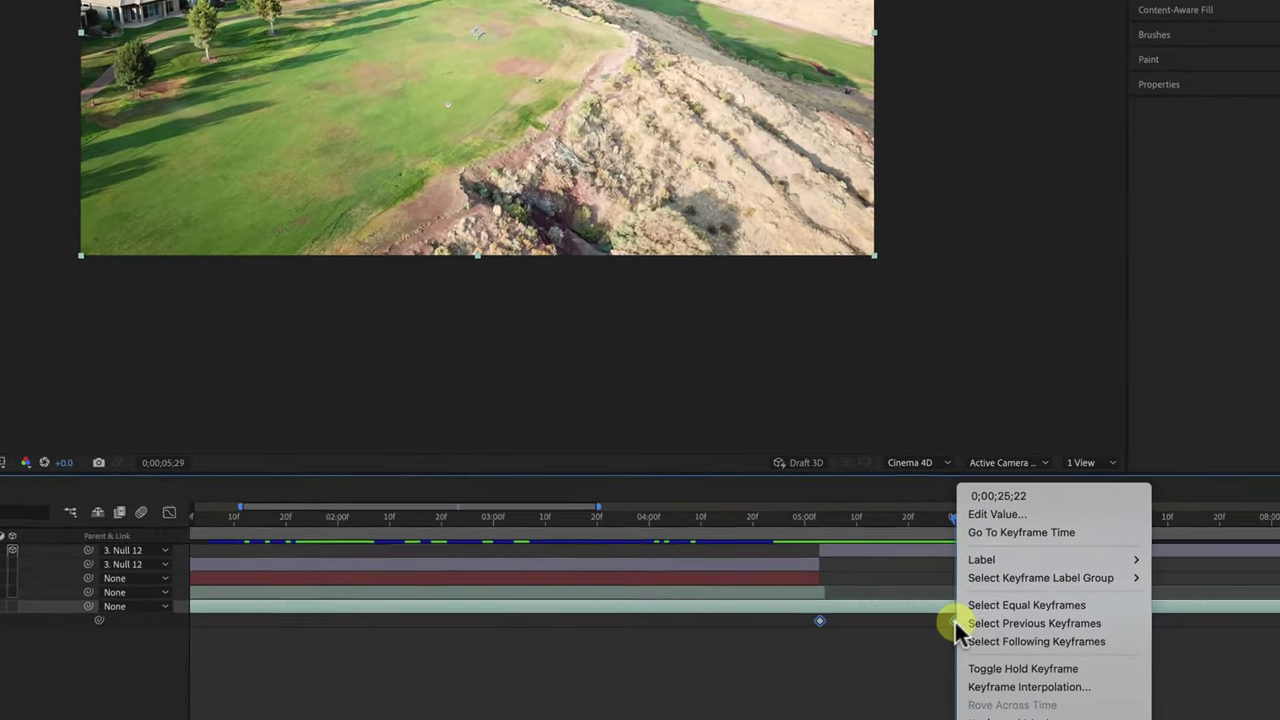
mouse_move(1183, 719)
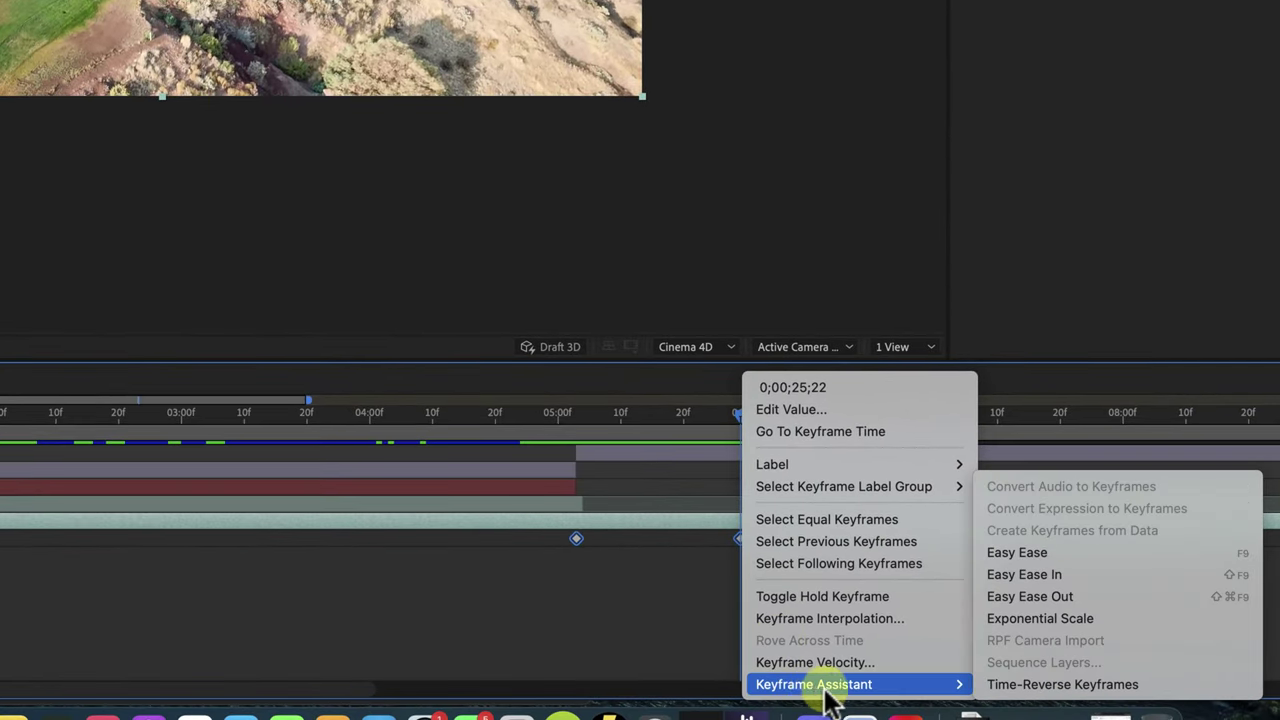
click(1070, 554)
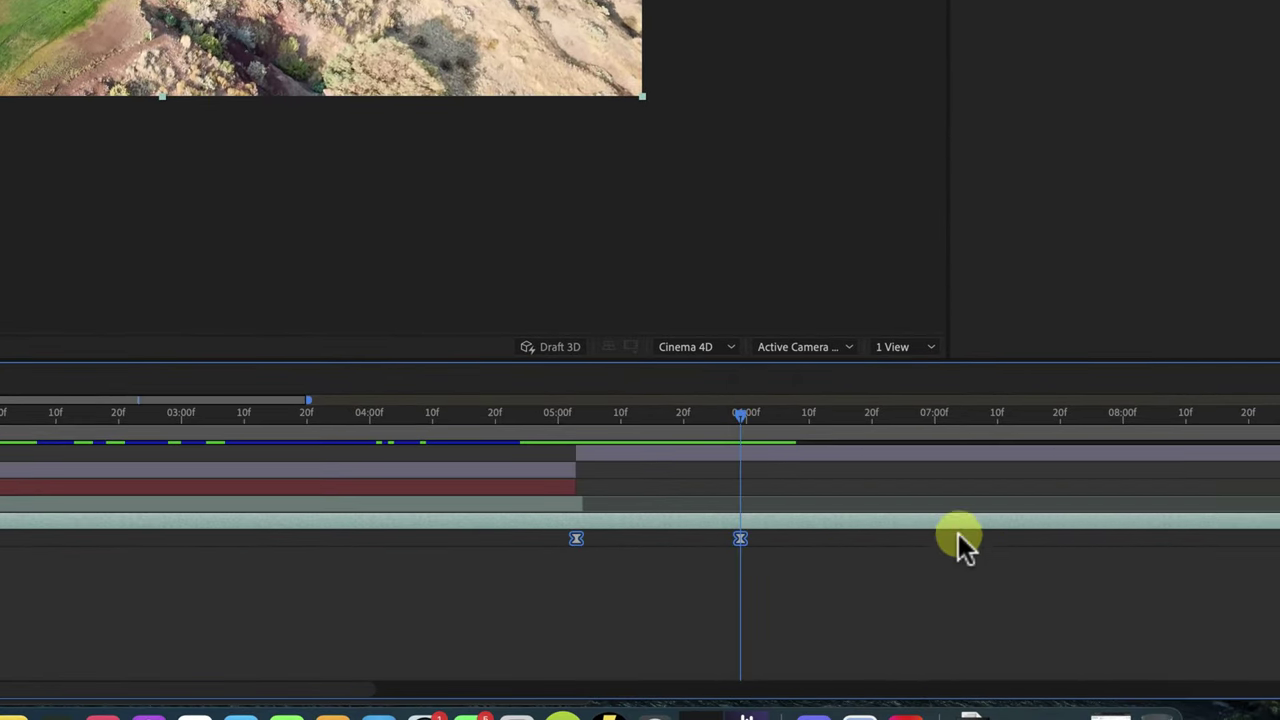
Step: Add a Time Remap keyframe of 0;00;25;22 at 0;00;07;08 and set the one at 0;00;05;29 to 0;00;24;07
click(520, 412)
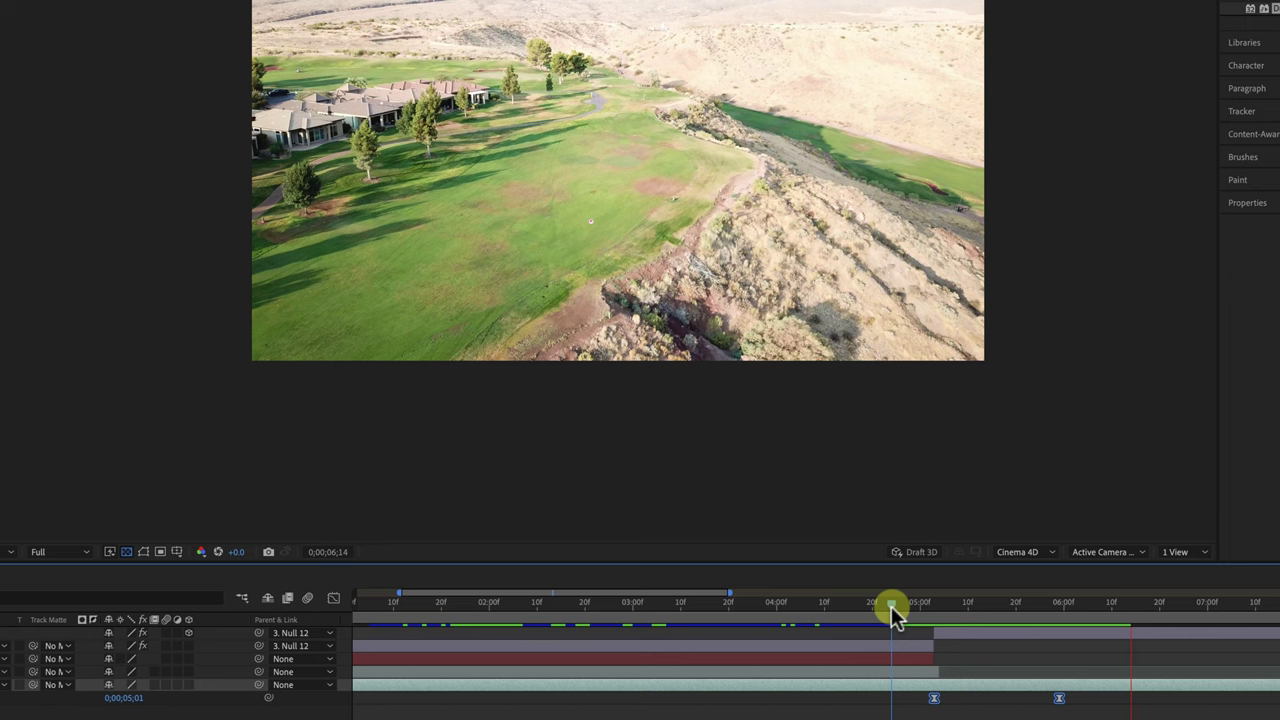
drag(891, 606, 1247, 604)
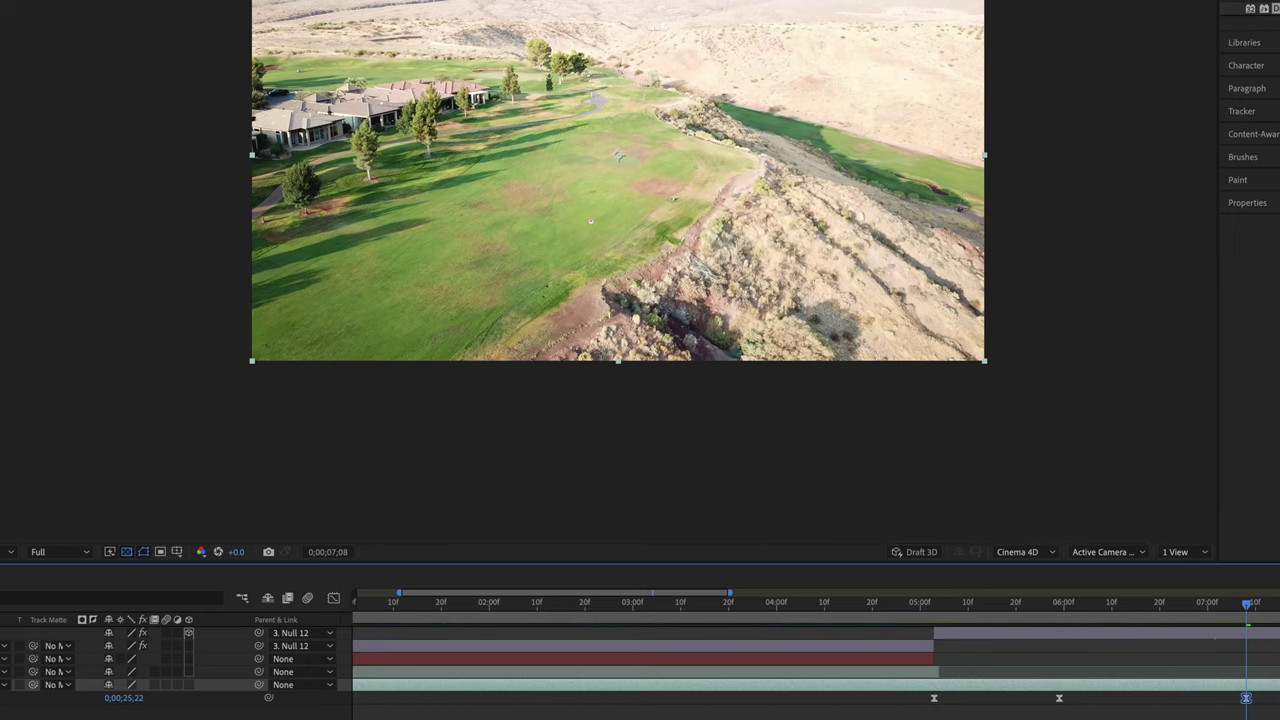
click(1247, 606)
drag(1248, 608, 1088, 628)
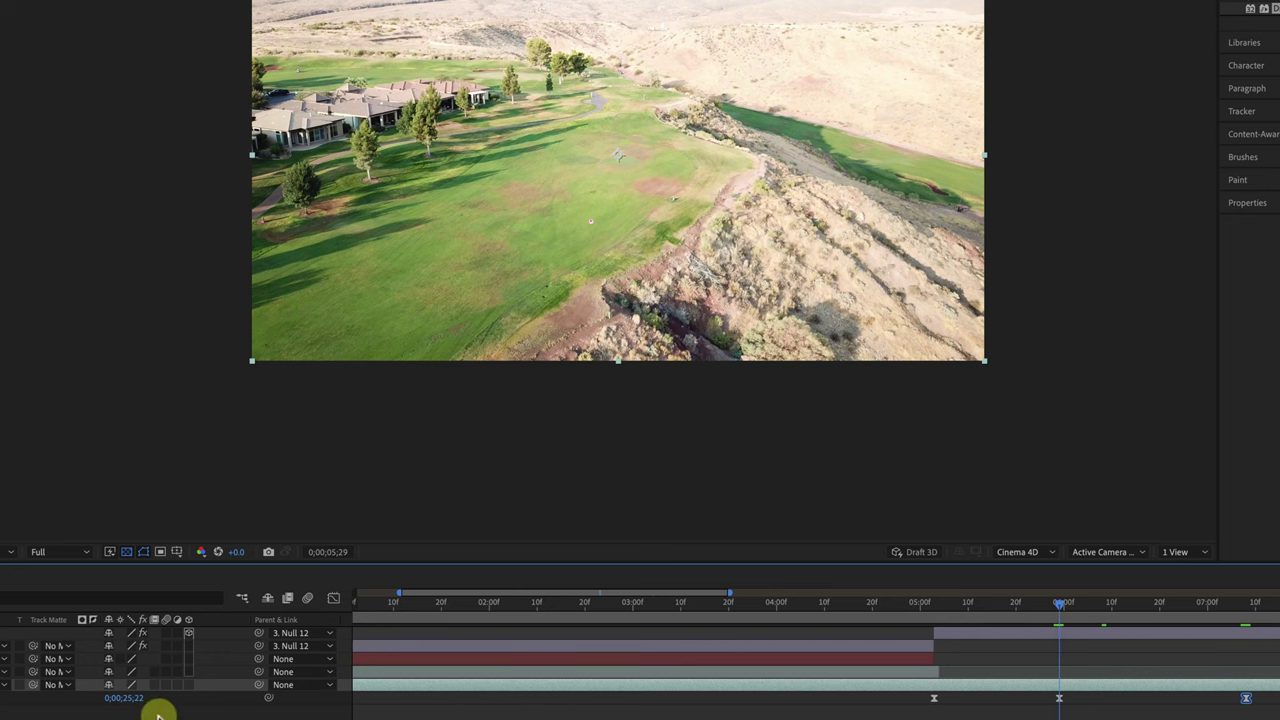
drag(132, 698, 96, 701)
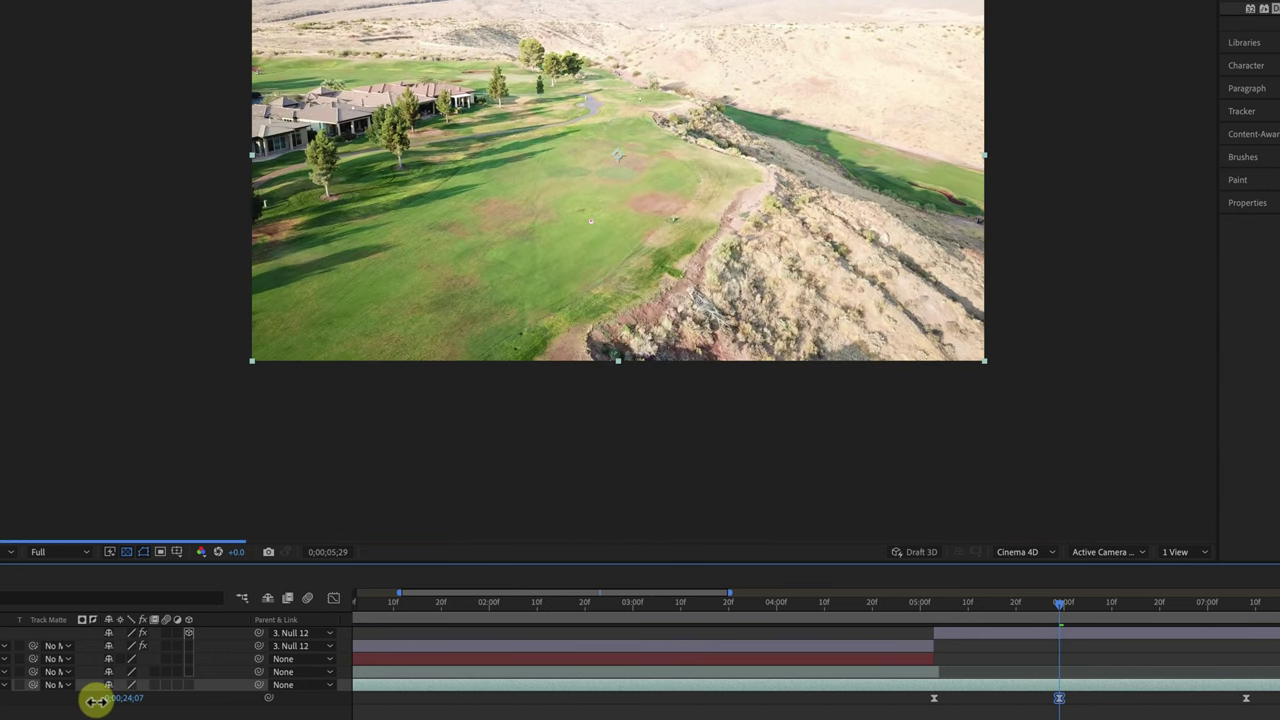
Step: Save the project and preview the time-remapped footage from 0;00;05;04, just after impact
click(946, 607)
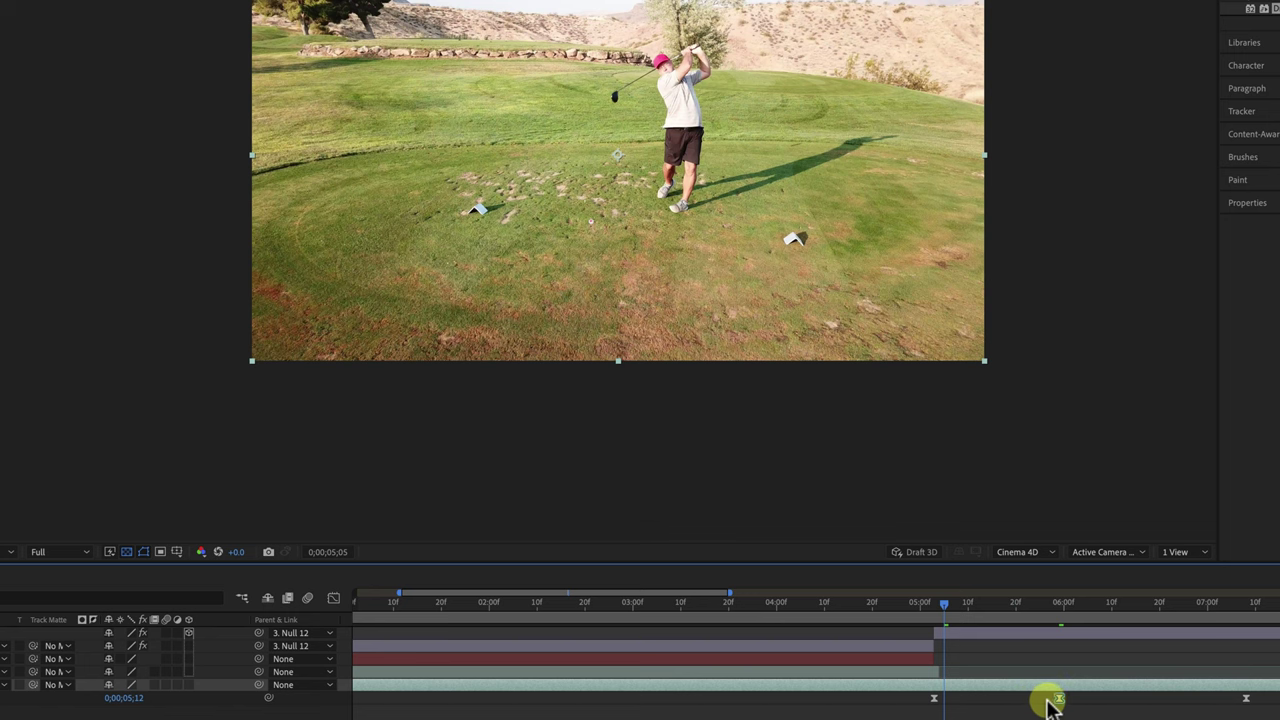
click(957, 608)
key(Page_Up)
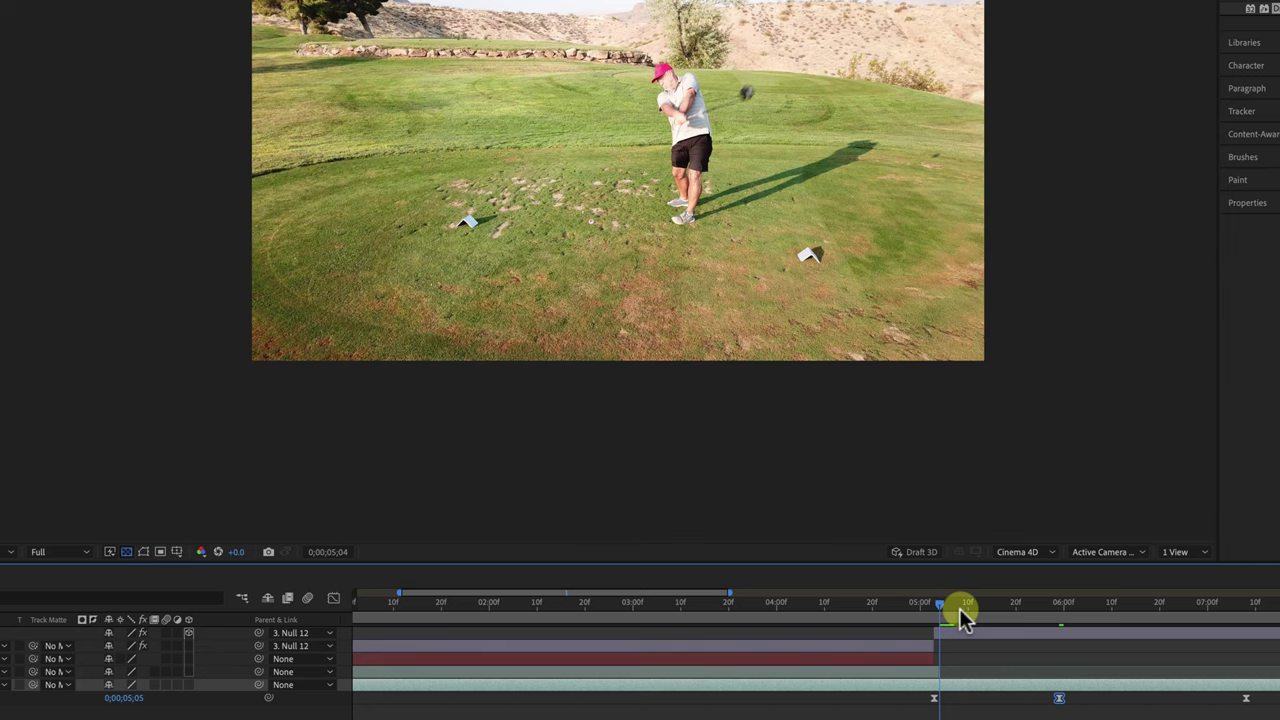
key(Page_Down)
key(ctrl+s)
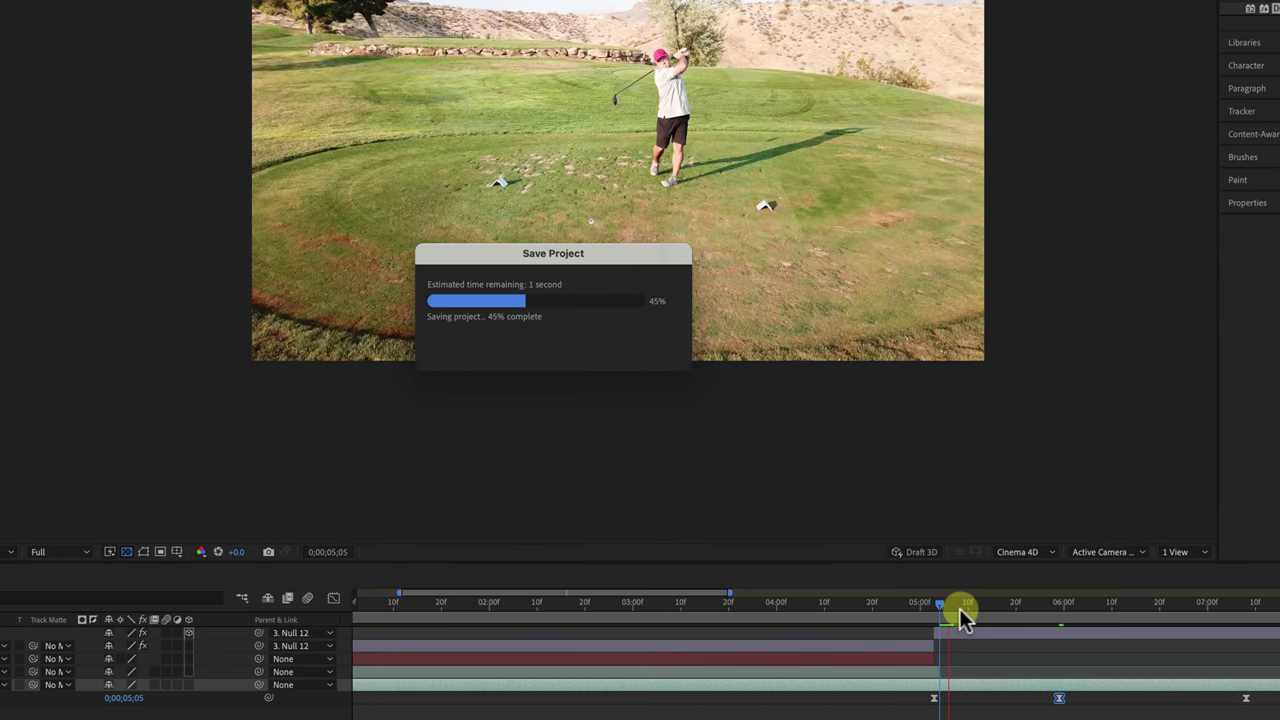
key(space)
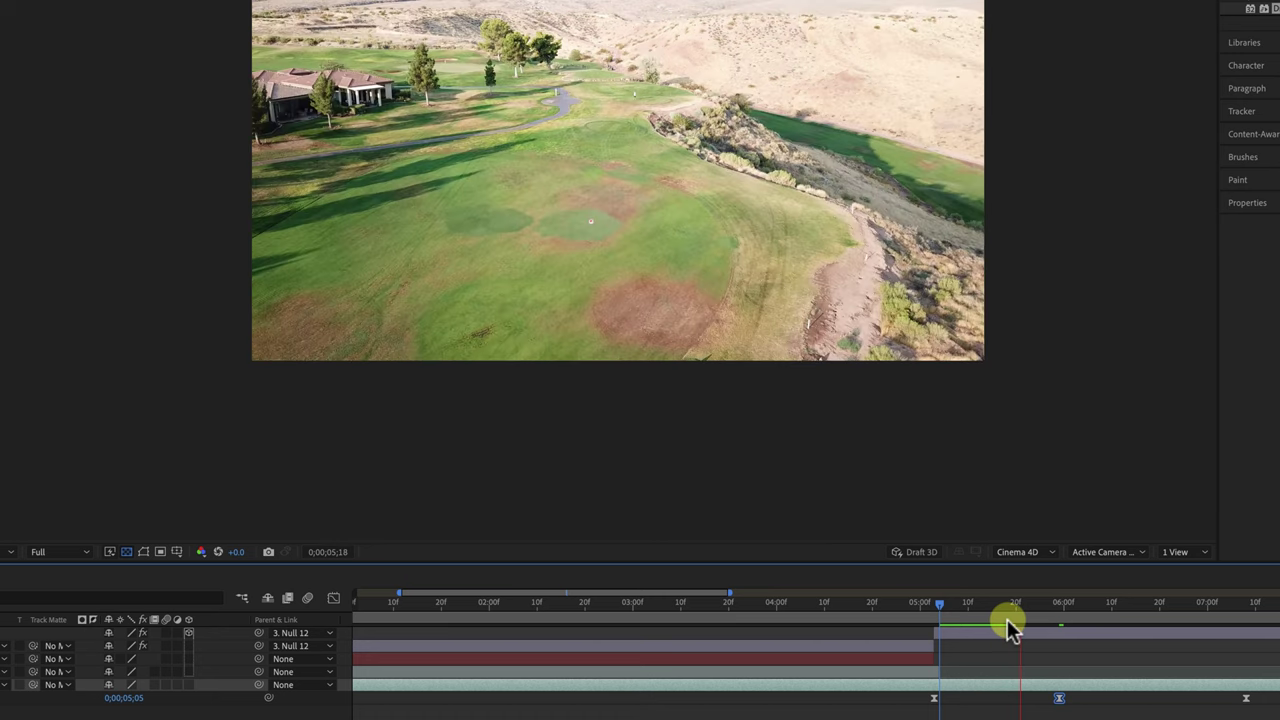
Step: Play the retimed shot from 0;00;04;25 at Third preview resolution and set the resolution back to Full
click(57, 554)
click(55, 622)
click(895, 603)
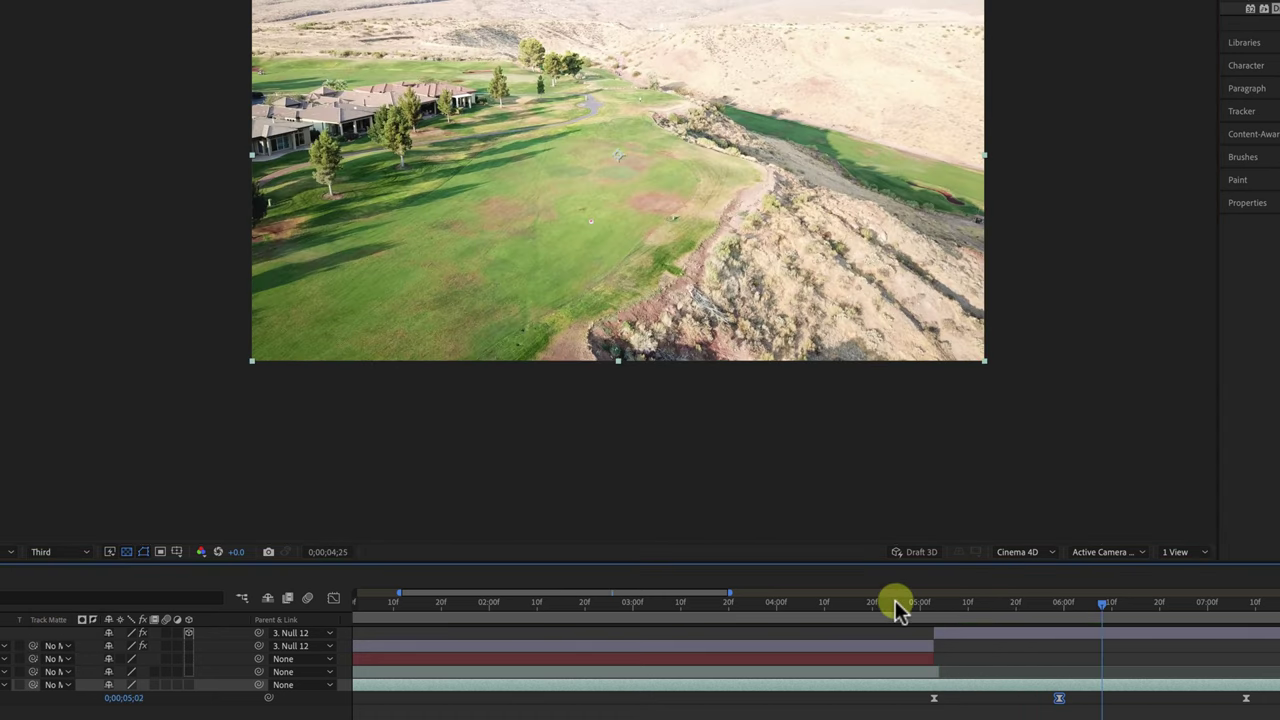
key(space)
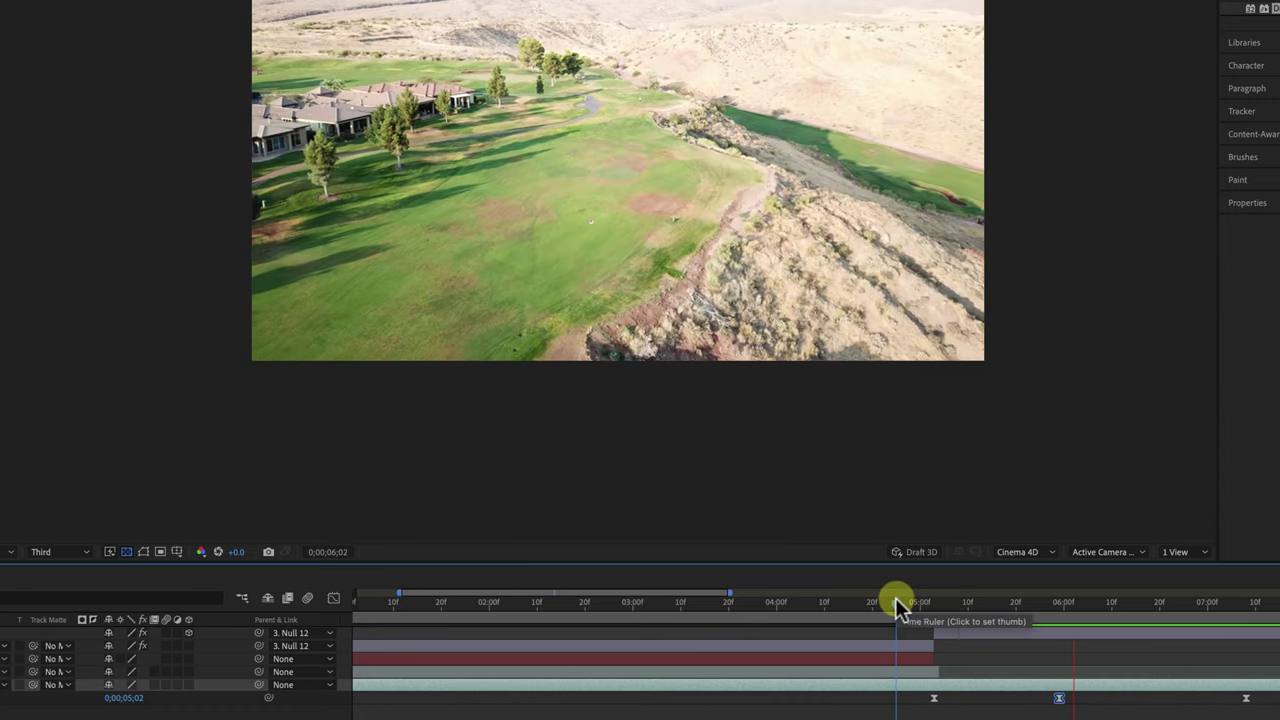
key(space)
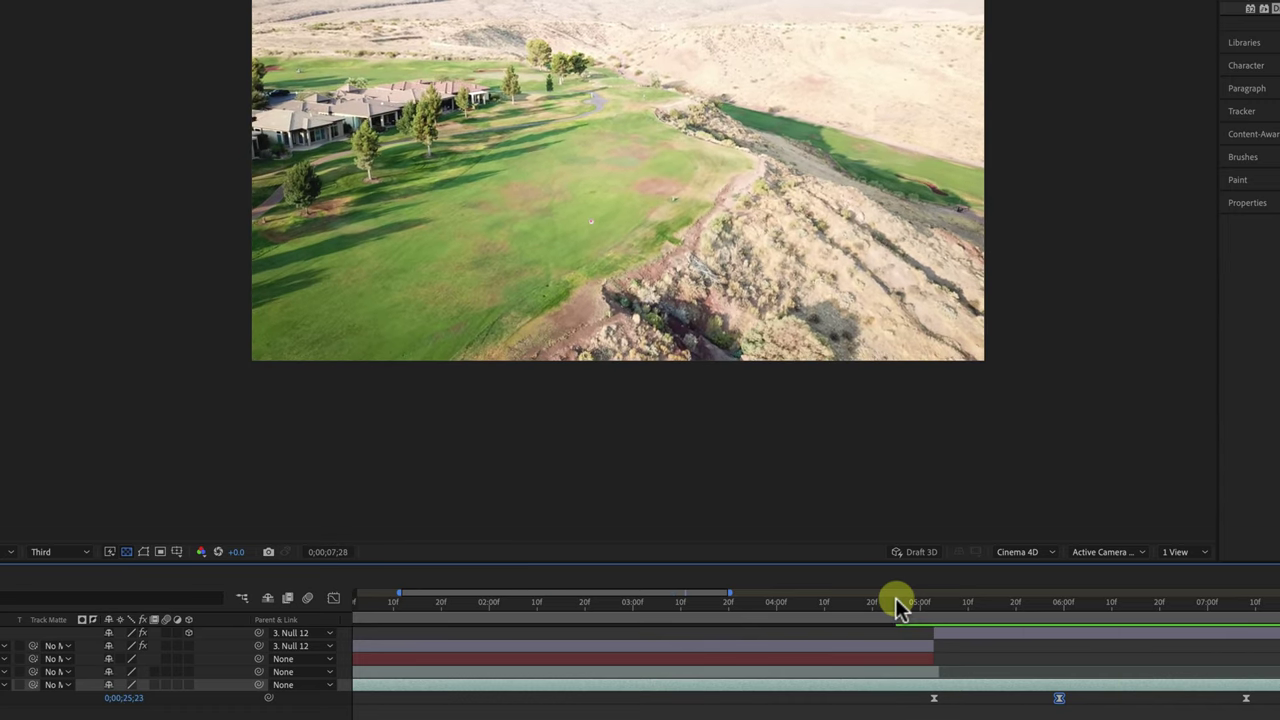
click(45, 552)
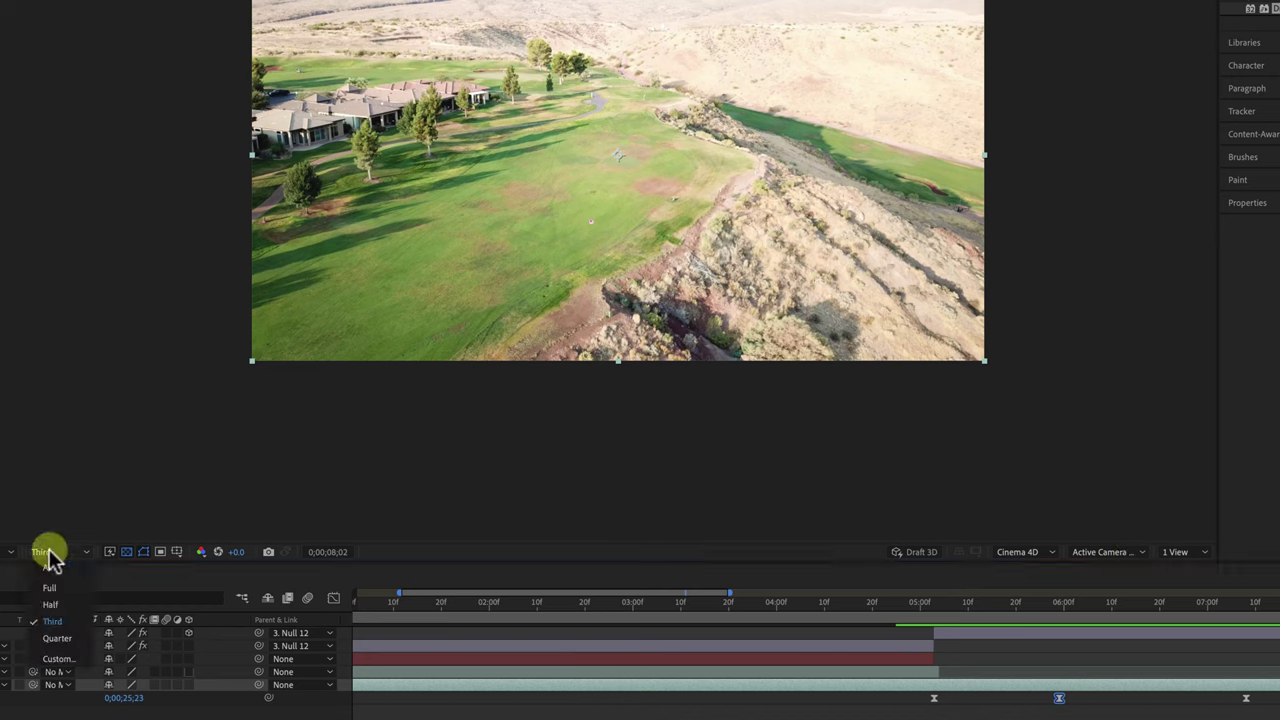
click(55, 586)
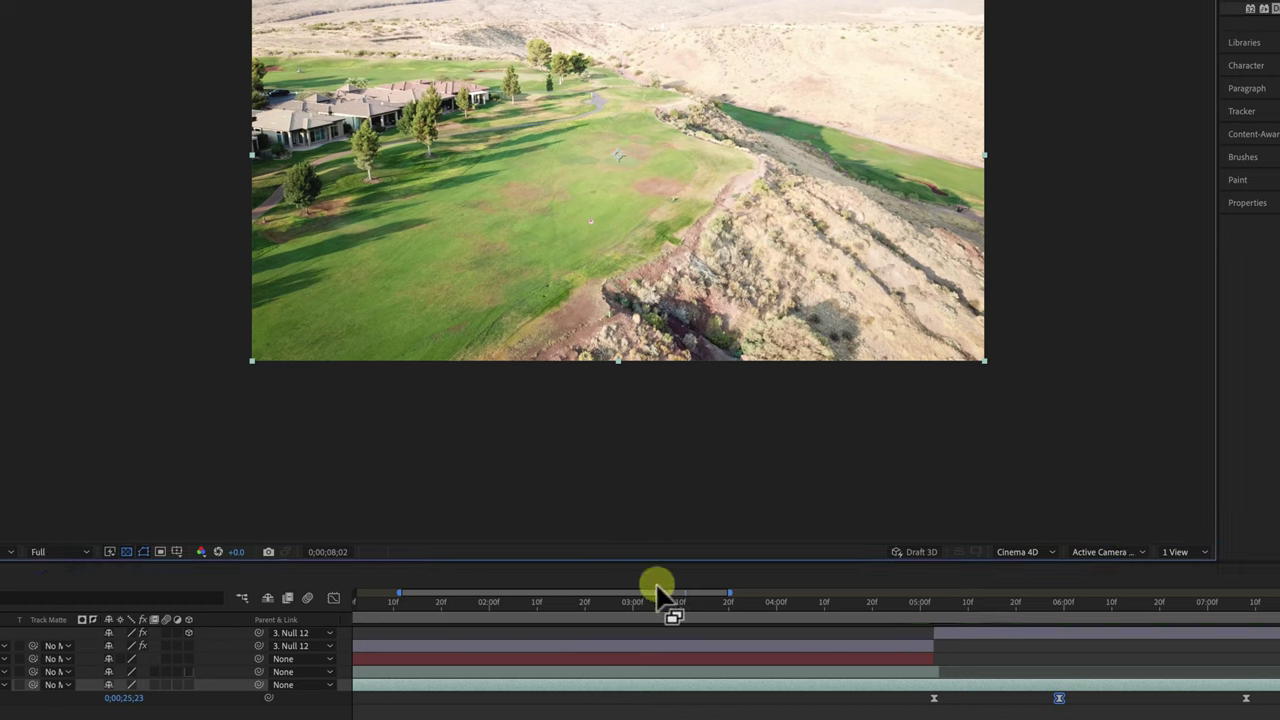
Step: Add a Position keyframe to the GolfBall layer at the impact frame, 0;00;05;03
click(933, 602)
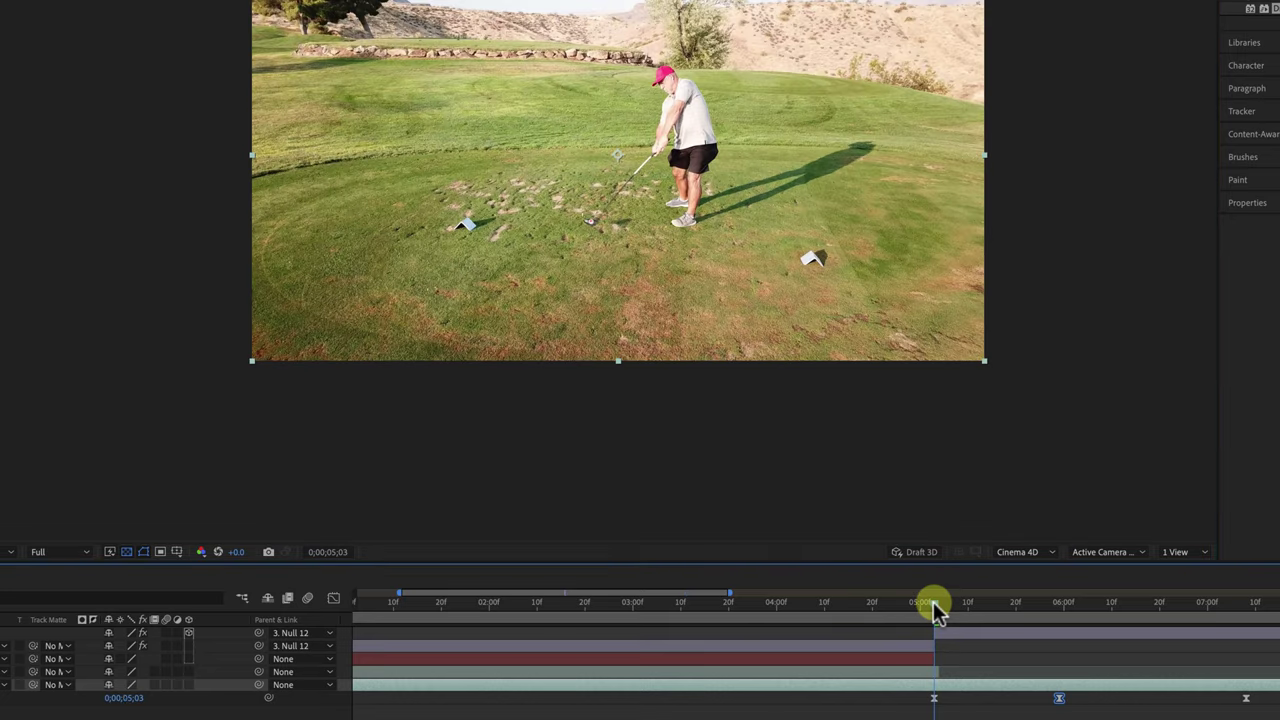
mouse_move(933, 601)
mouse_down()
mouse_move(1257, 614)
mouse_move(934, 622)
mouse_up()
click(946, 631)
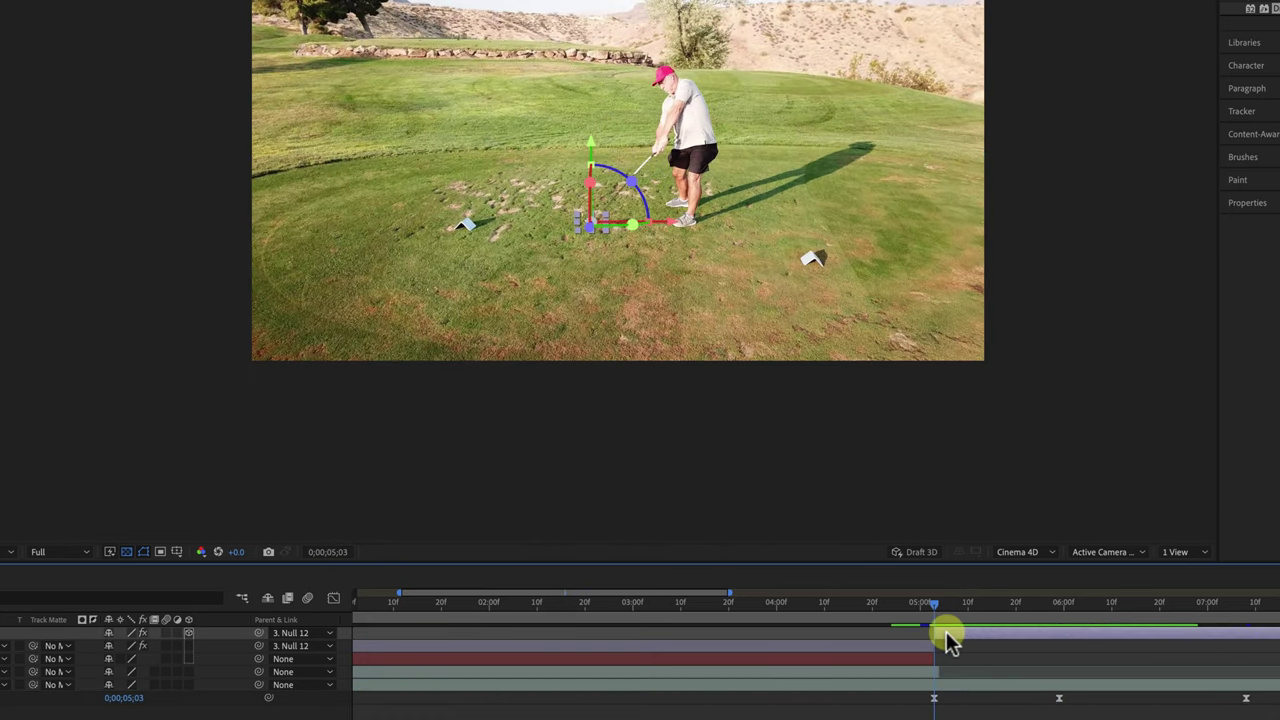
scroll(632, 242, up, 2)
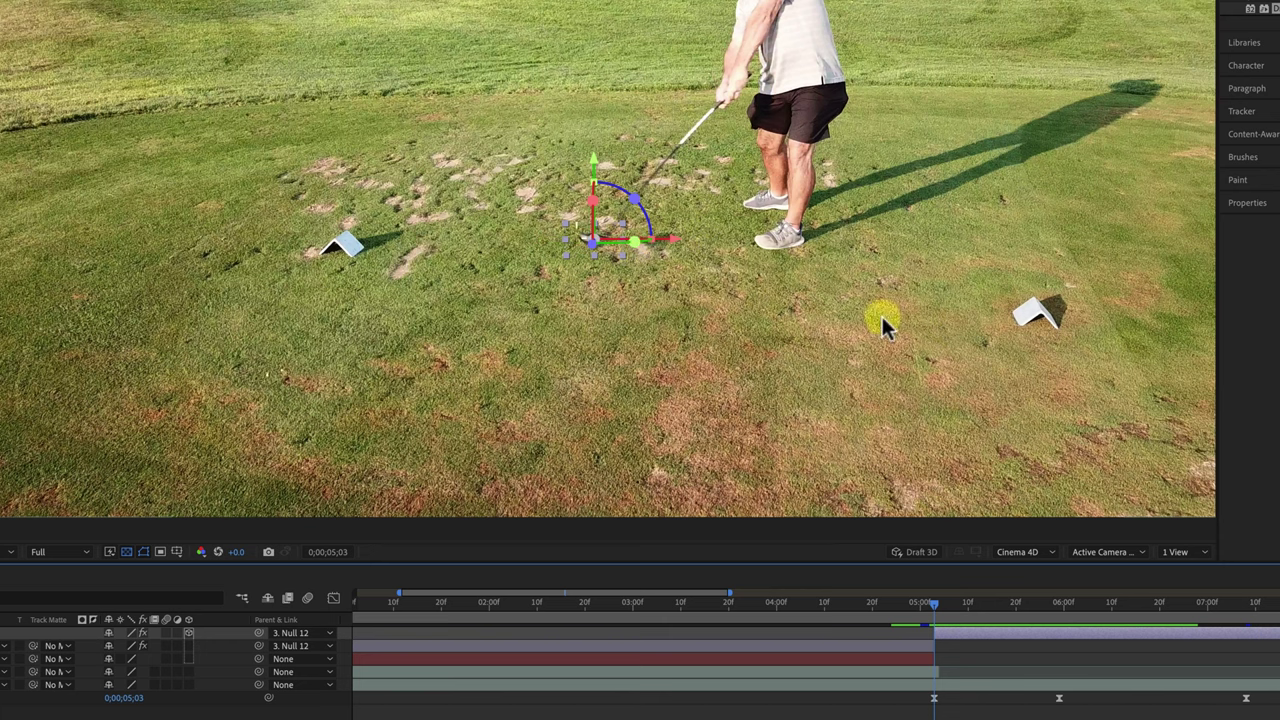
key(p)
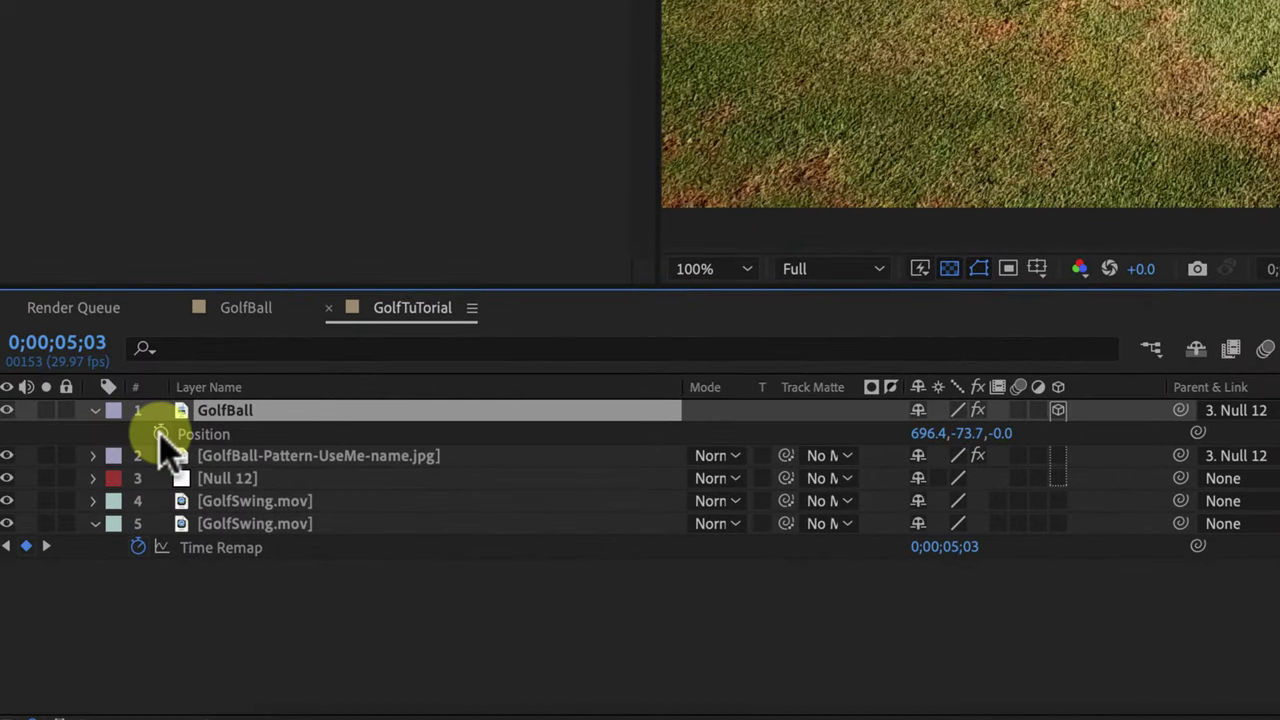
click(160, 436)
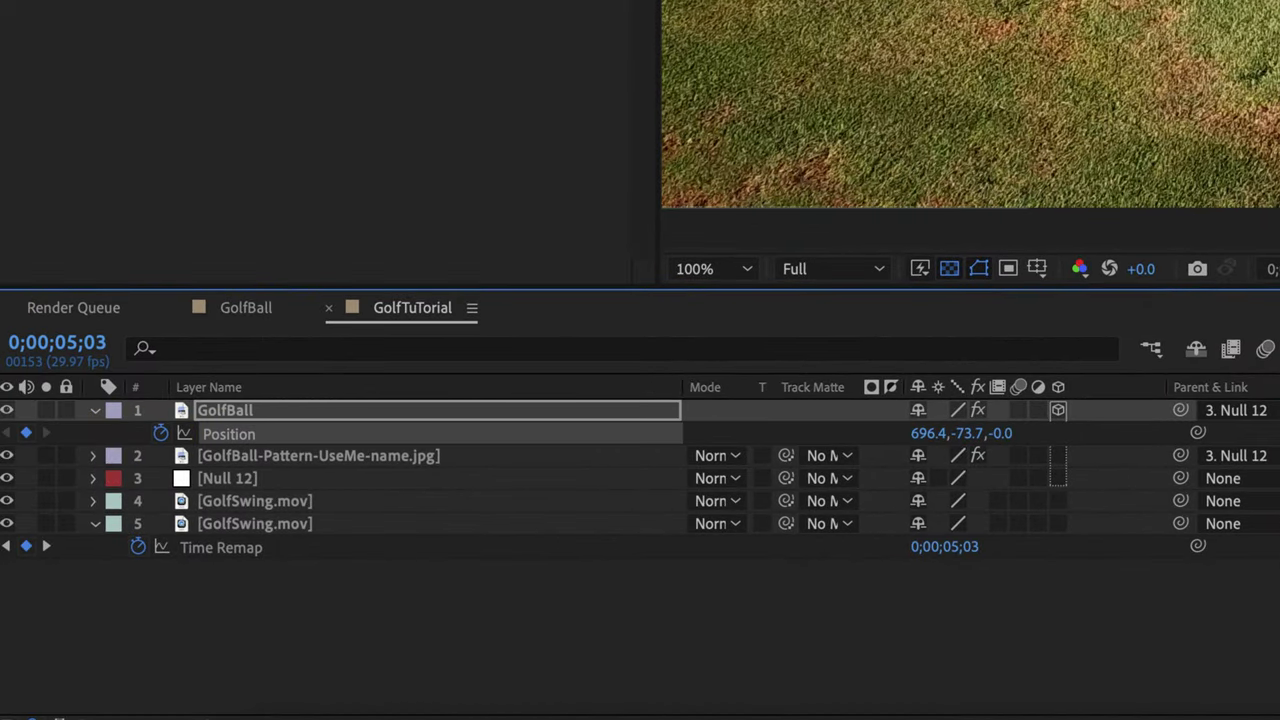
Step: Examine the frames following impact, from 0;00;05;03 to 0;00;05;07, comparing the ball's position with the pulling-back camera
scroll(1157, 234, up, 2)
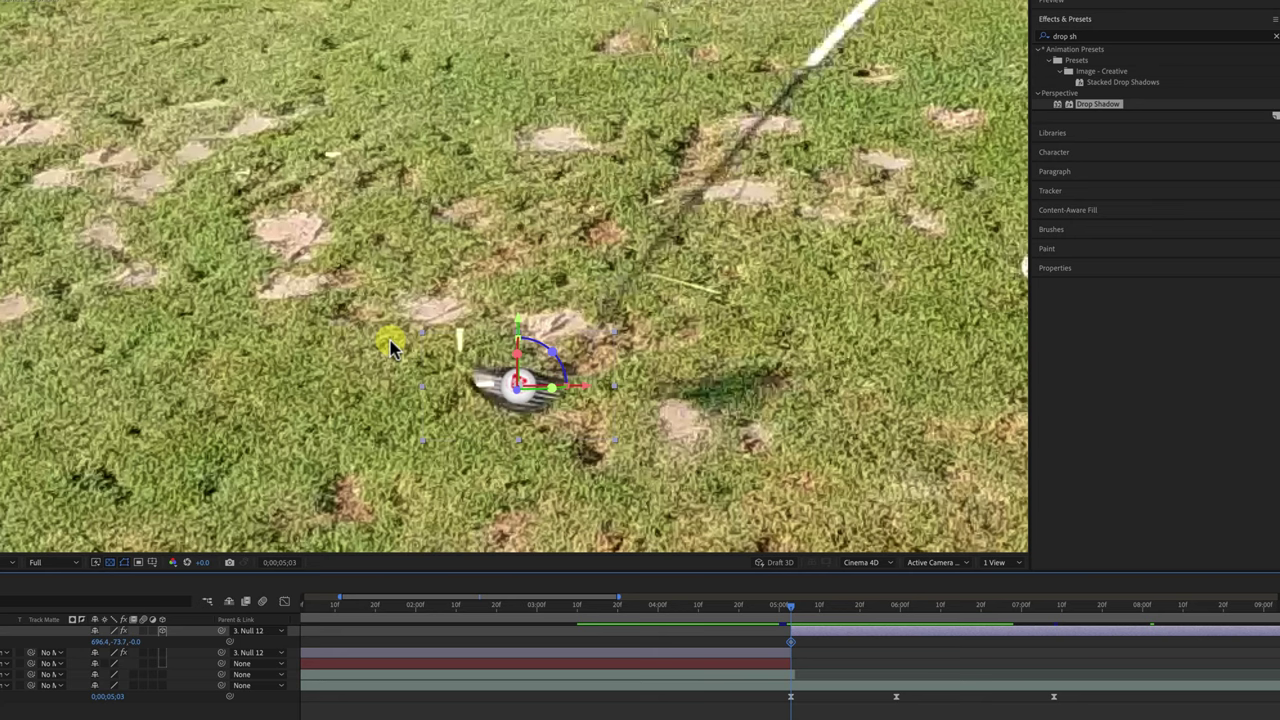
scroll(391, 347, down, 4)
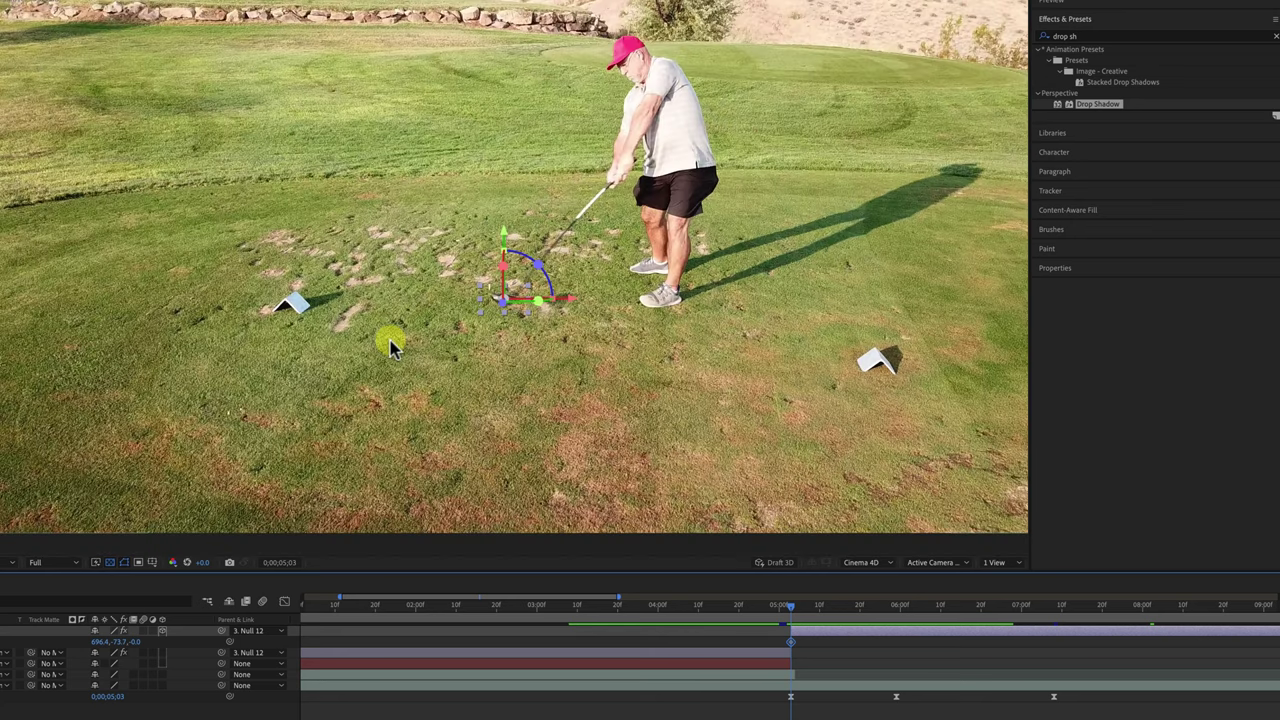
key(Page_Down)
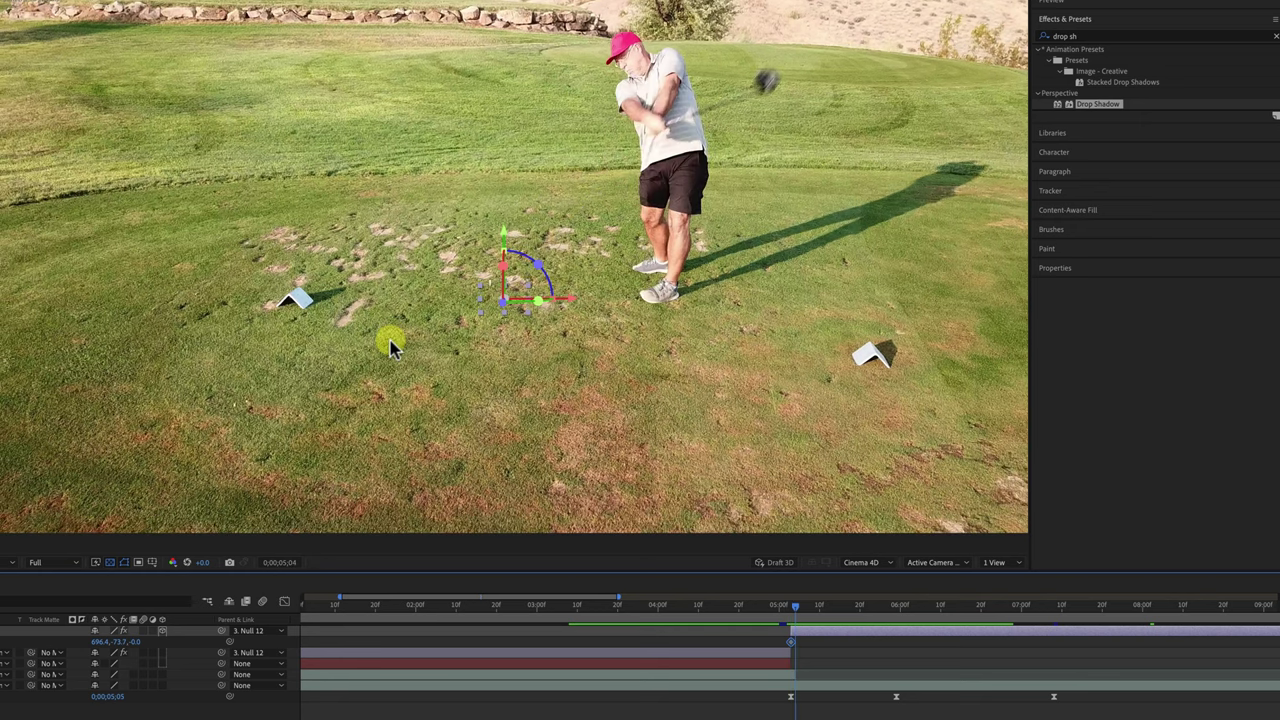
key(Page_Down)
key(Page_Down)
scroll(391, 347, down, 5)
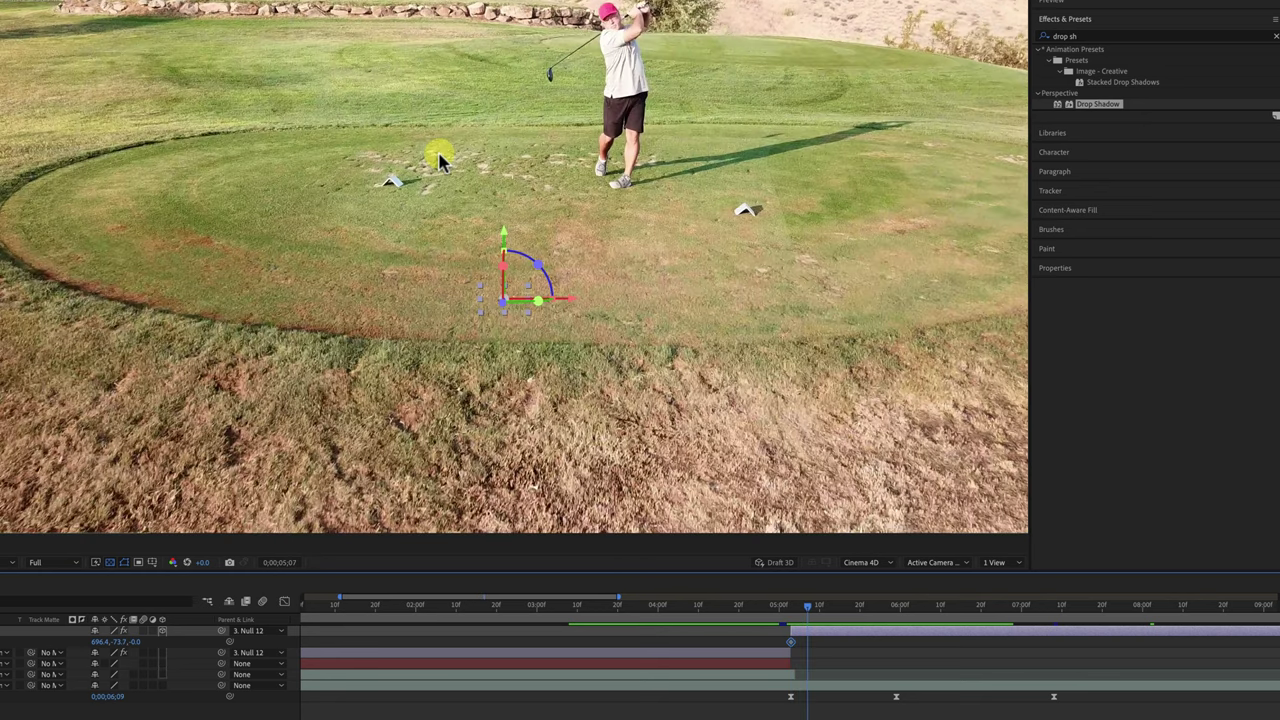
key(space)
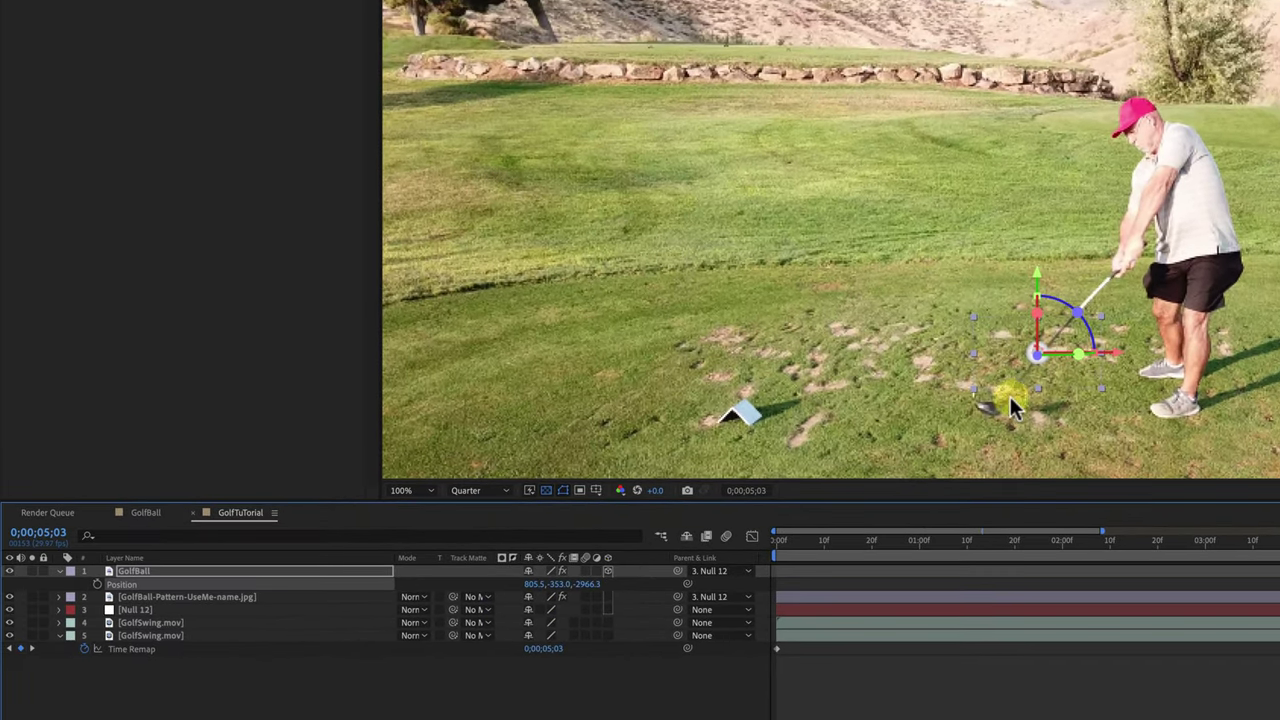
Step: Place the GolfBall layer at the club head with a Position keyframe of 715.5, -162.2, -1296.3 at 0;00;05;03
scroll(1013, 400, up, 3)
scroll(1029, 117, down, 5)
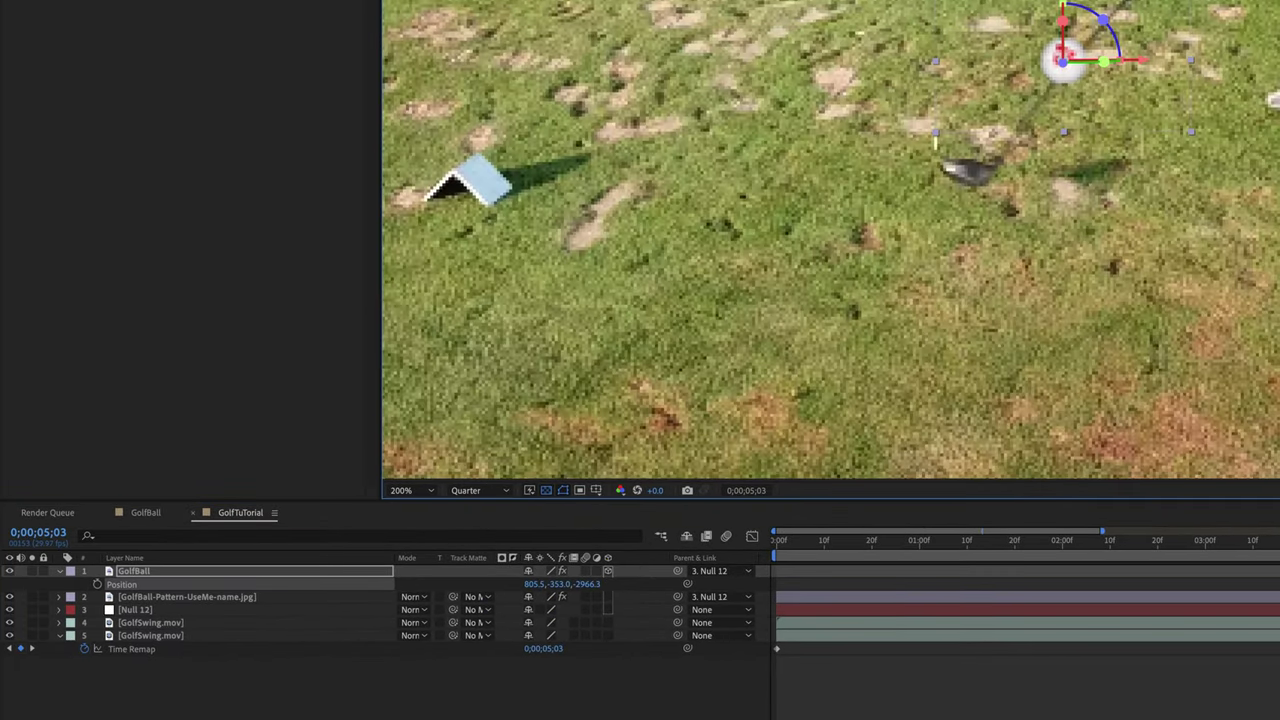
drag(576, 592, 657, 605)
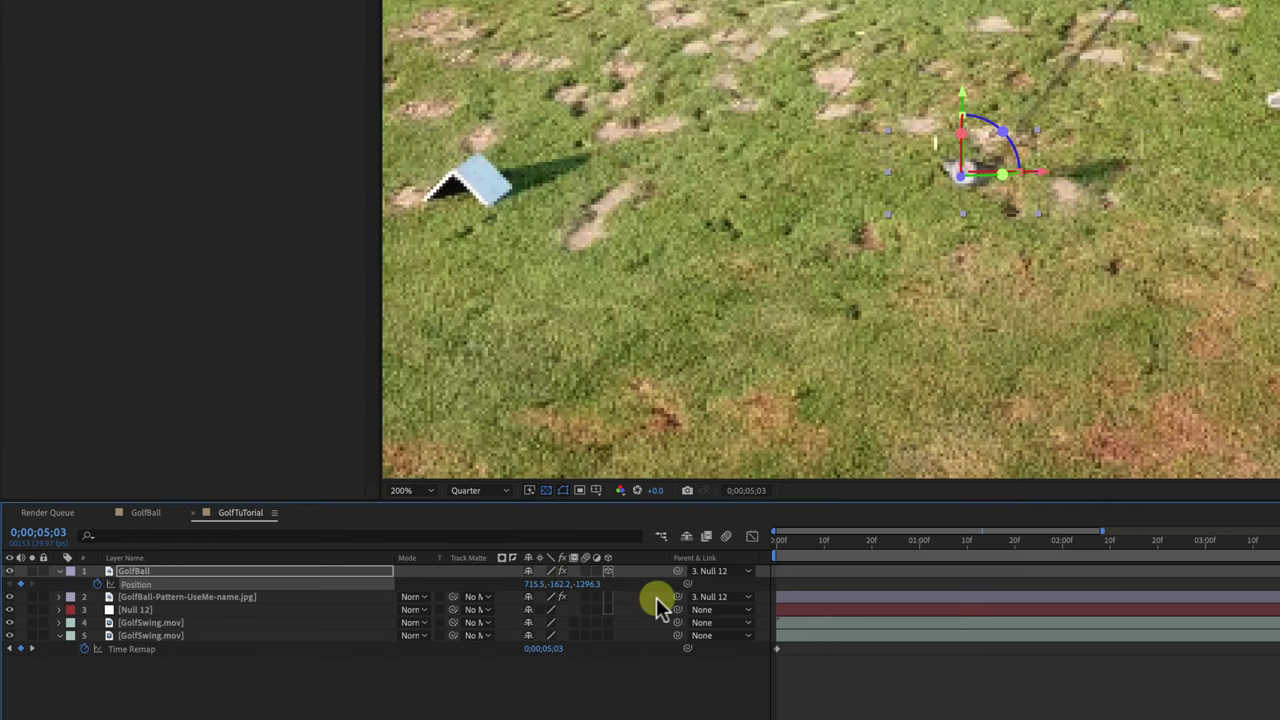
Step: Bring the ball closer and higher at 0;00;05;06 with a Position keyframe of 761.5, -359.1, -3276.3
key(Page_Down)
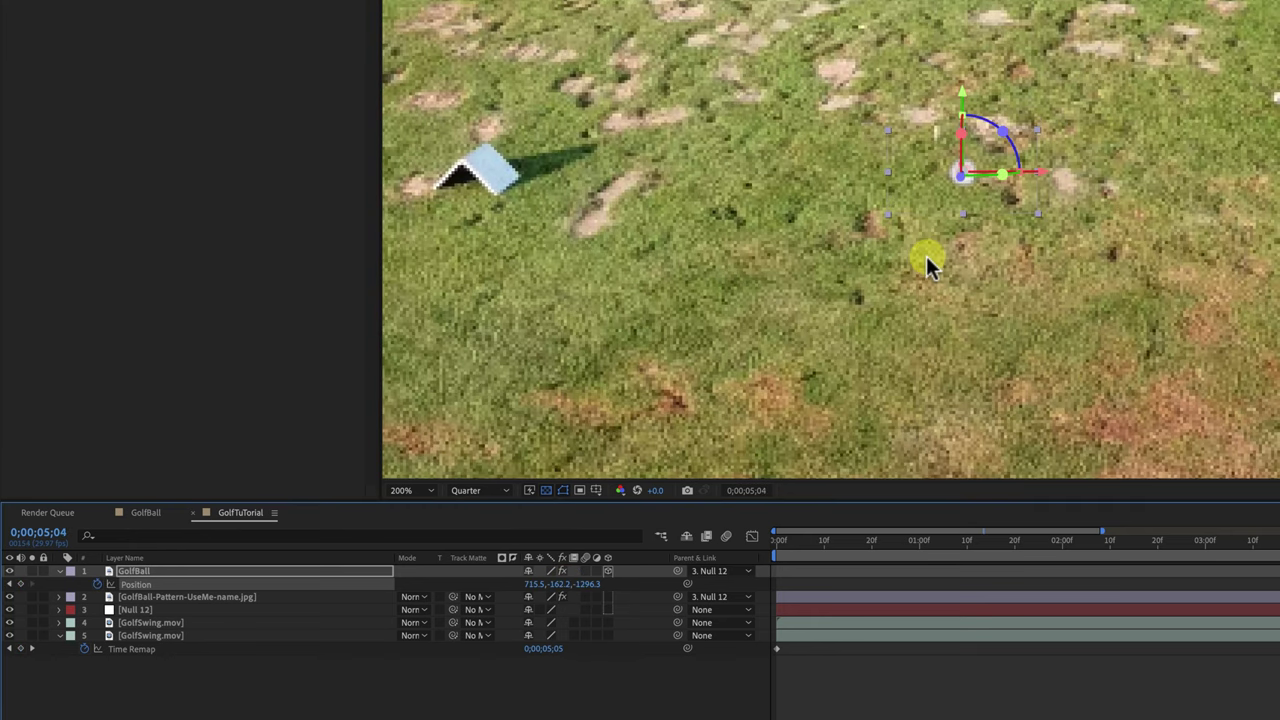
key(Page_Down)
key(Page_Down)
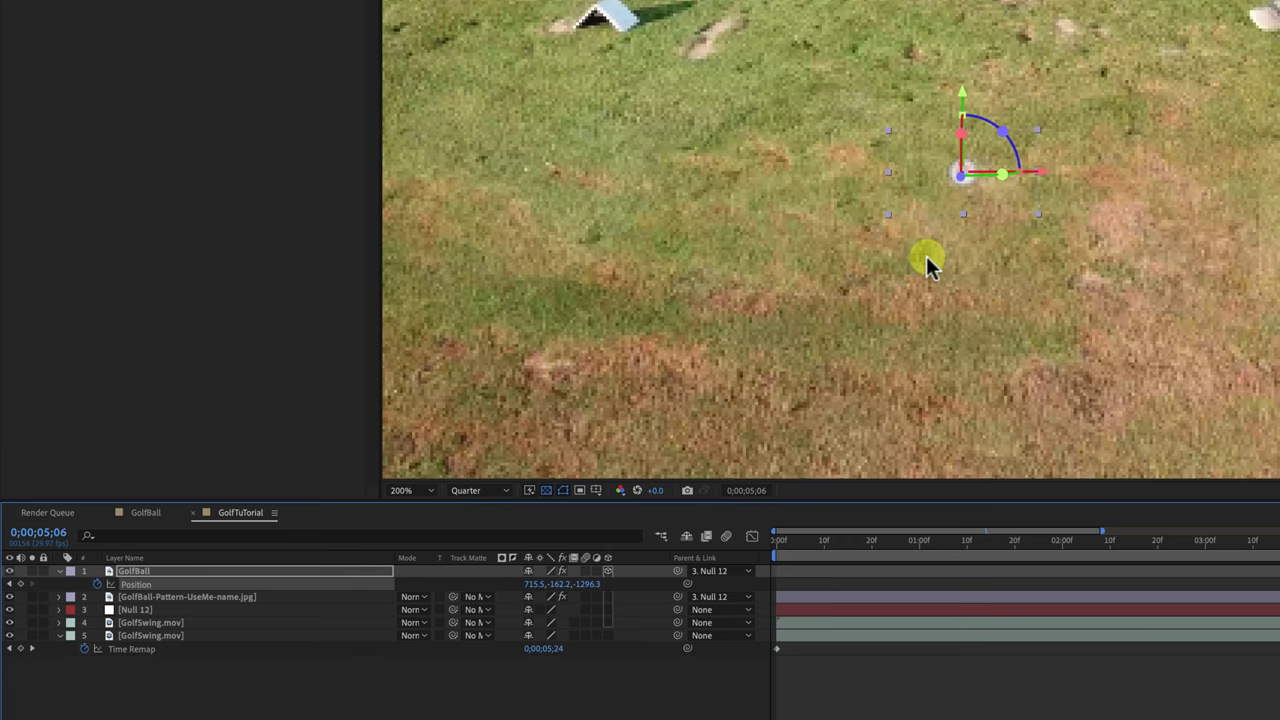
scroll(935, 103, down, 1)
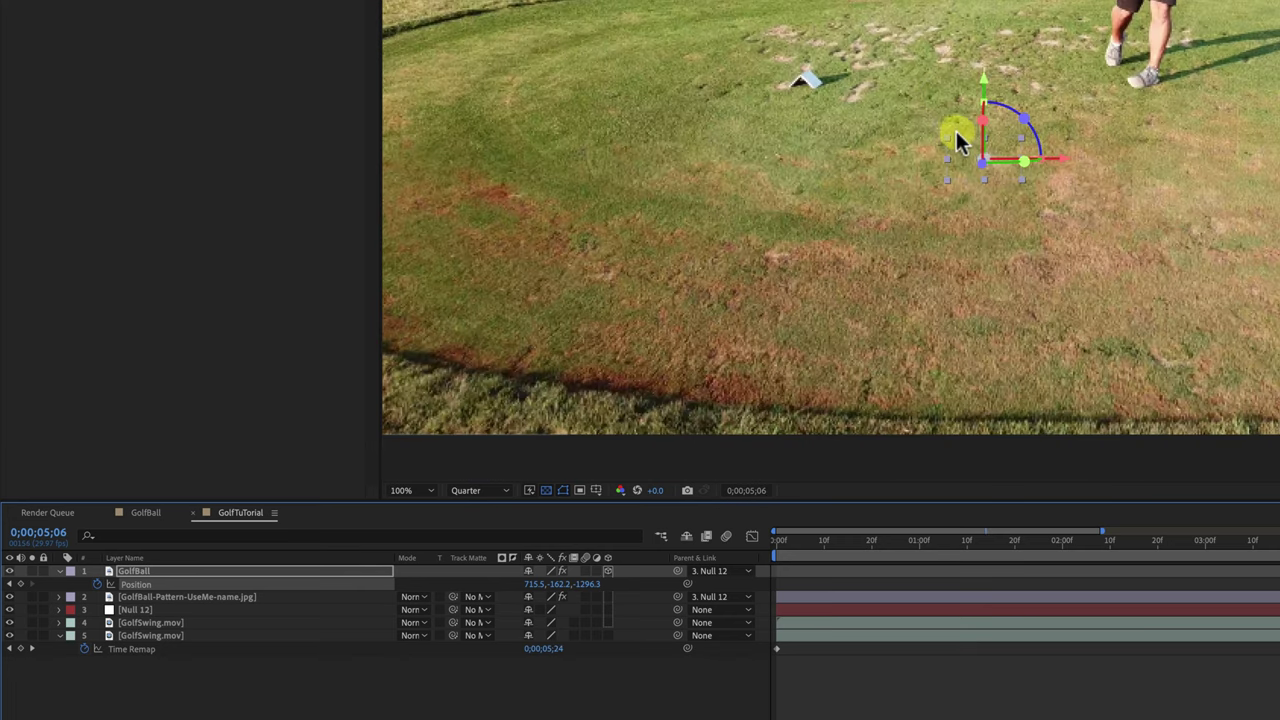
scroll(783, 102, down, 1)
scroll(838, 115, up, 1)
scroll(833, 115, down, 1)
scroll(808, 200, down, 1)
scroll(885, 164, down, 1)
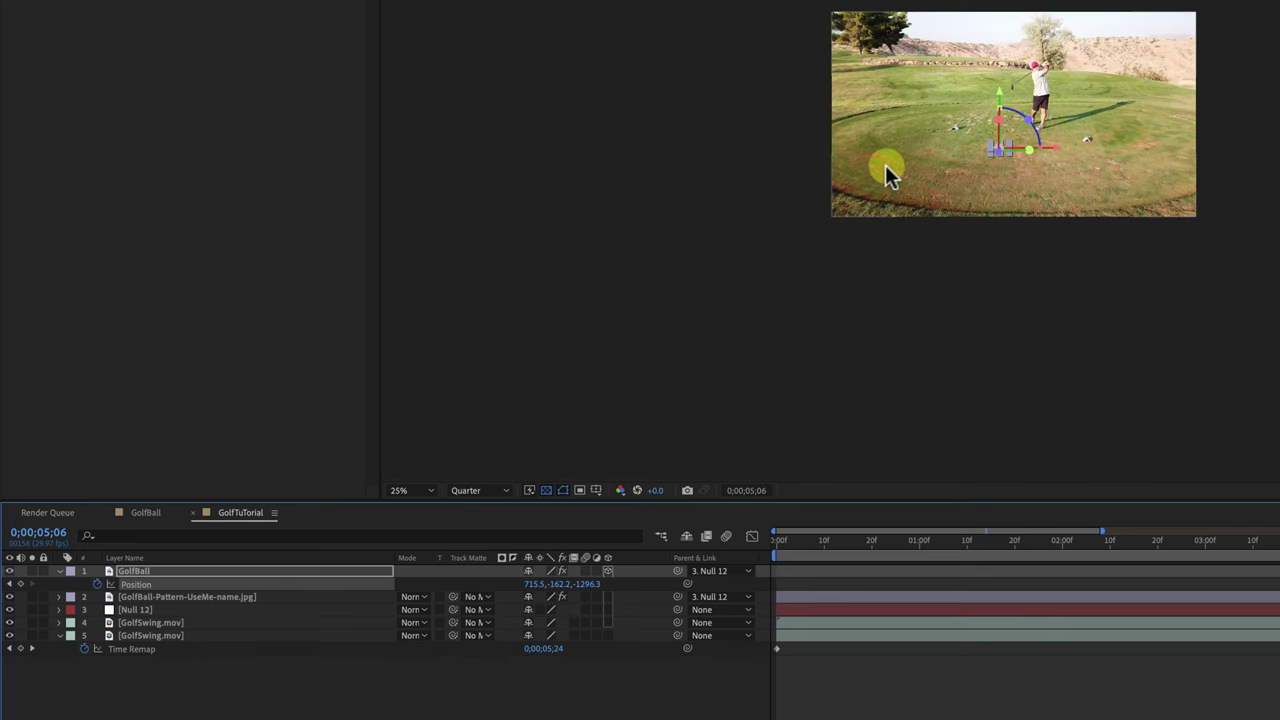
scroll(885, 164, up, 4)
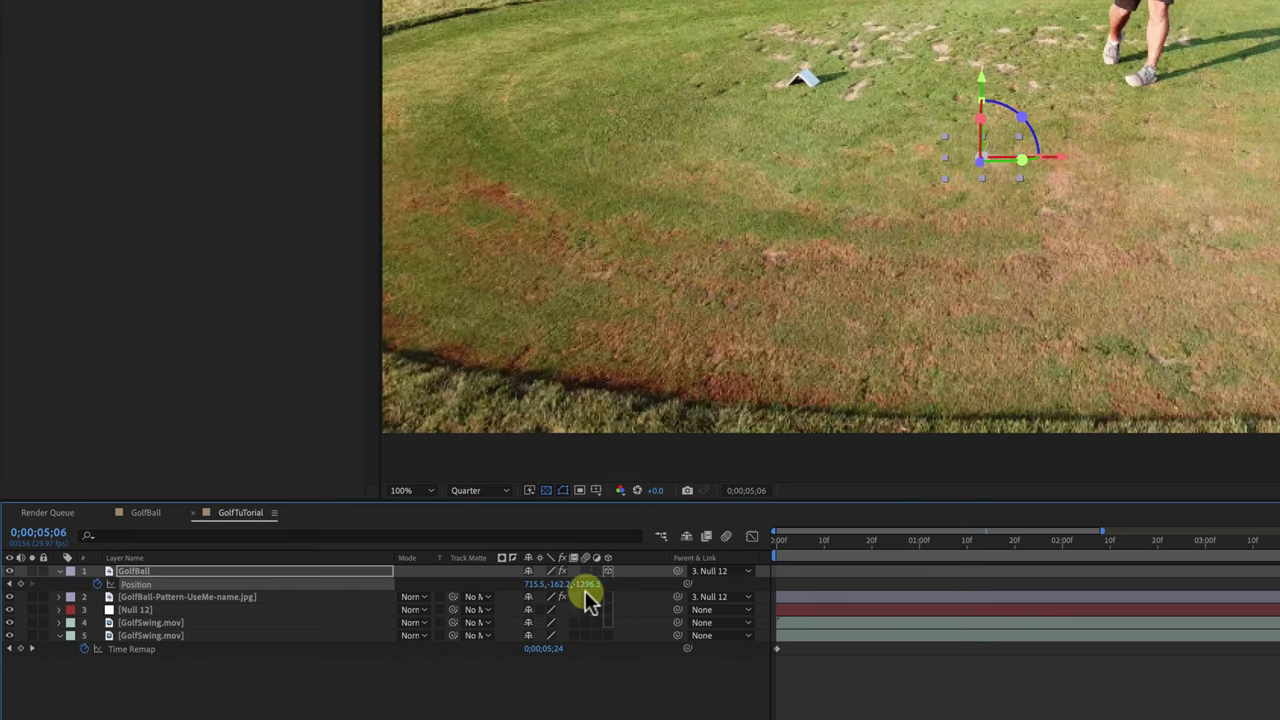
drag(588, 586, 427, 576)
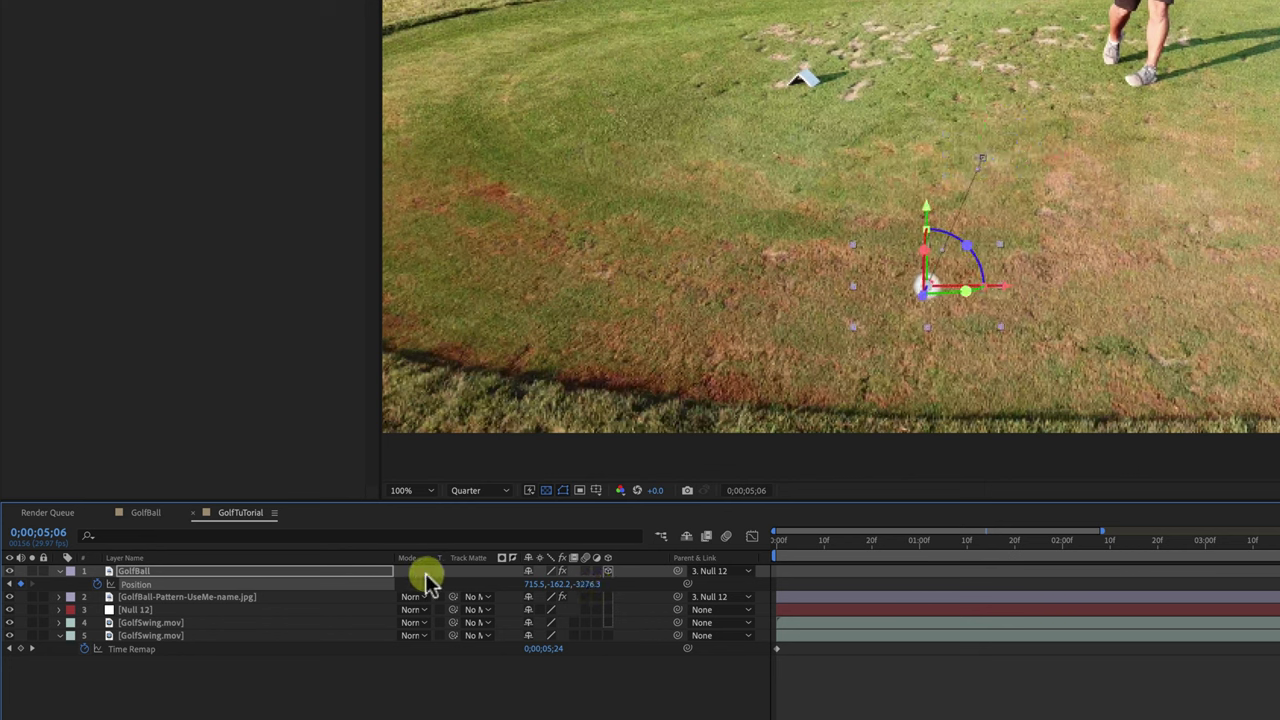
drag(982, 248, 1029, 86)
Step: Check the first flight frames and add a GolfBall Position keyframe of 787.4, -451.8, -4764.3 at 0;00;05;09
key(Page_Up)
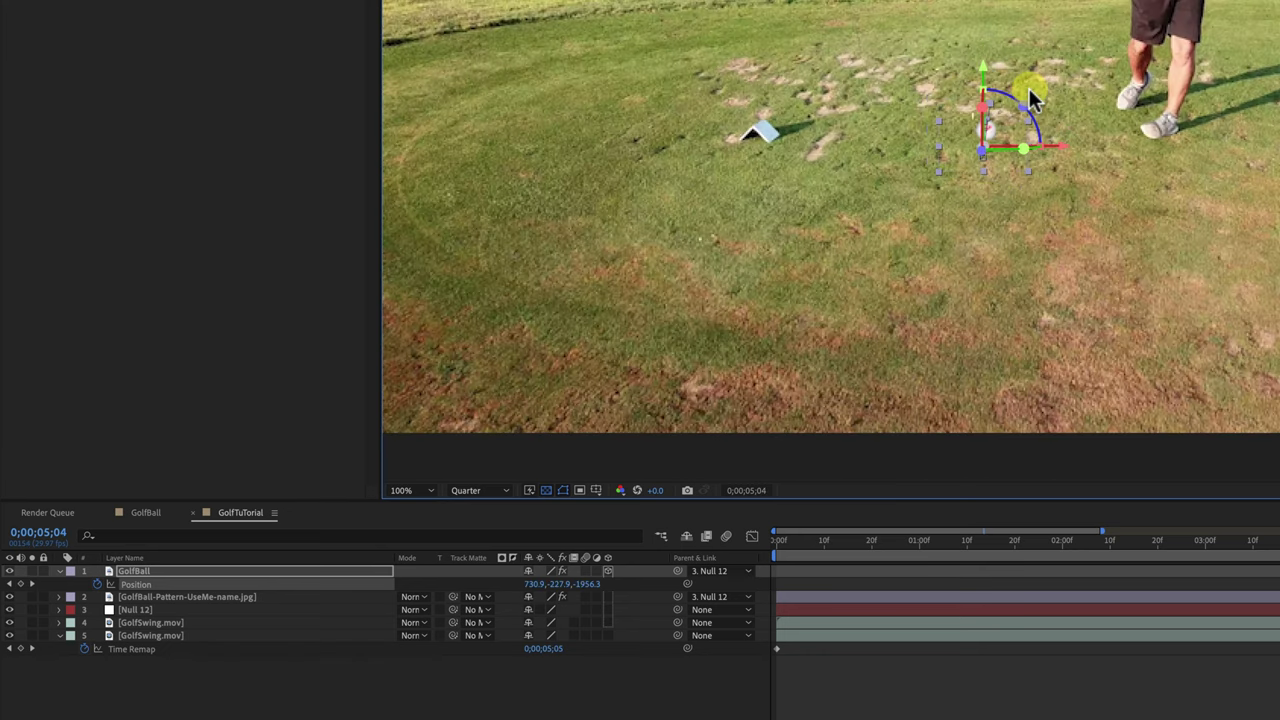
key(Page_Up)
key(Page_Down)
key(Page_Down)
key(Page_Down)
key(Page_Down)
key(Page_Down)
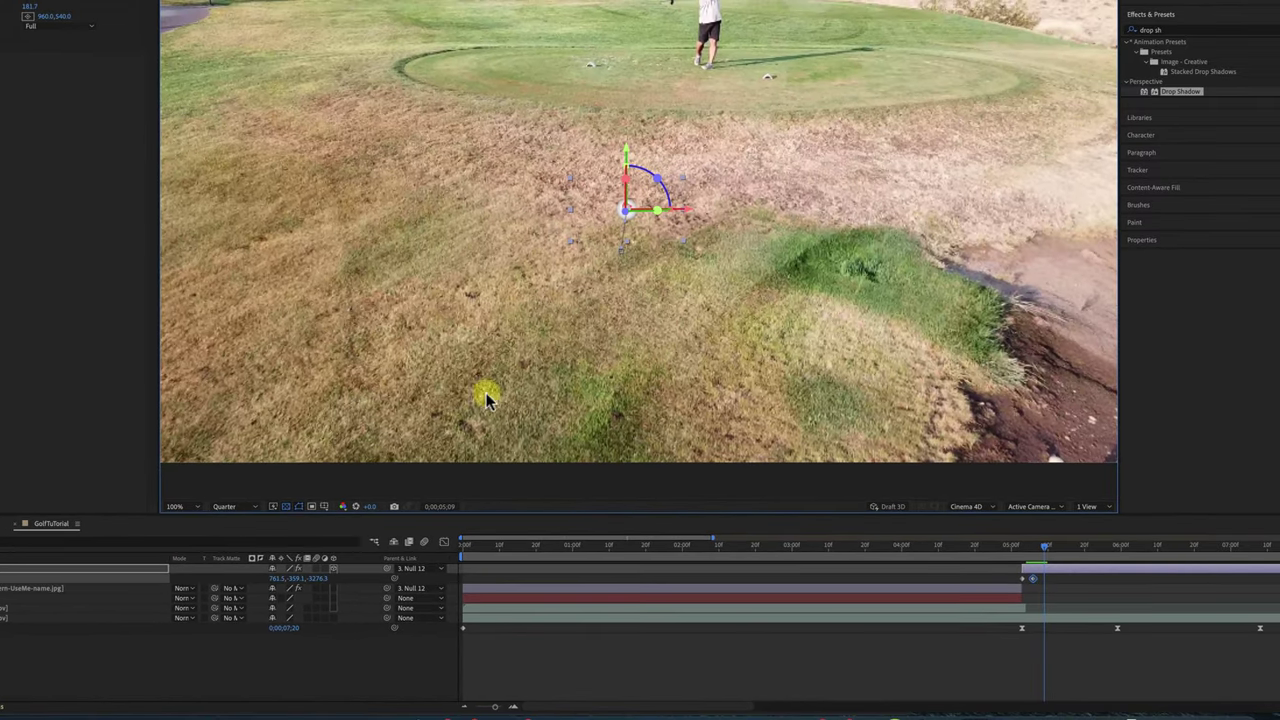
drag(316, 579, 270, 577)
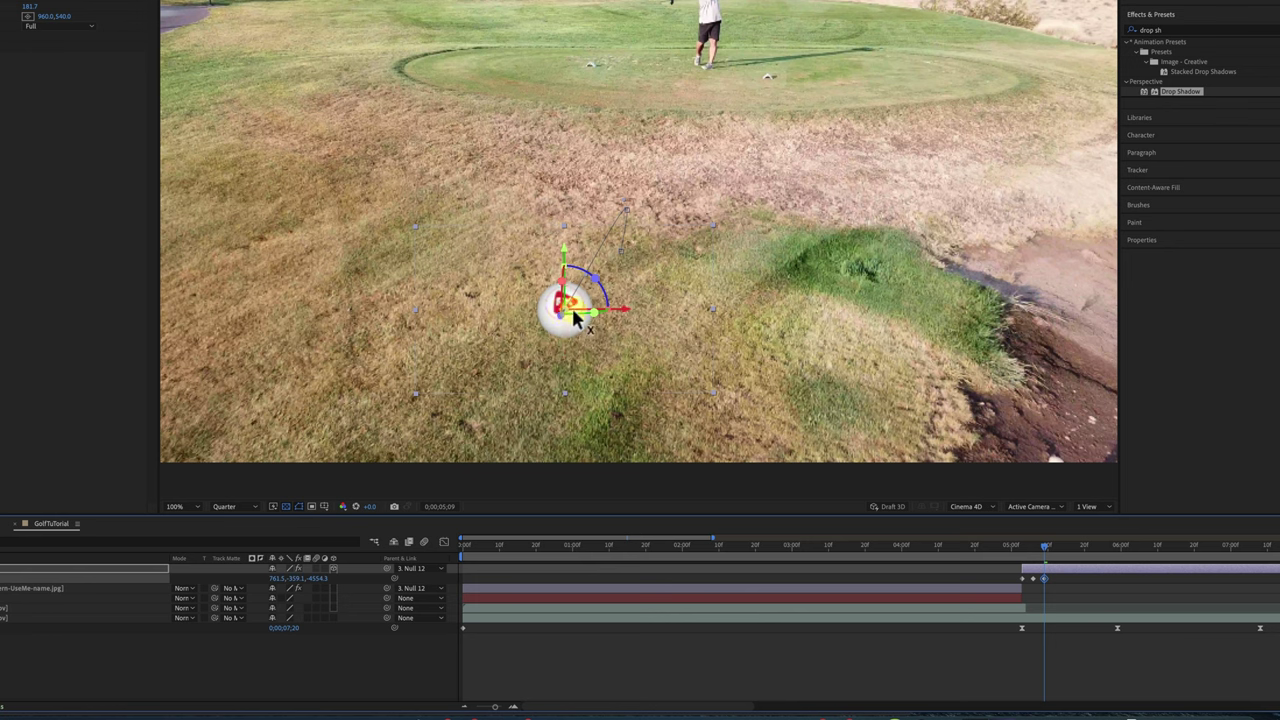
drag(580, 307, 627, 102)
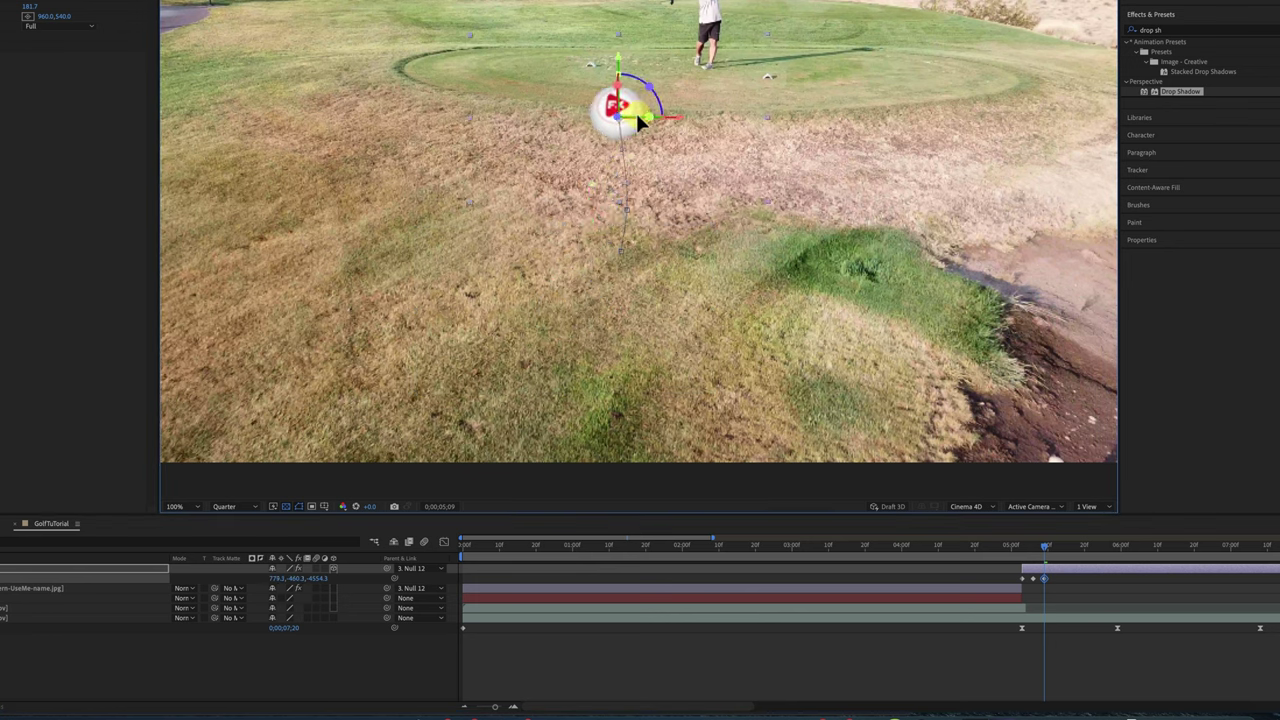
mouse_move(317, 586)
mouse_down()
mouse_move(331, 581)
mouse_move(303, 581)
mouse_up()
Step: Add a GolfBall Position keyframe of 802.8, -456.4, -5164.3 at 0;00;05;16 so the ball fills more of the frame
key(space)
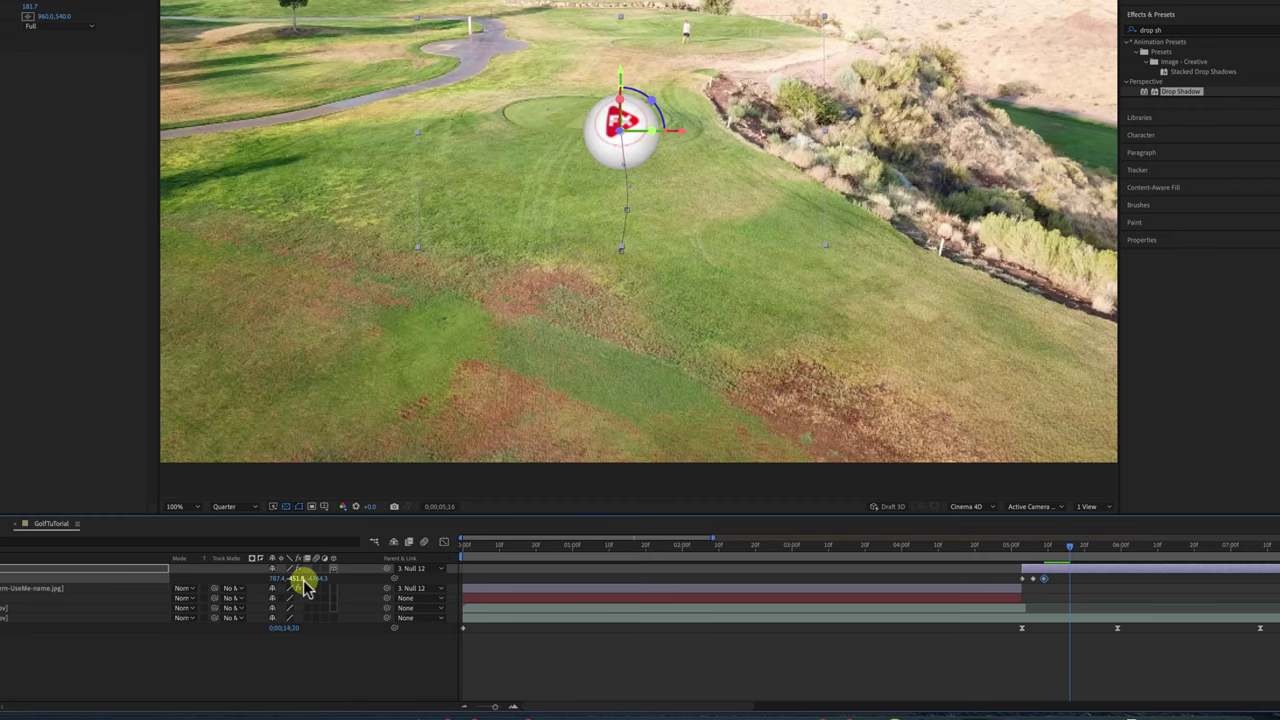
scroll(642, 373, up, 2)
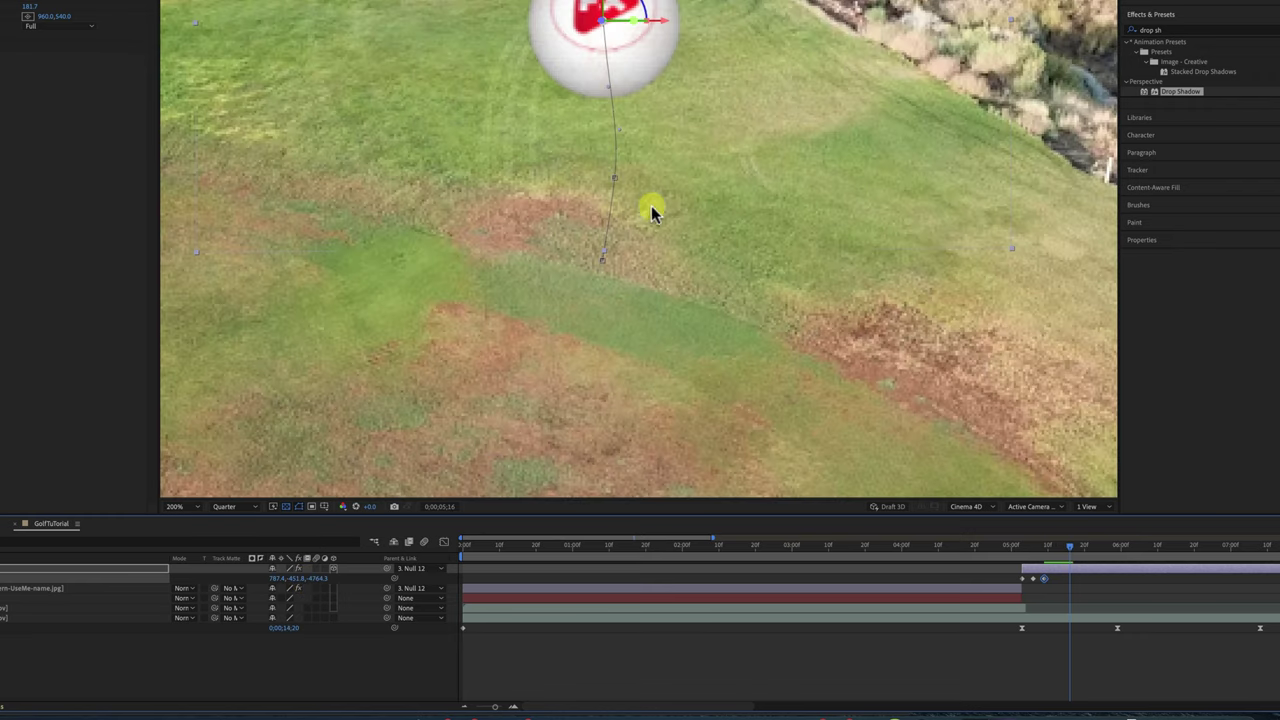
scroll(651, 209, down, 2)
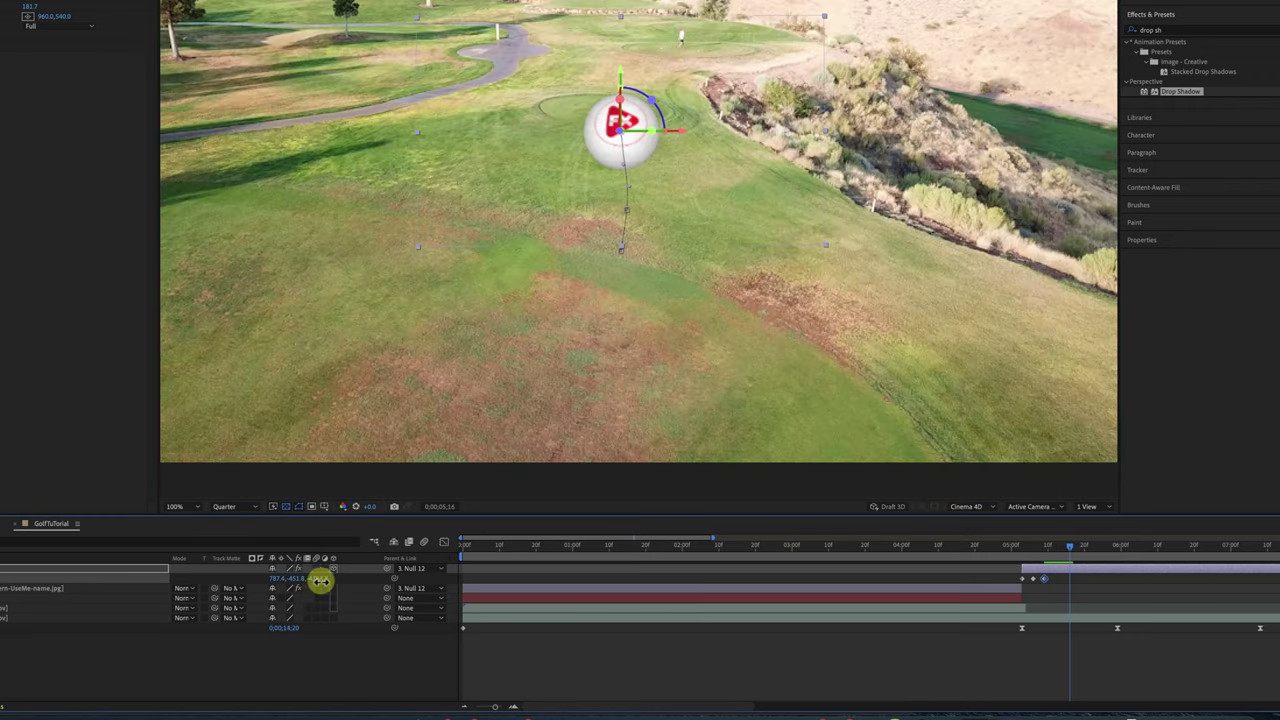
drag(320, 581, 286, 571)
scroll(845, 105, down, 2)
drag(597, 150, 665, 131)
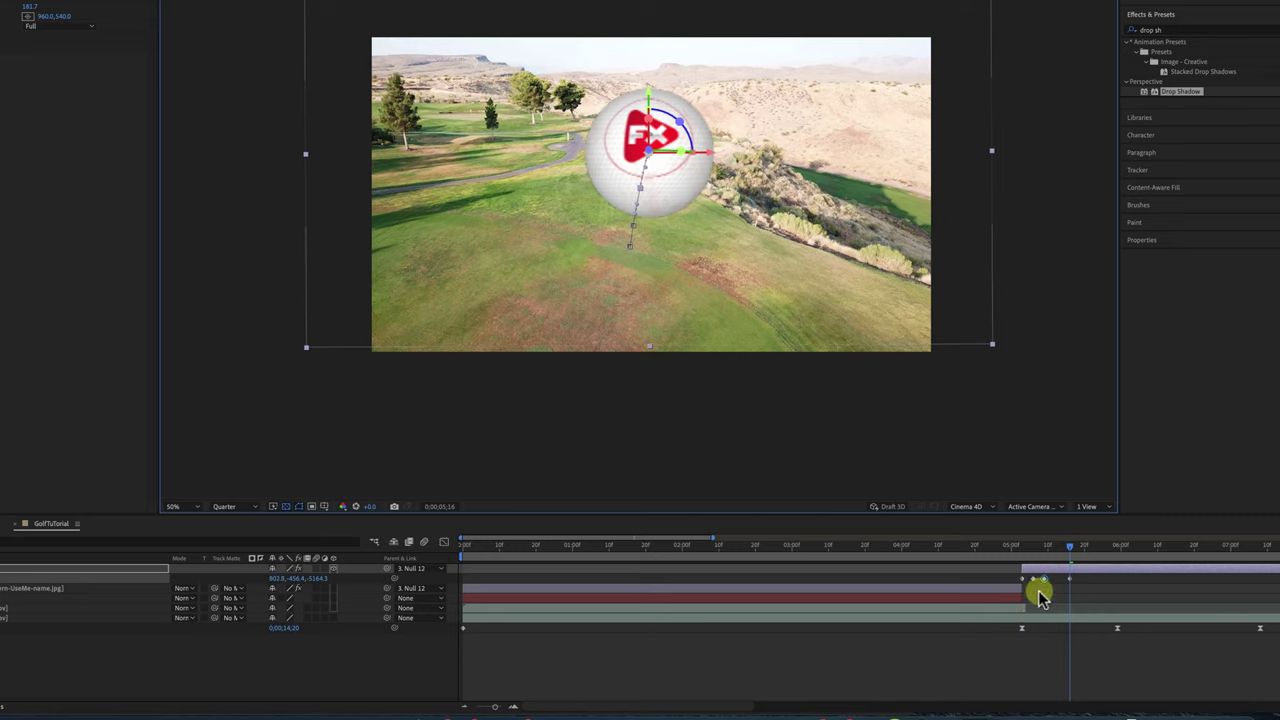
Step: Preview the ball's flight repeatedly from just before impact to judge its speed toward the camera
click(1015, 549)
key(space)
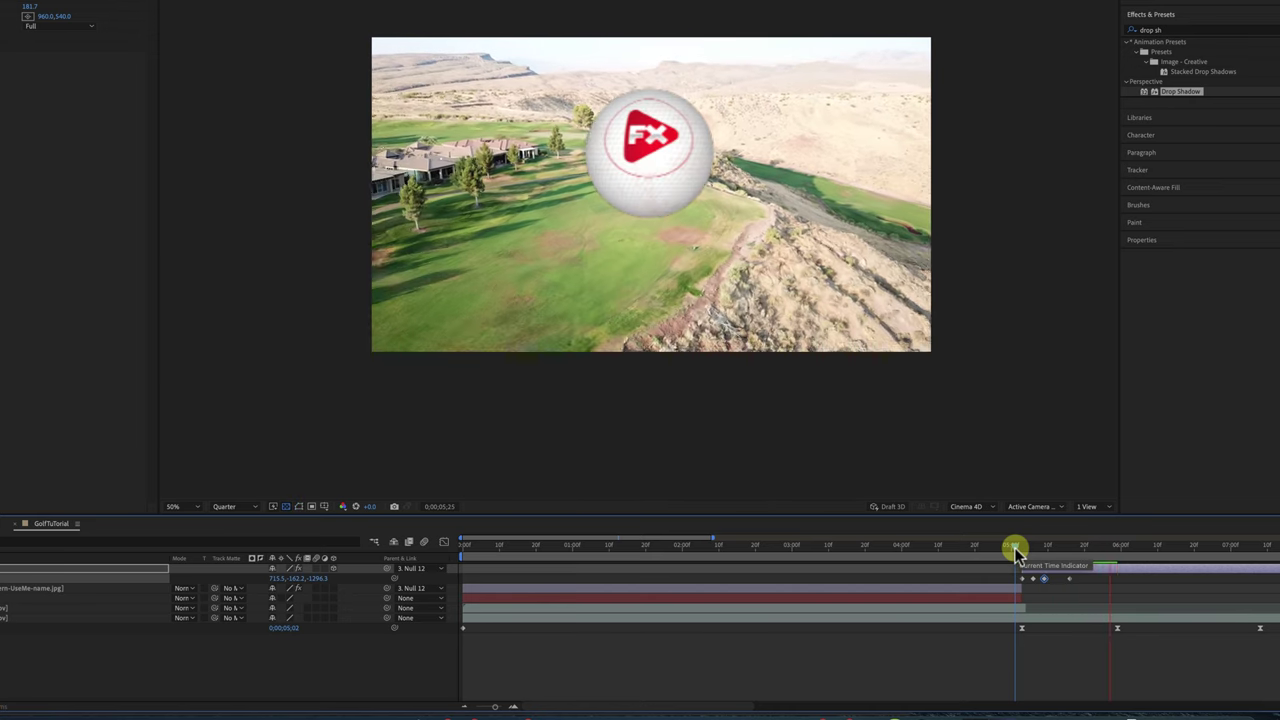
key(space)
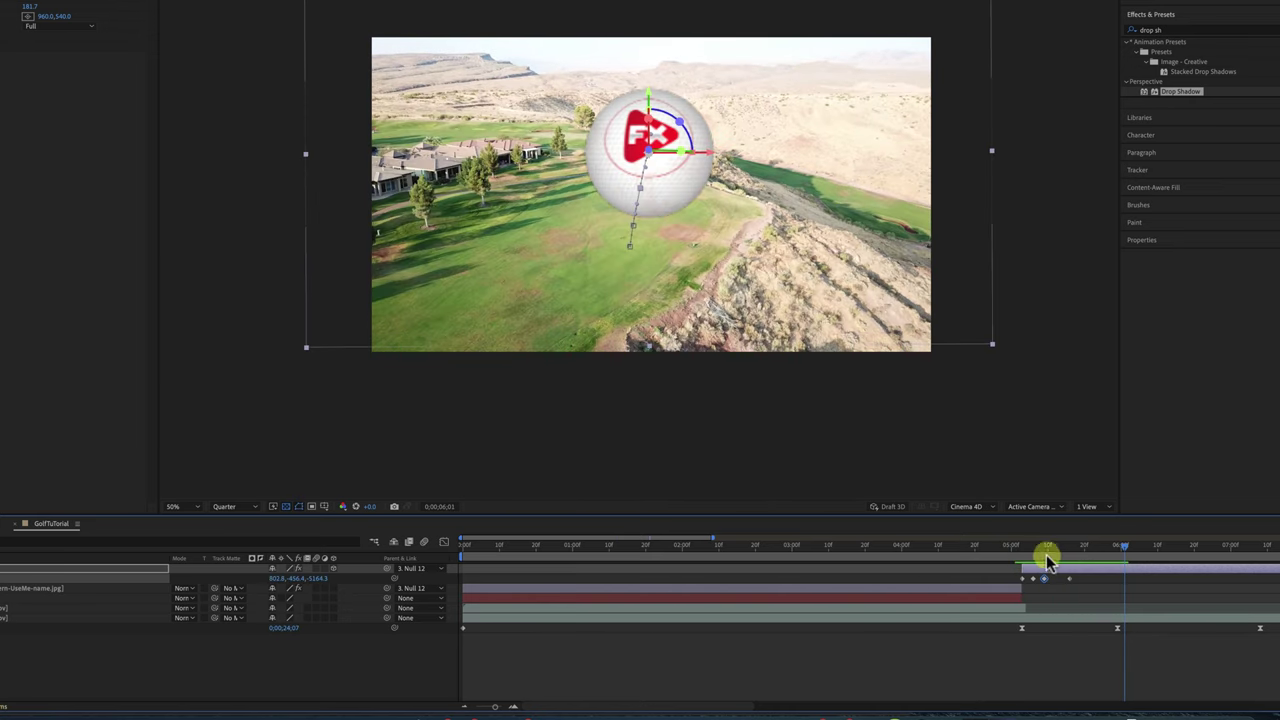
click(1015, 550)
key(space)
key(space)
click(1012, 550)
key(space)
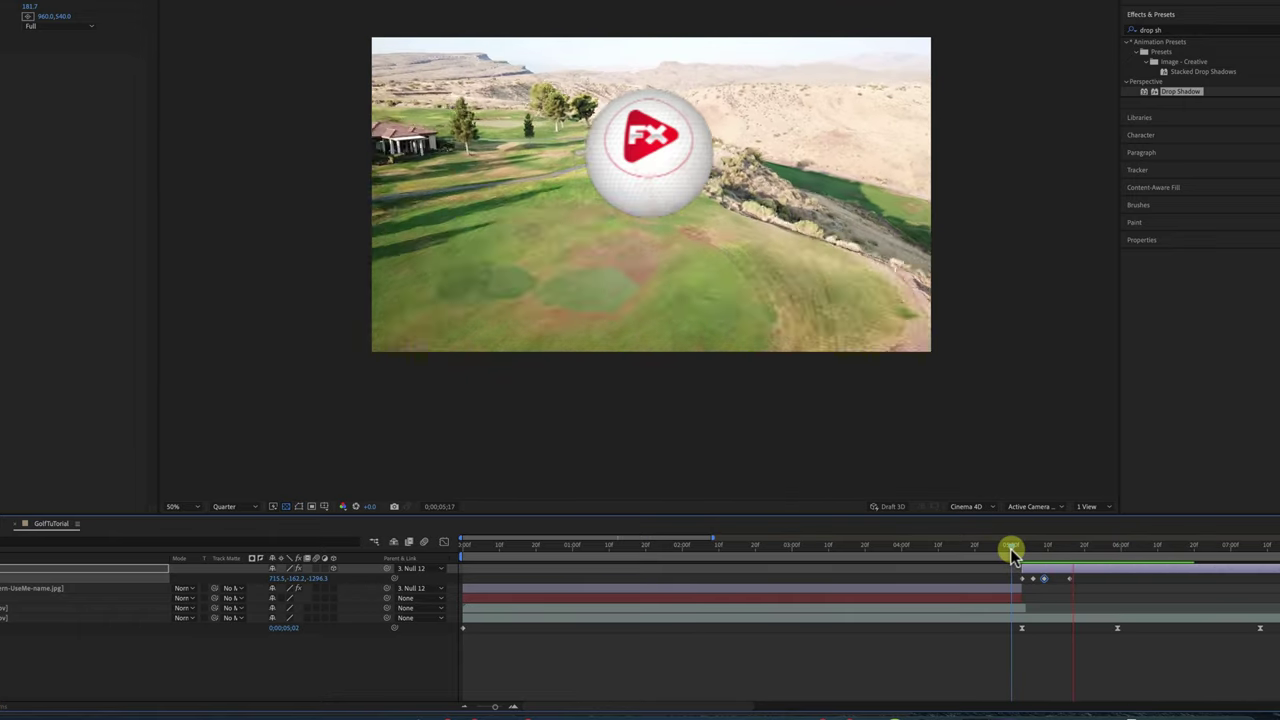
key(space)
Step: Set the preview resolution to Full and play the ball's flight from the impact frame, 0;00;05;03
drag(1031, 550, 1022, 548)
click(223, 507)
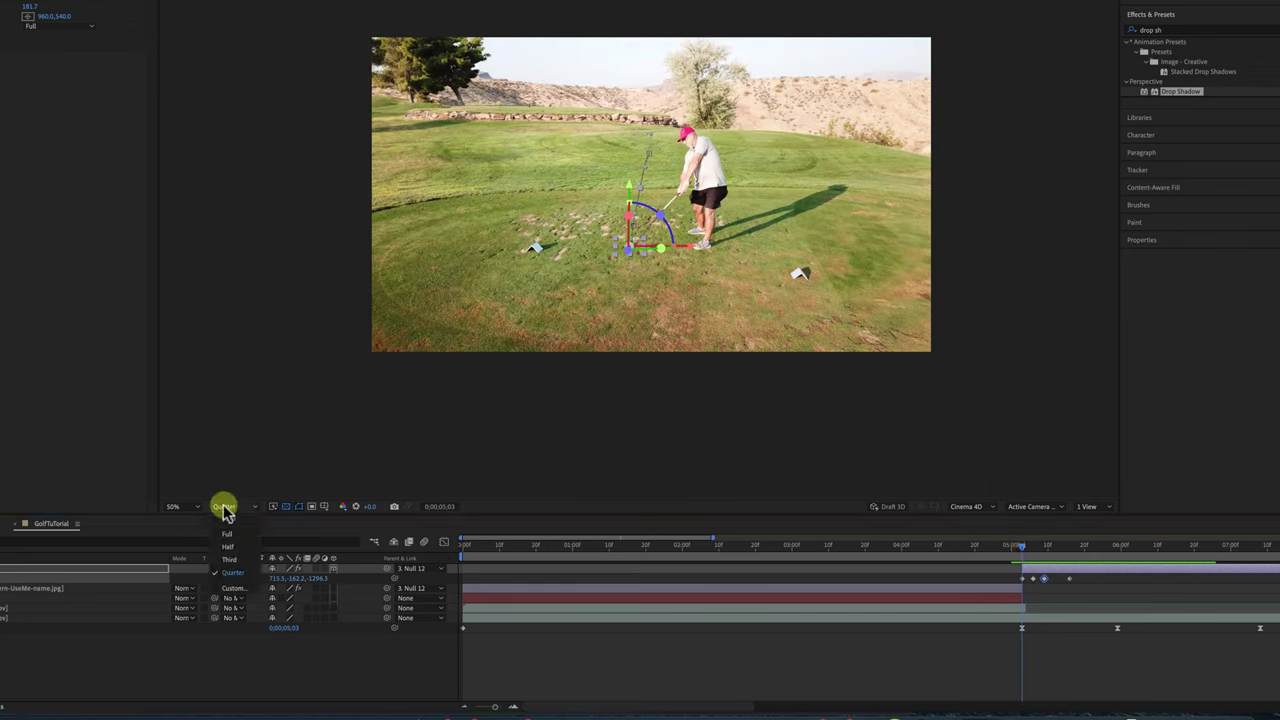
click(233, 529)
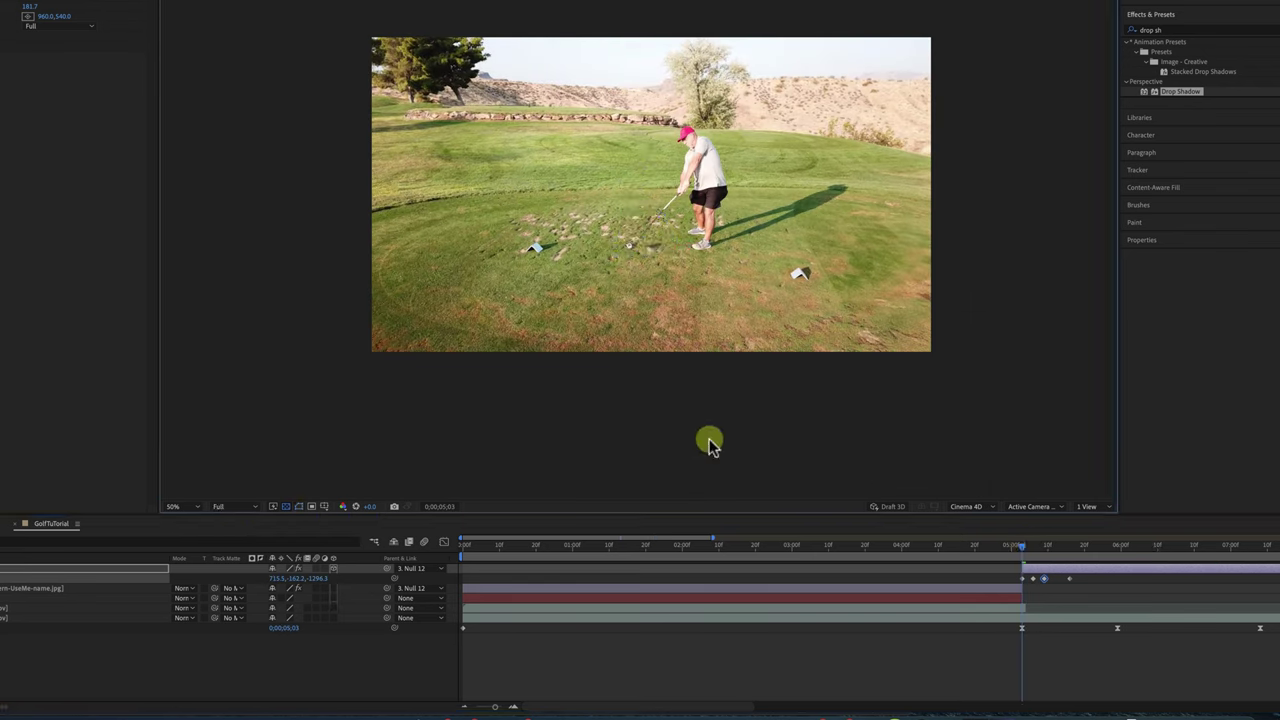
key(space)
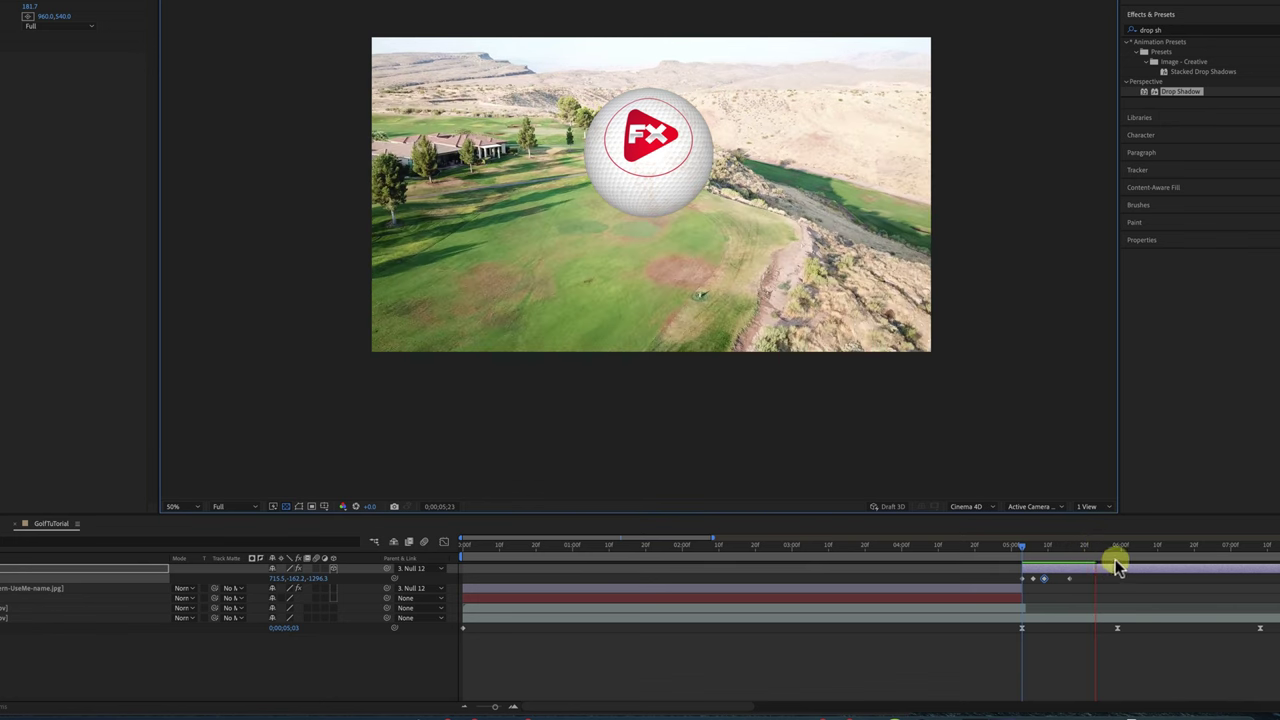
Step: Add a Position keyframe with Z at -5188.3 at 0;00;05;28 and move the 0;00;05;16 keyframe slightly farther away in Z
drag(1130, 556, 1112, 552)
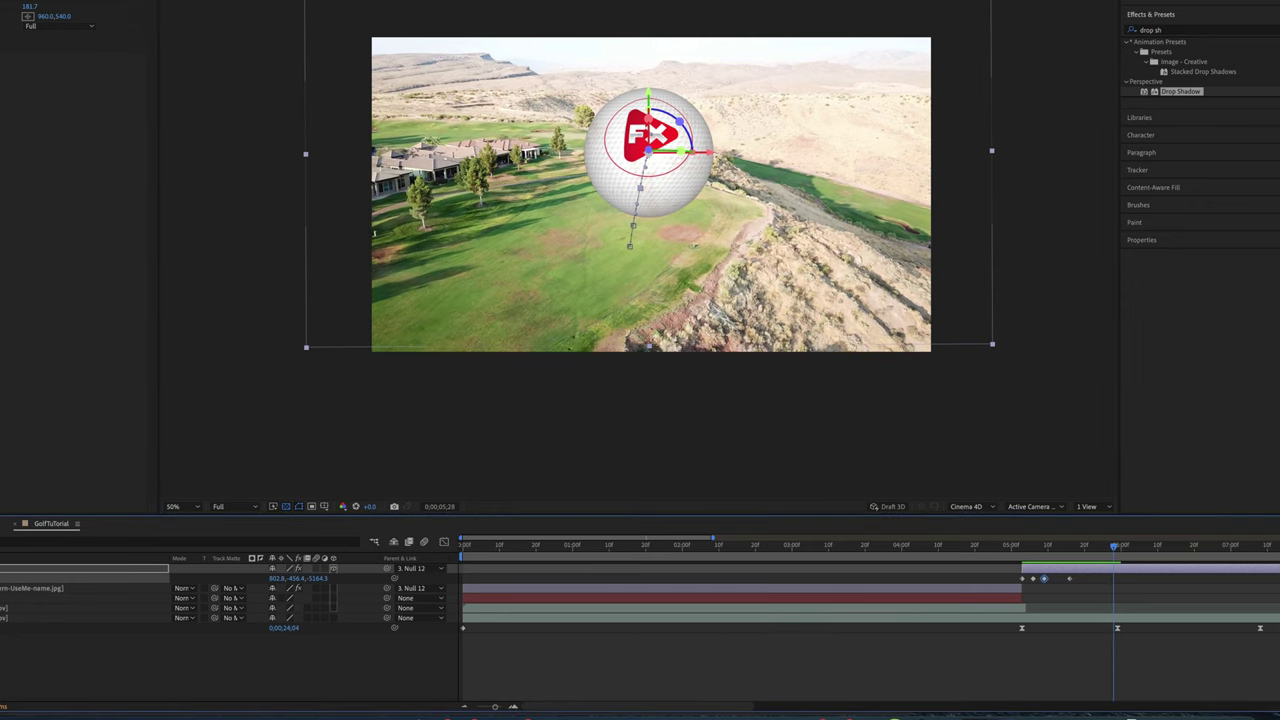
mouse_move(317, 584)
mouse_down()
mouse_move(329, 577)
mouse_move(287, 575)
mouse_move(314, 571)
mouse_up()
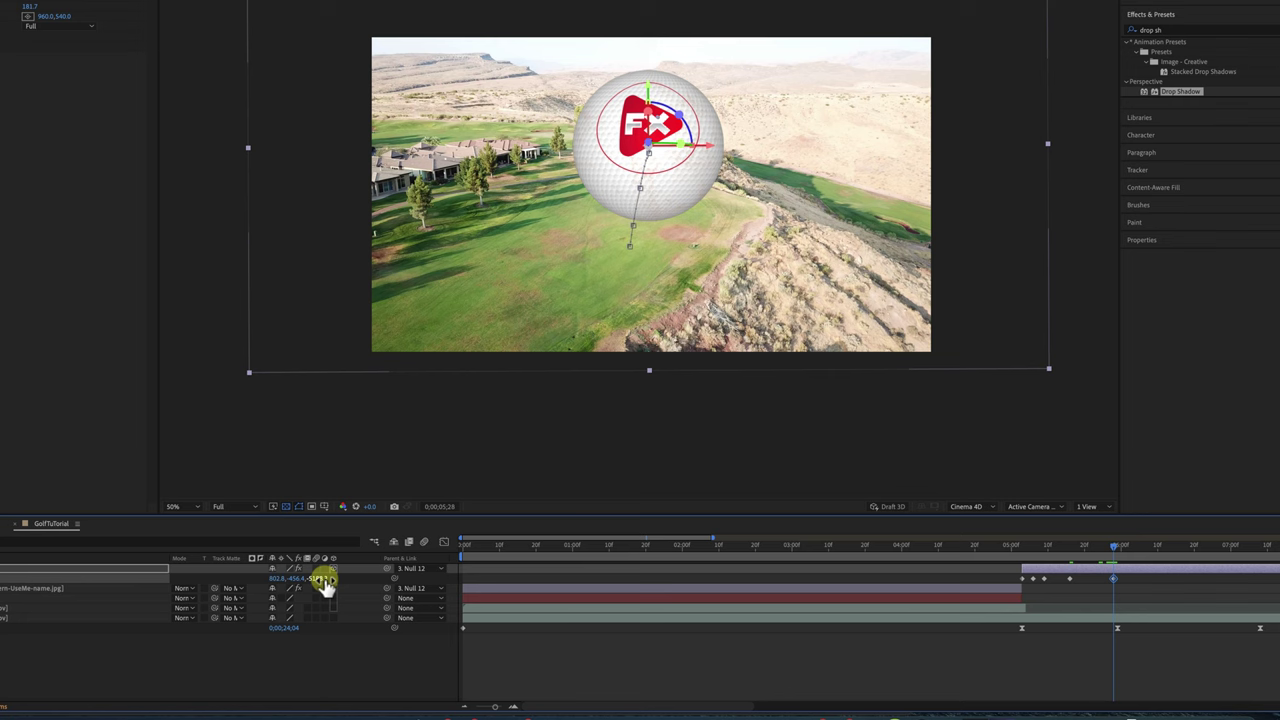
drag(1115, 548, 1070, 585)
key(Page_Up)
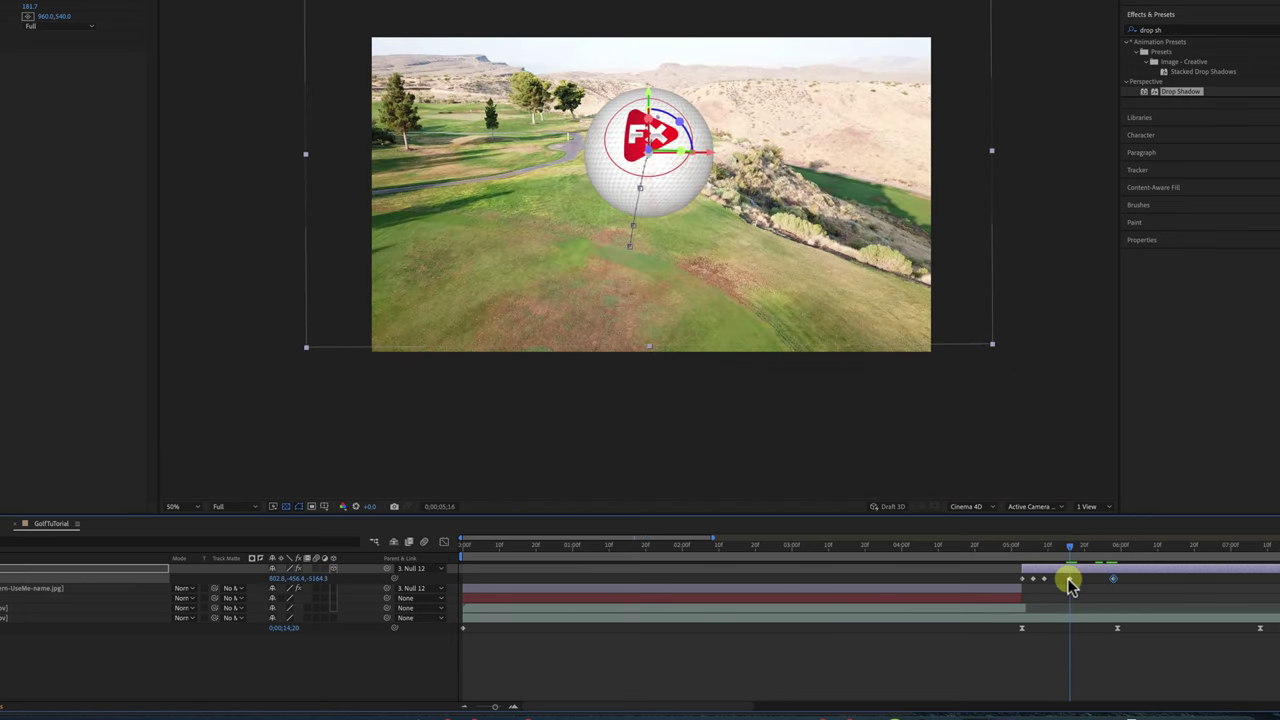
click(1068, 579)
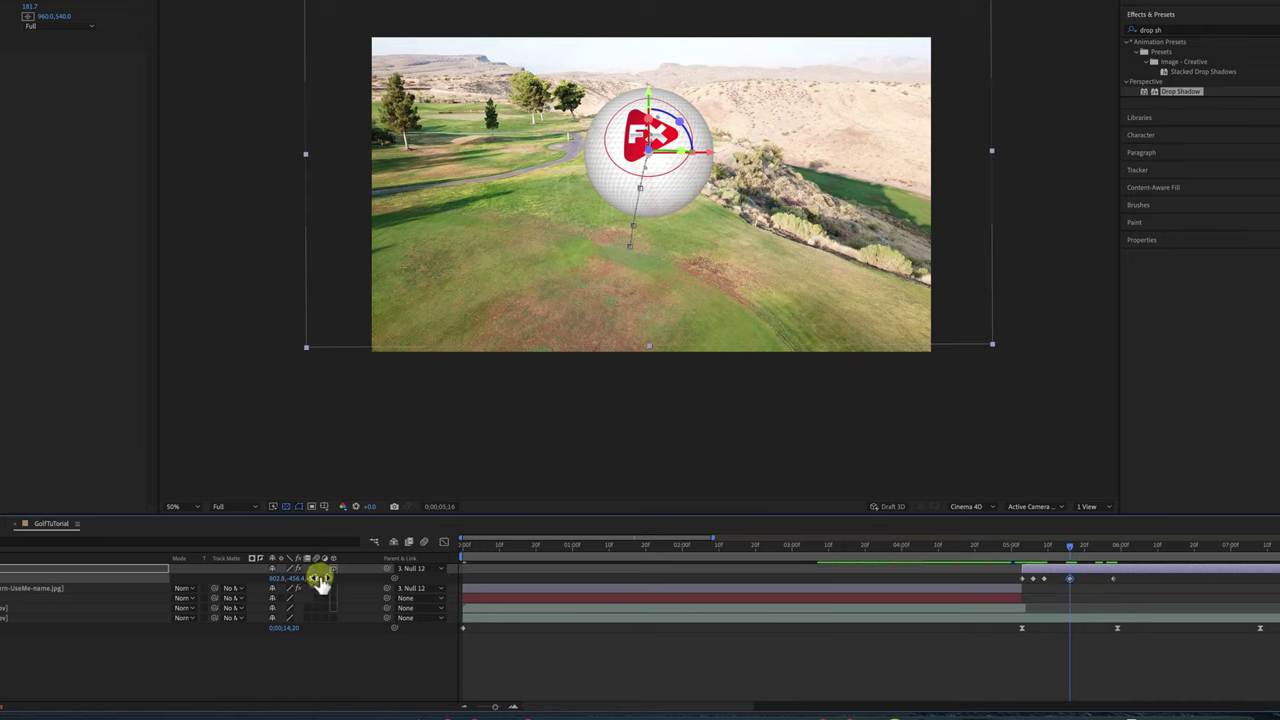
drag(316, 578, 340, 571)
Step: Preview the adjusted ball flight from just before impact and save the project
click(994, 546)
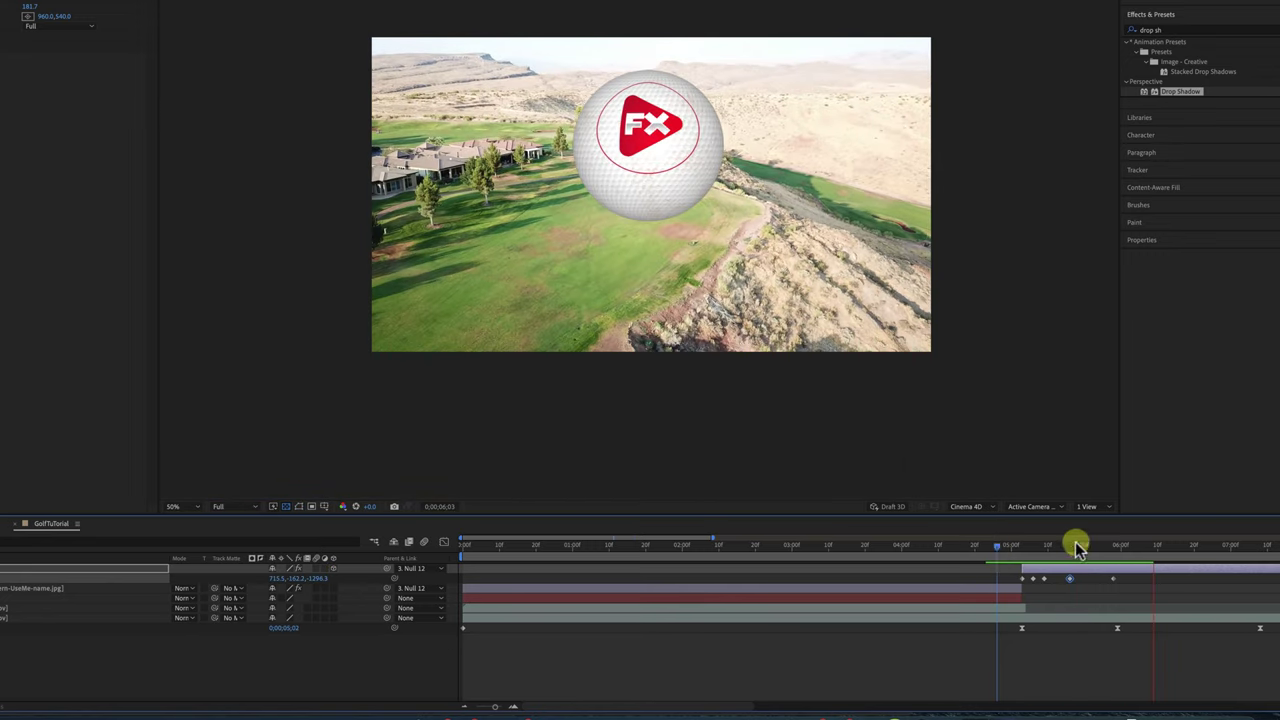
click(1150, 546)
click(1008, 549)
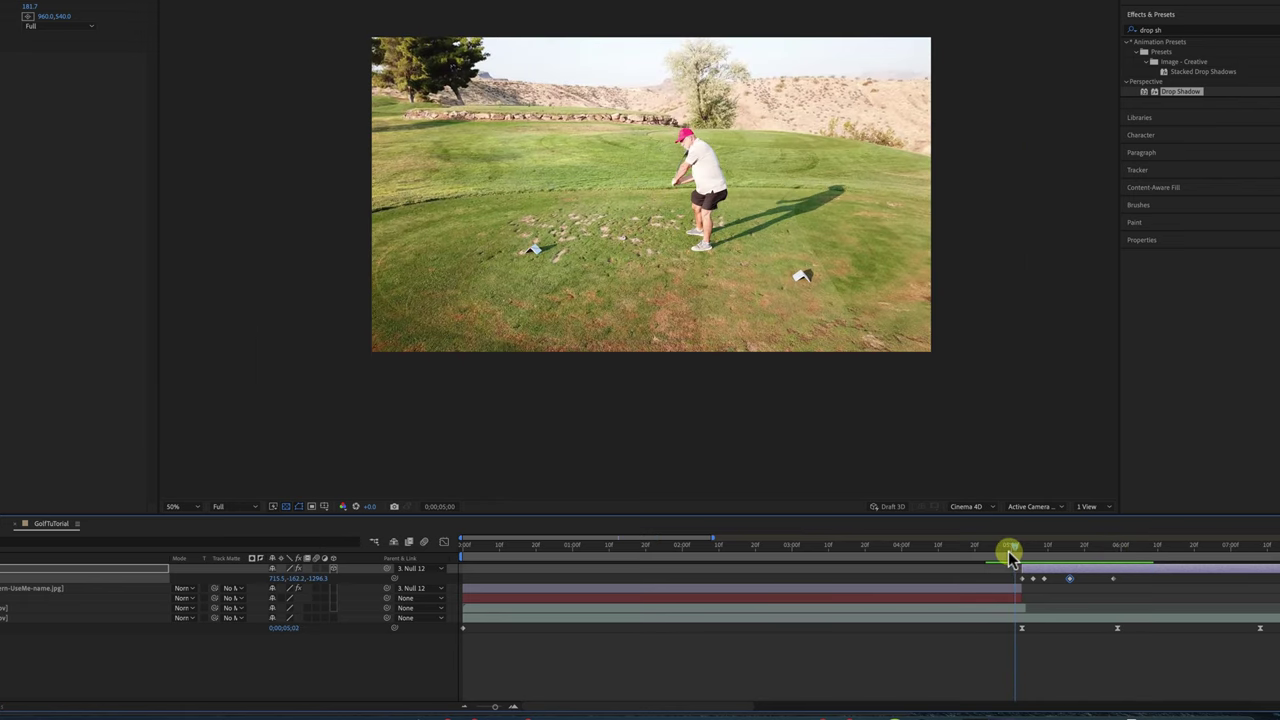
key(space)
key(space)
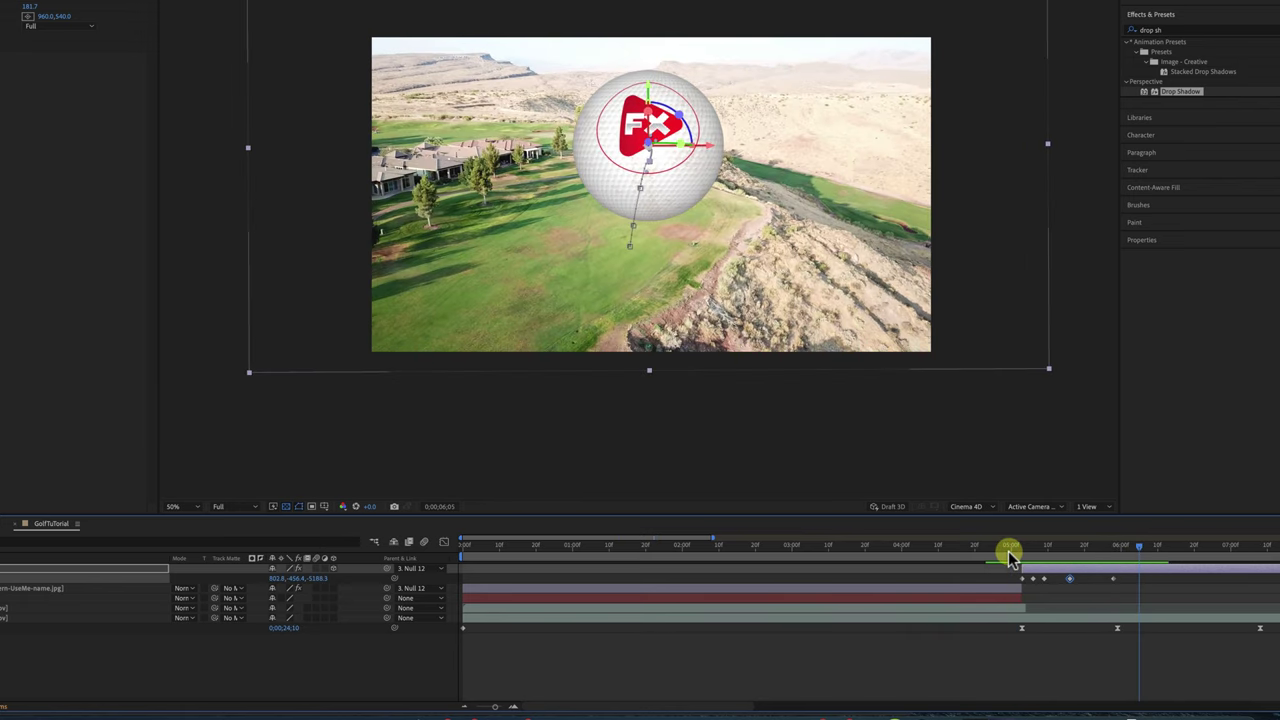
key(ctrl+s)
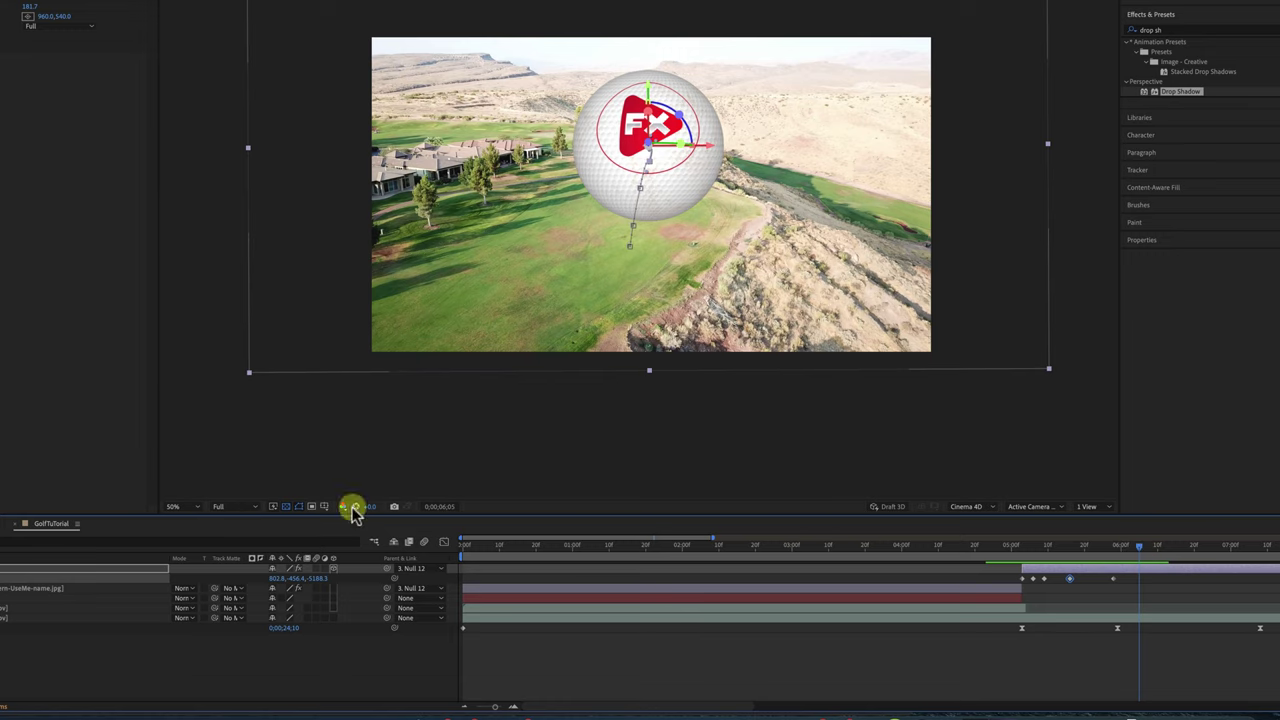
Step: At the impact frame, 0;00;05;03, start keyframing Rotation X, Y and Z of the GolfBall layer's CC Sphere effect
drag(1136, 548, 1022, 550)
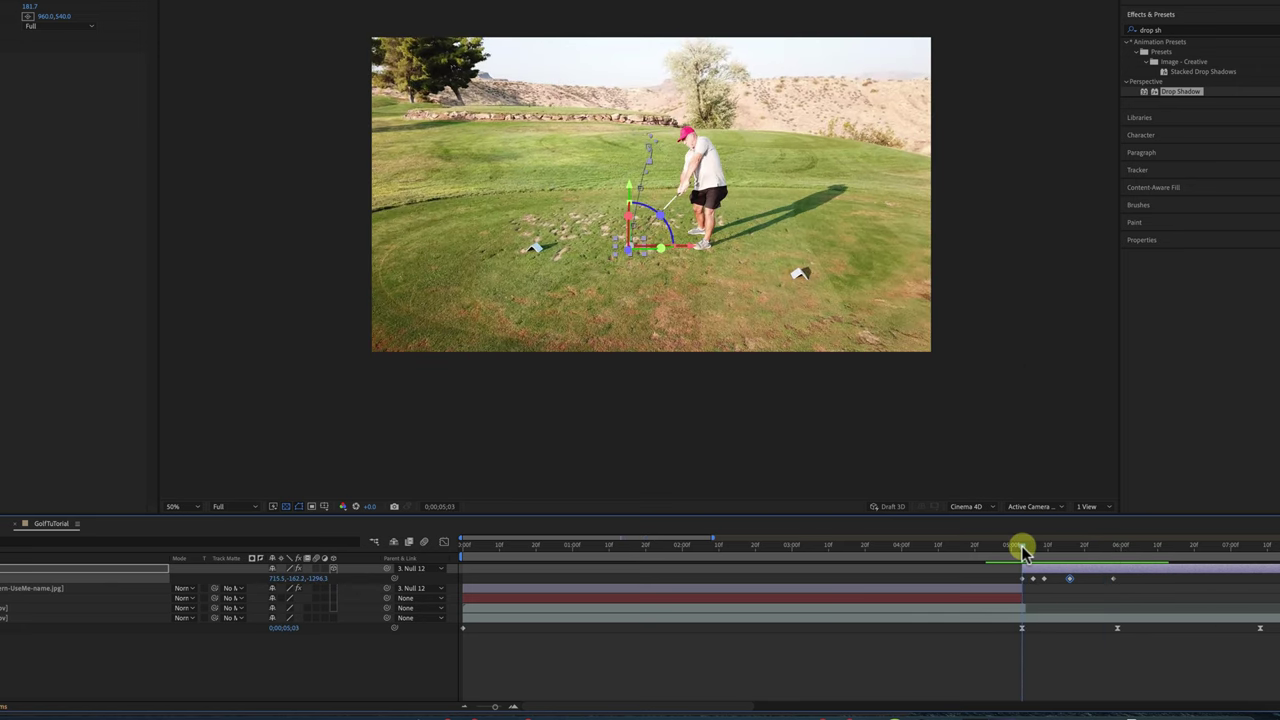
scroll(638, 275, up, 4)
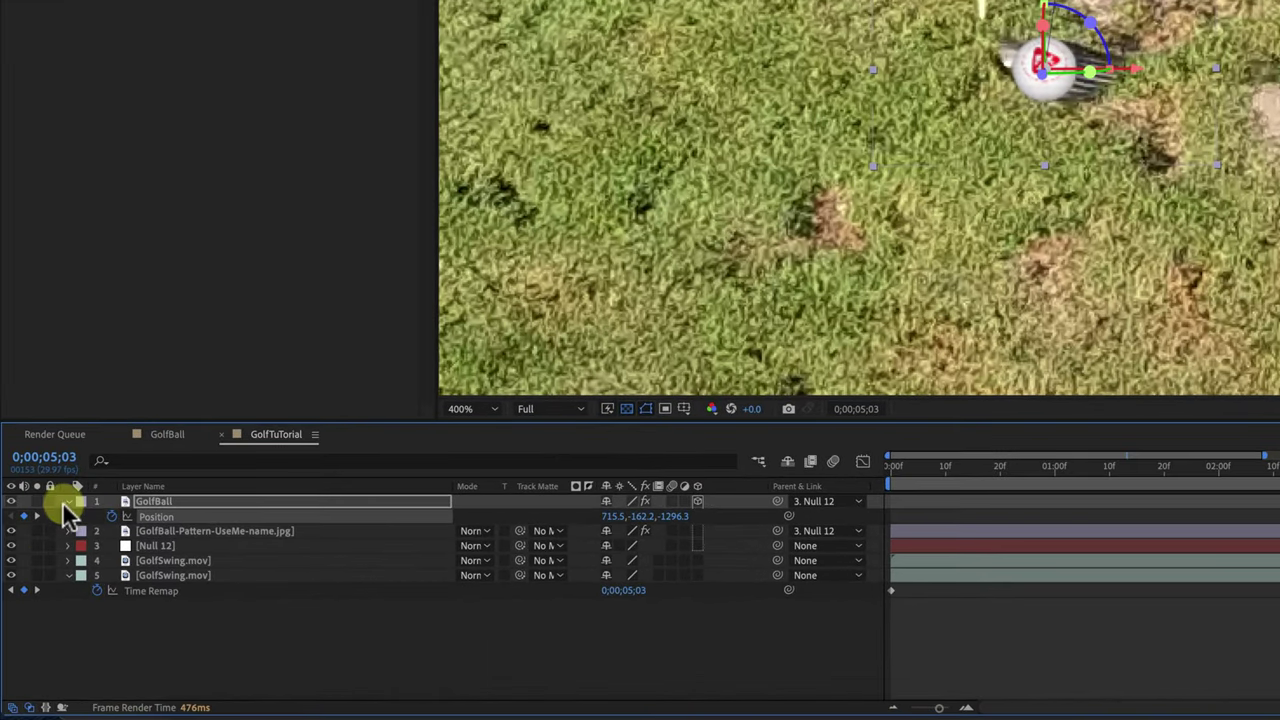
click(67, 501)
click(67, 500)
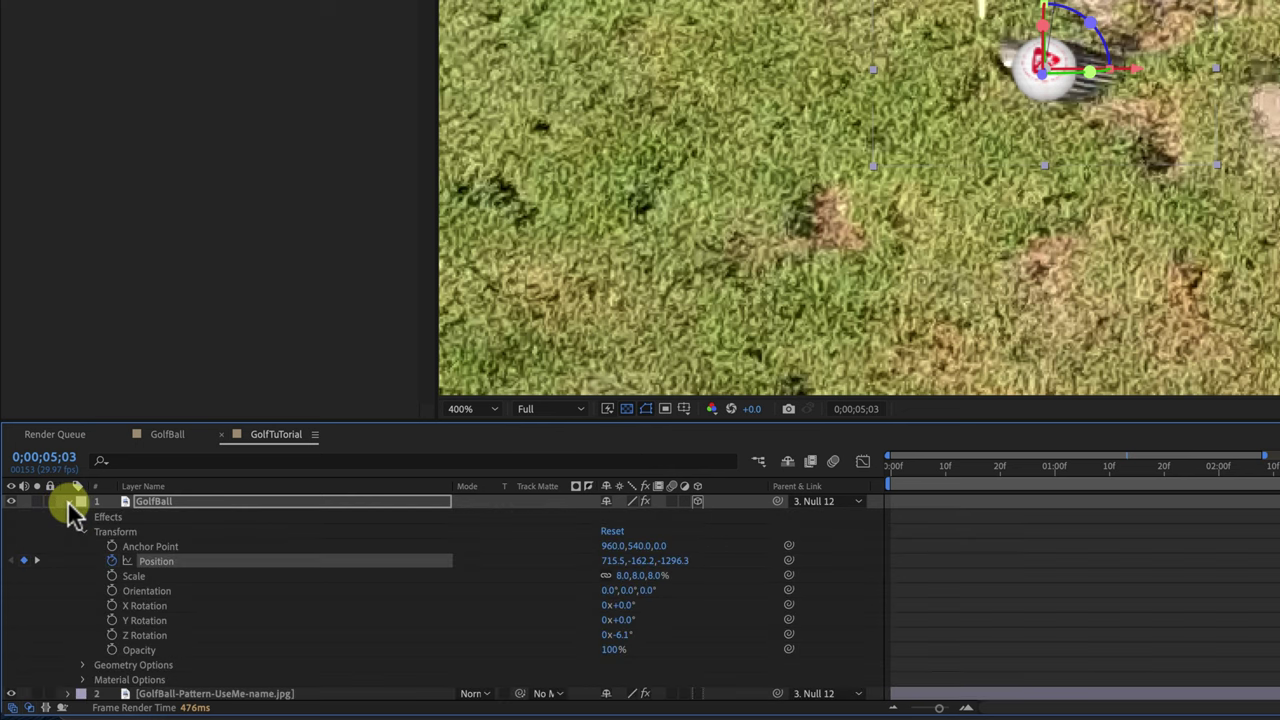
click(84, 532)
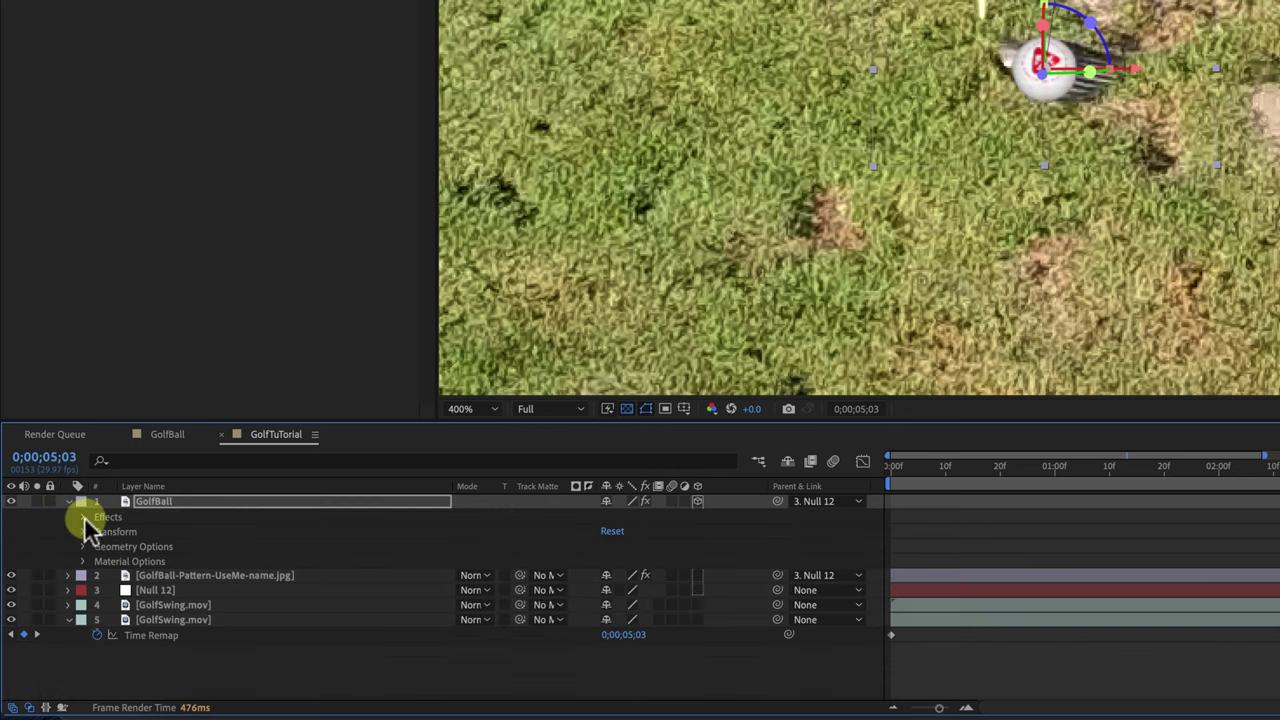
click(84, 517)
click(97, 532)
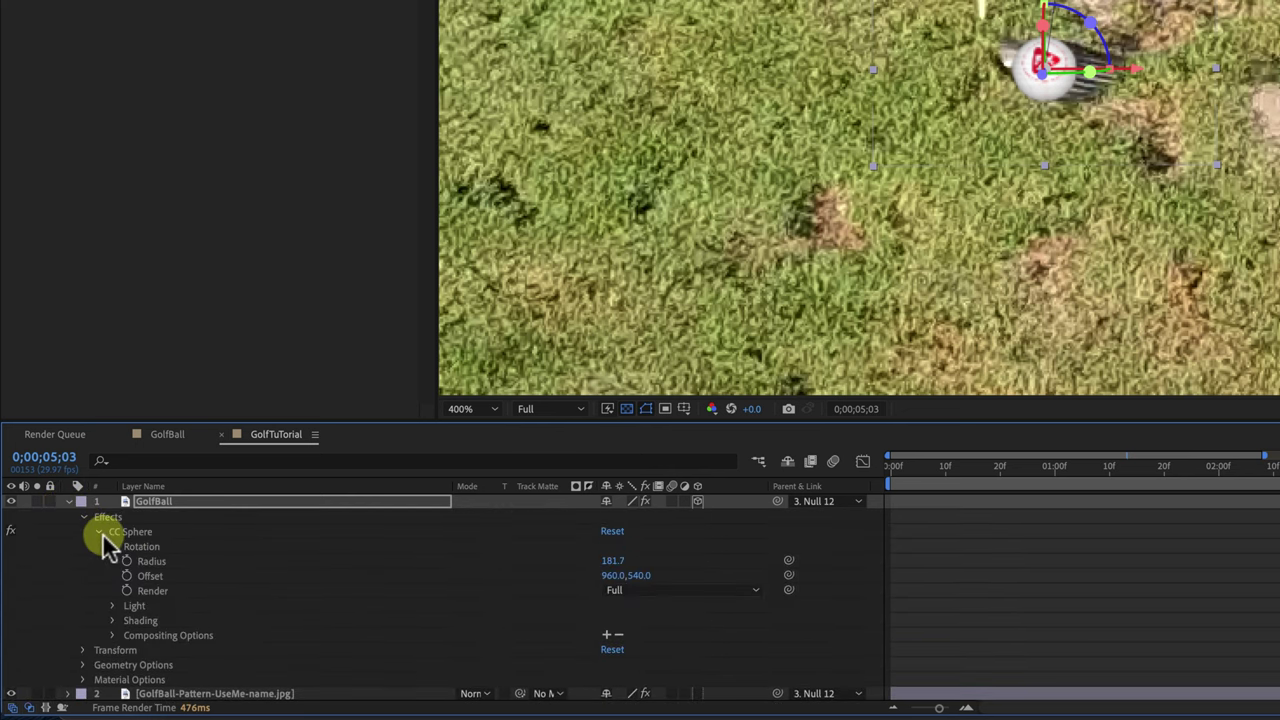
click(114, 547)
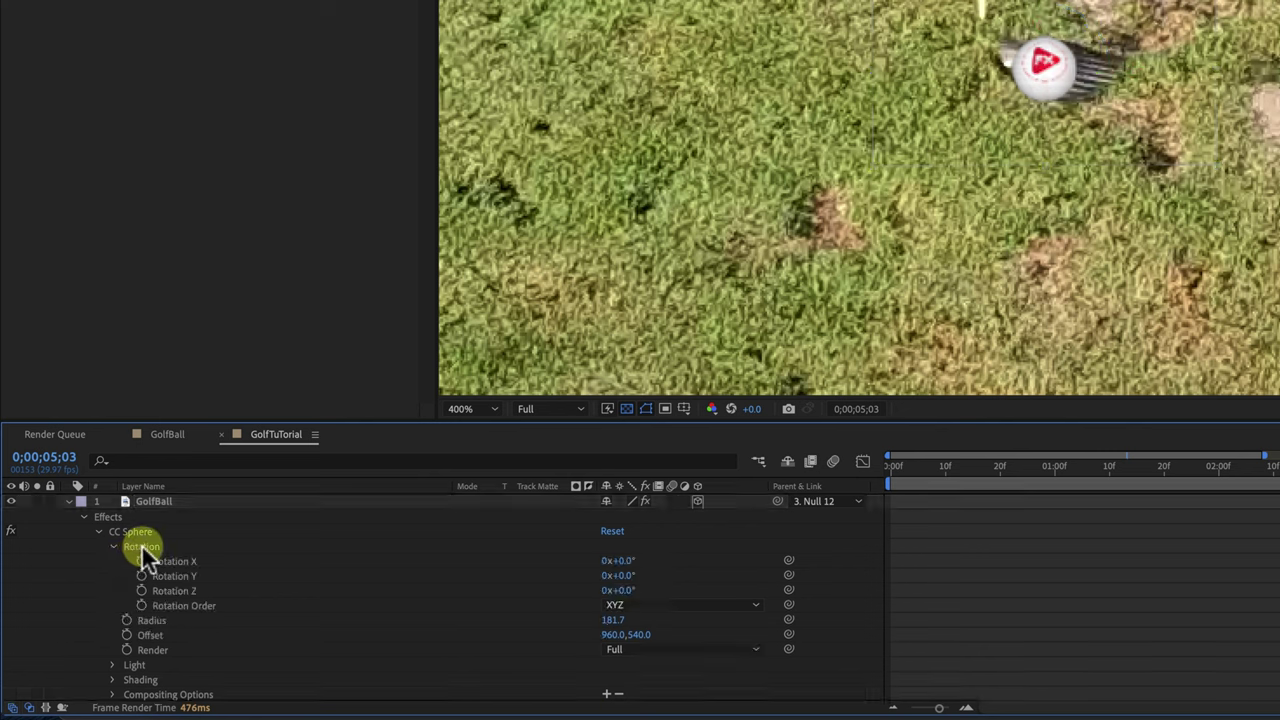
click(141, 561)
click(141, 576)
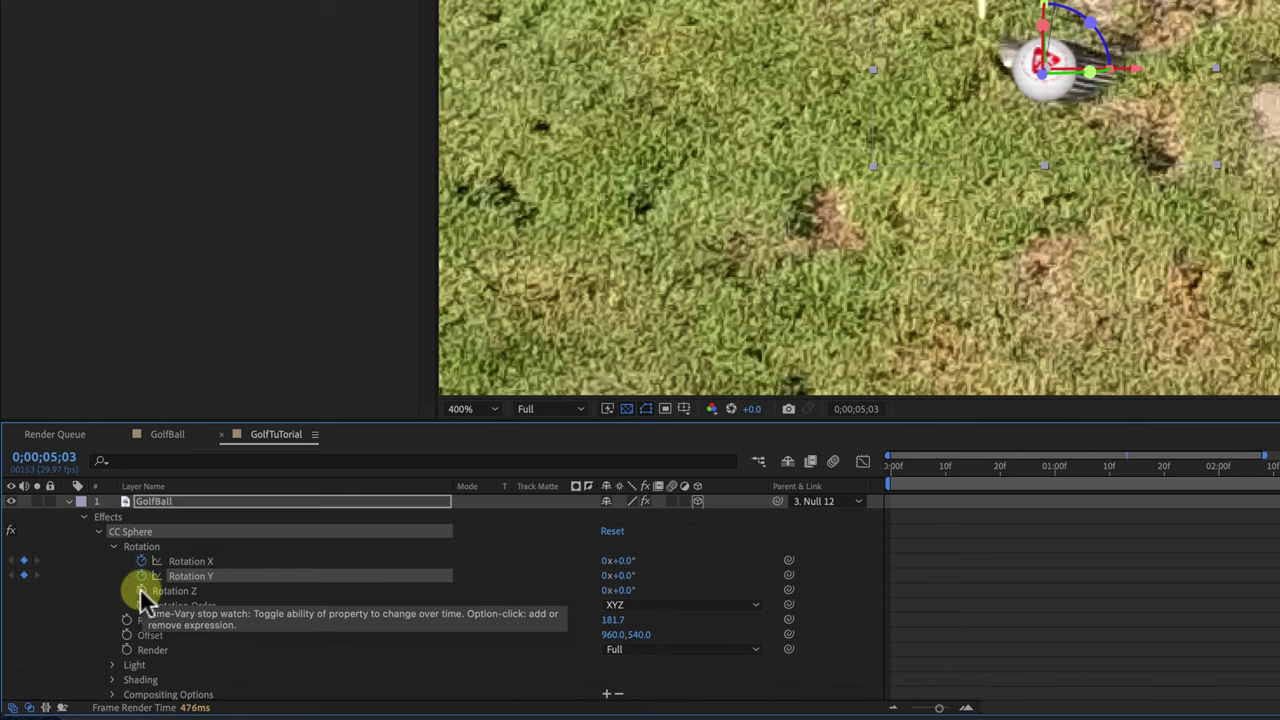
click(141, 591)
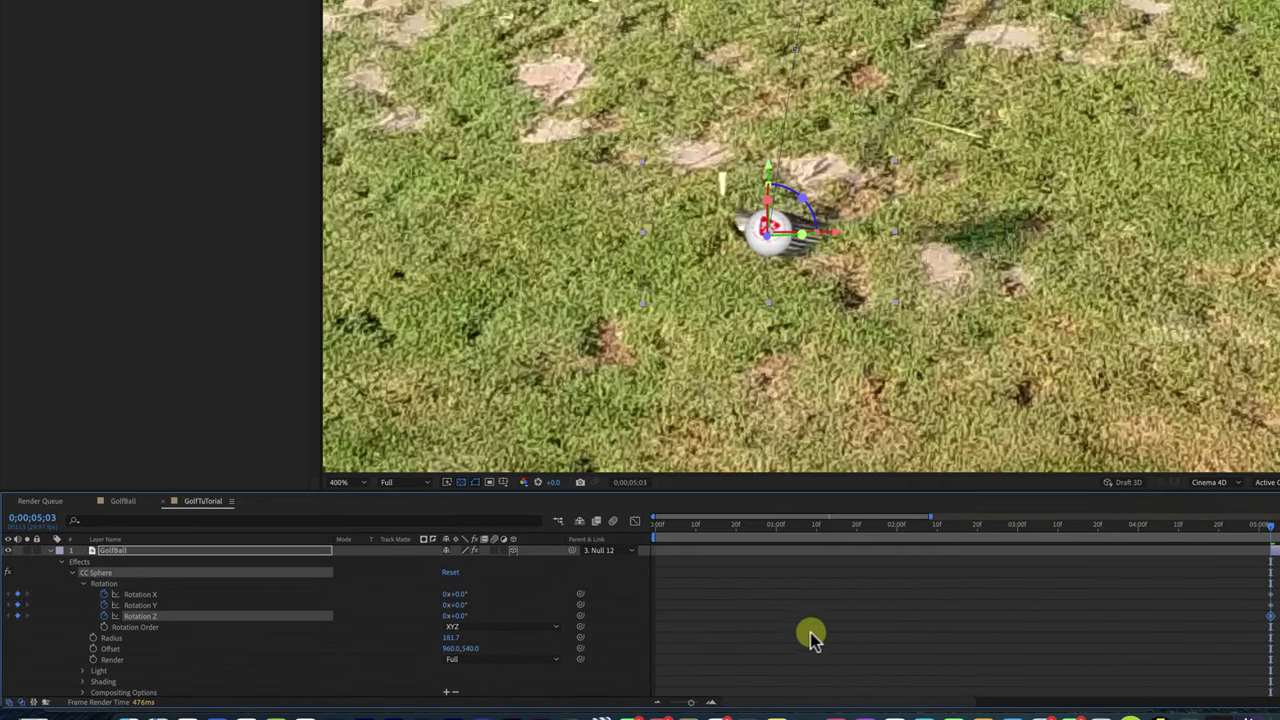
Step: At 0;00;05;26, set the CC Sphere Rotation X to 4.0°, Rotation Y to 3x+318.0° and Rotation Z to 2x+335.0°
drag(682, 703, 687, 702)
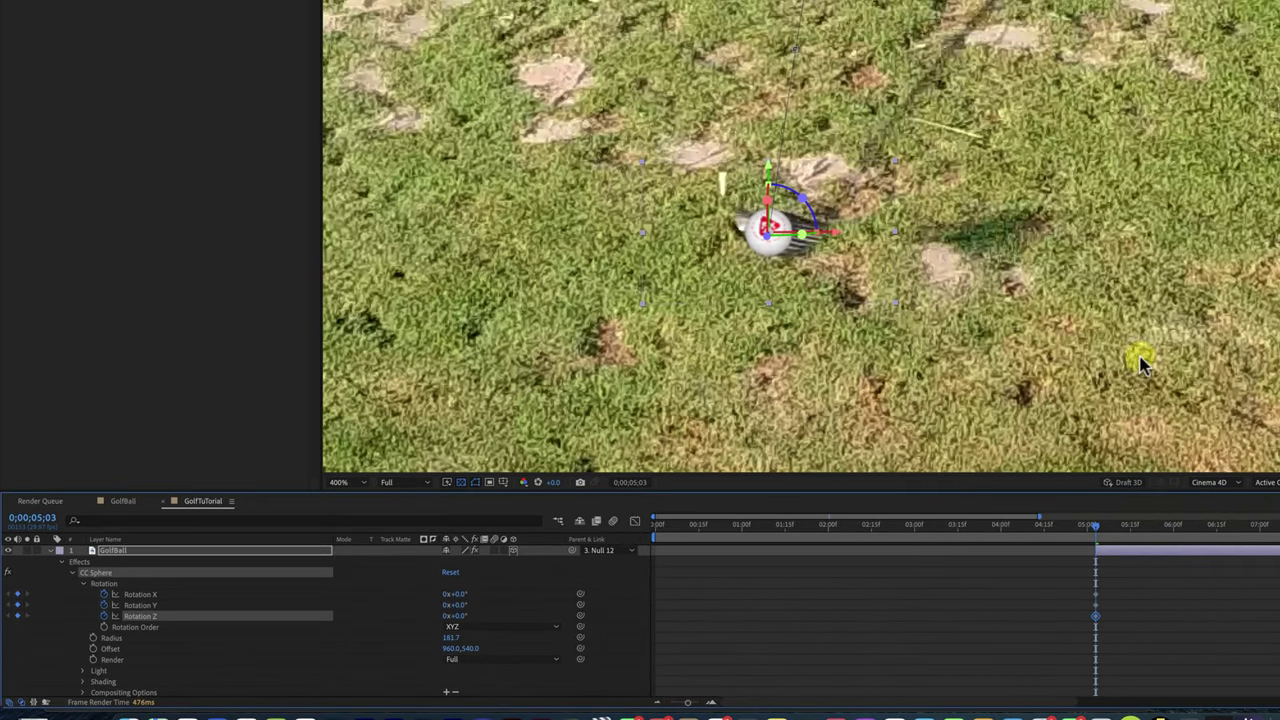
scroll(968, 275, down, 1)
scroll(968, 284, down, 1)
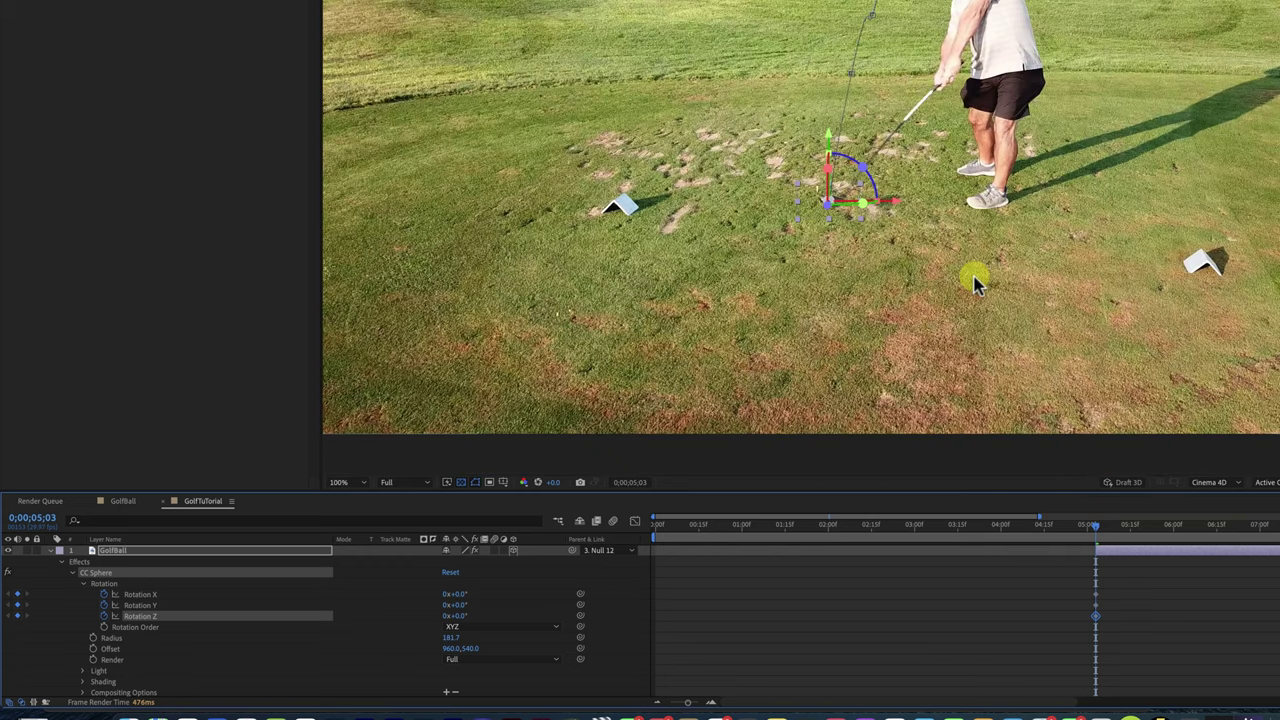
scroll(214, 591, down, 3)
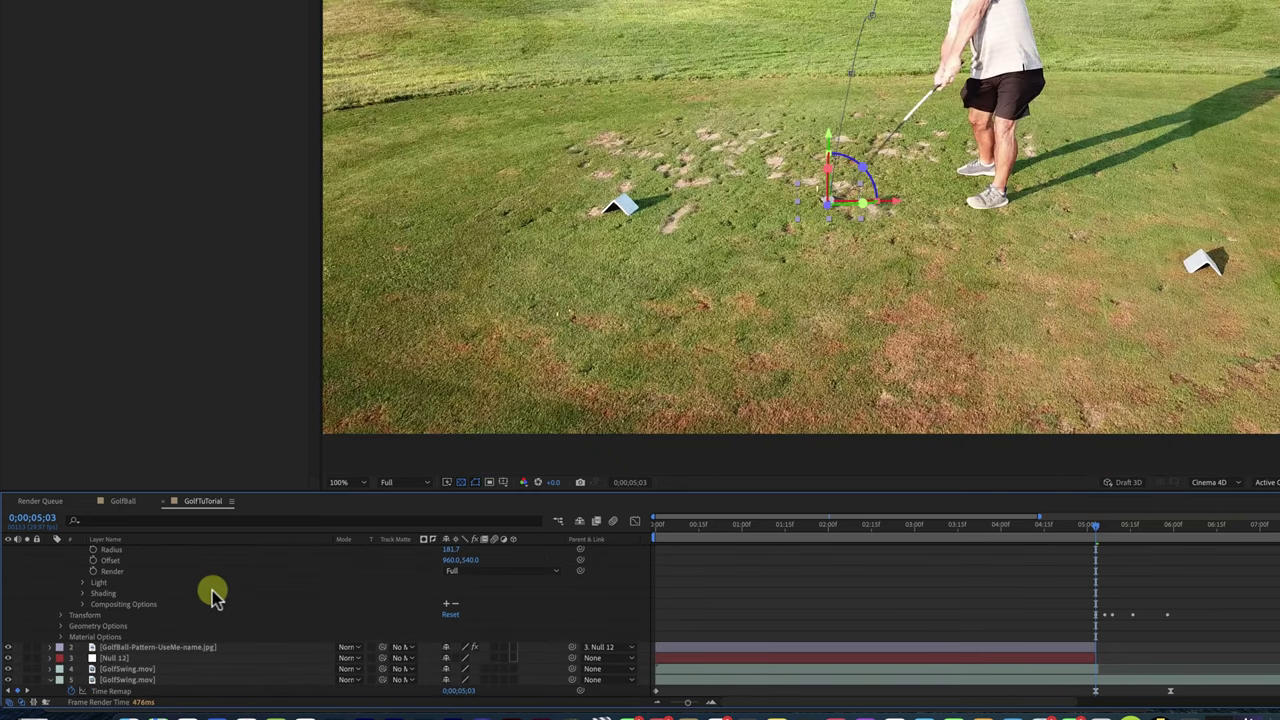
drag(1094, 523, 1165, 536)
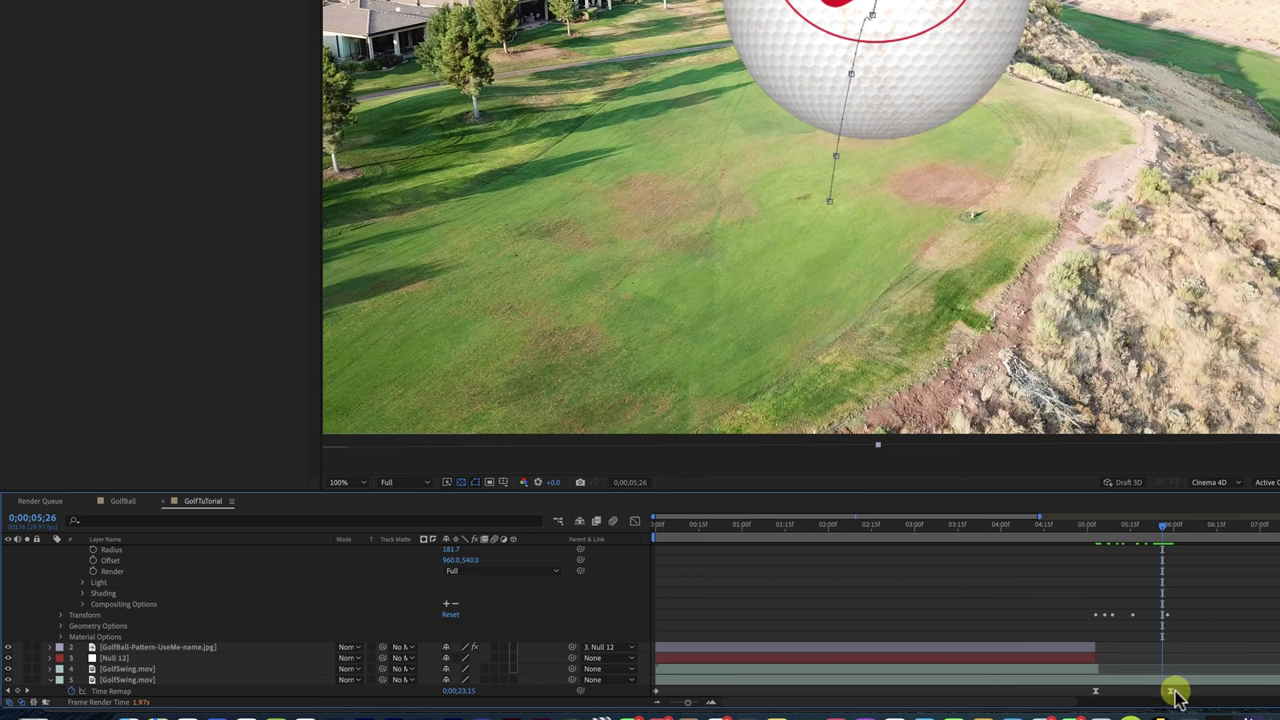
scroll(475, 591, up, 3)
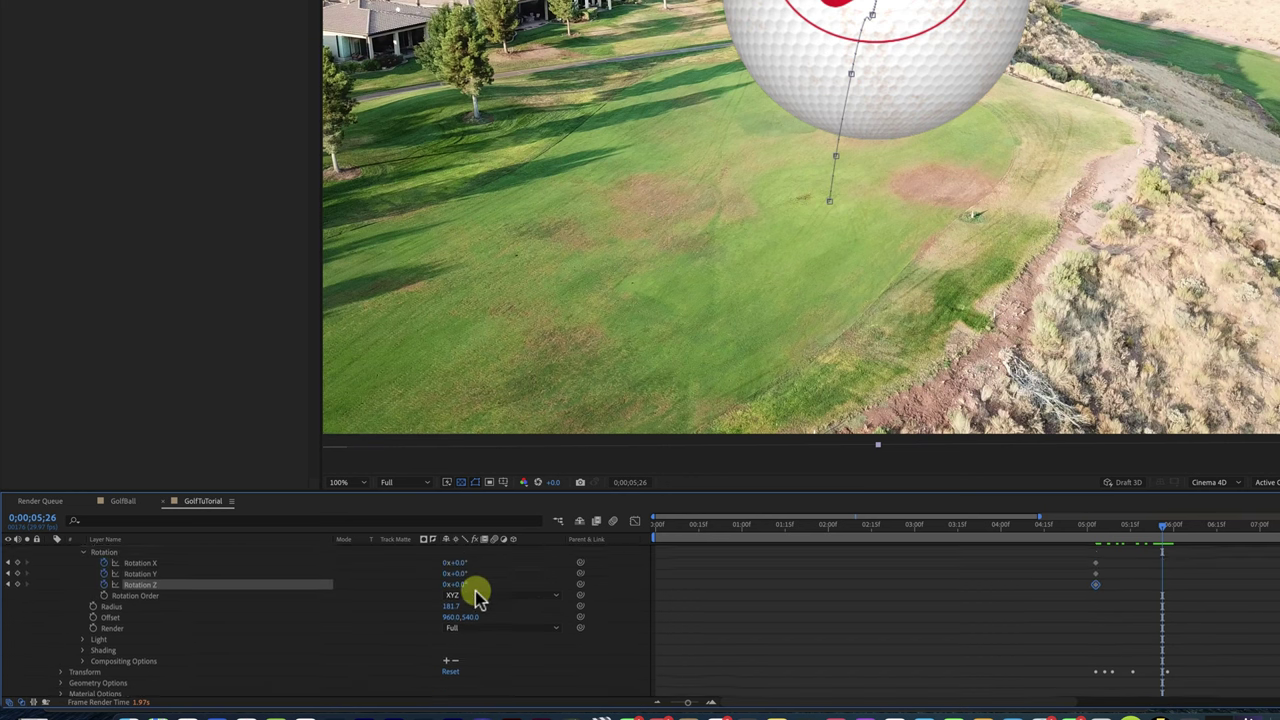
scroll(475, 591, up, 2)
mouse_move(456, 598)
mouse_down()
mouse_move(483, 597)
mouse_move(447, 595)
mouse_move(474, 600)
mouse_move(463, 600)
mouse_up()
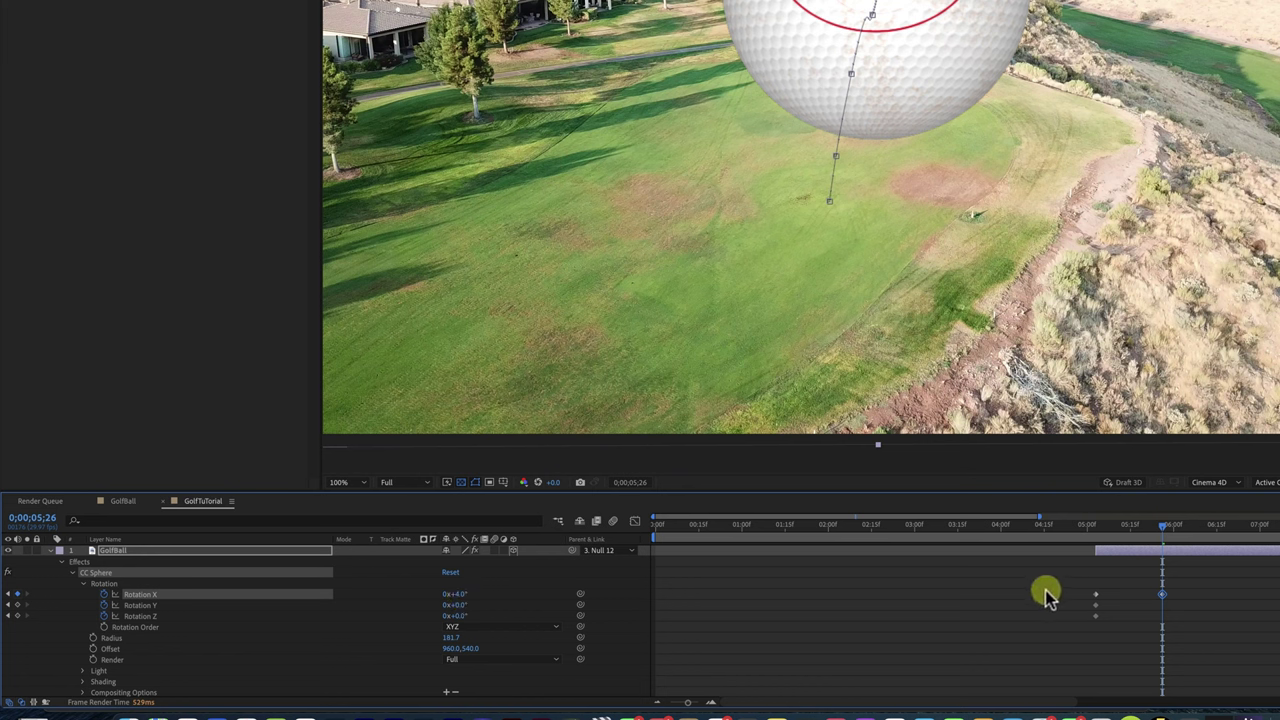
drag(463, 612, 661, 612)
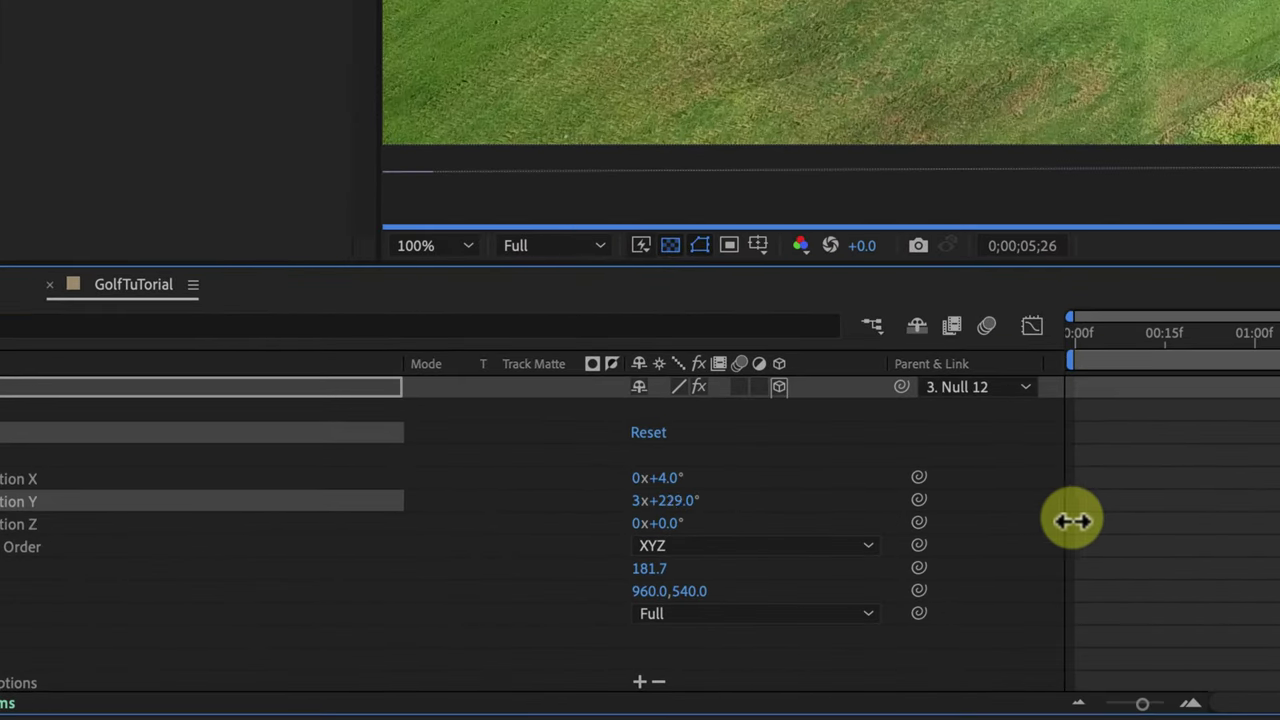
drag(1072, 520, 1270, 523)
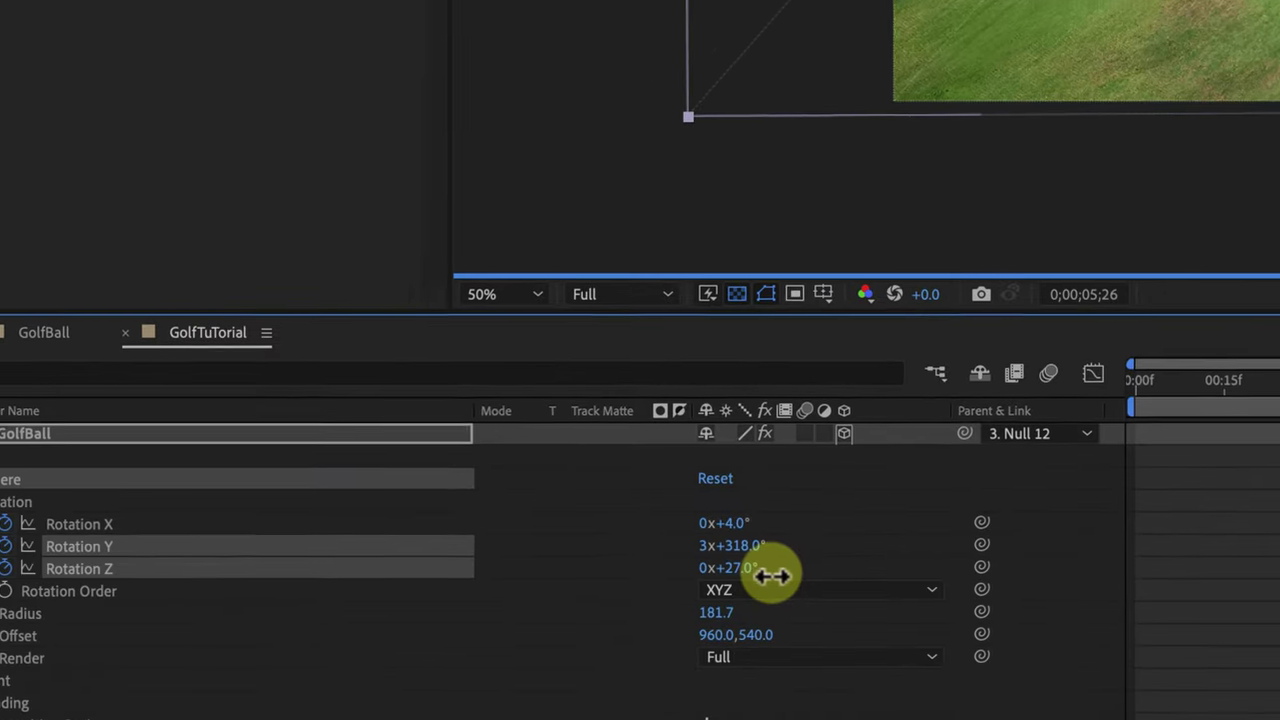
drag(845, 532, 826, 552)
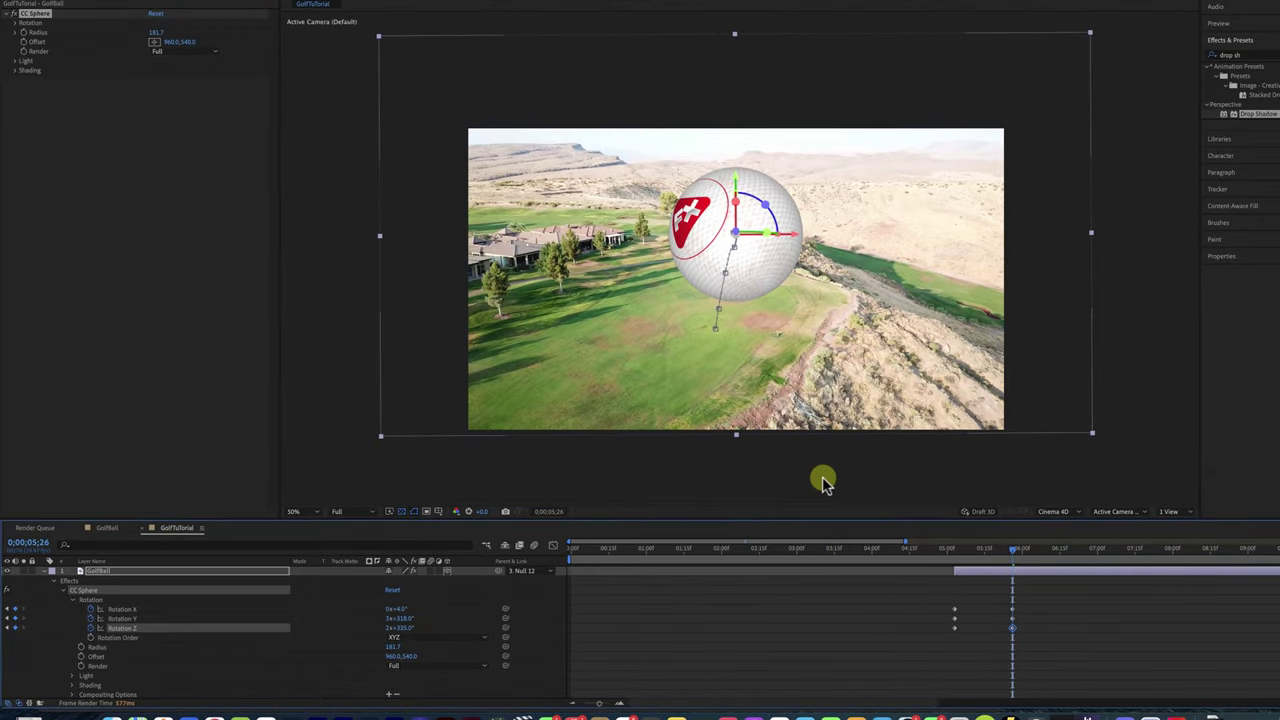
Step: At 0;00;05;29, straighten the ball's logo by setting CC Sphere Rotation Y to 4x+2.0° and Rotation Z to 2x+353.0°
key(comma)
key(comma)
key(period)
key(period)
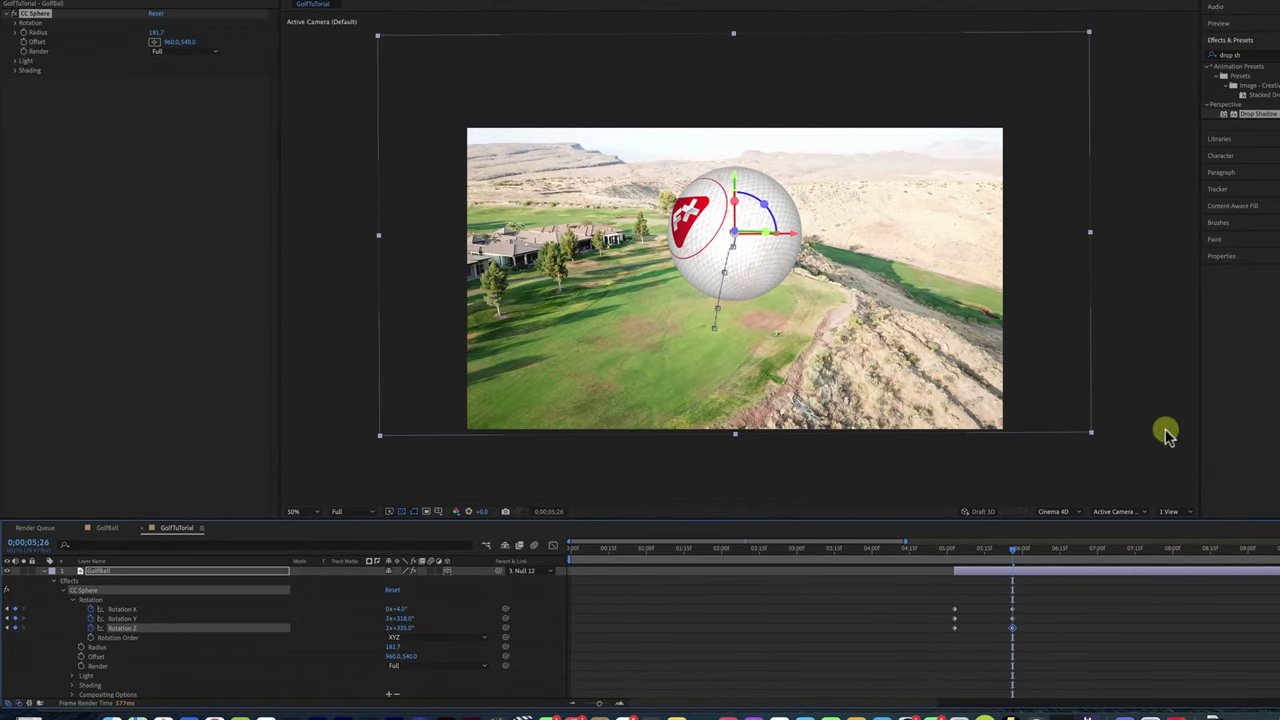
scroll(988, 604, down, 2)
scroll(988, 604, down, 3)
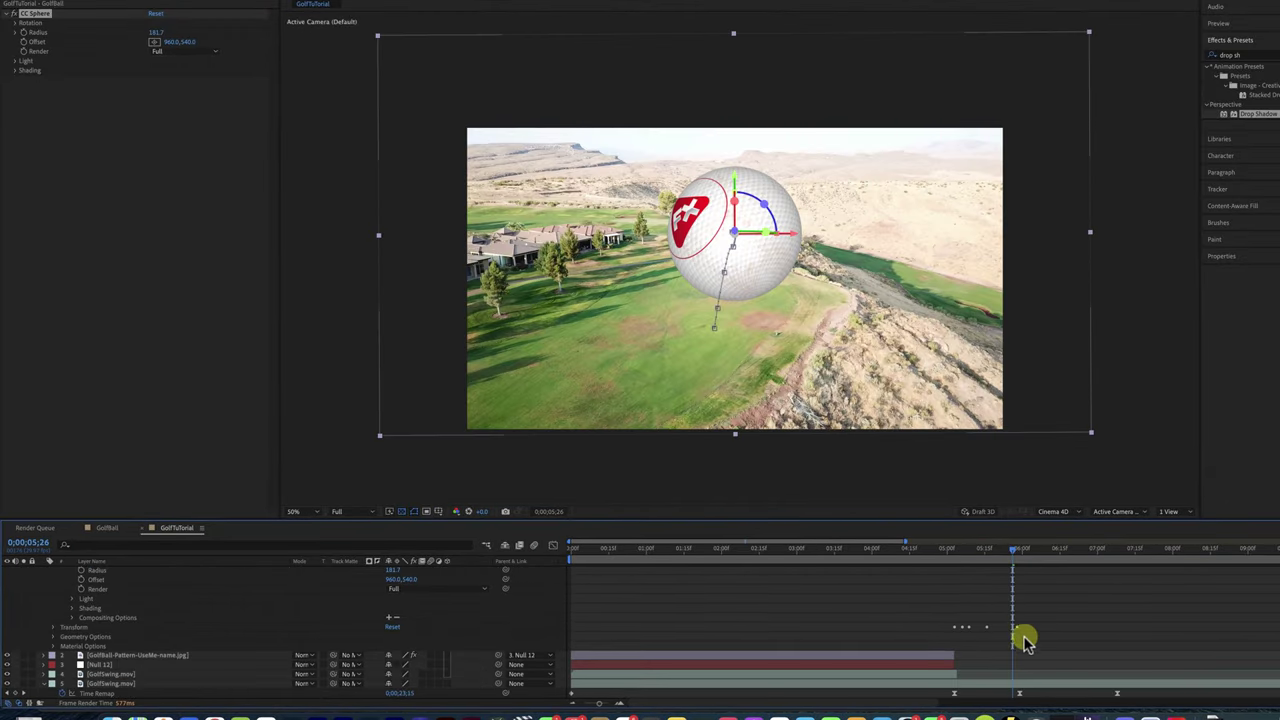
key(space)
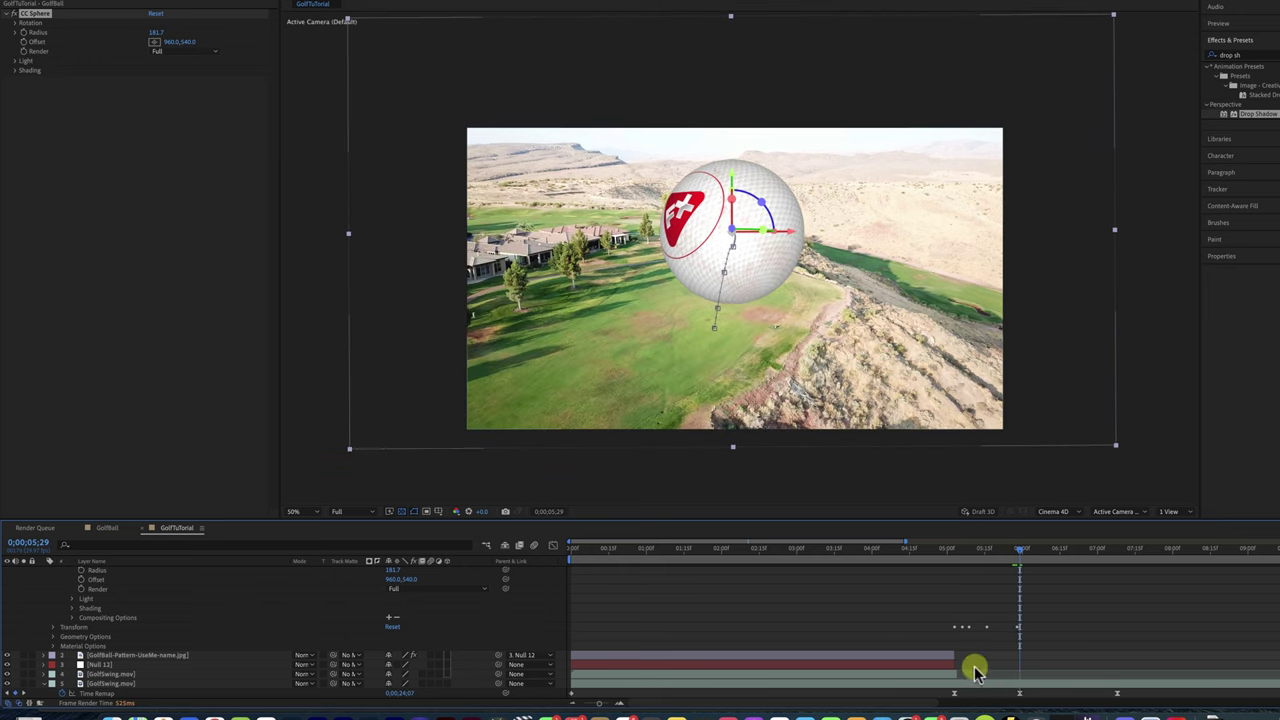
scroll(759, 590, up, 5)
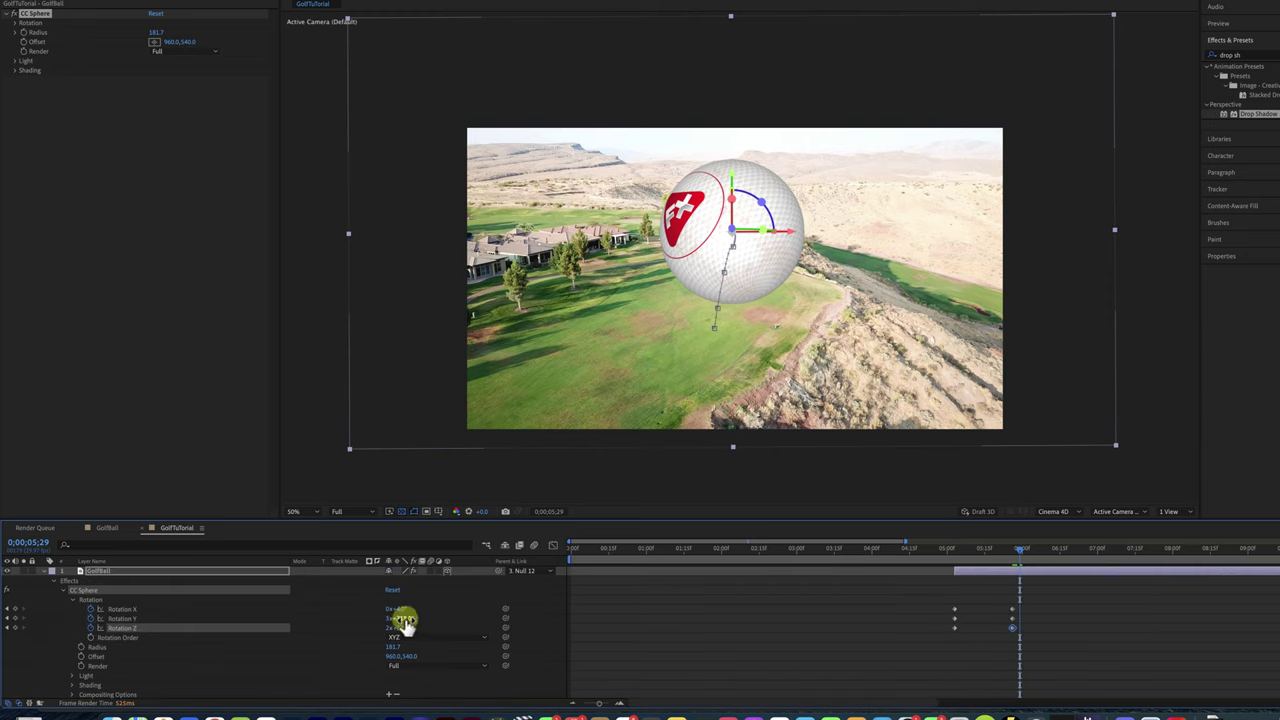
mouse_move(405, 619)
mouse_down()
mouse_move(418, 614)
mouse_move(414, 631)
mouse_up()
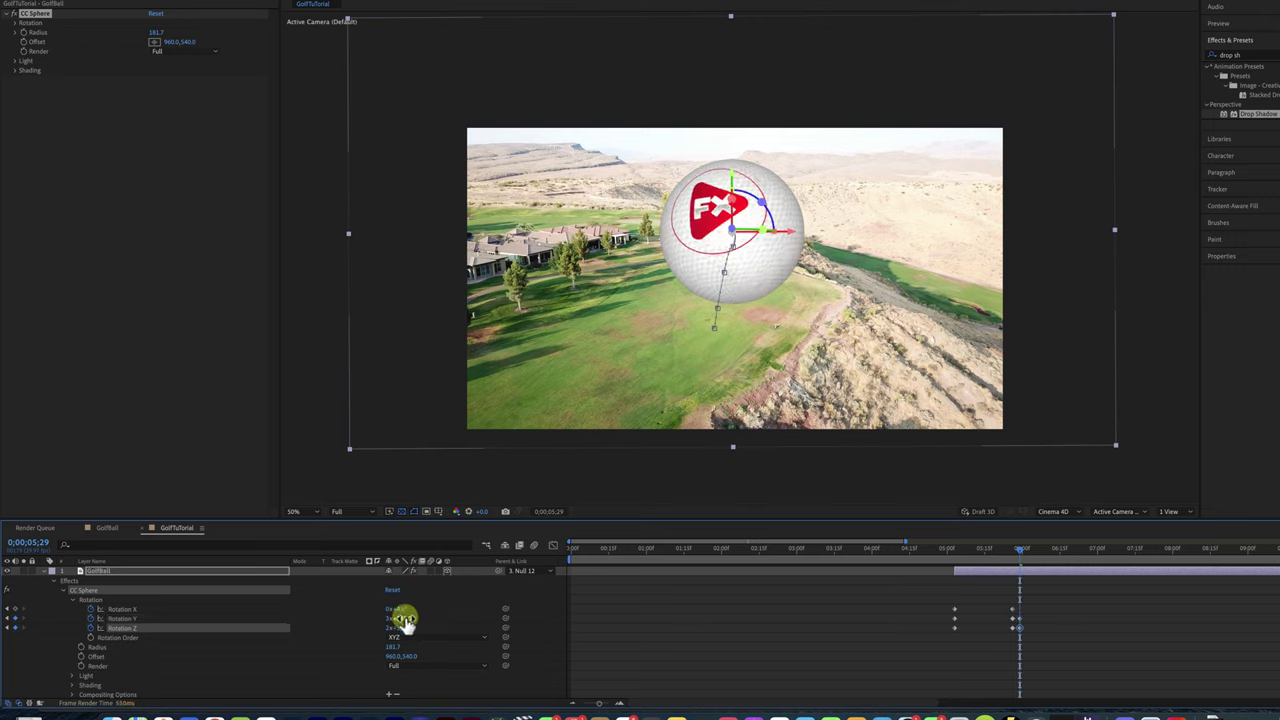
drag(405, 620, 413, 616)
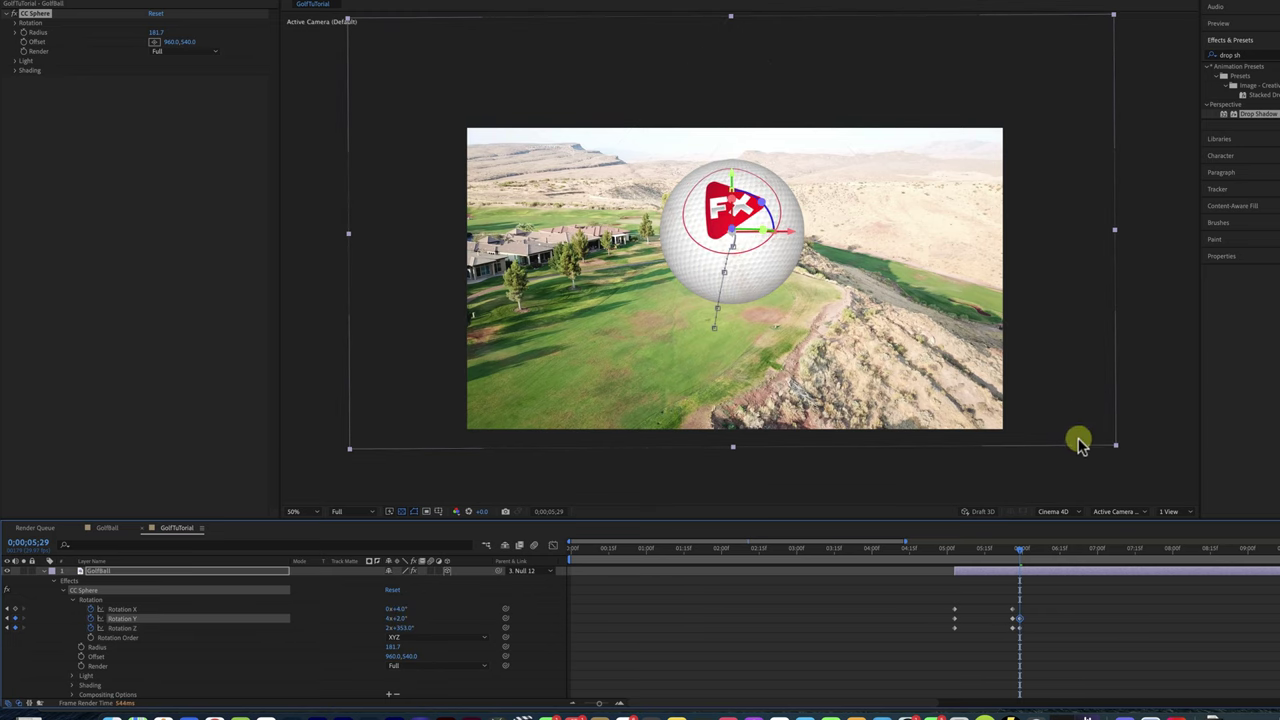
Step: Preview the spinning ball's flight at Full resolution from 0;00;04;29
click(944, 556)
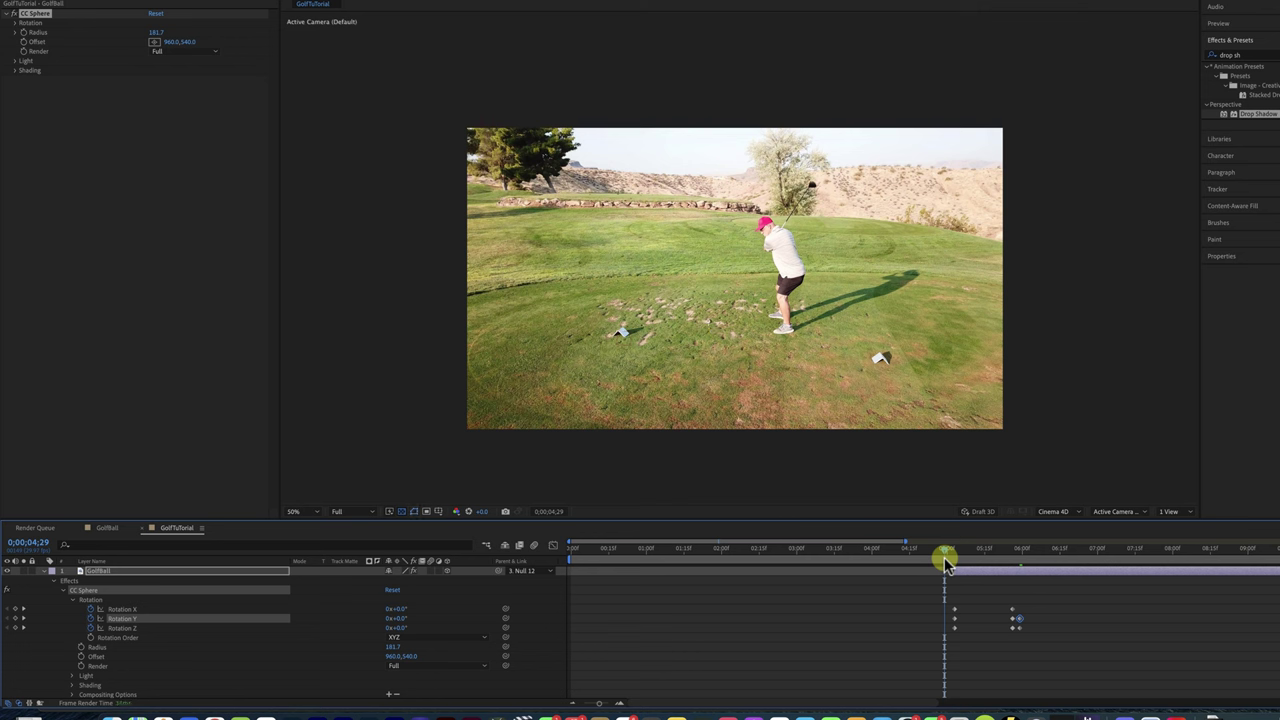
key(space)
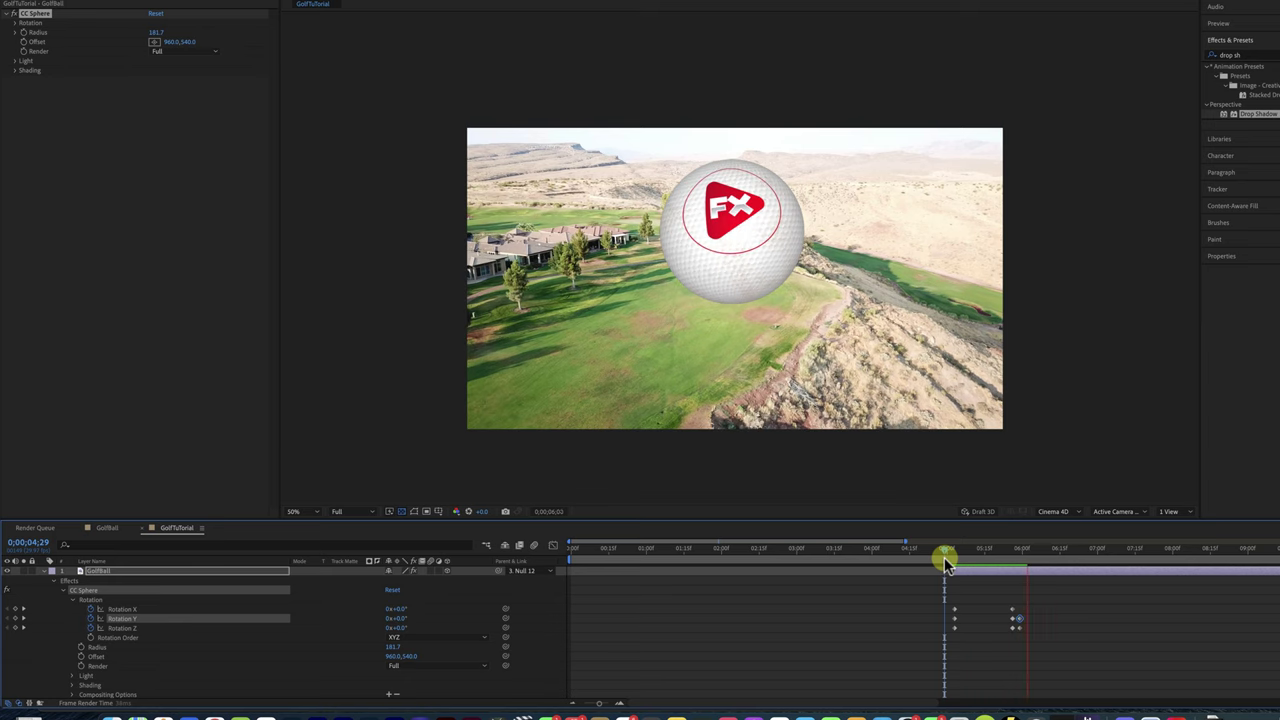
key(space)
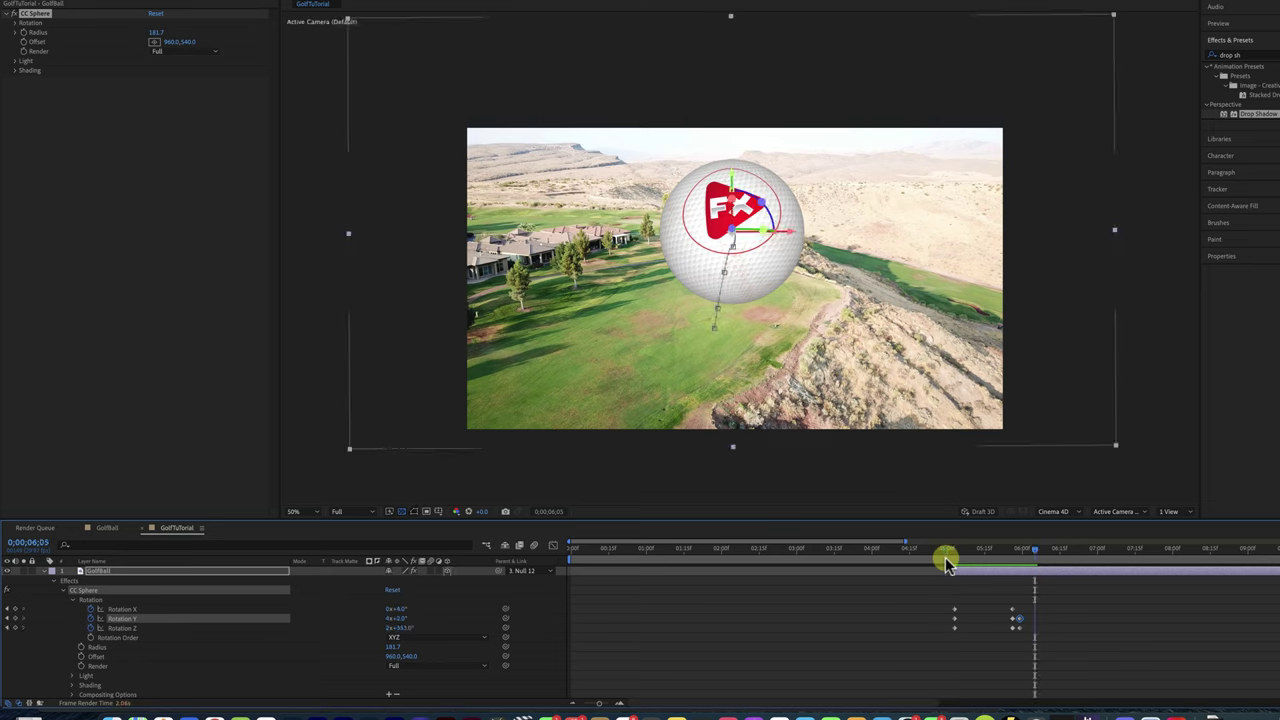
Step: Lower the preview resolution to Quarter and replay the spinning ball's flight from just before impact
click(349, 517)
click(366, 566)
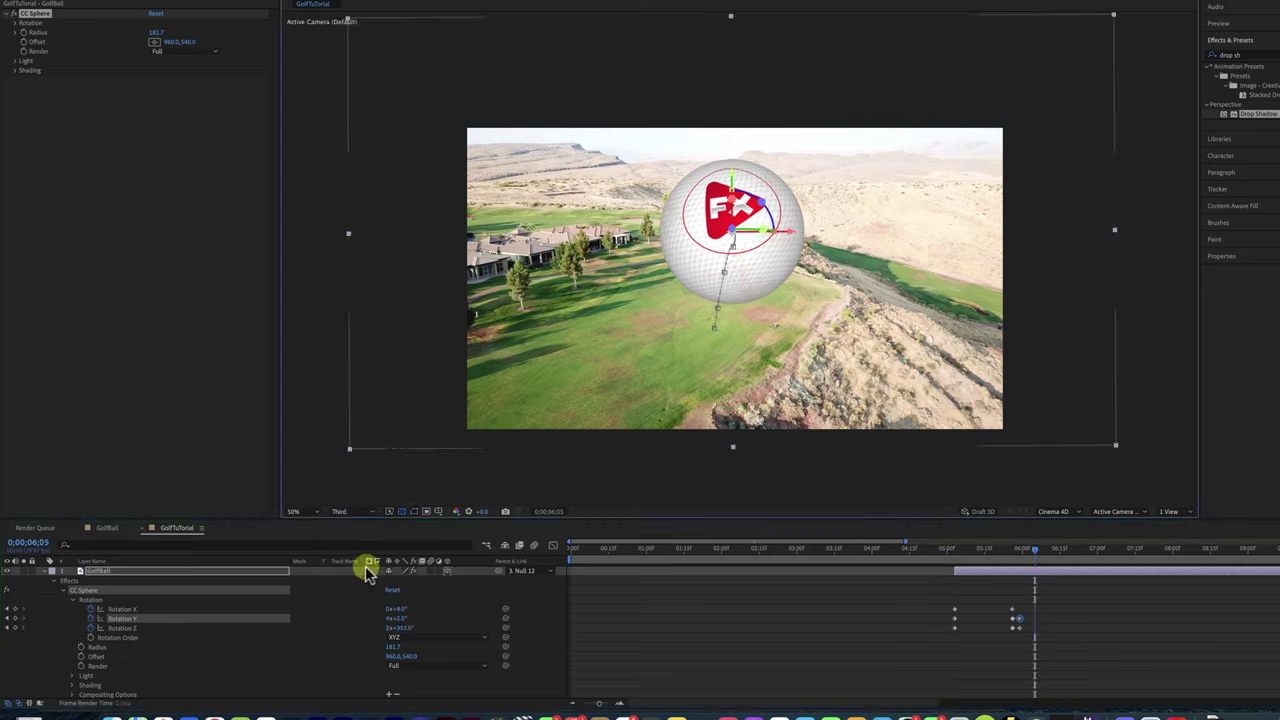
click(350, 512)
click(355, 578)
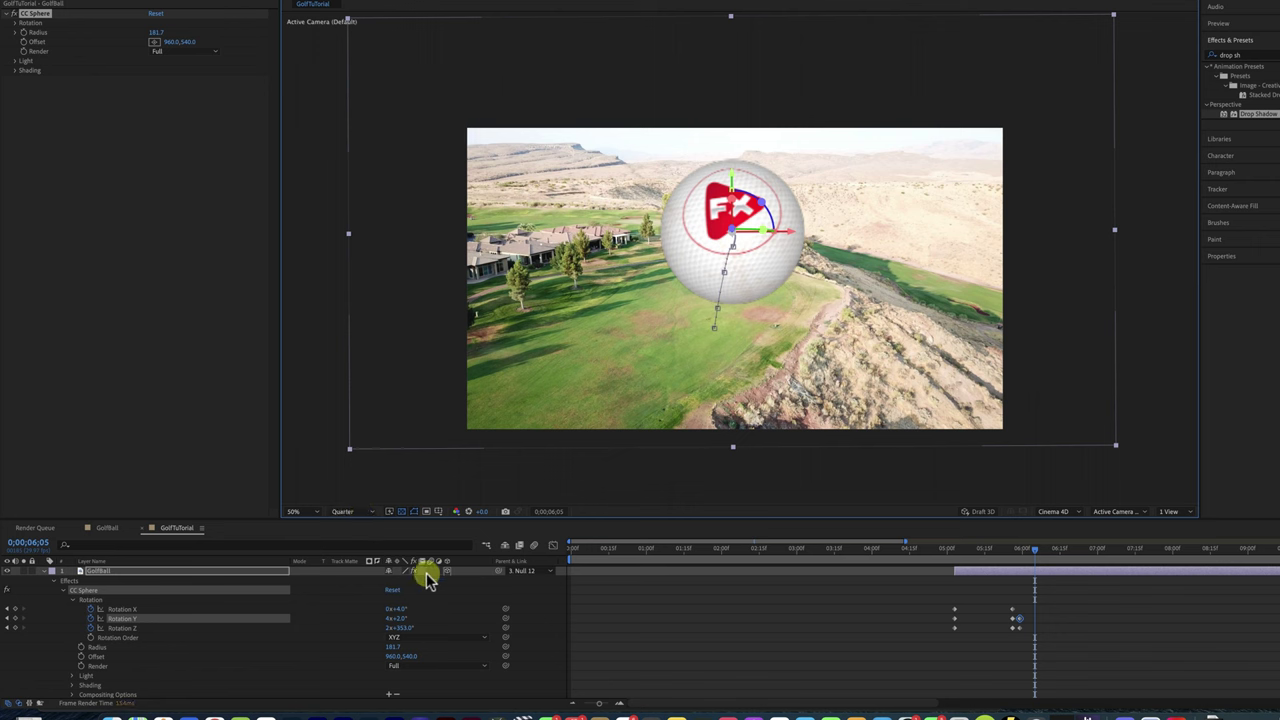
click(920, 548)
key(space)
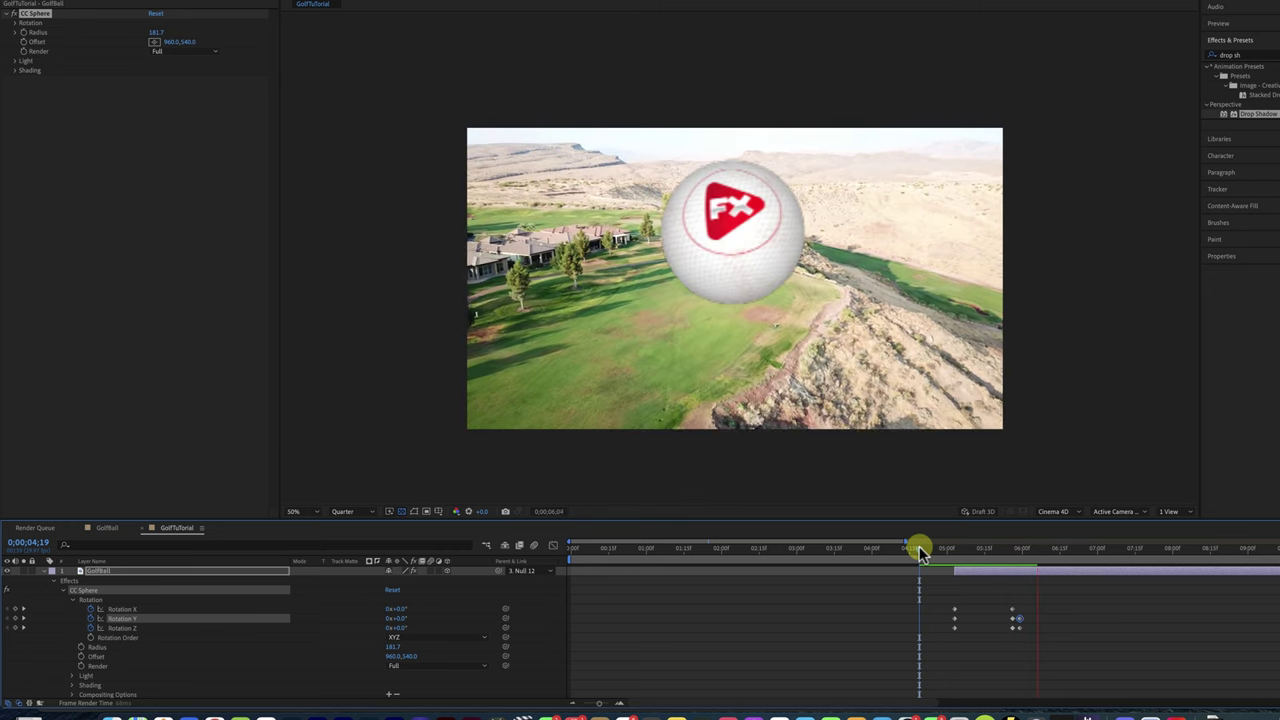
key(space)
click(919, 546)
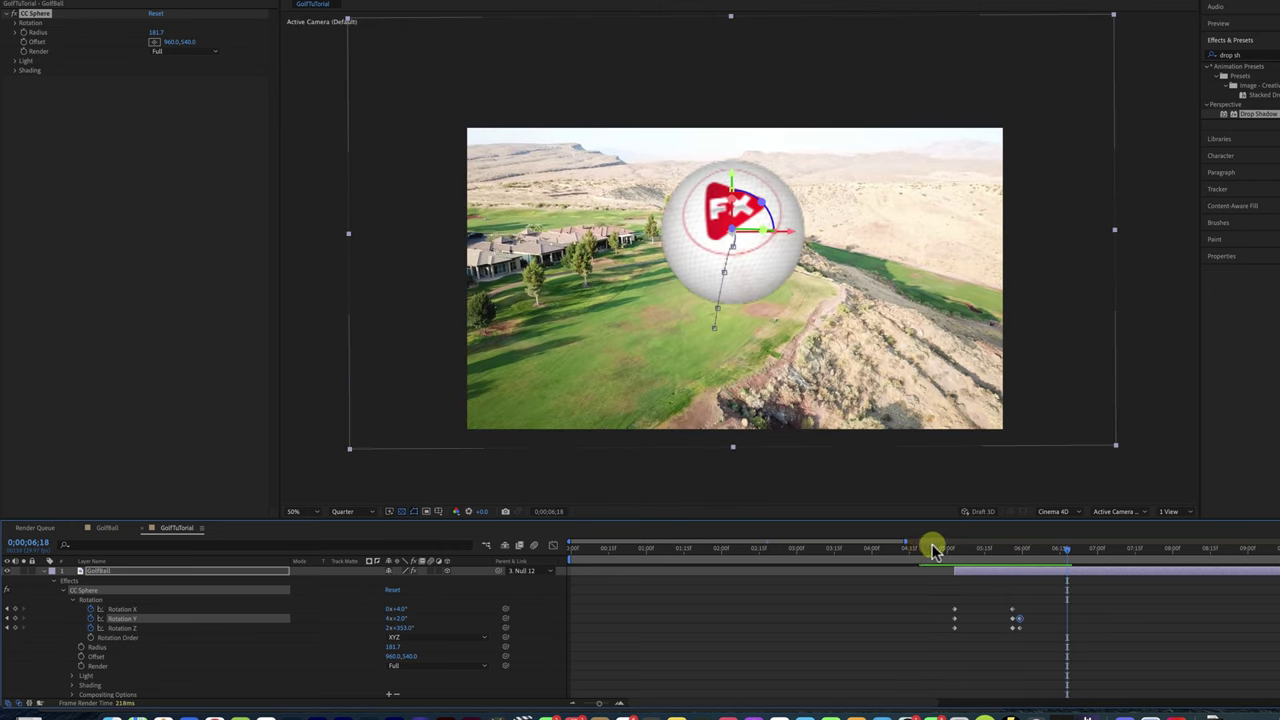
key(space)
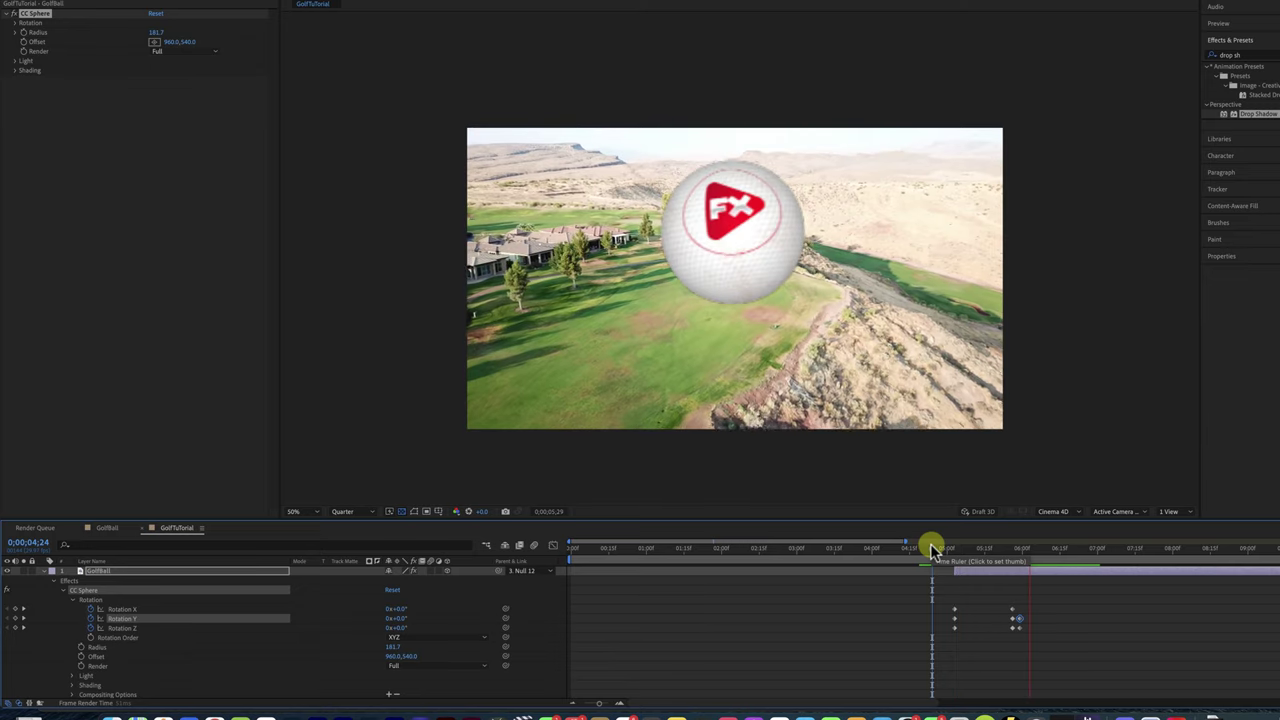
key(space)
Step: Add CC Sphere Rotation X, Y and Z keyframes at 0;00;06;21
drag(1100, 552, 1077, 556)
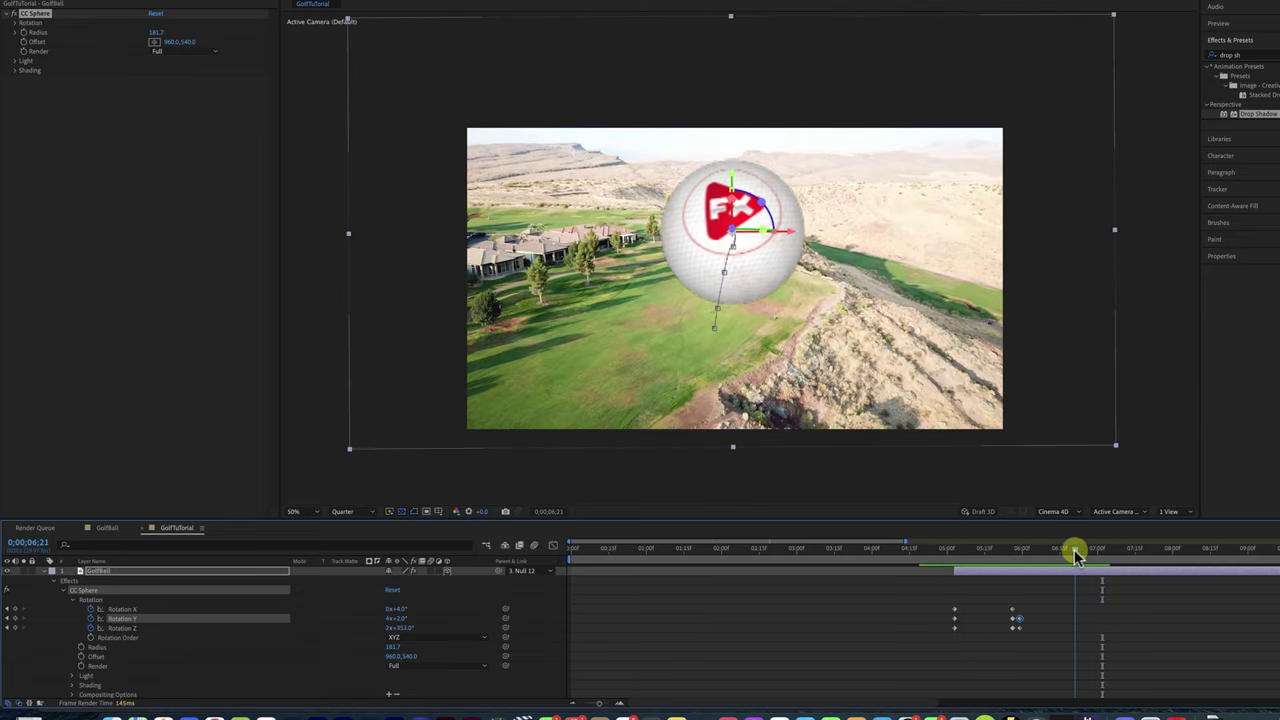
click(14, 608)
click(14, 618)
click(14, 627)
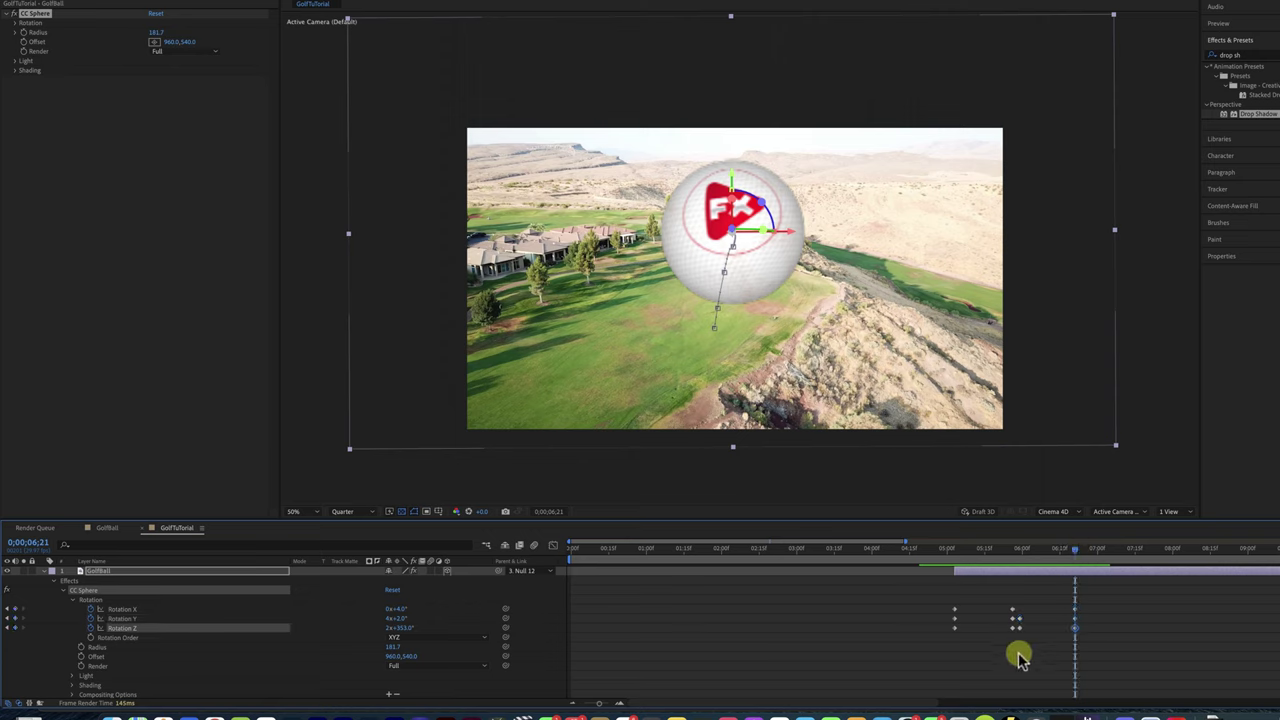
Step: Fine-tune CC Sphere Rotation Y and Z slightly at 0;00;06;21 and preview the spin from 0;00;05;15
mouse_move(1076, 556)
mouse_down()
mouse_move(1014, 557)
mouse_move(1089, 563)
mouse_move(1006, 563)
mouse_move(1077, 566)
mouse_up()
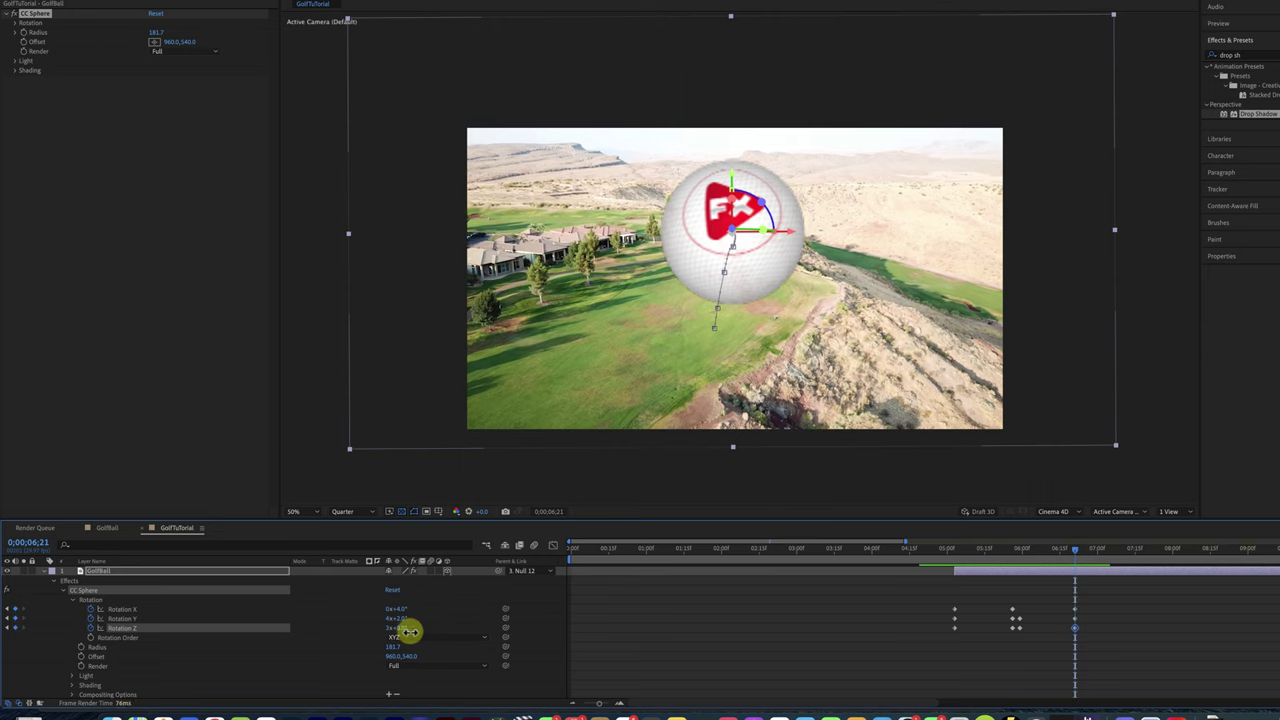
click(985, 550)
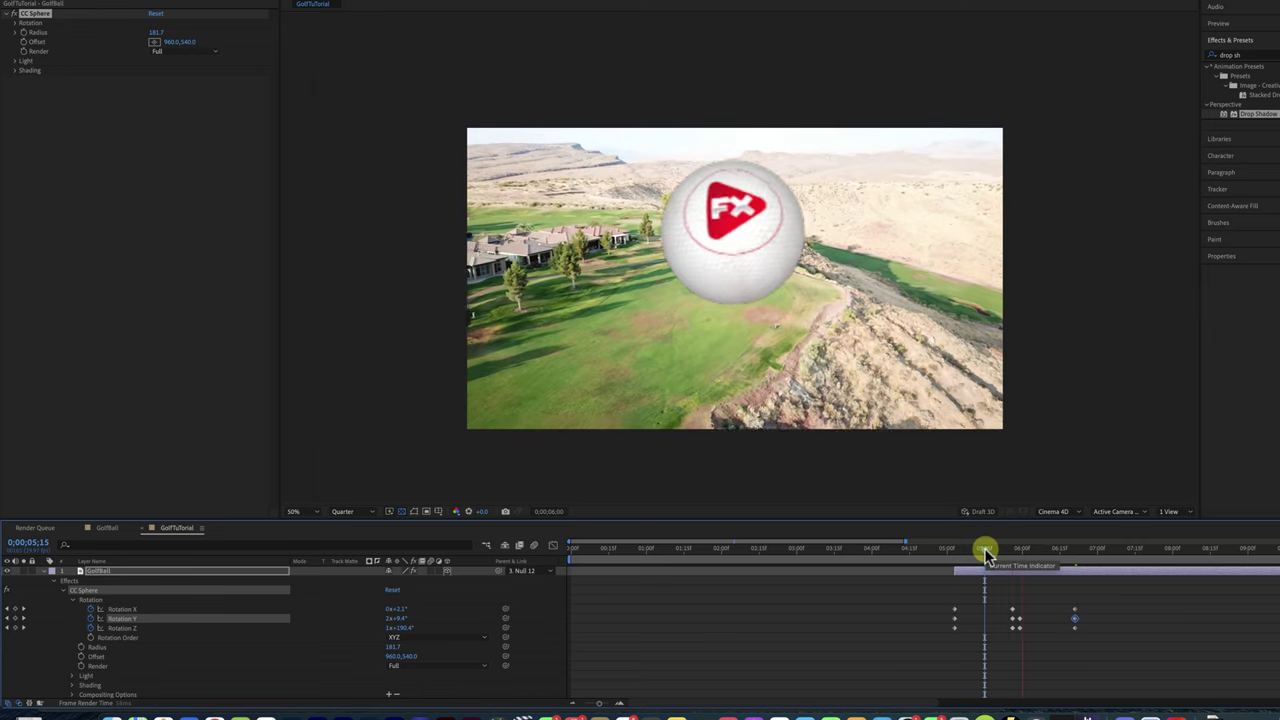
Step: Add a GolfBall Position keyframe at 0;00;07;25 and move the ball past the camera along Z at 0;00;08;03
key(space)
key(space)
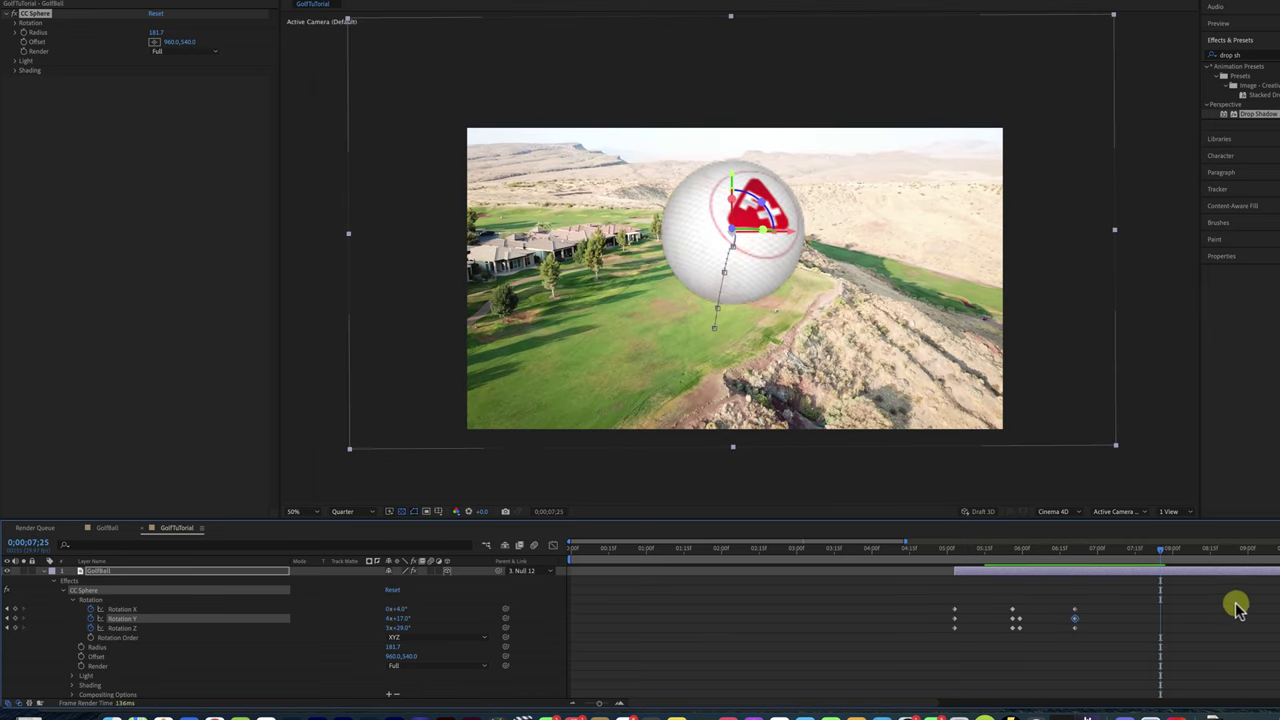
key(p)
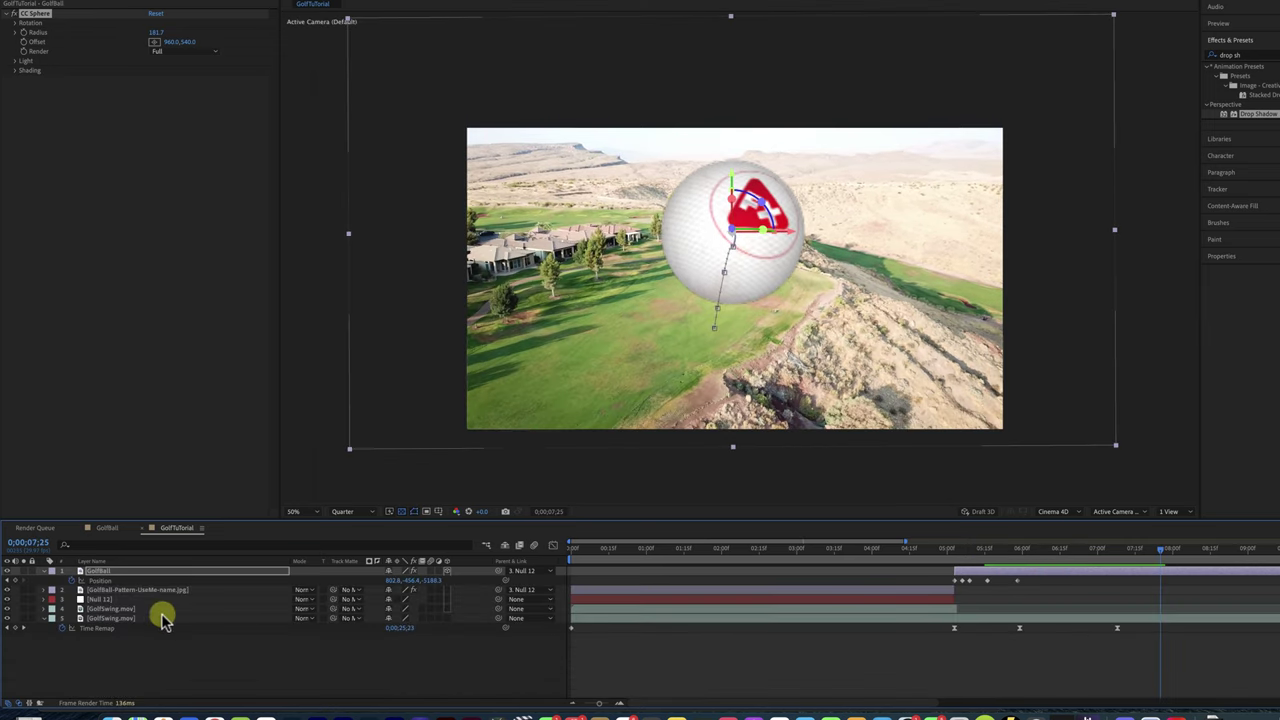
click(15, 580)
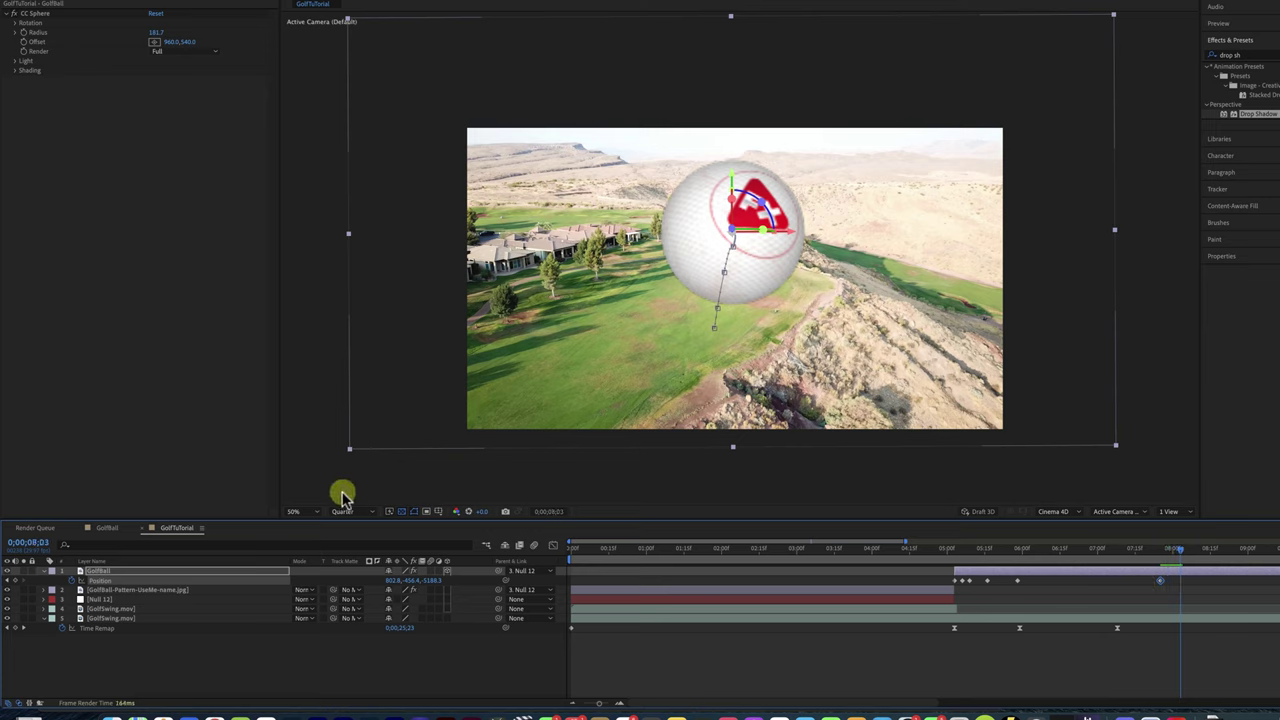
drag(441, 586, 437, 580)
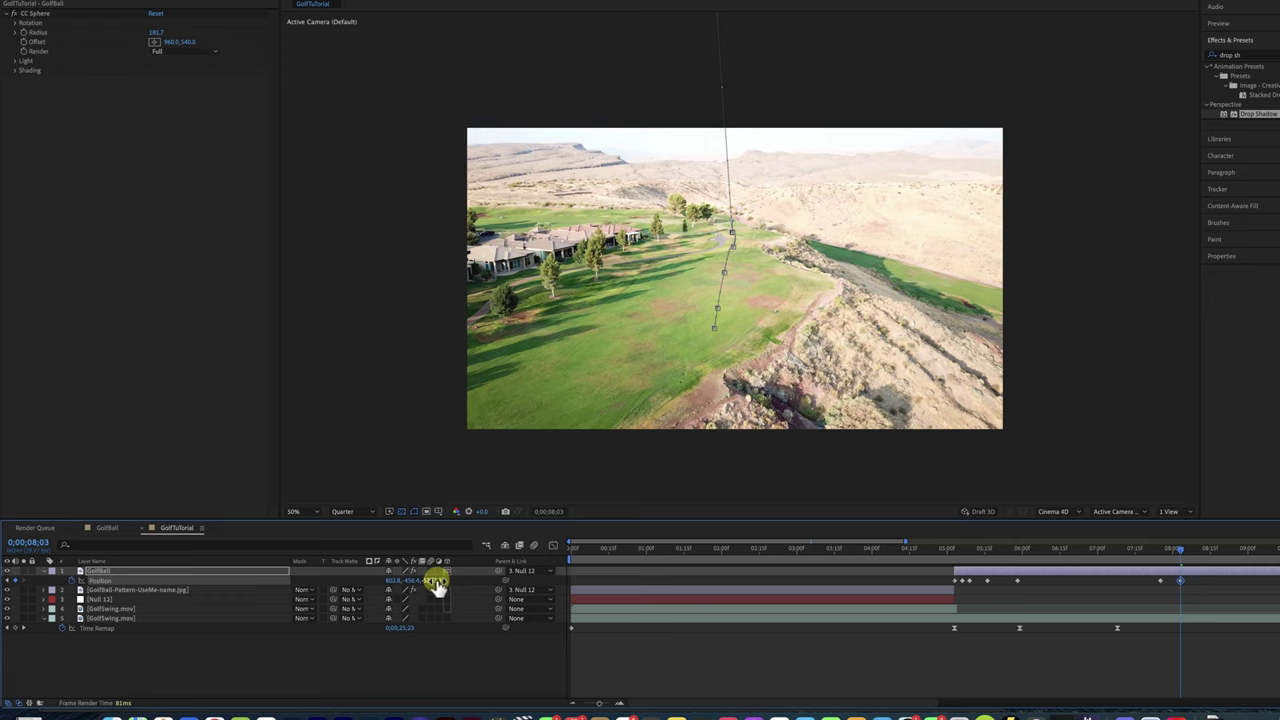
click(946, 552)
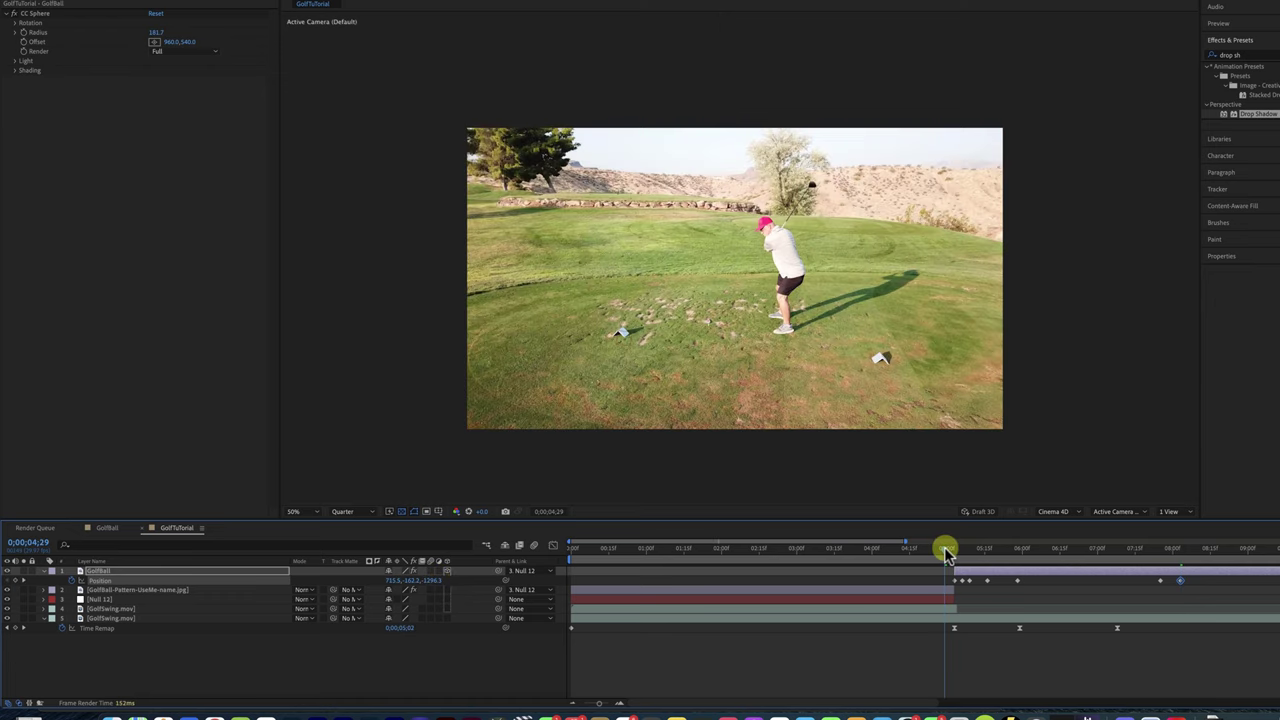
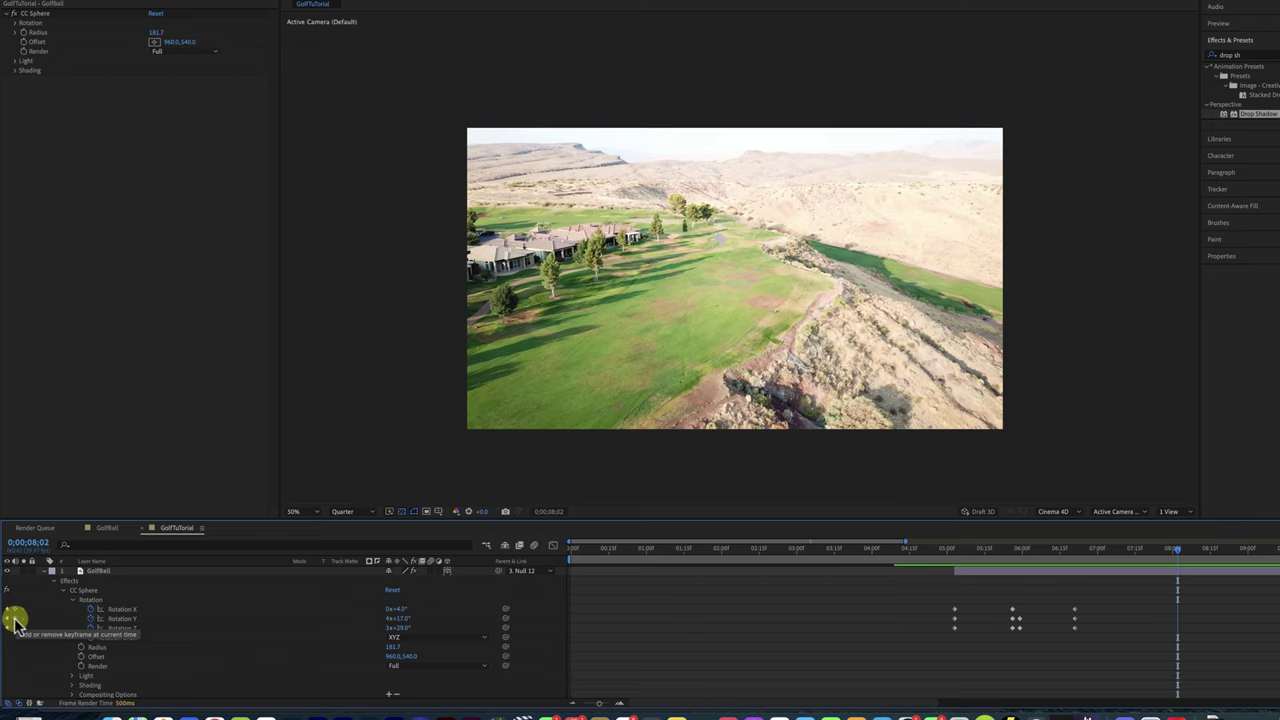
Step: Keyframe the GolfBall's CC Sphere rotation at 0;00;08;02 with Rotation Z at 3x+49.0° and Rotation Y at 4x+42.0°
click(15, 627)
mouse_move(398, 627)
mouse_down()
mouse_move(443, 626)
mouse_move(383, 627)
mouse_up()
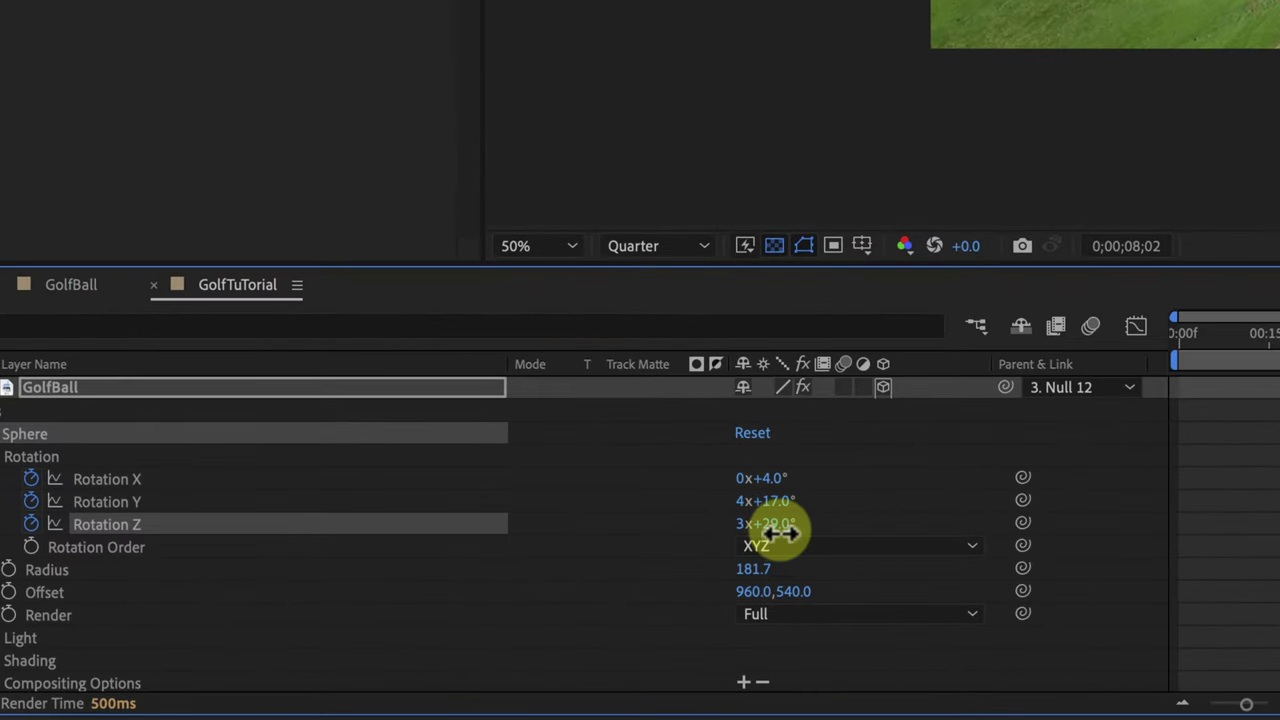
drag(780, 532, 820, 500)
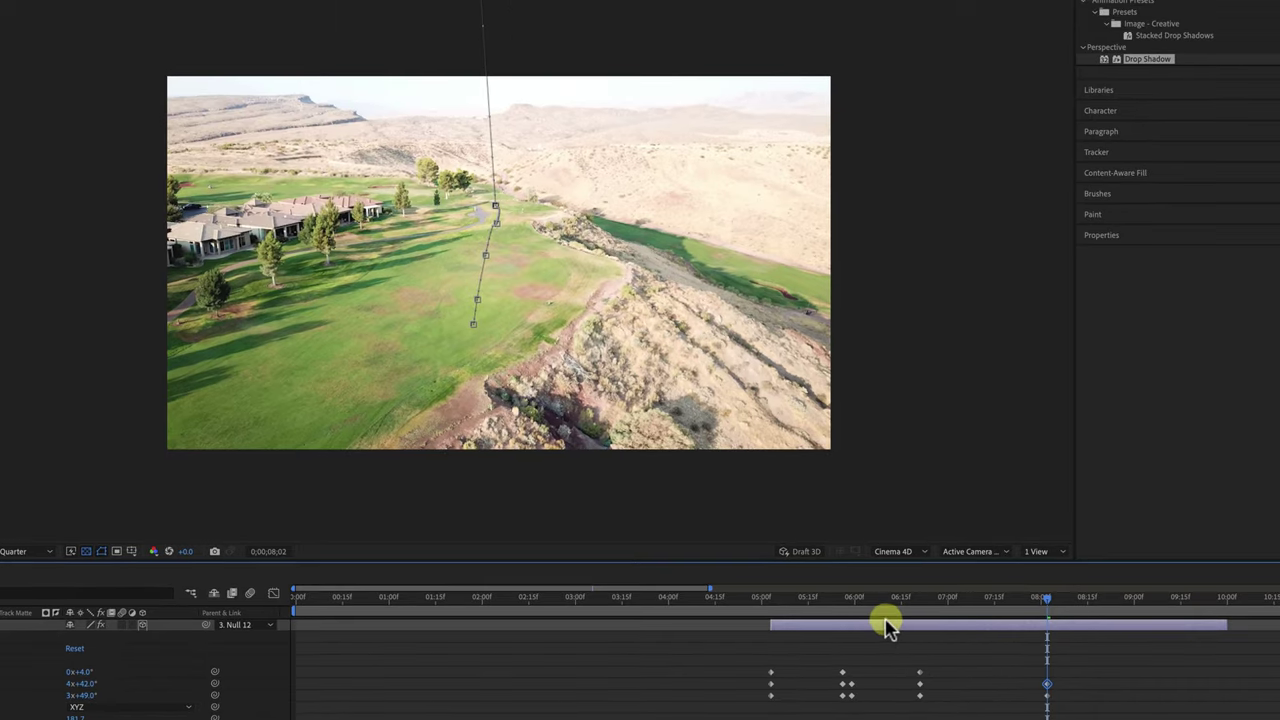
Step: Preview the ball's full flight and exit past the camera from 0;00;04;27, and replay it from the moment of impact
click(1244, 546)
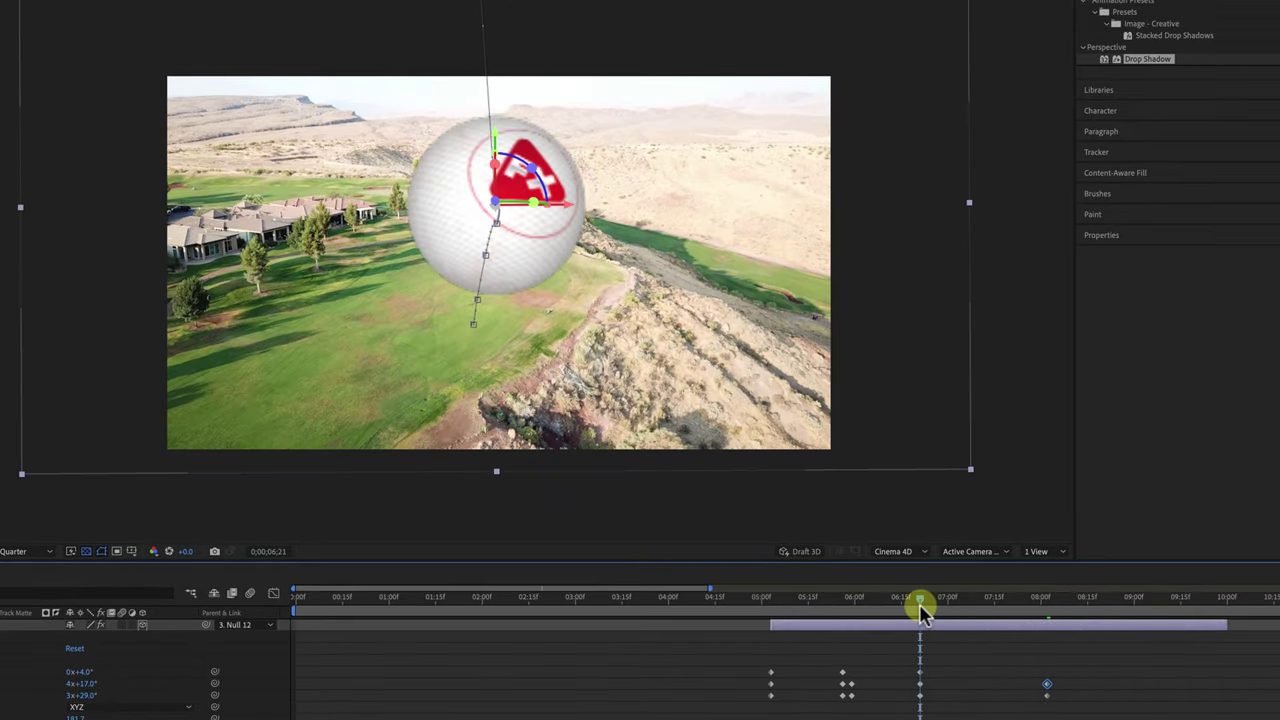
drag(920, 605, 755, 608)
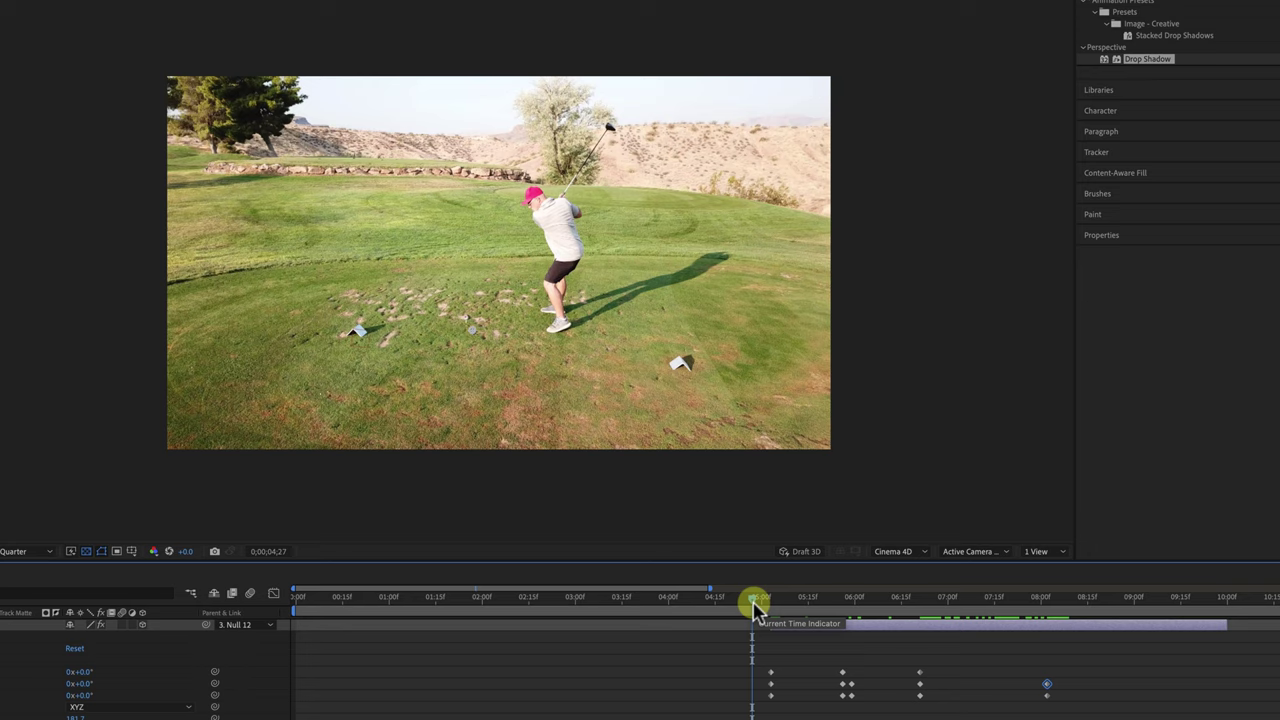
key(space)
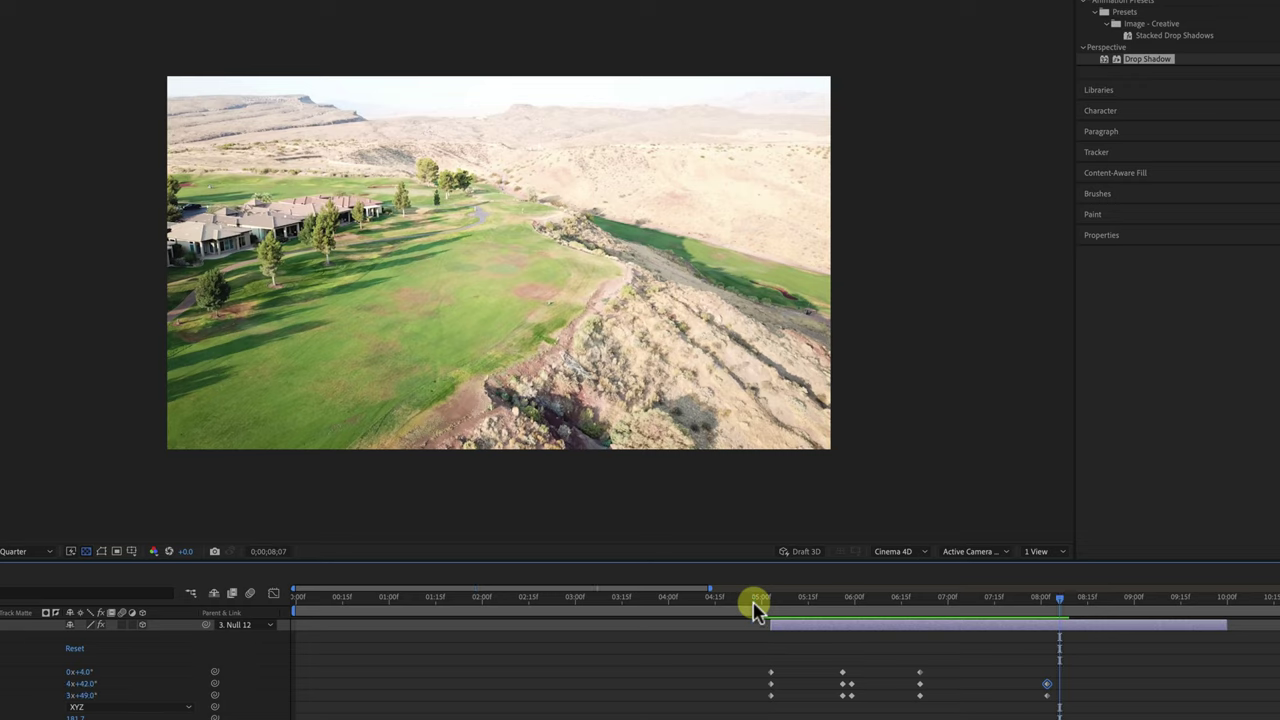
click(755, 603)
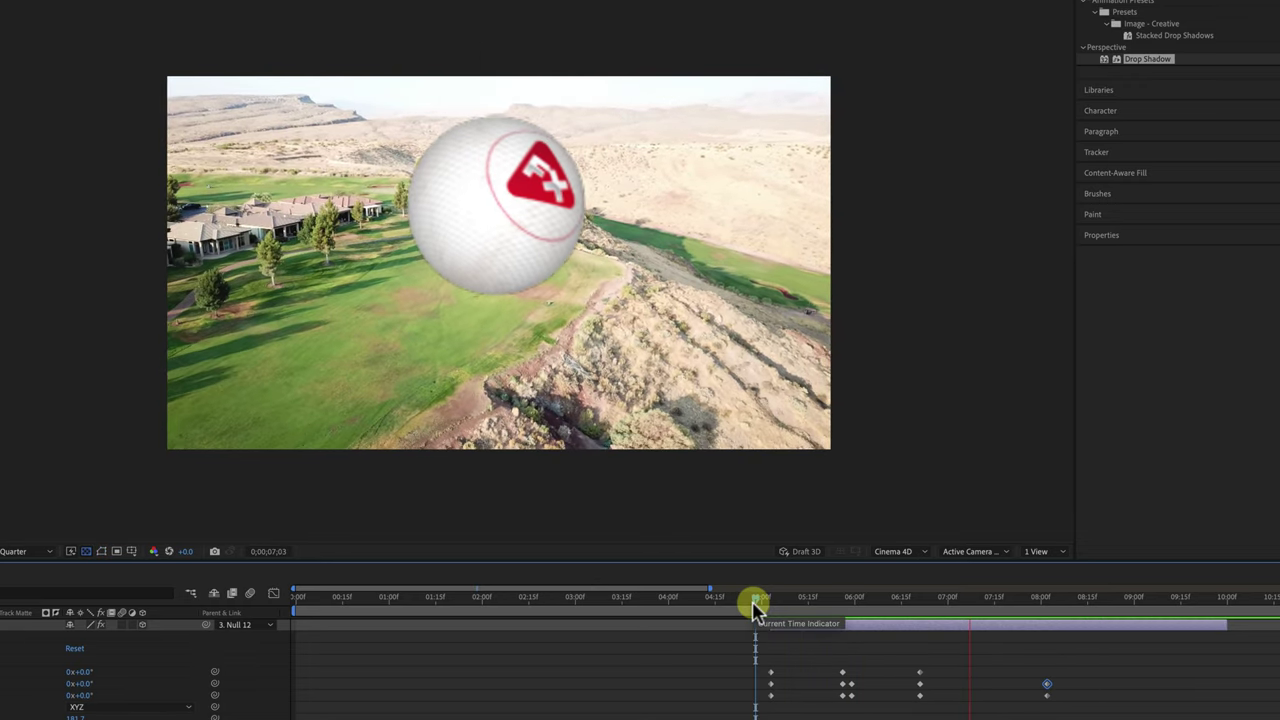
drag(757, 607, 767, 613)
key(space)
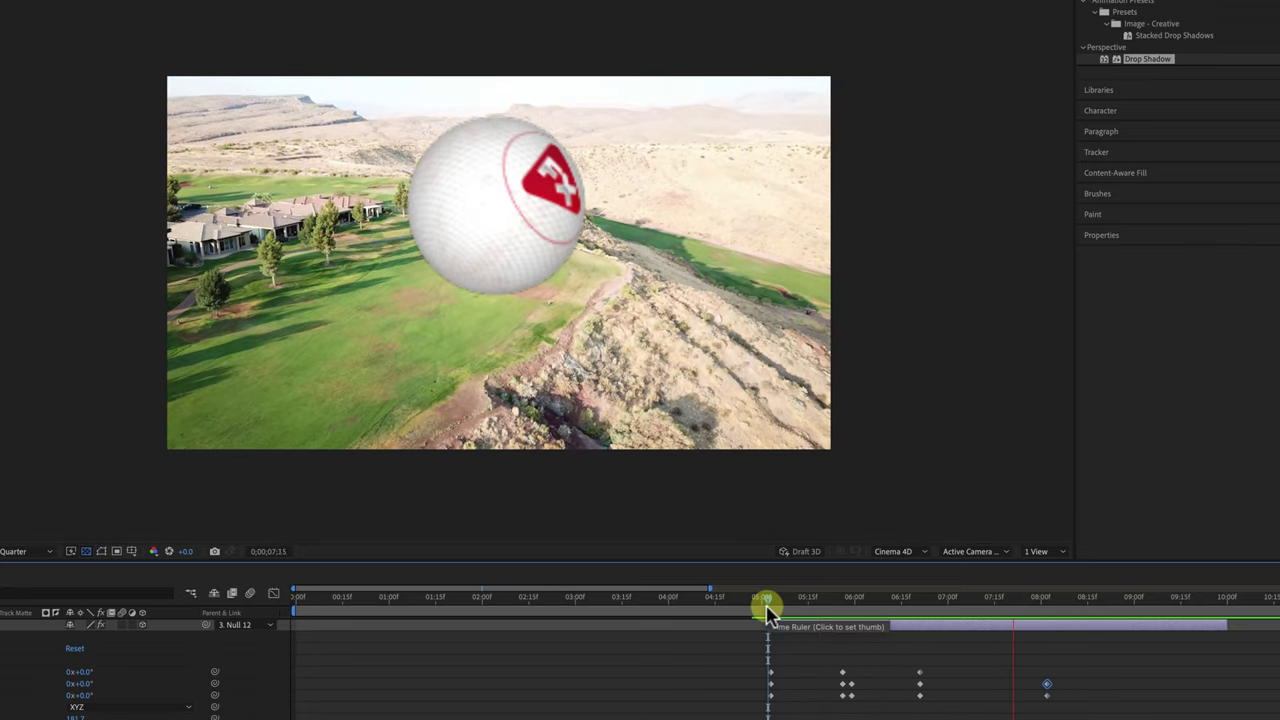
key(space)
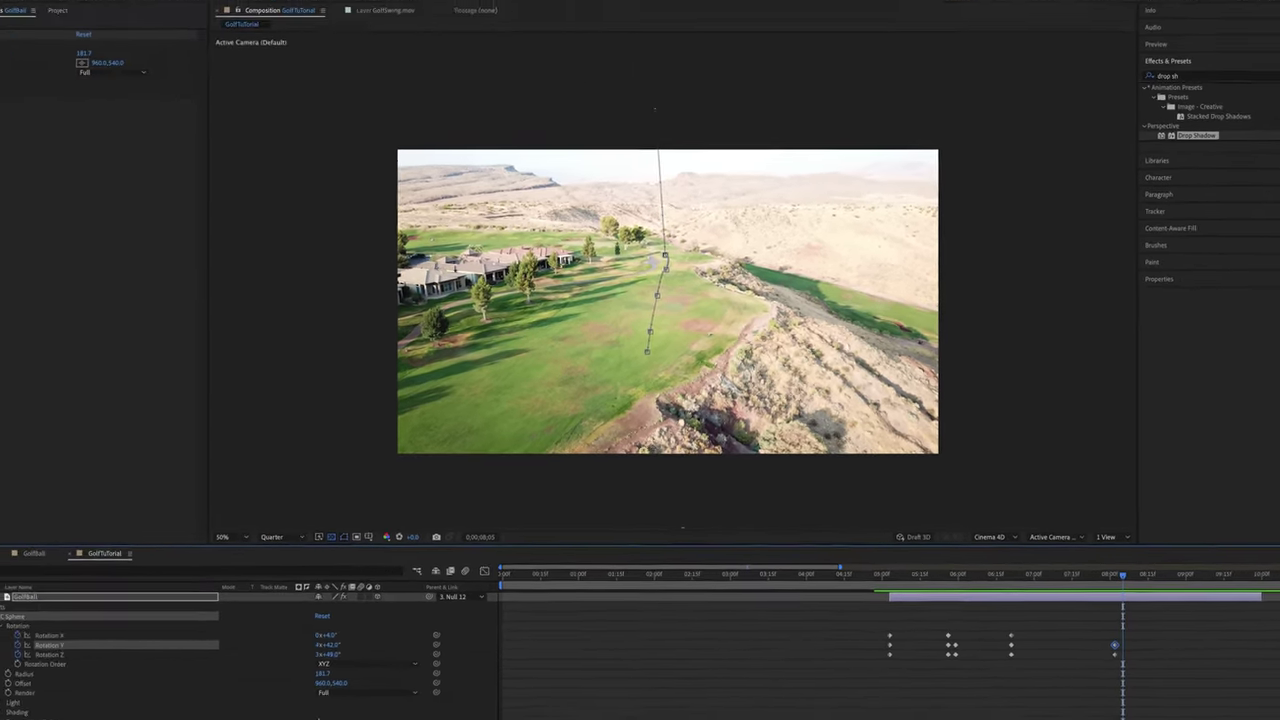
Step: Apply CC Radial Fast Blur to the time-remapped GolfSwing.mov layer, with the current time at 0;00;05;03
click(44, 592)
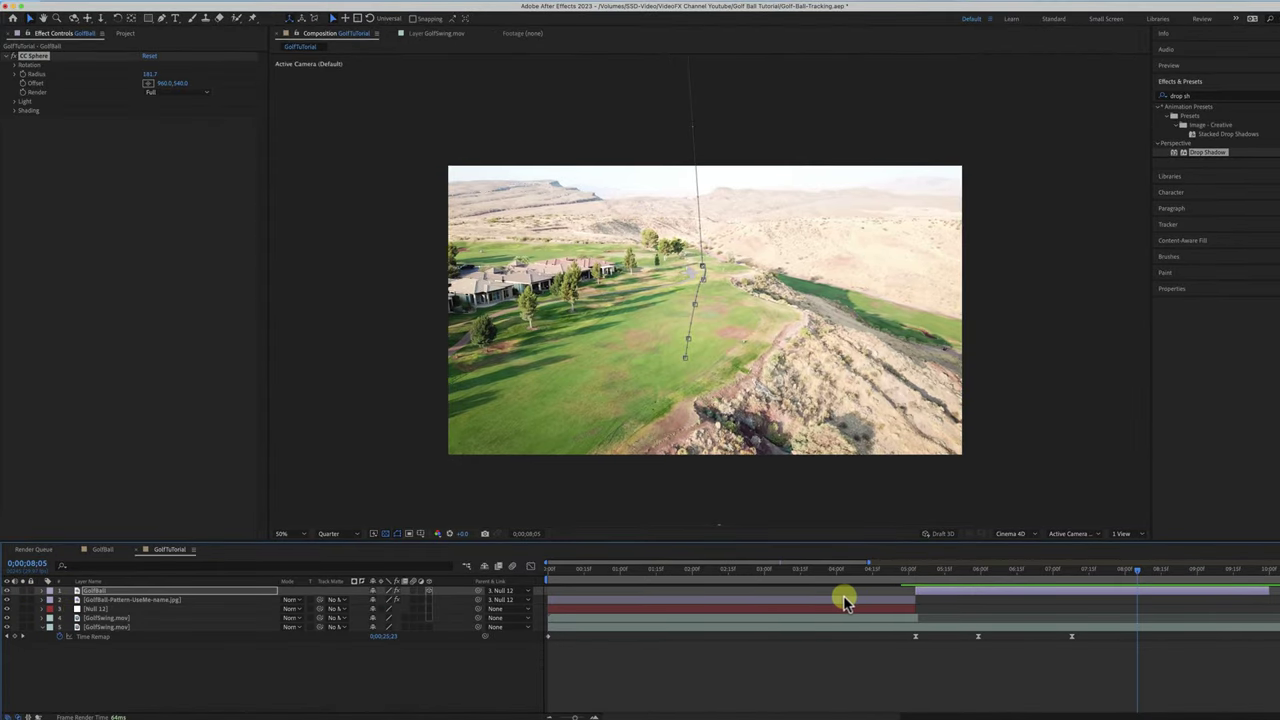
click(921, 574)
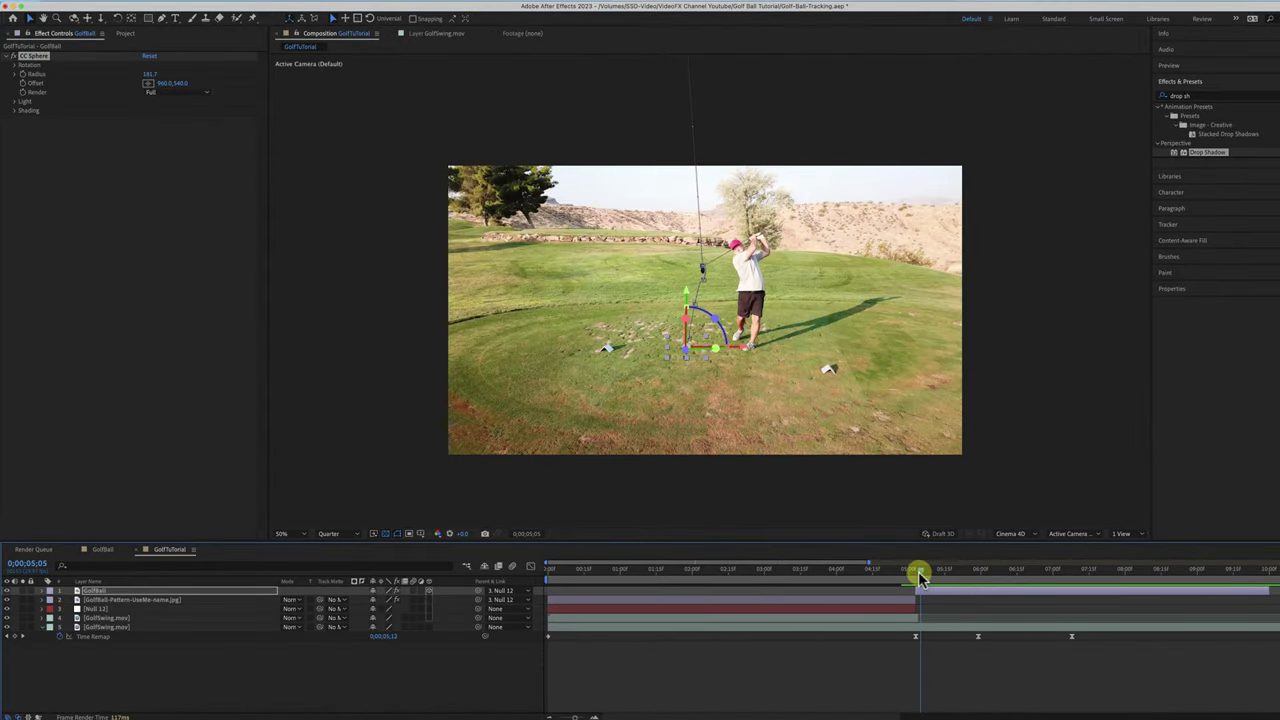
drag(921, 578, 917, 578)
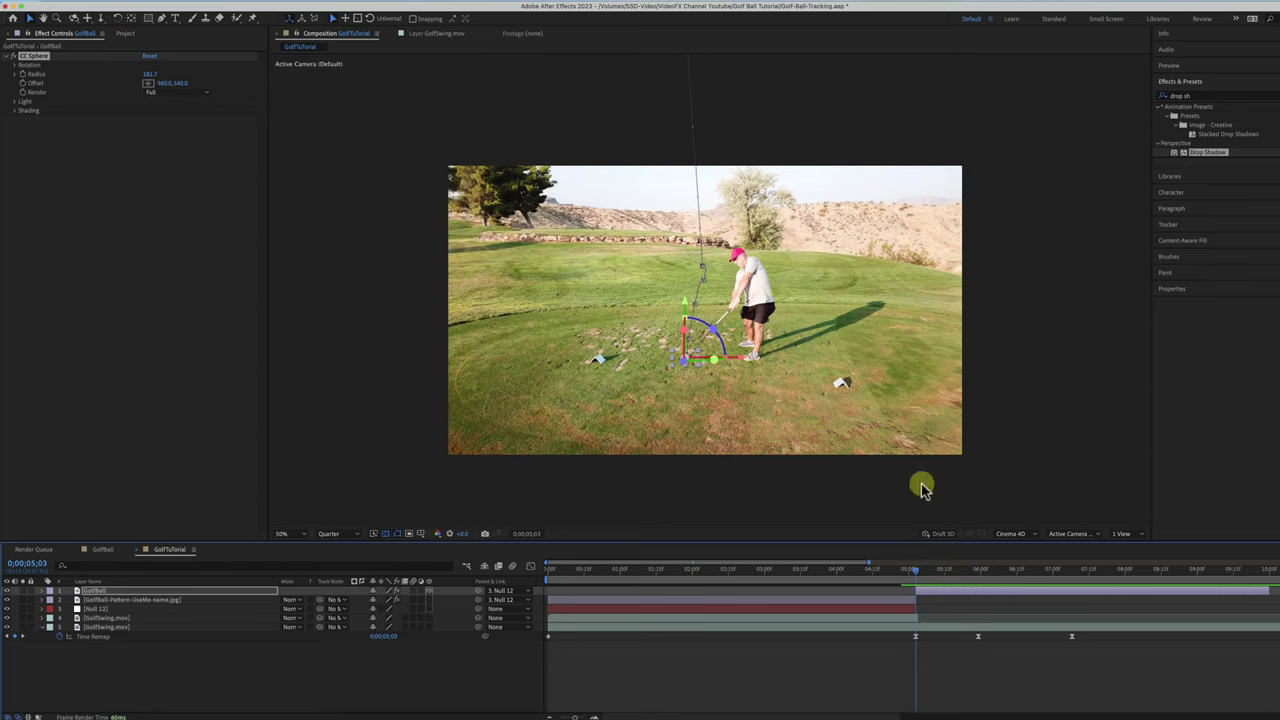
click(910, 628)
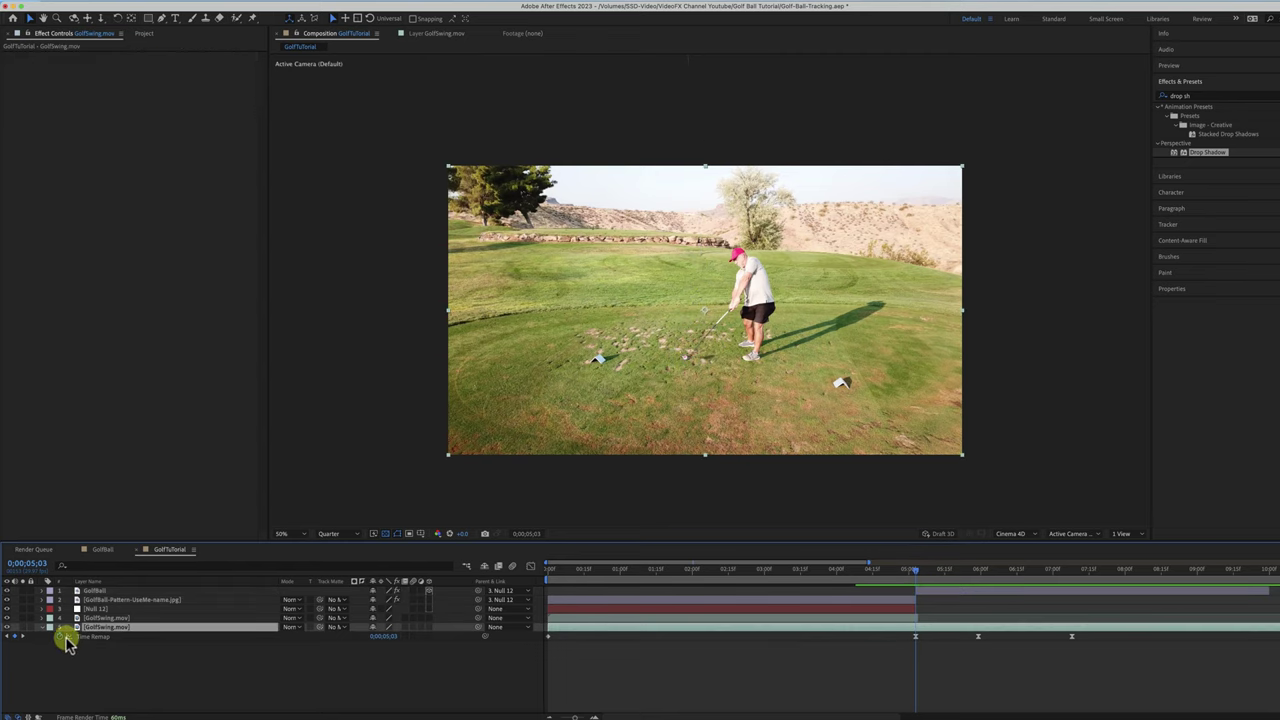
key(period)
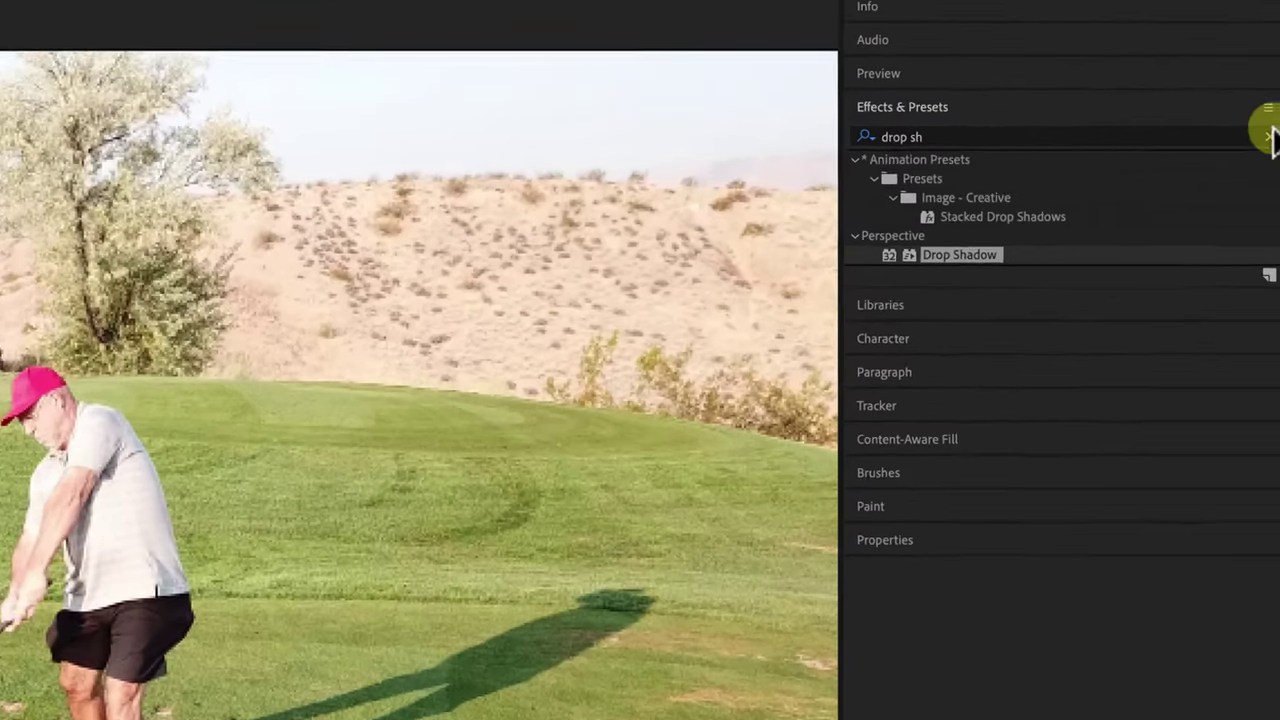
click(1268, 95)
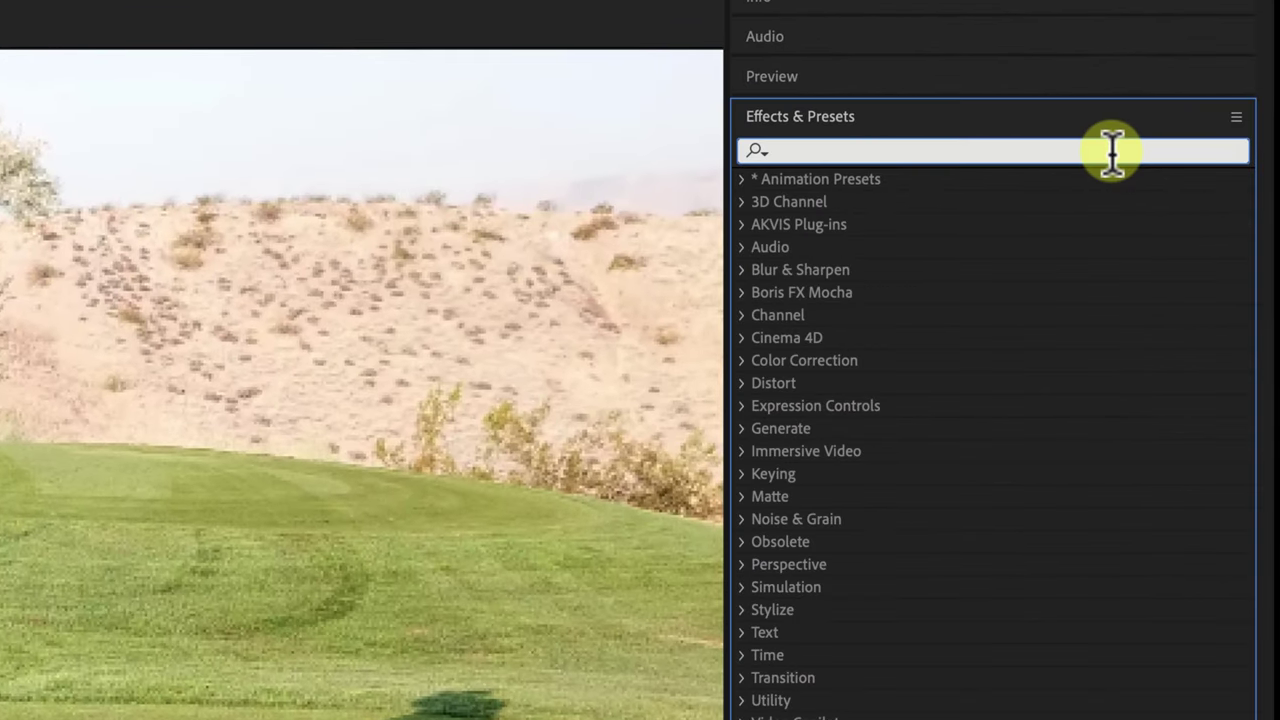
text(fast)
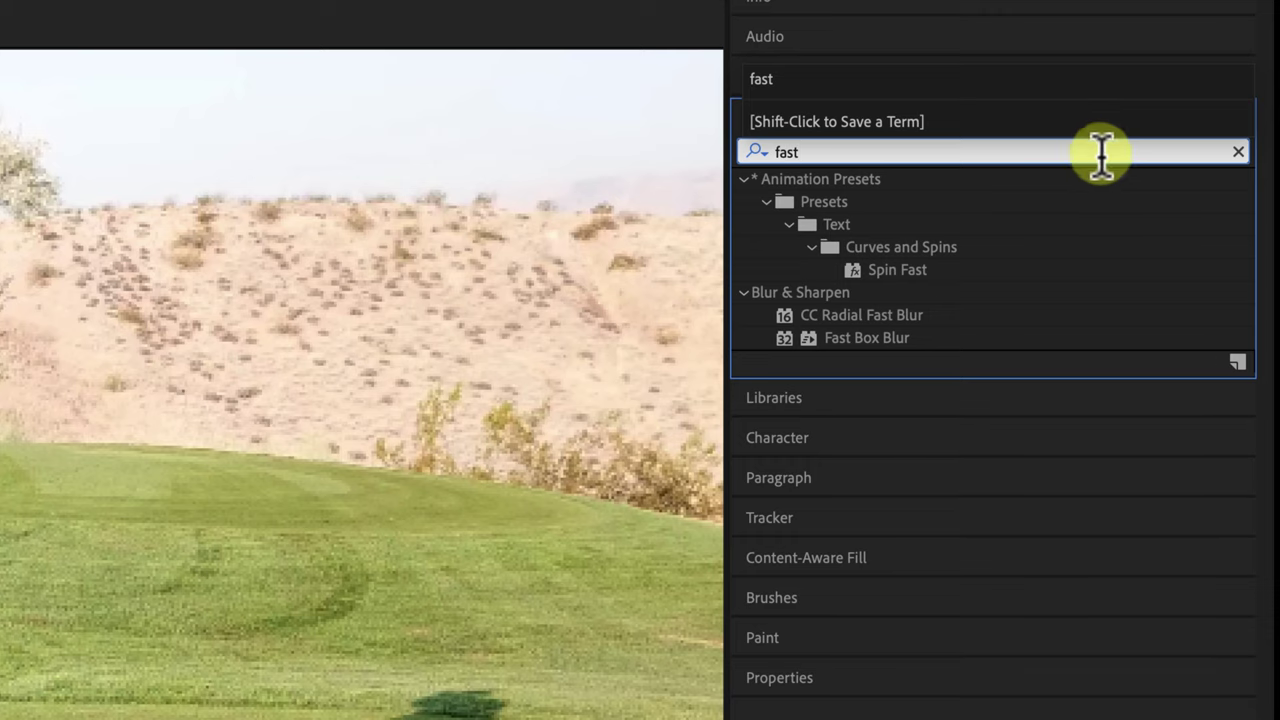
drag(849, 318, 216, 380)
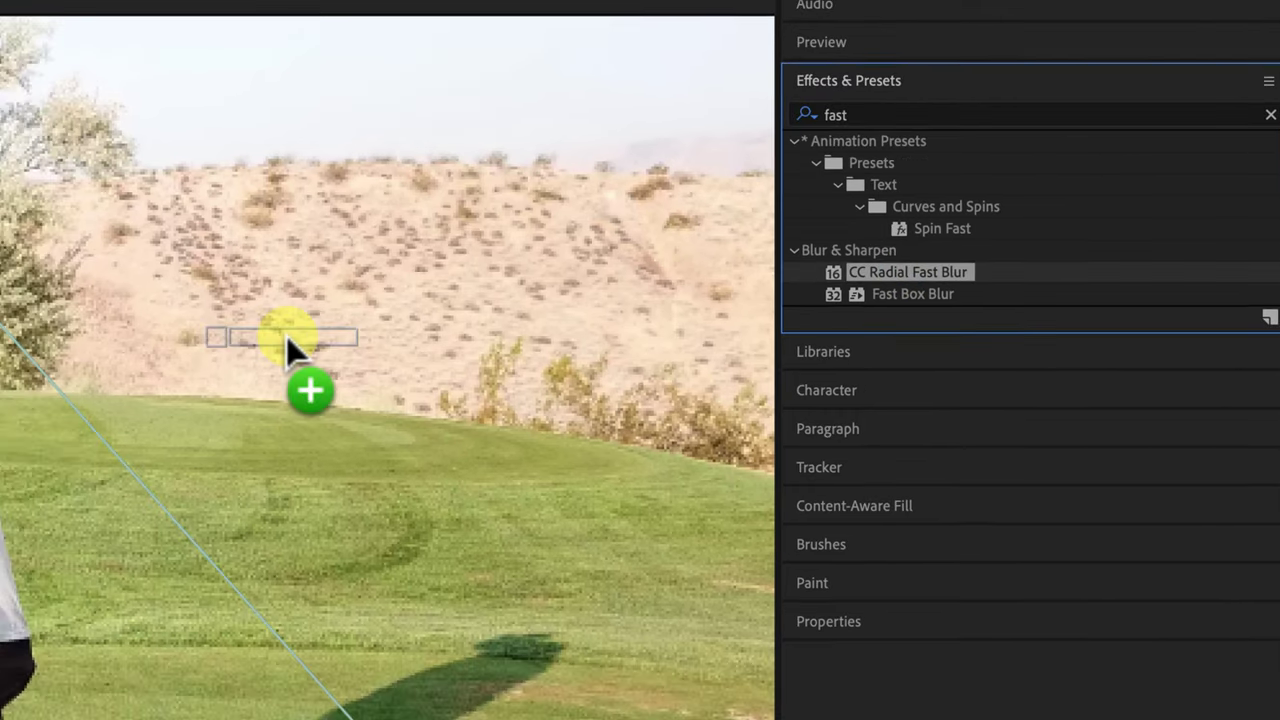
drag(286, 335, 919, 561)
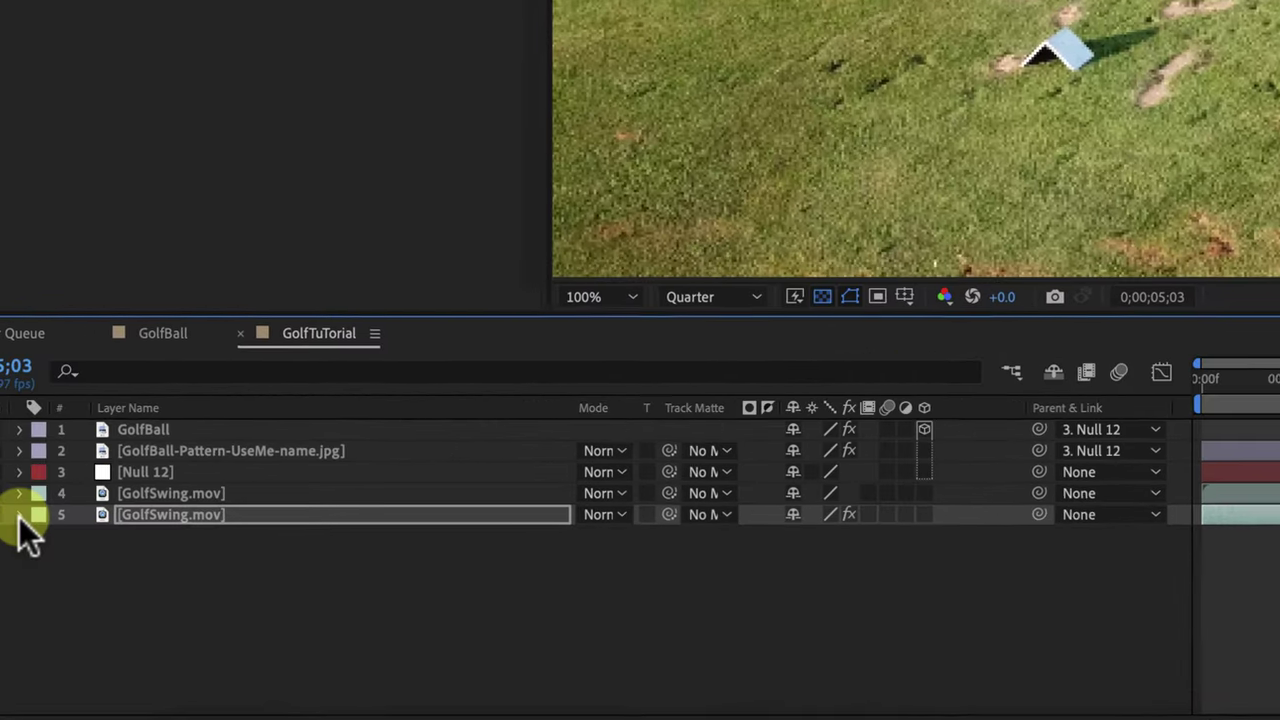
Step: Start keyframes for the radial blur's Center and Amount at 0;00;05;03 and set the Amount to 0.0
click(104, 505)
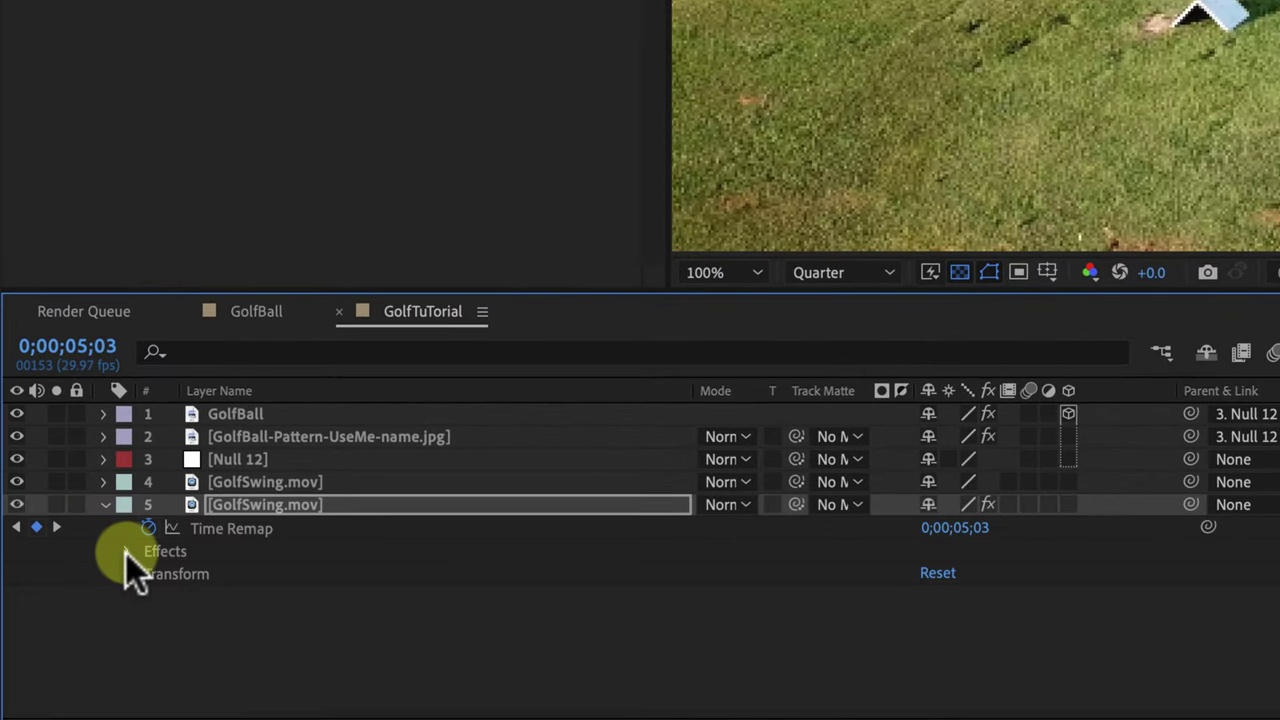
click(127, 551)
click(150, 574)
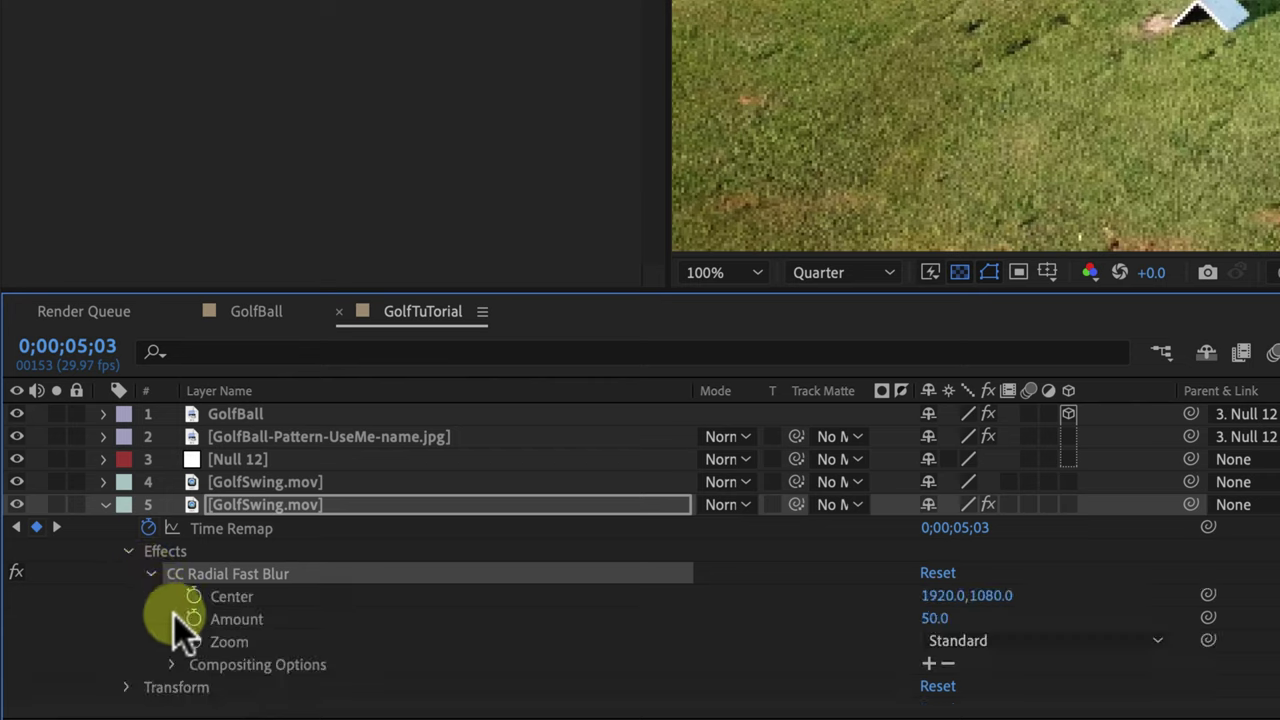
click(193, 597)
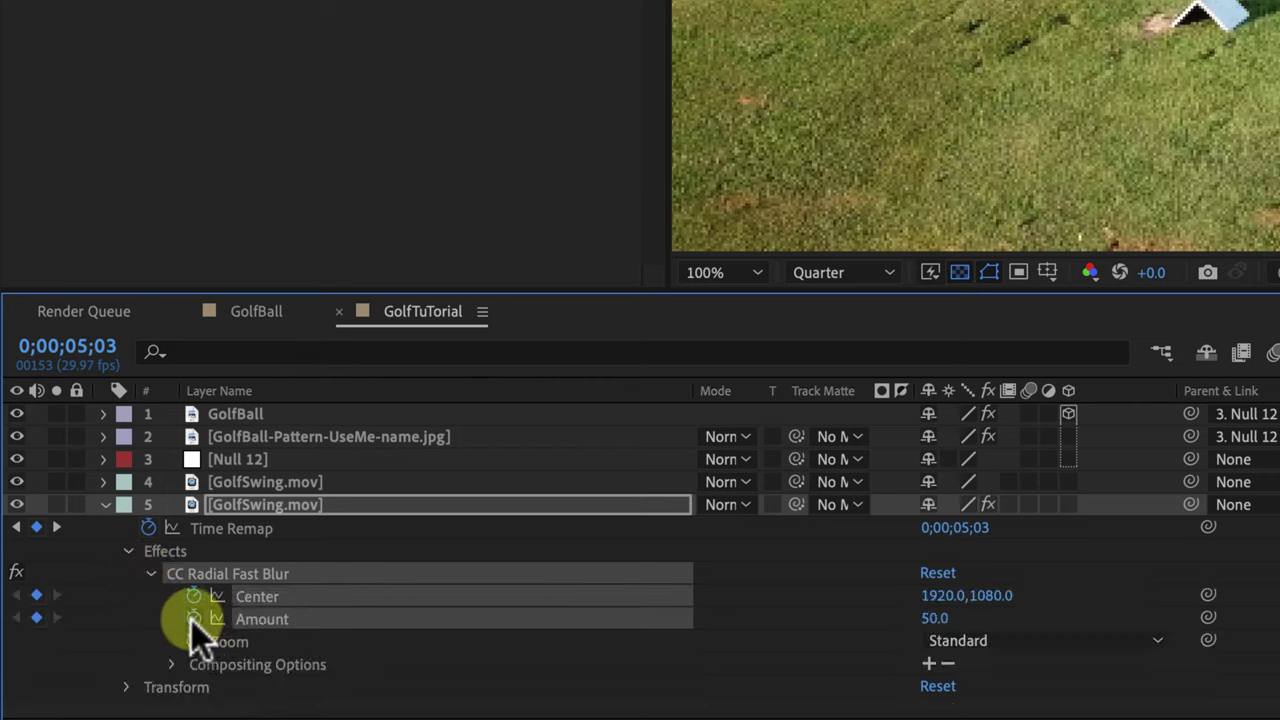
click(193, 619)
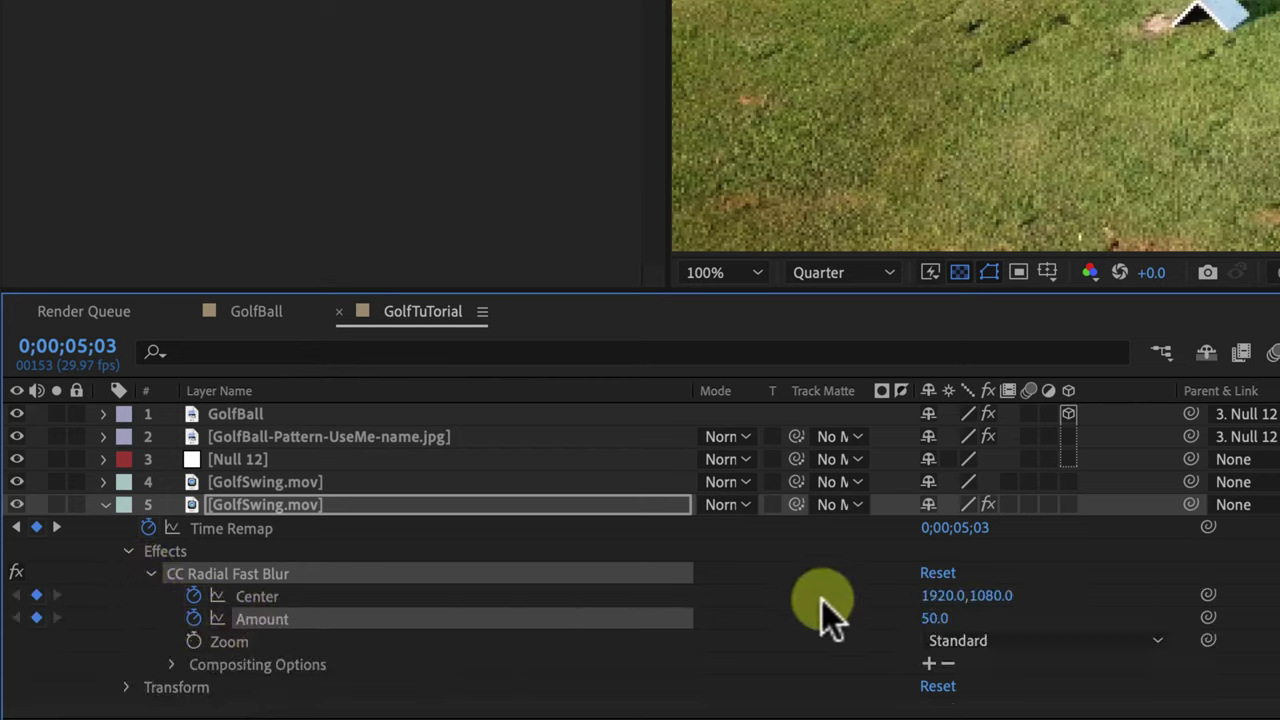
drag(929, 614, 803, 617)
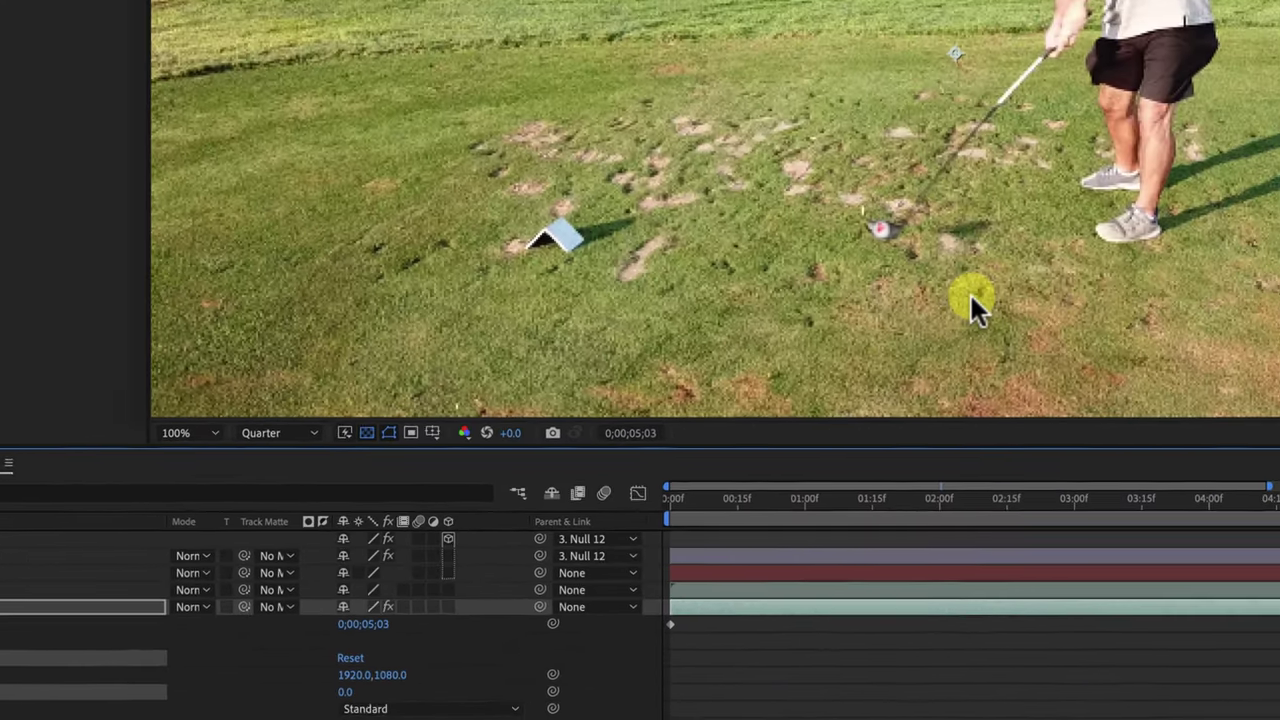
Step: Set the preview resolution to Full and place the radial blur's Center on the golf ball at 1764.0,1430.0
click(309, 427)
click(305, 469)
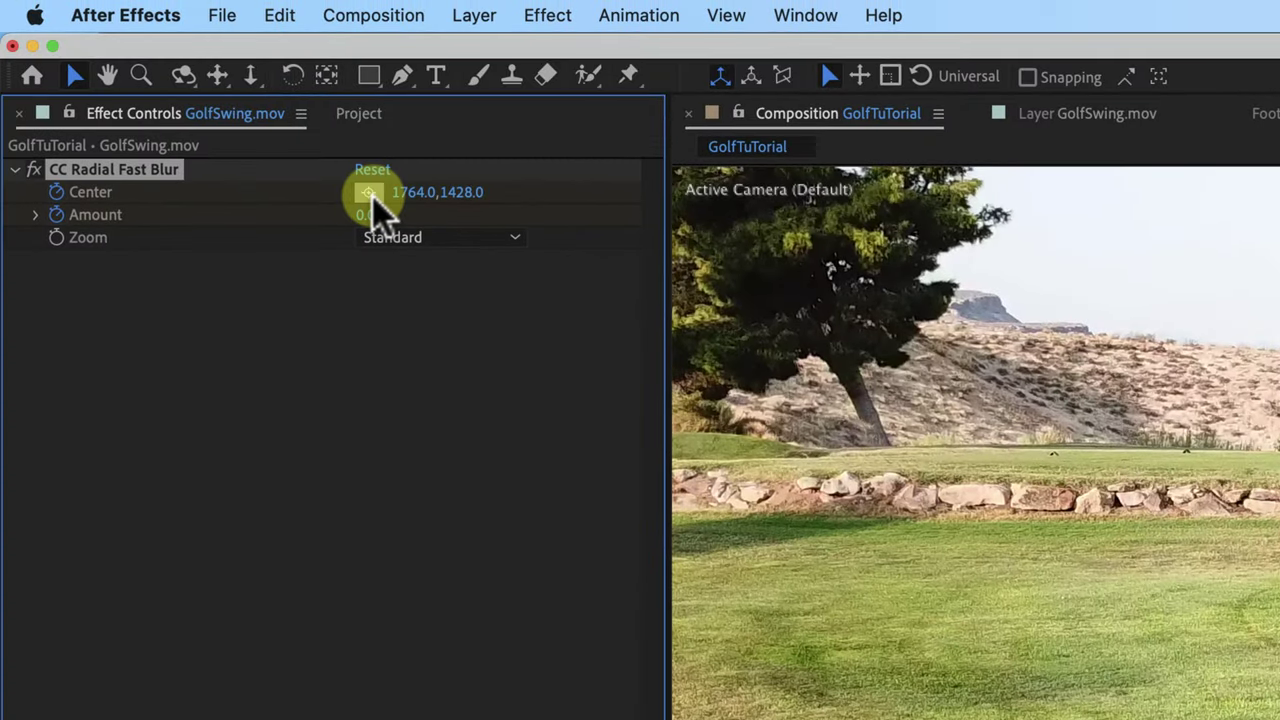
click(368, 193)
click(1149, 666)
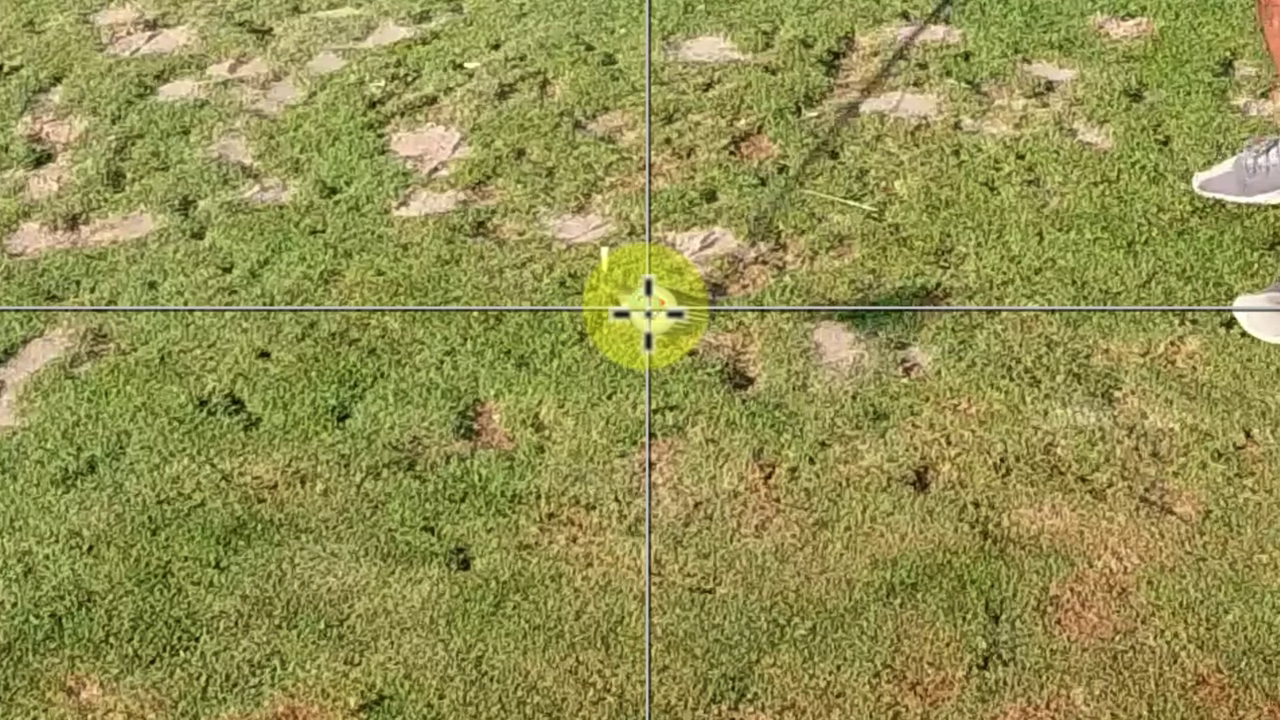
click(1100, 660)
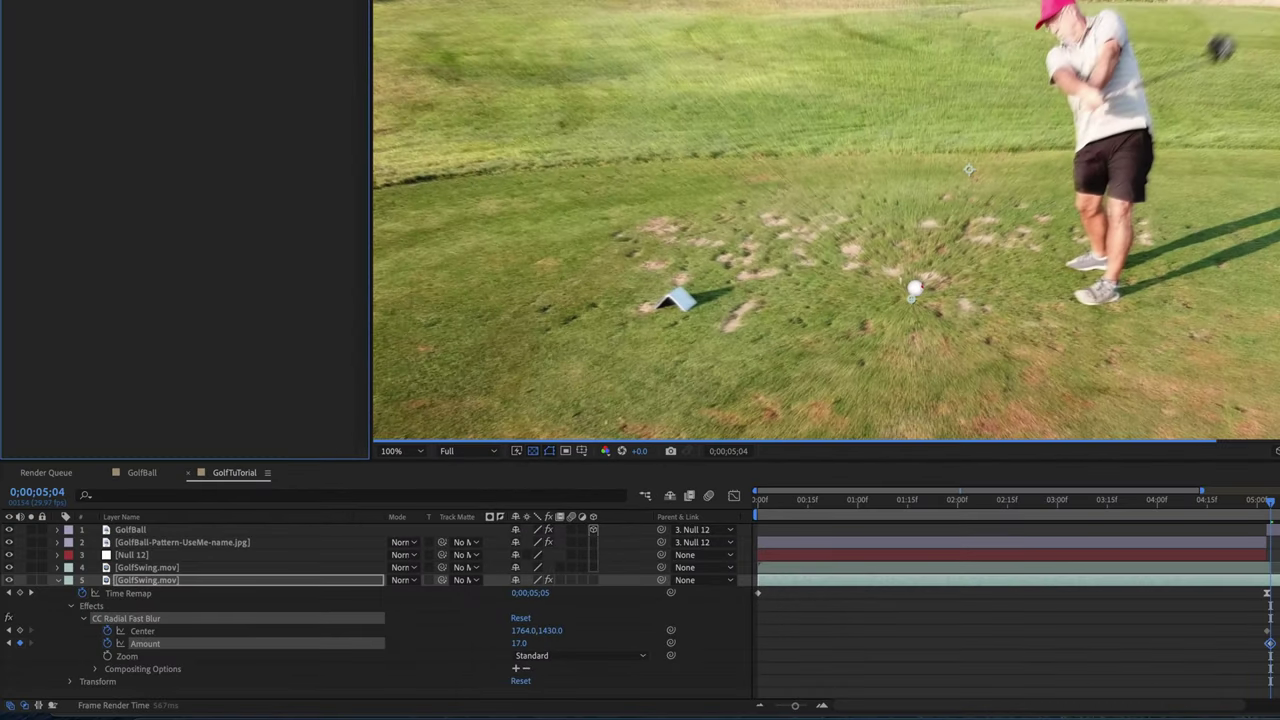
Step: Set the blur Amount to 29.0 at 0;00;05;04 and move its Center onto the ball at 1782.0,1354.0 at 0;00;05;05
drag(518, 643, 540, 643)
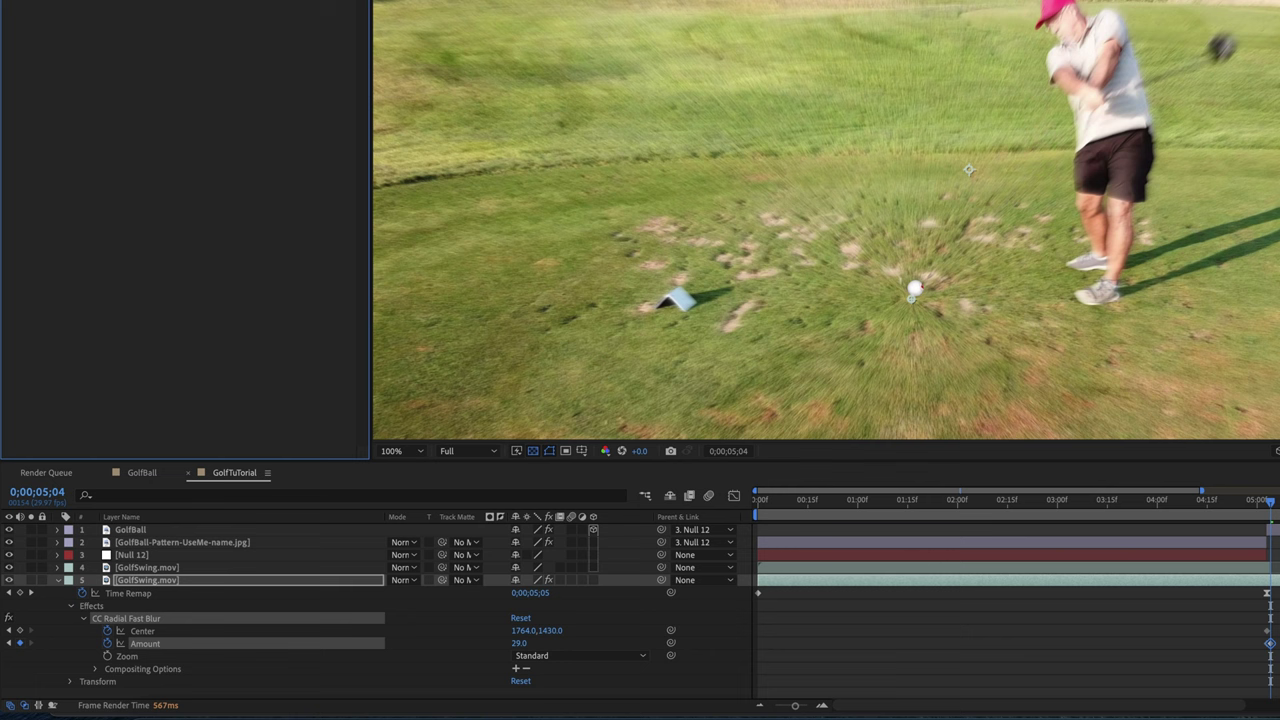
key(Page_Down)
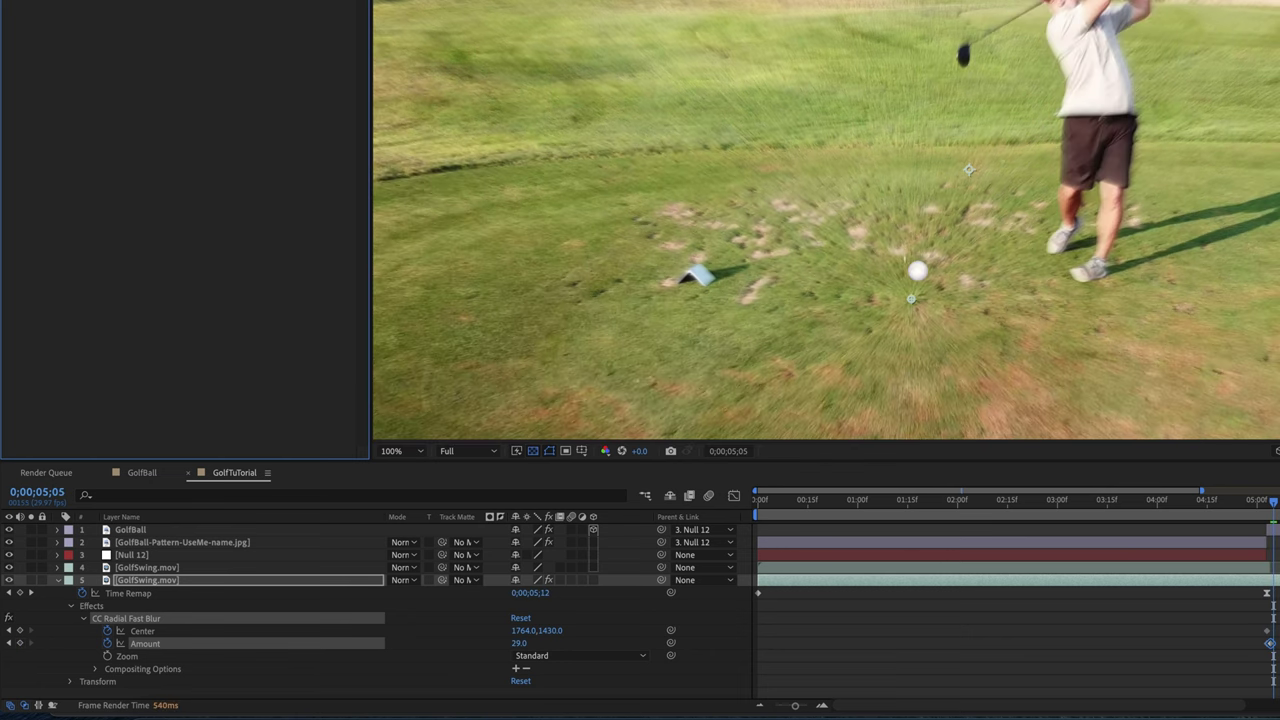
drag(914, 303, 920, 277)
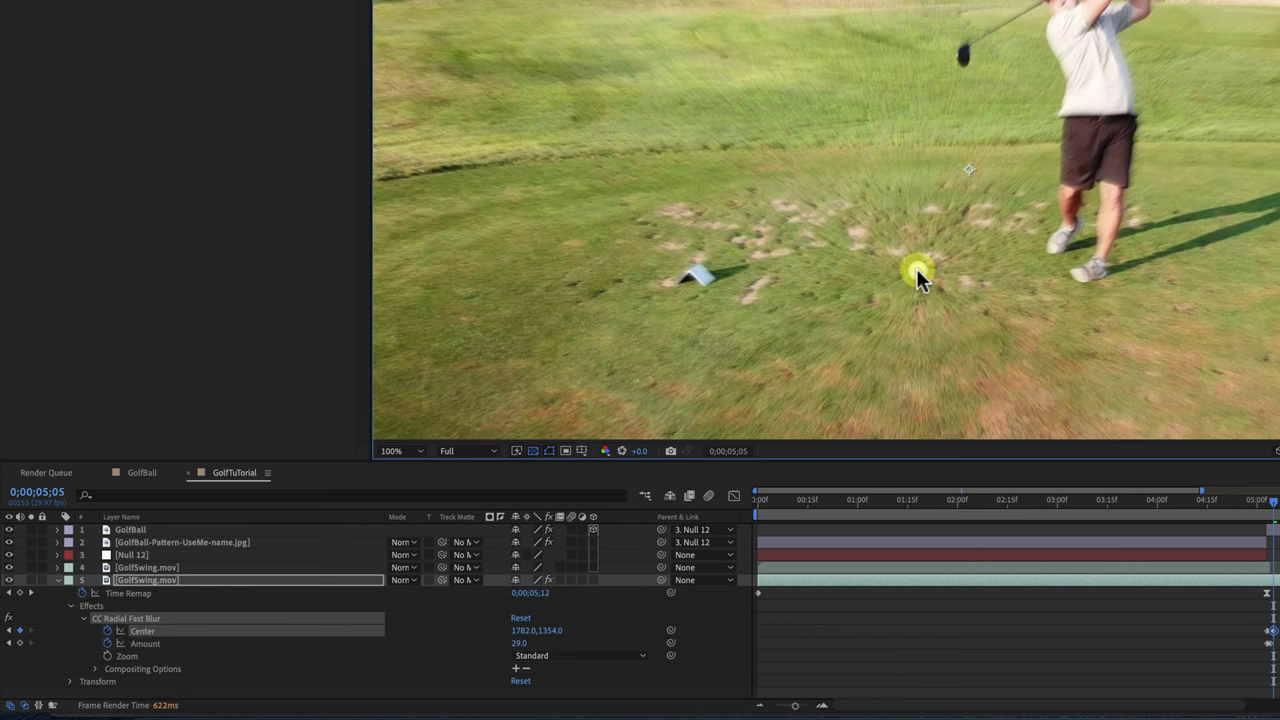
key(Page_Up)
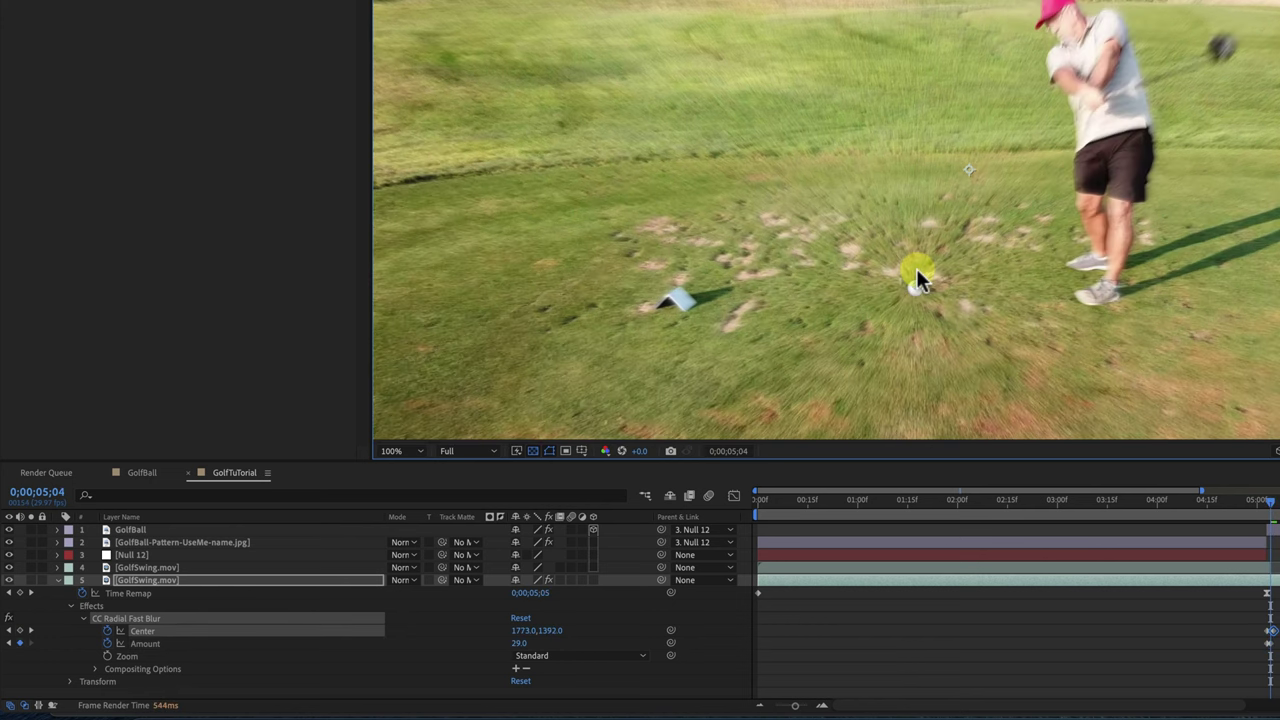
Step: Keep the blur's Center on the golf ball, keyframing 1792.0,1296.0 at 0;00;05;06, 1802.0,1232.0 at 0;00;05;07 and 1810.0,1184.0 at 0;00;05;08
key(Page_Down)
key(Page_Down)
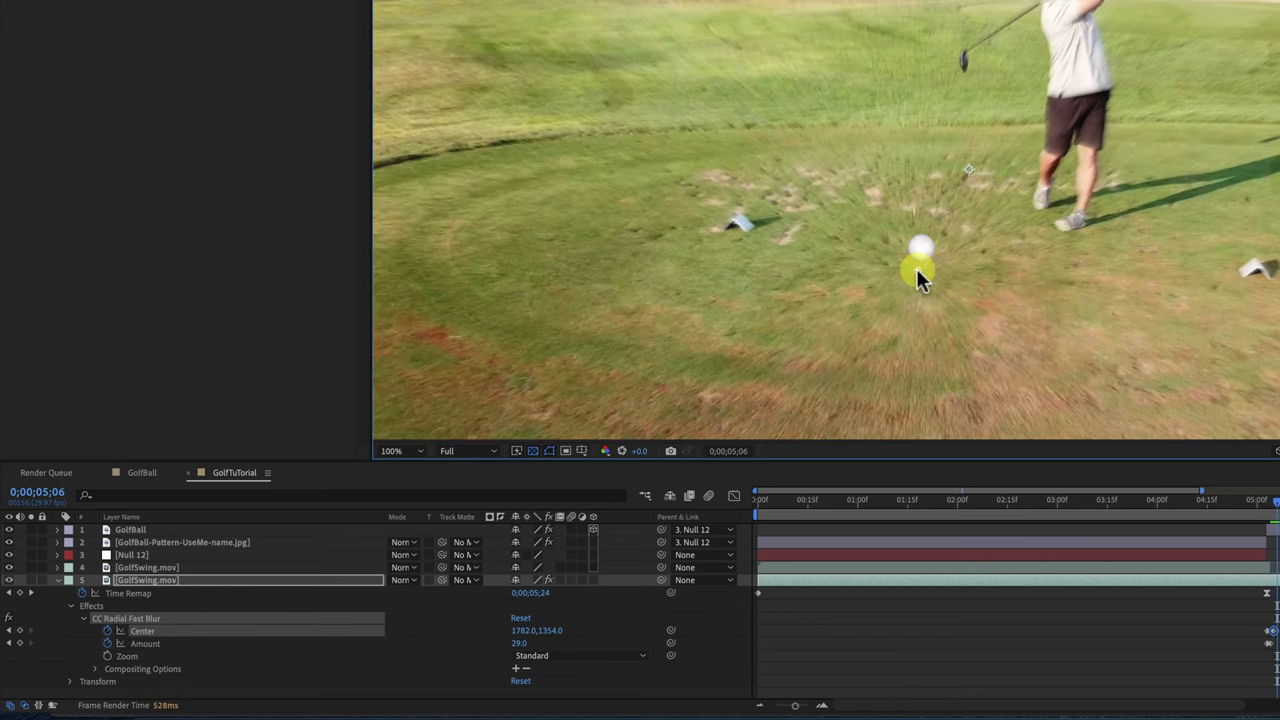
drag(917, 269, 920, 249)
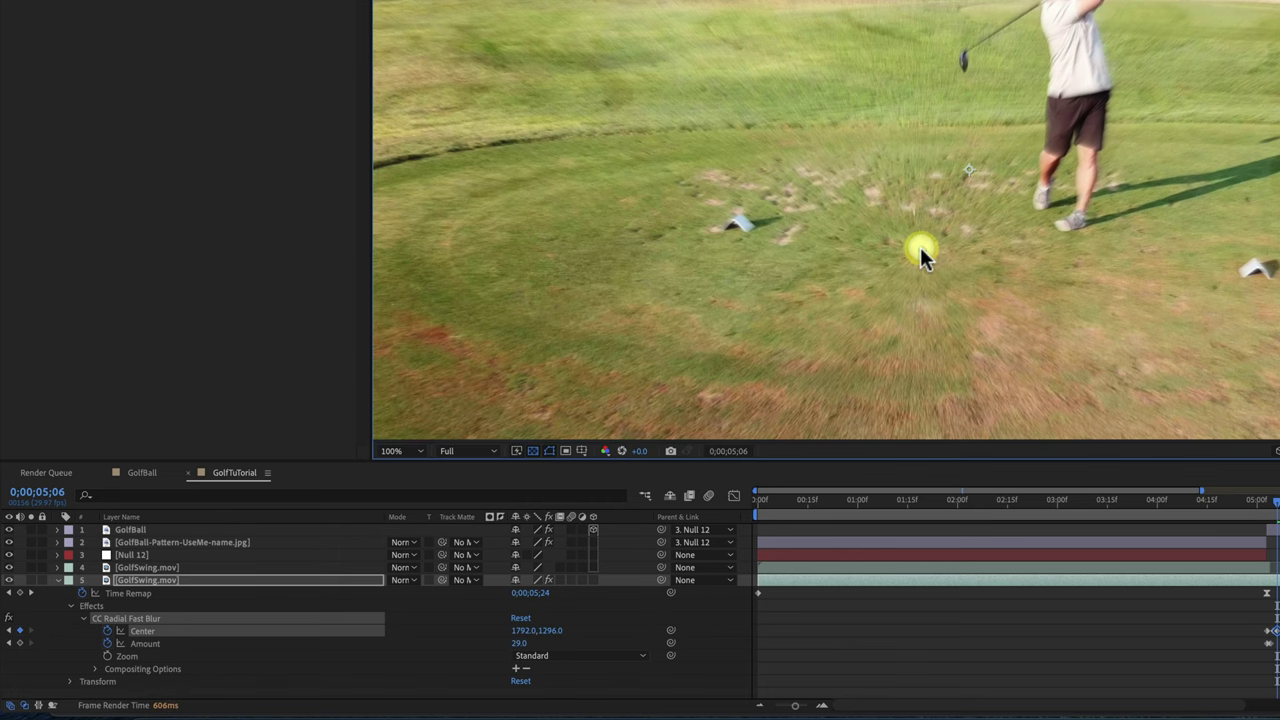
key(Page_Down)
drag(920, 247, 924, 219)
key(Page_Down)
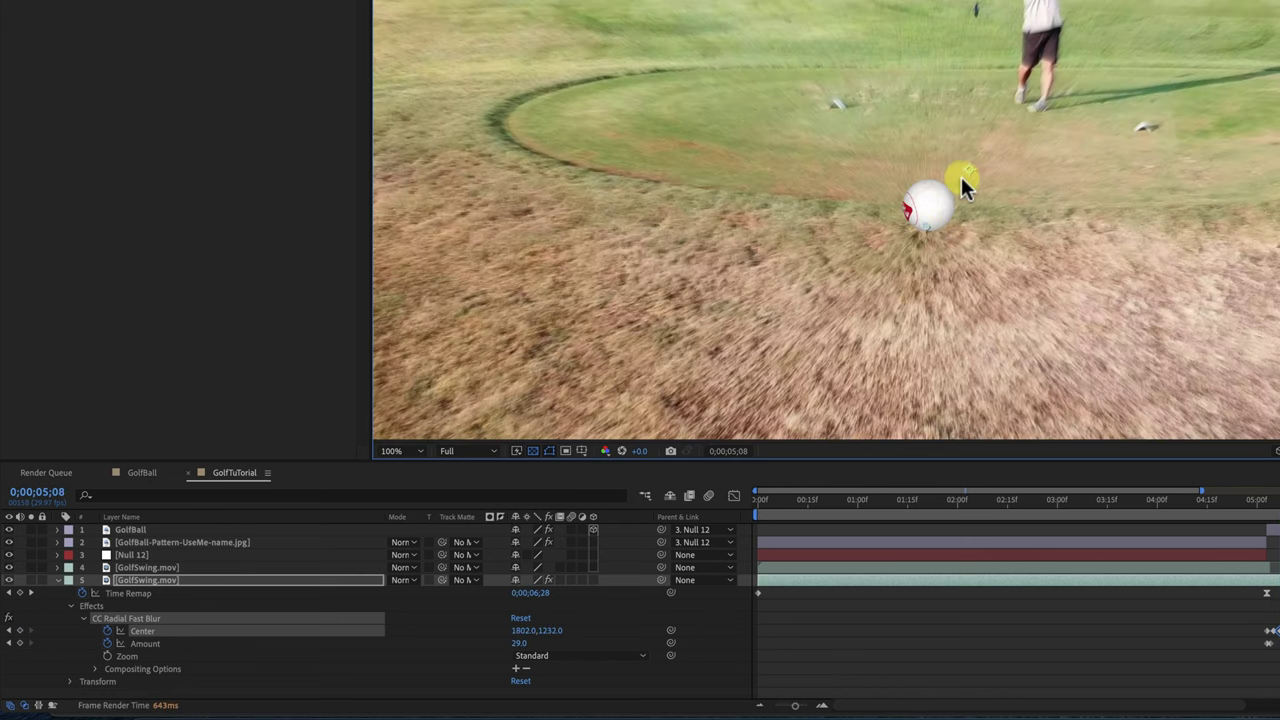
drag(924, 224, 926, 204)
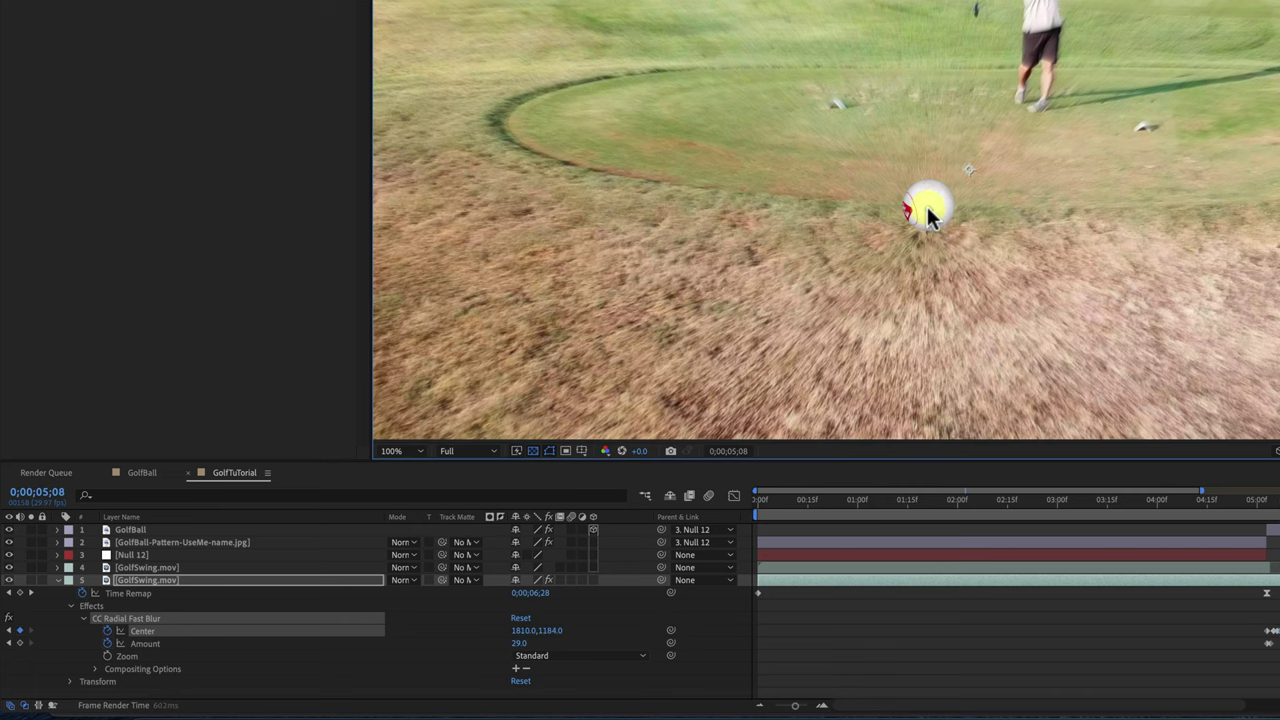
Step: Raise the blur Amount to 66.0 at 0;00;05;08 and keyframe its Center on the growing ball at 1836.0,1000.0, 1856.0,966.0 and 1874.0,890.0
click(145, 643)
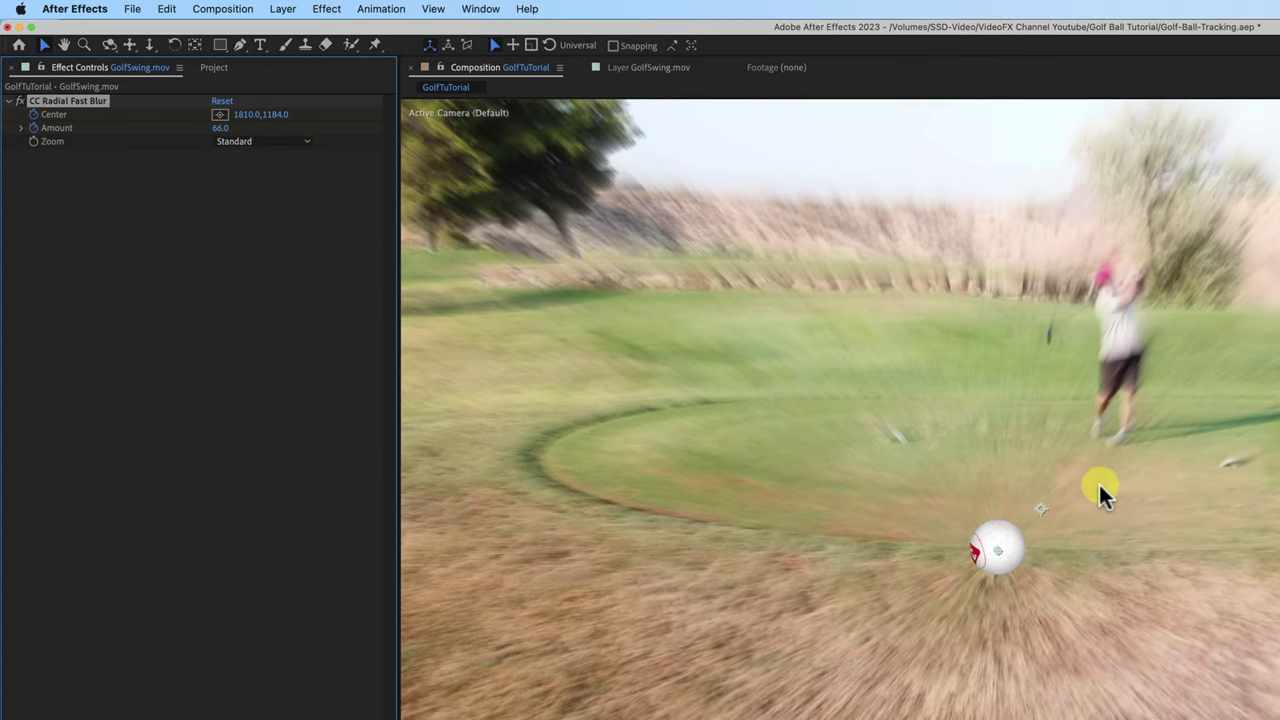
key(space)
drag(992, 548, 1008, 487)
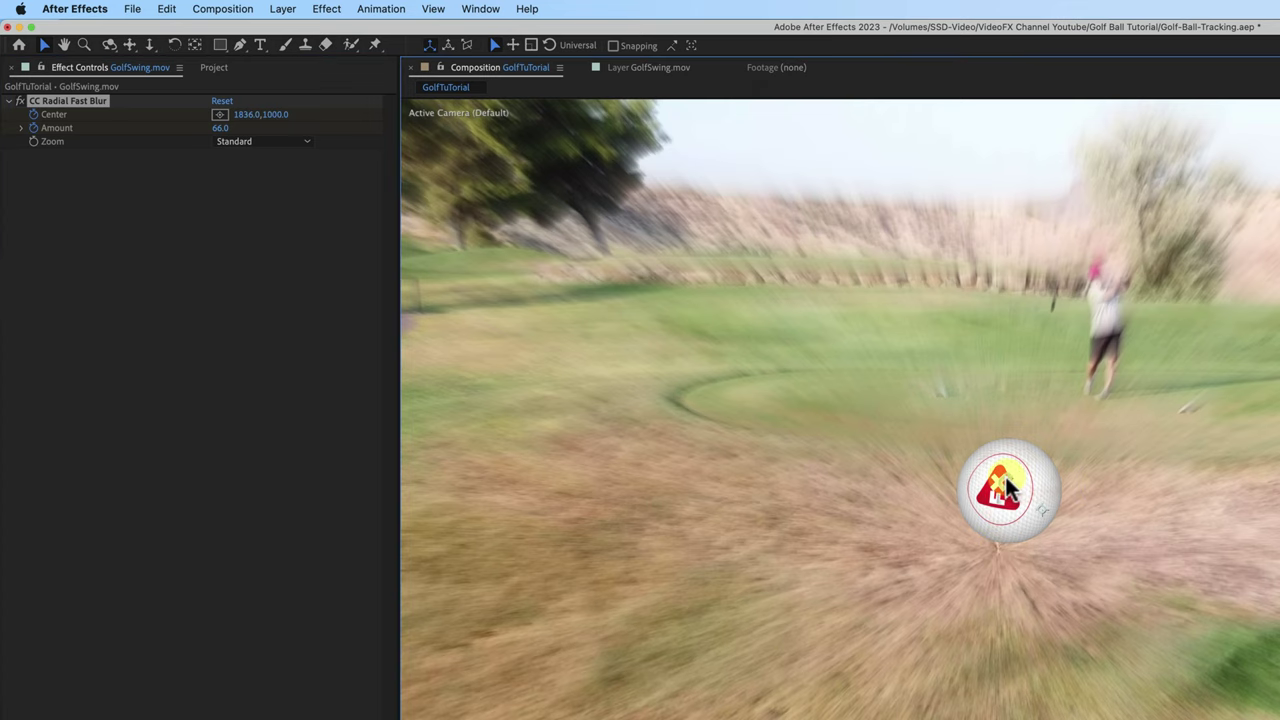
key(Page_Down)
key(Page_Down)
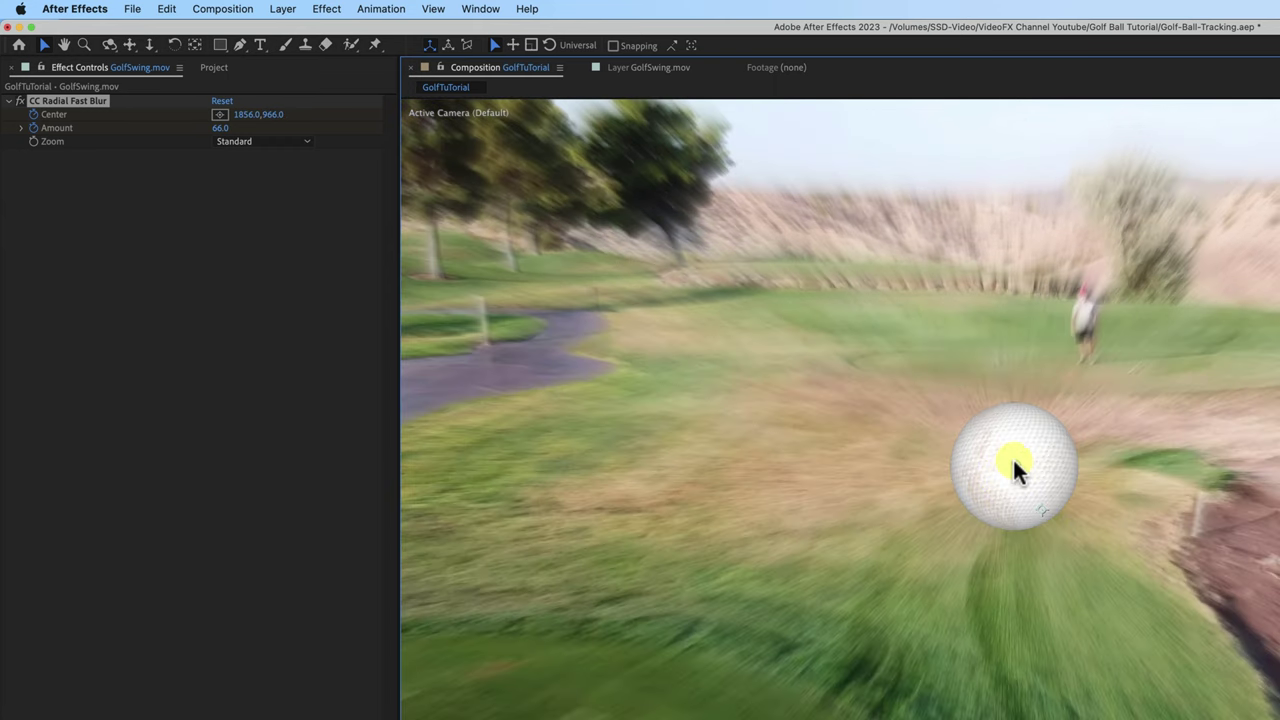
key(Page_Down)
drag(1013, 457, 1020, 427)
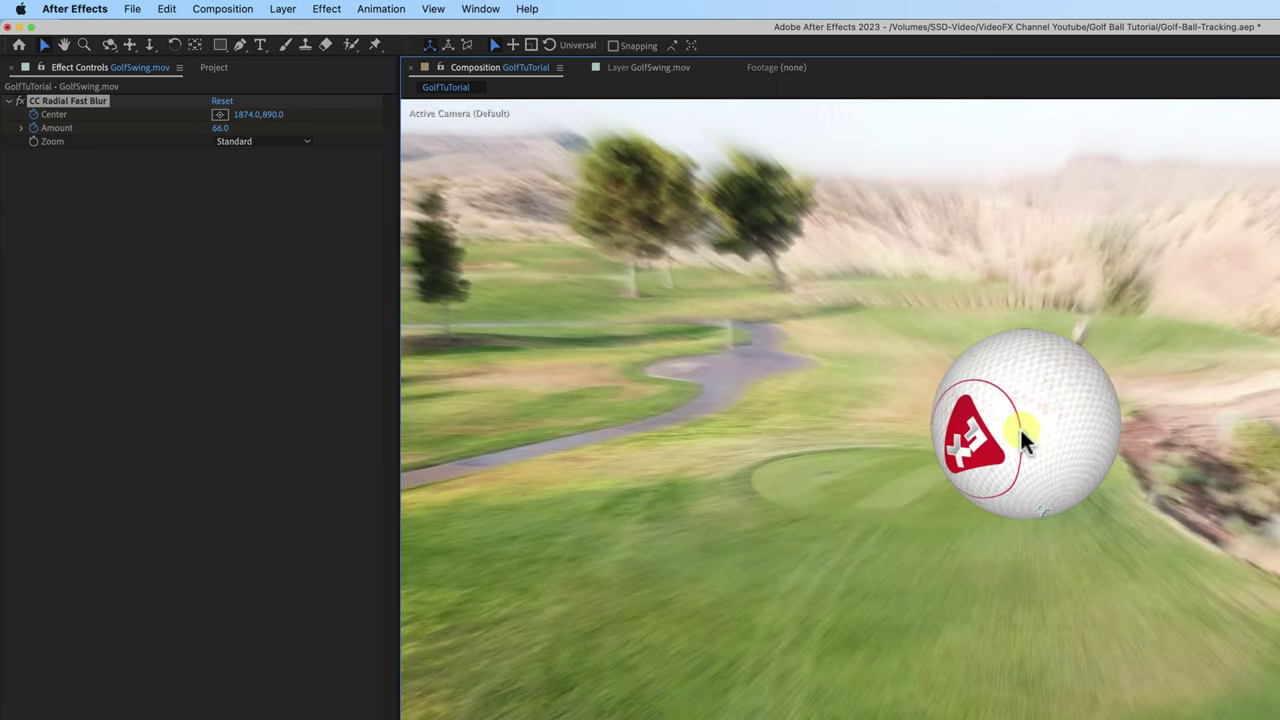
Step: Advance to 0;00;05;21 and place the radial blur's Center on the large golf ball at 1874.0,866.0
key(Page_Down)
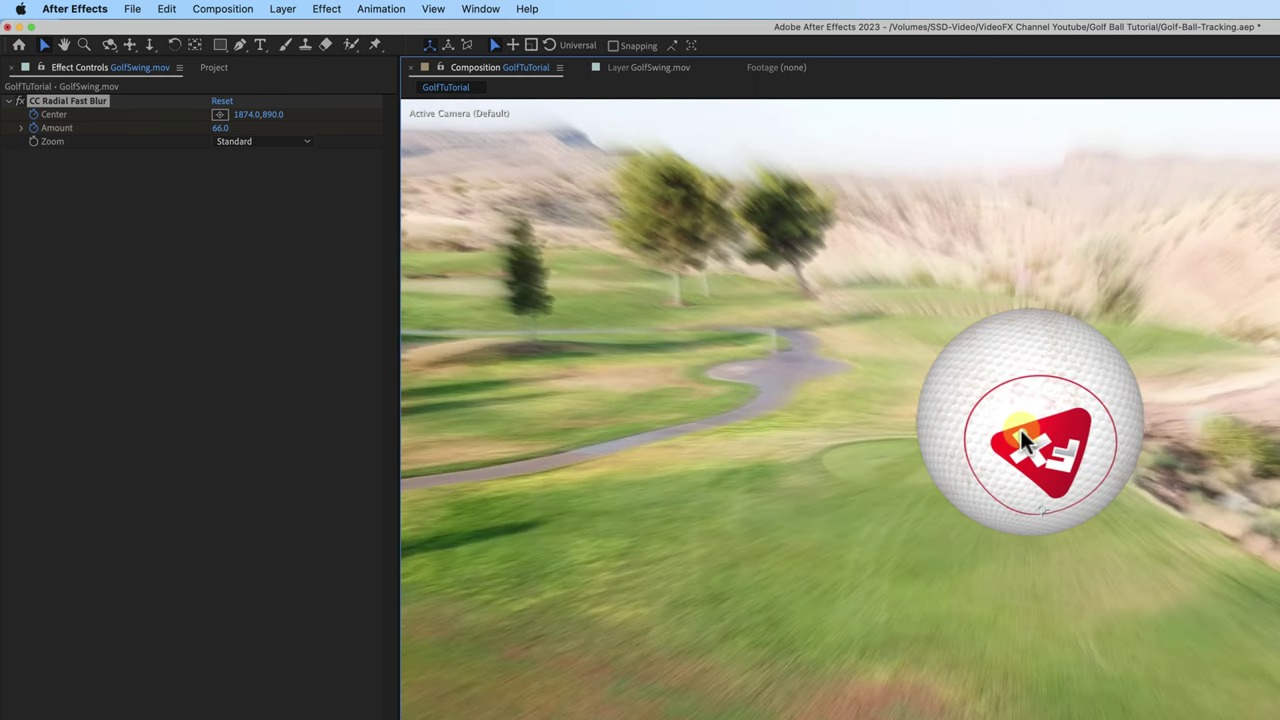
key(Page_Down)
key(Page_Down)
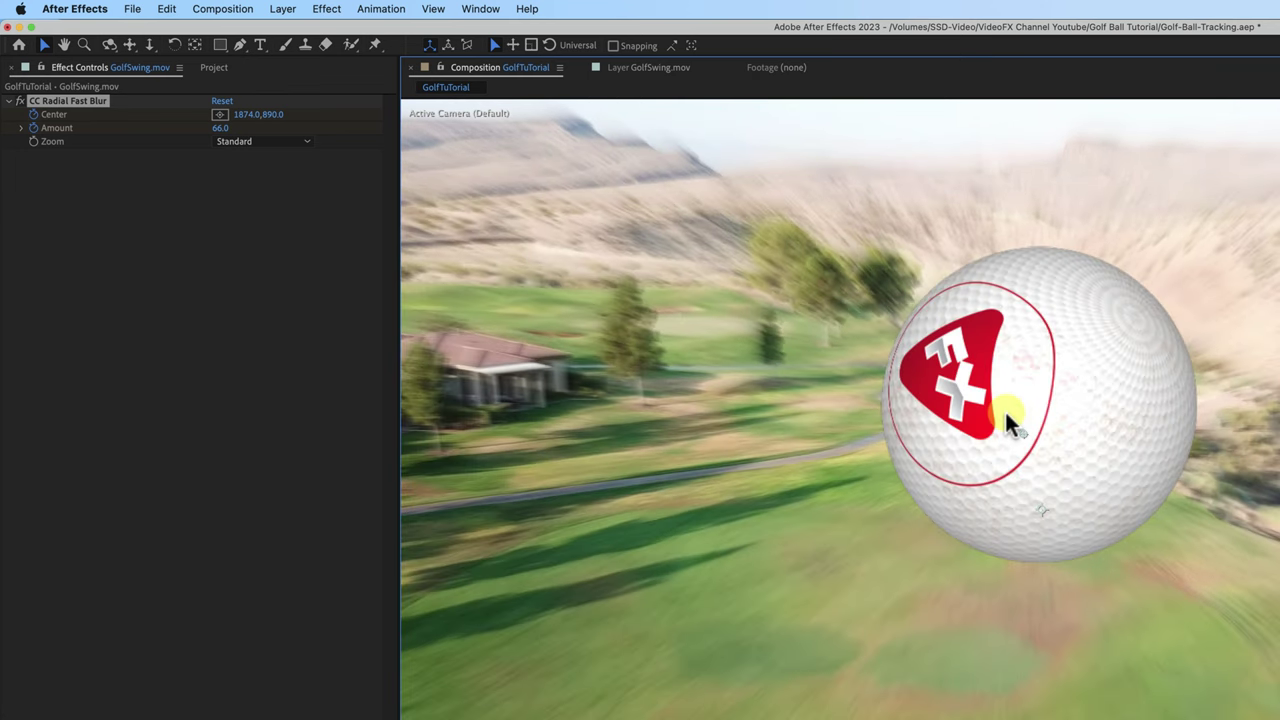
key(Page_Down)
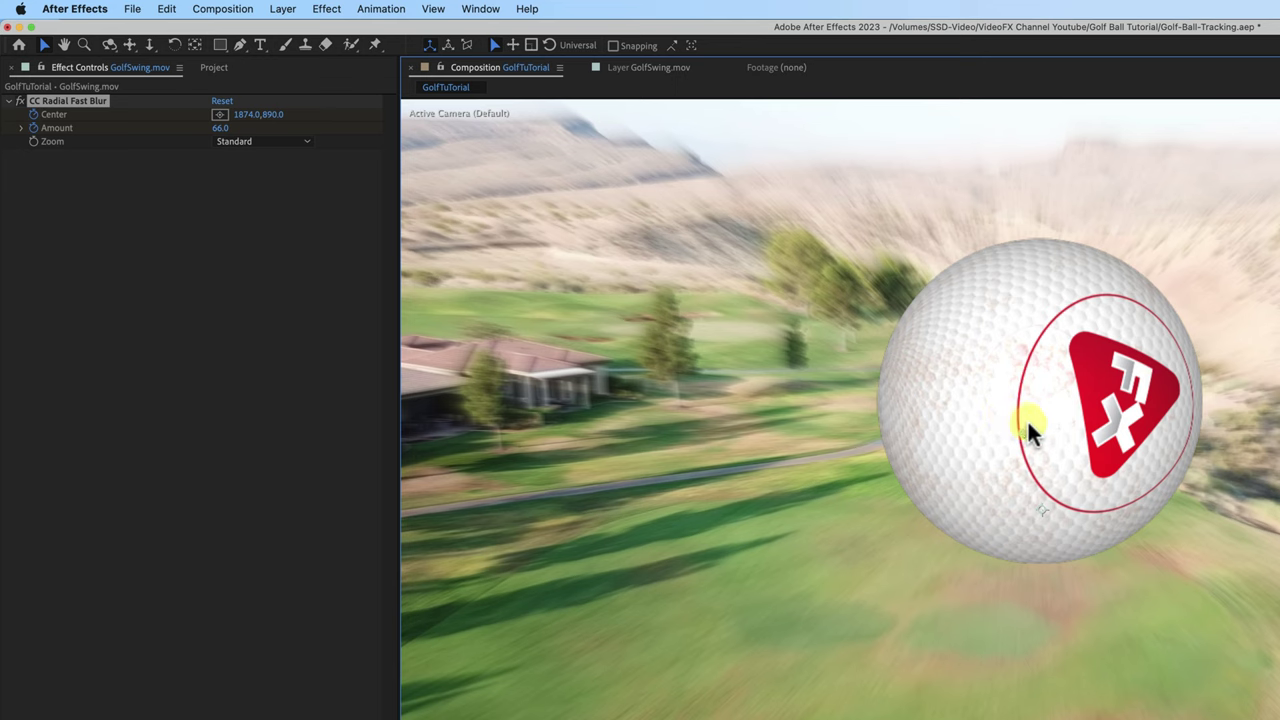
Step: Preview the golf shot with the ball-centred radial blur, starting from 0;00;04;29
scroll(842, 411, down, 2)
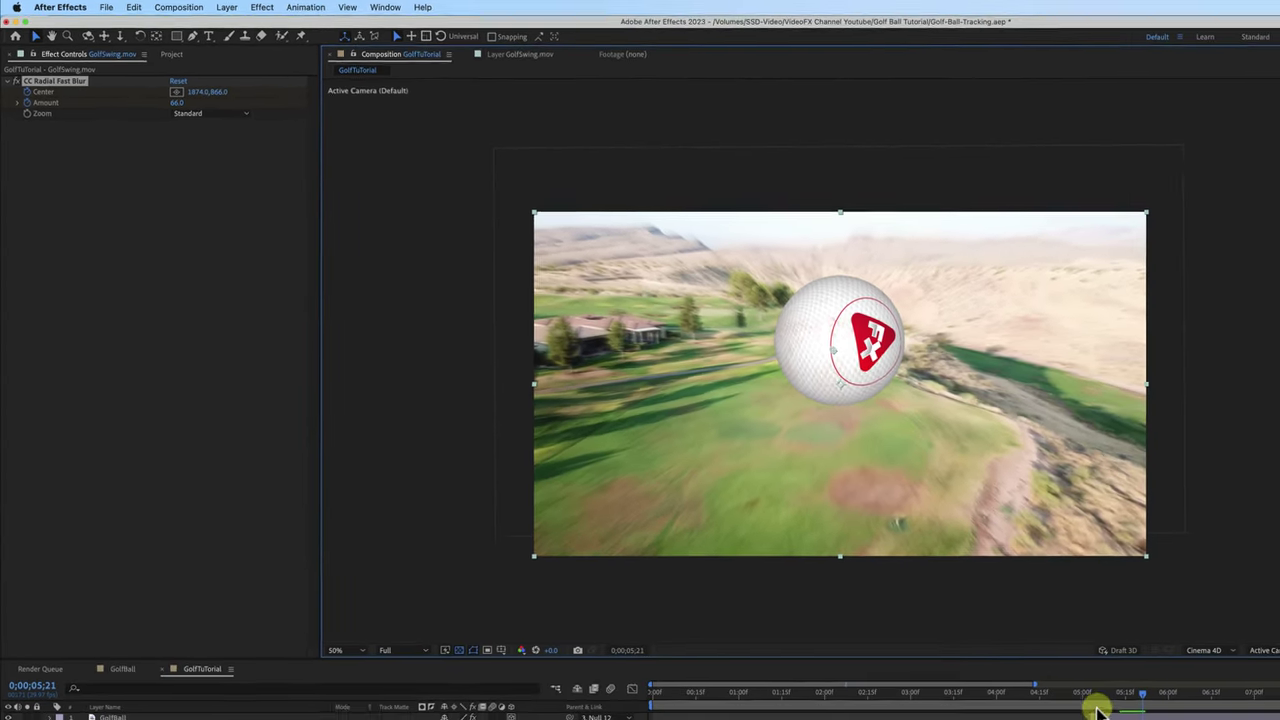
click(1080, 699)
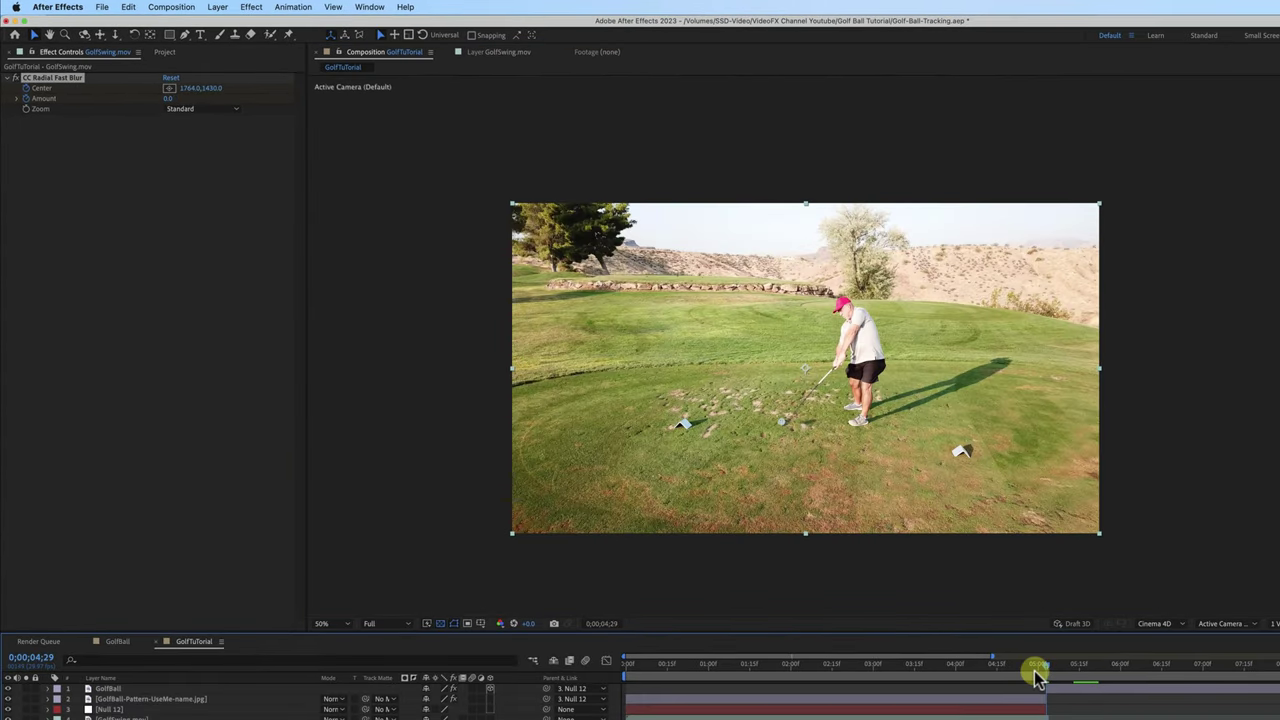
key(space)
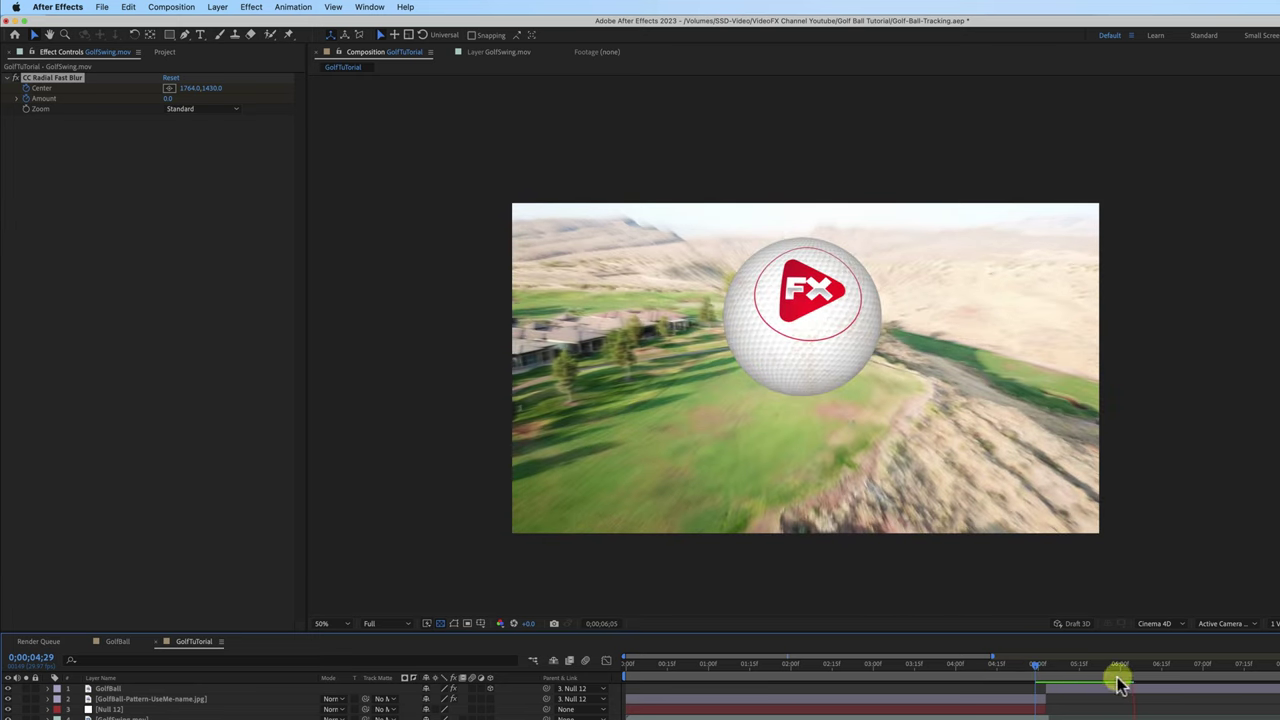
Step: Examine the blurred background and the spinning ball frame by frame from 0;00;07;07 to 0;00;07;16
click(1212, 668)
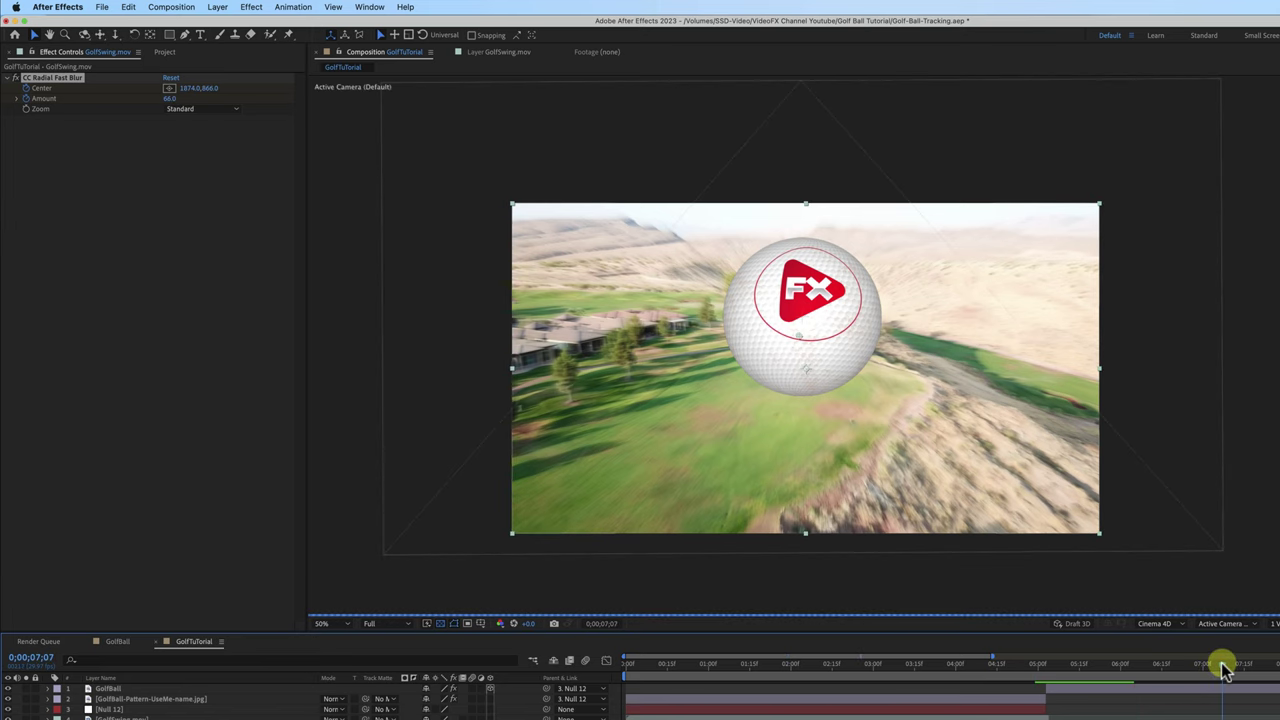
click(1223, 668)
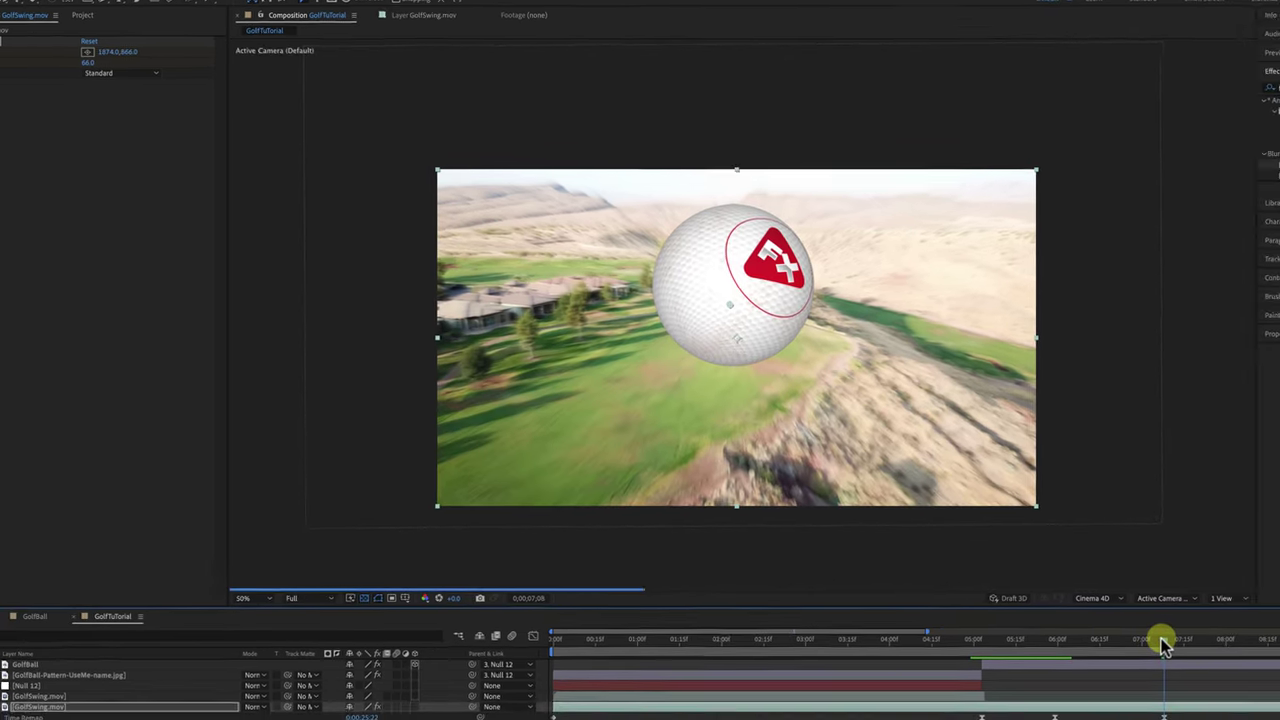
click(1225, 668)
click(952, 558)
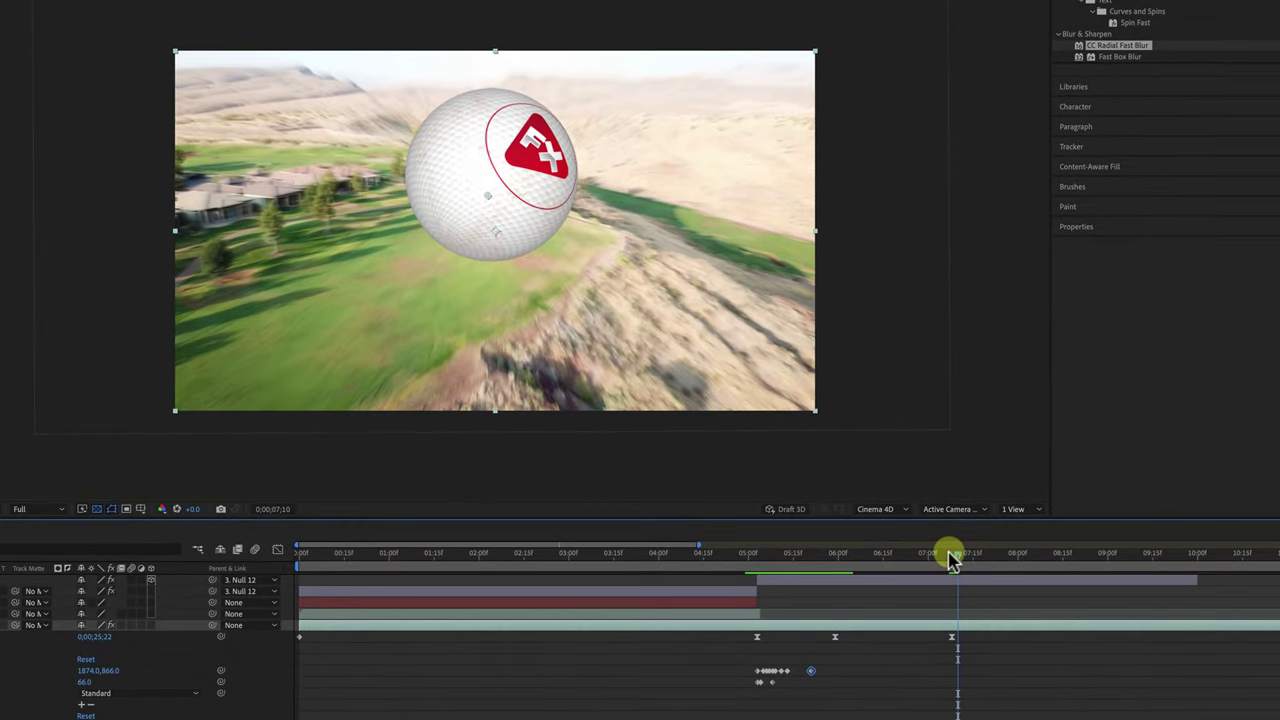
key(Page_Down)
key(Page_Down)
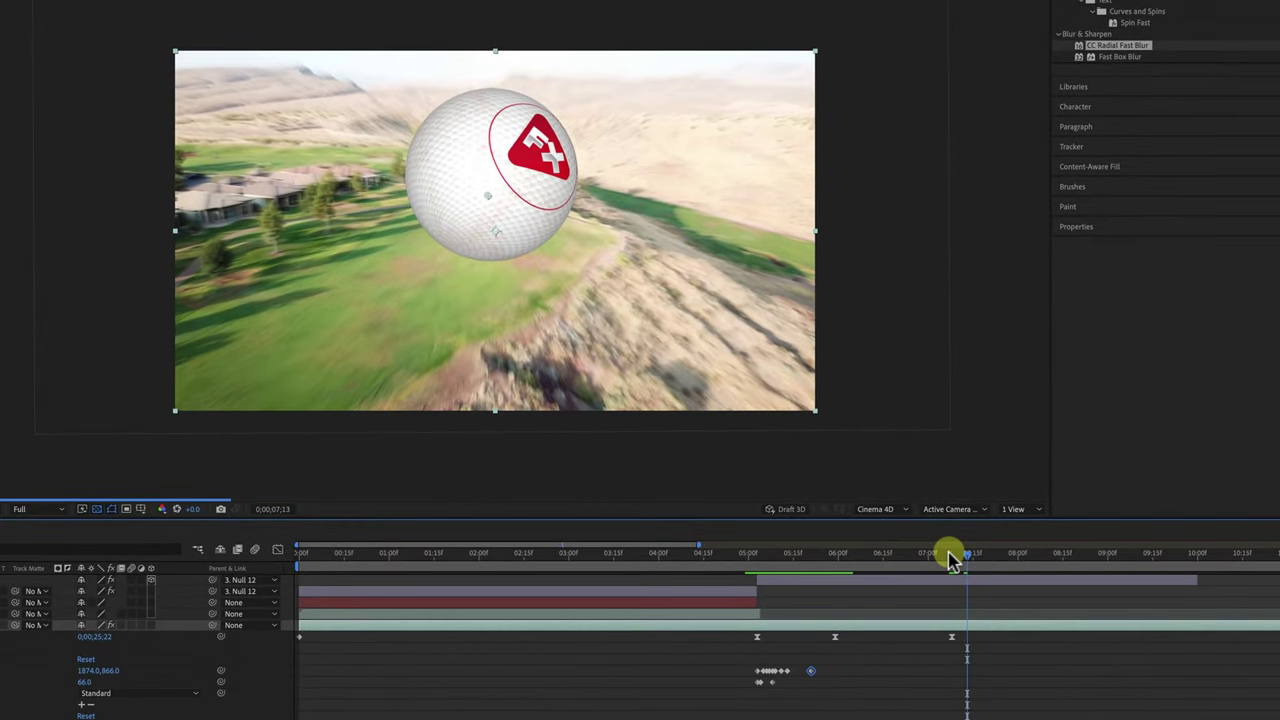
key(Page_Down)
key(Page_Down)
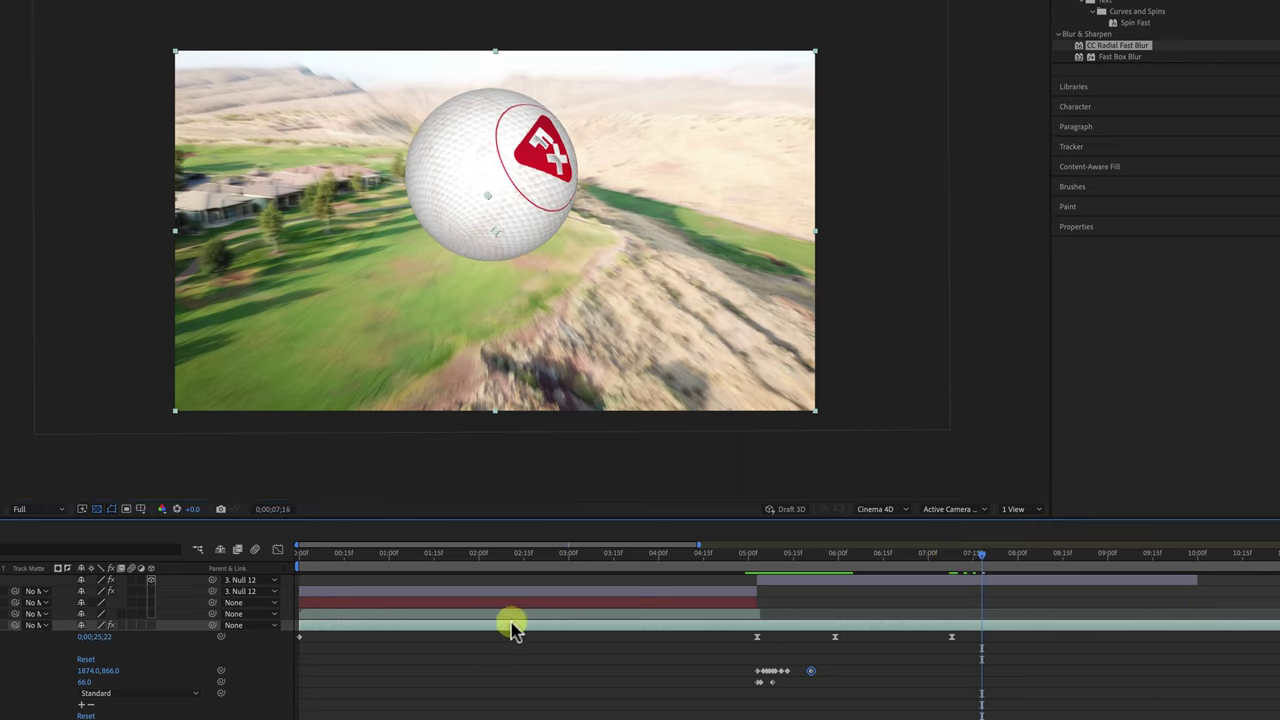
Step: Reveal the GolfBall layer's keyframes and step through to 0;00;08;02 to examine the ball's final move past the camera
click(865, 582)
key(u)
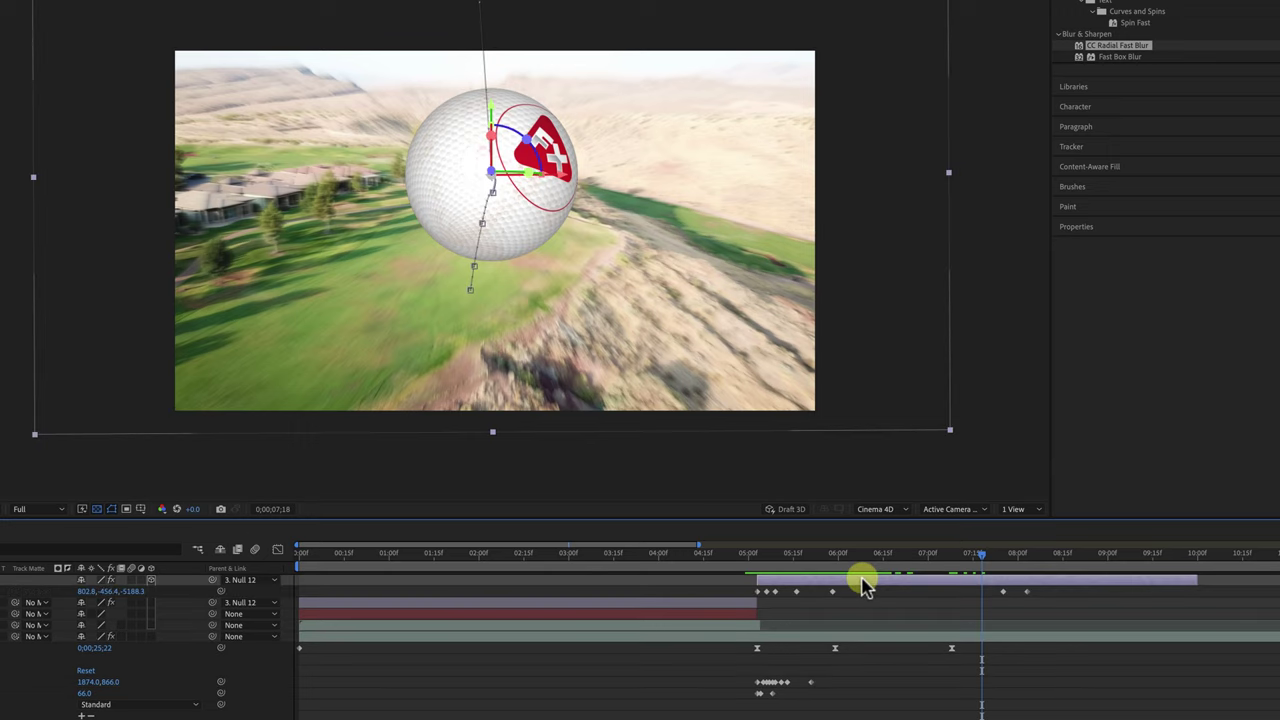
key(Page_Down)
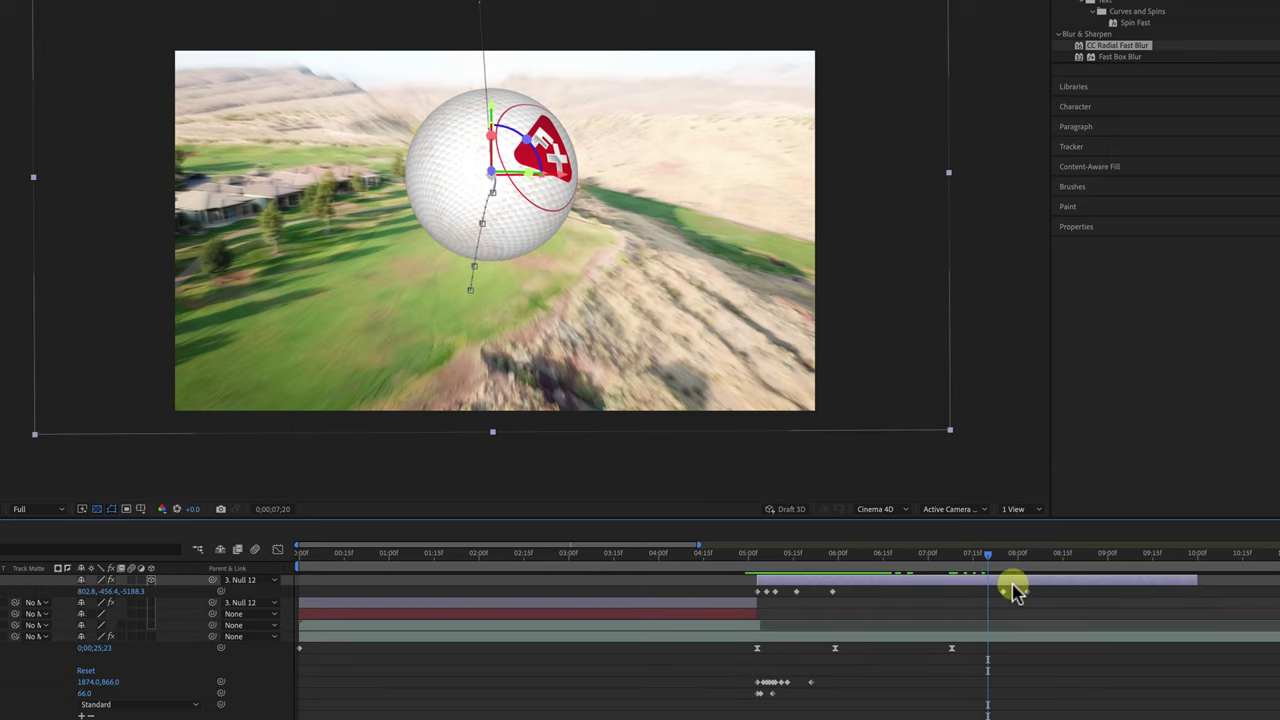
key(Page_Down)
key(Page_Down)
key(Page_Down)
key(Page_Down)
key(Page_Down)
key(Page_Down)
key(Page_Down)
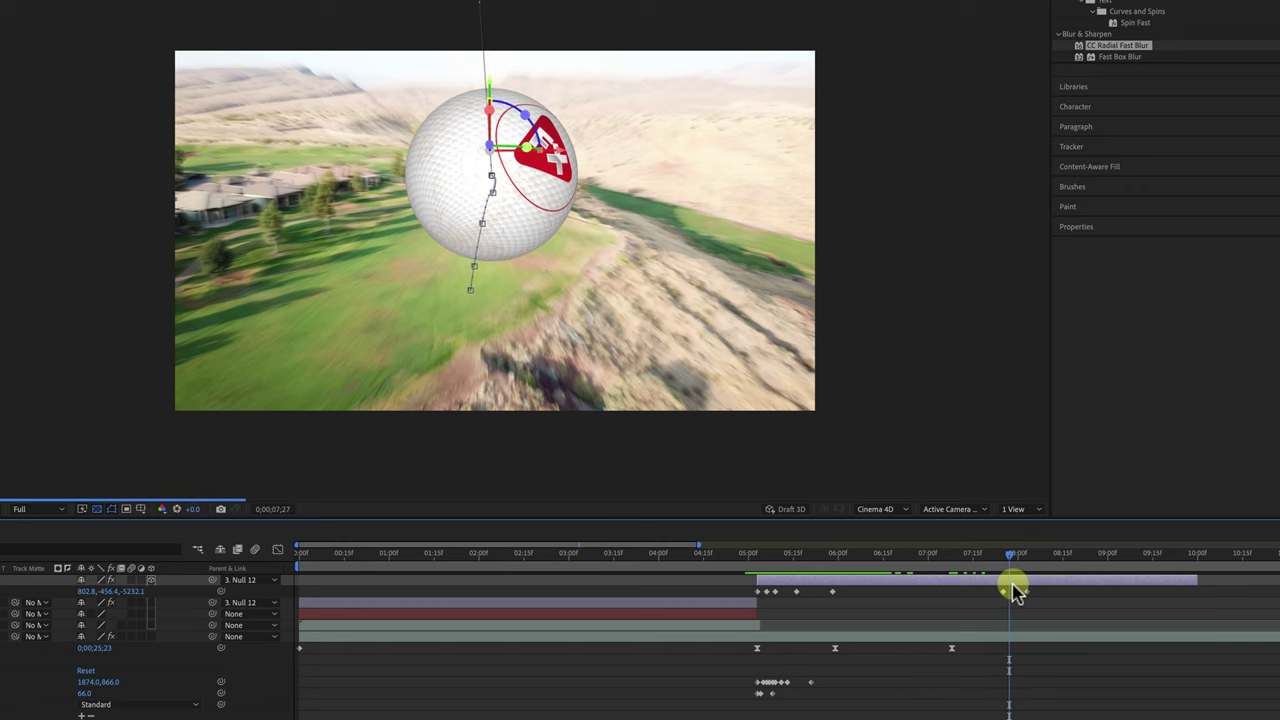
key(ctrl+v)
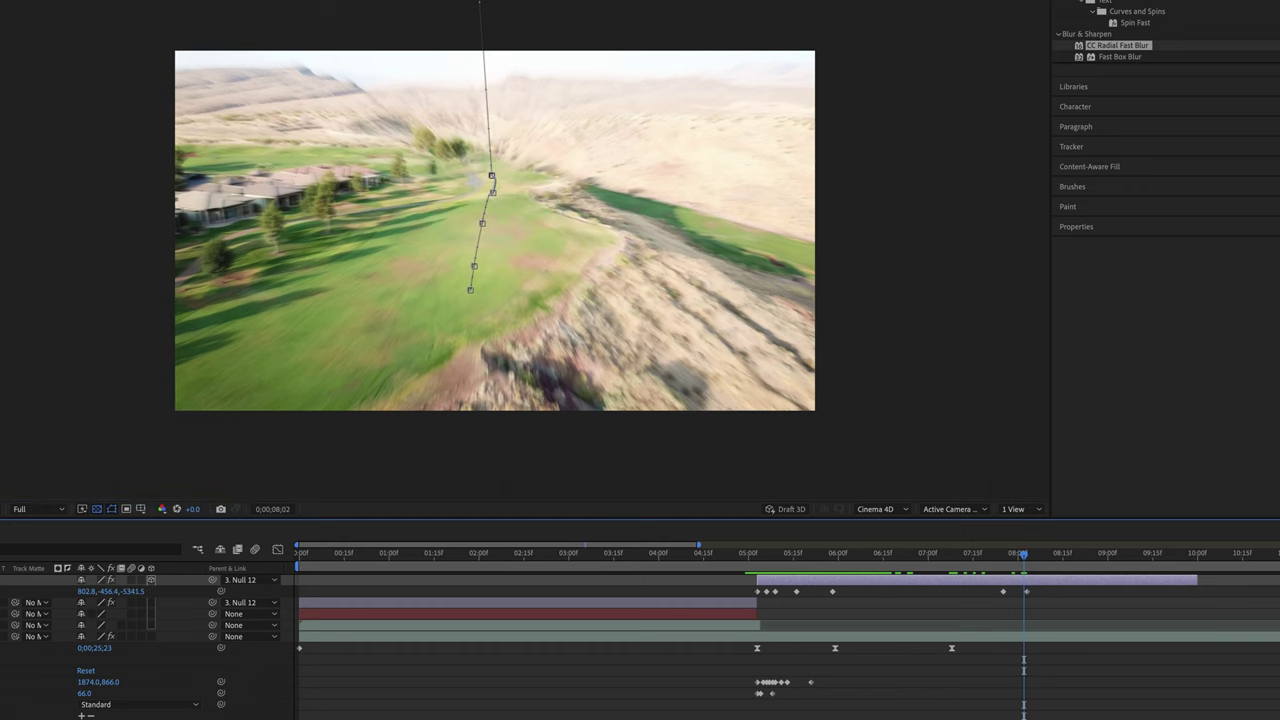